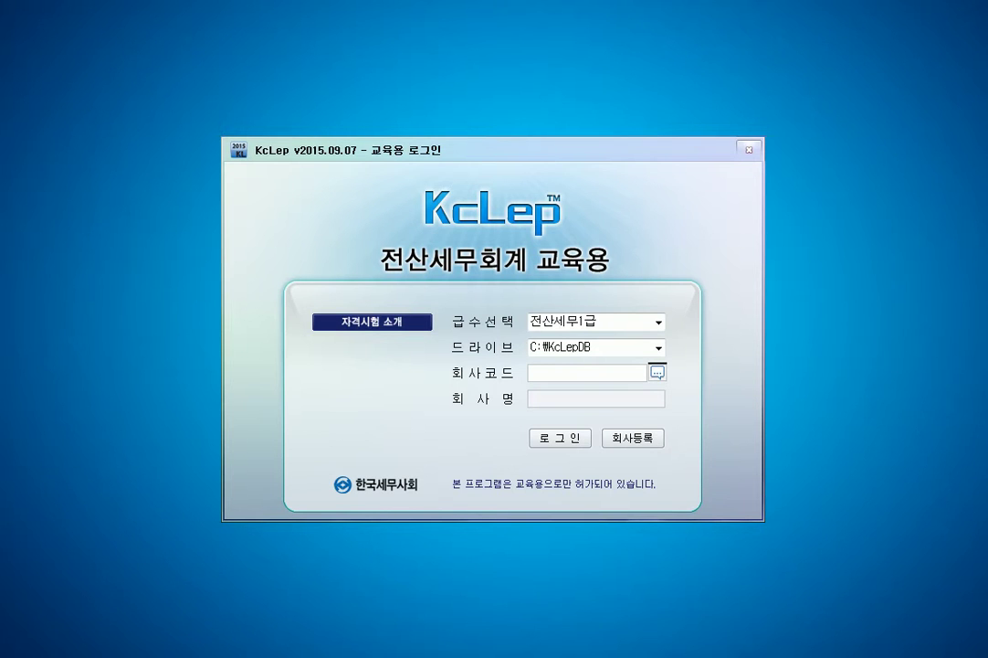
- Select the 전산회계1급 level and log in to company 5001 (주)한성
{"action": "left_click", "coordinate": [950, 655]}
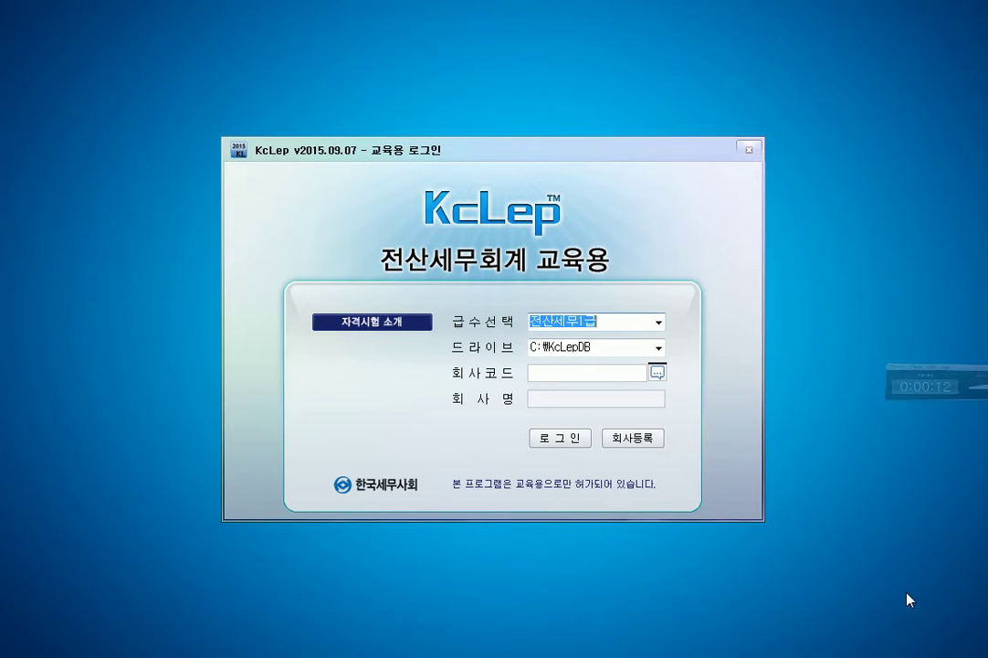
{"action": "left_click", "coordinate": [658, 321]}
{"action": "left_click", "coordinate": [605, 364]}
{"action": "left_click", "coordinate": [637, 377]}
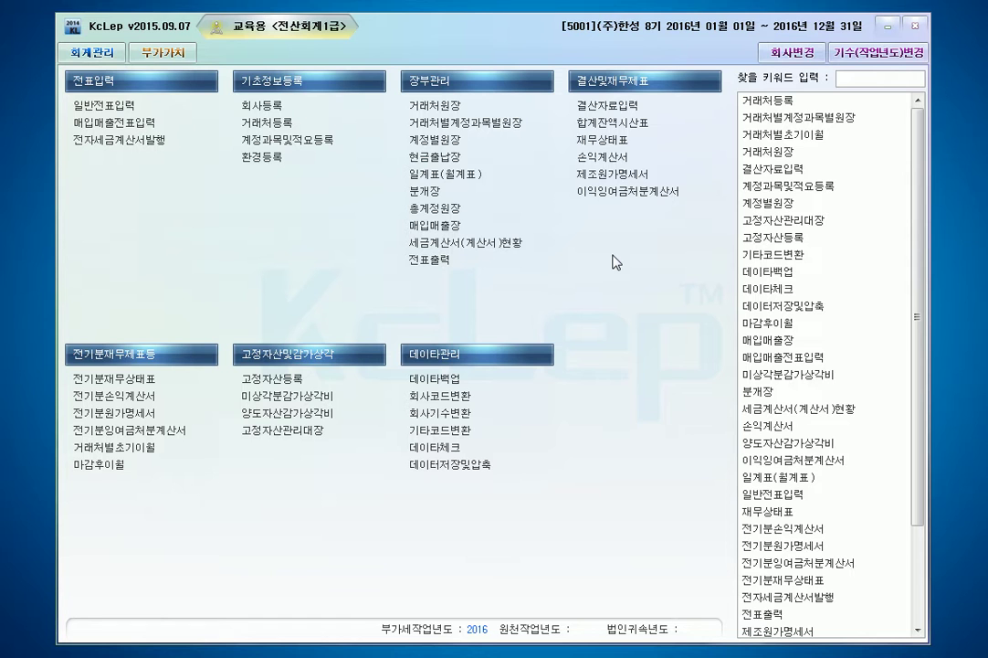
- Open the 거래처원장 balance view and set its period from 1 January to 29 February 2016
{"action": "left_click", "coordinate": [497, 107]}
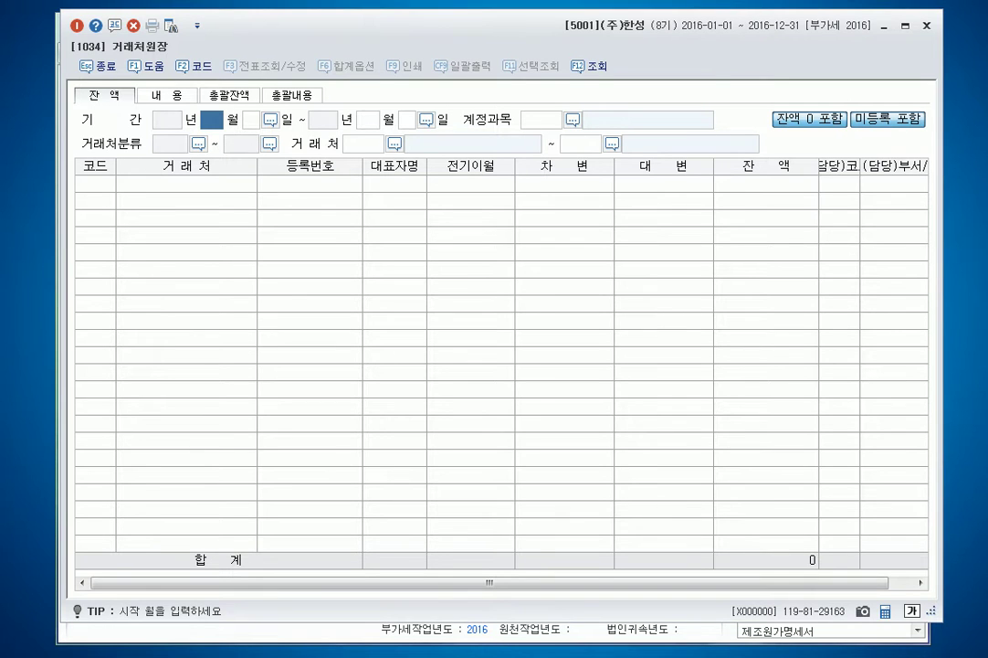
{"action": "left_click", "coordinate": [900, 594]}
{"action": "type", "text": "1"}
{"action": "key", "text": "Return"}
{"action": "type", "text": "2"}
{"action": "key", "text": "Return"}
{"action": "key", "text": "Return"}
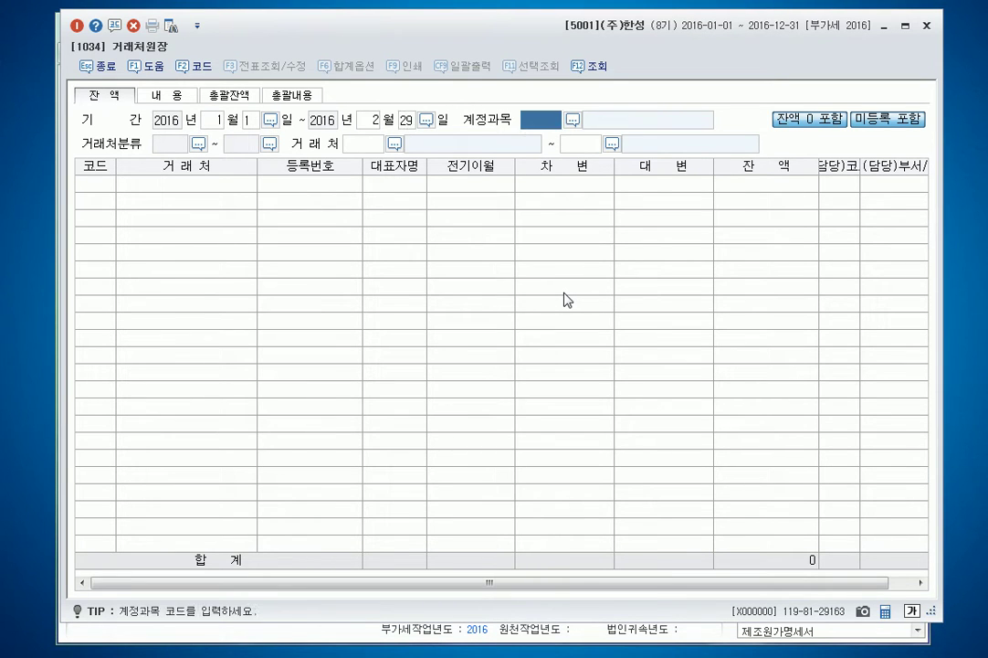
{"action": "key", "text": "shift+Tab"}
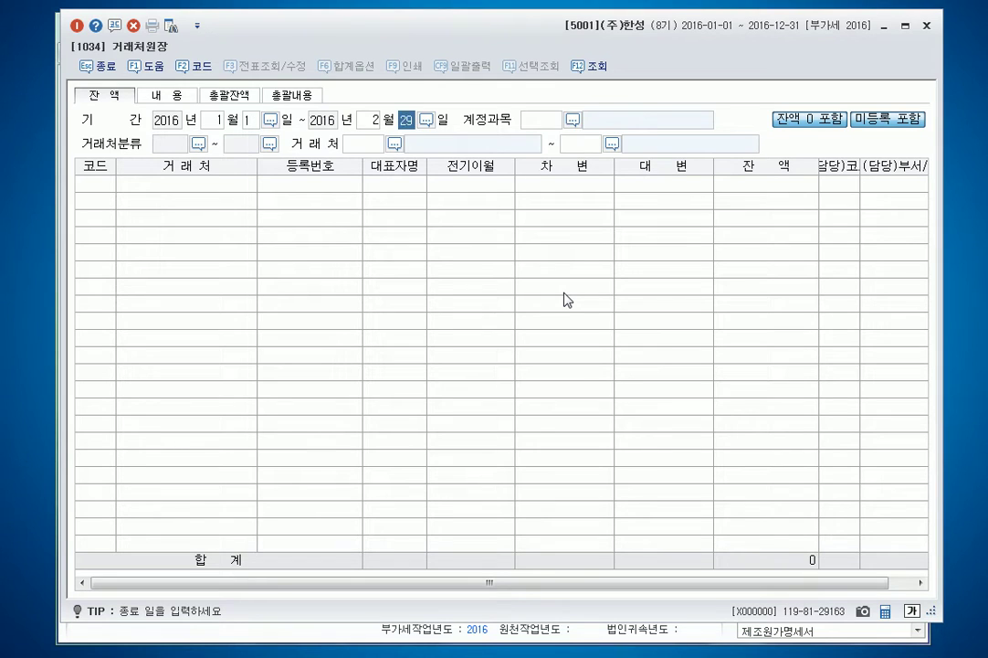
{"action": "key", "text": "Return"}
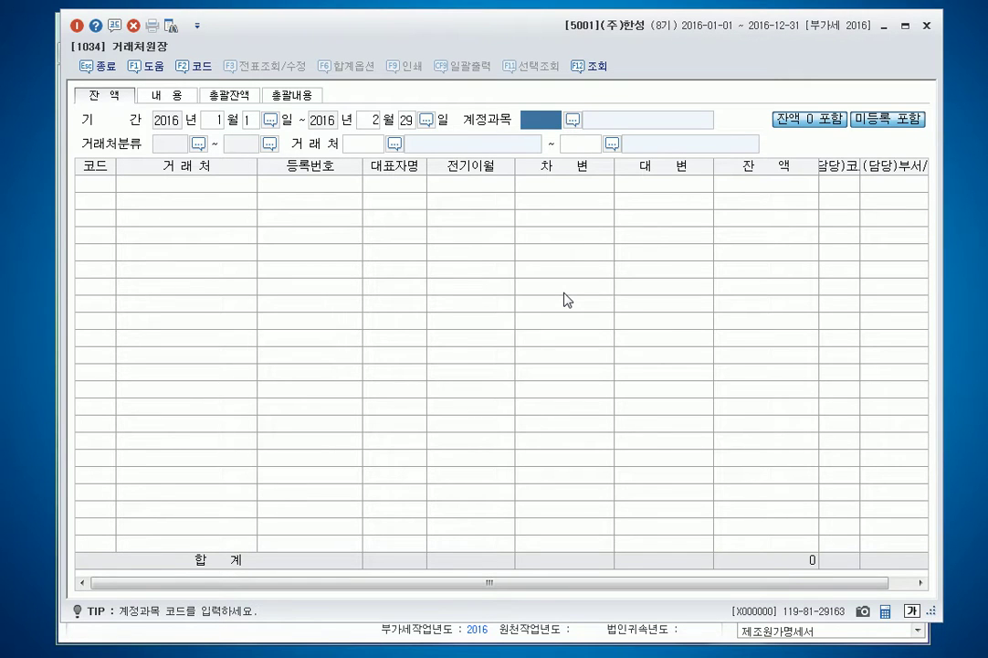
- Query account 108 외상매출금 for all trading partners from 광주백화점 through LG카드
{"action": "type", "text": "108"}
{"action": "key", "text": "Return"}
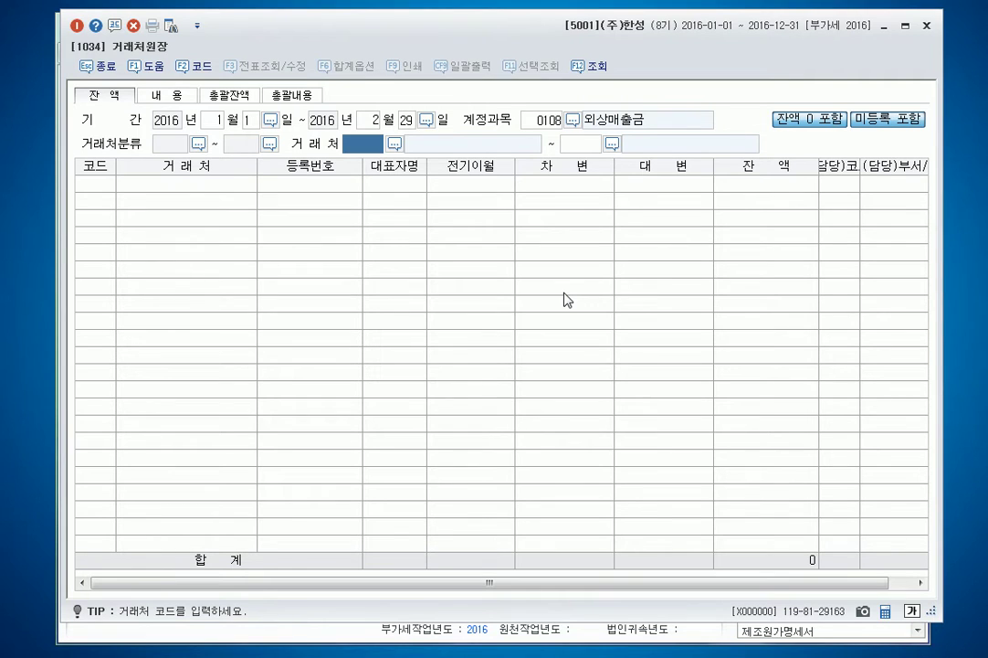
{"action": "type", "text": "00101"}
{"action": "key", "text": "Return"}
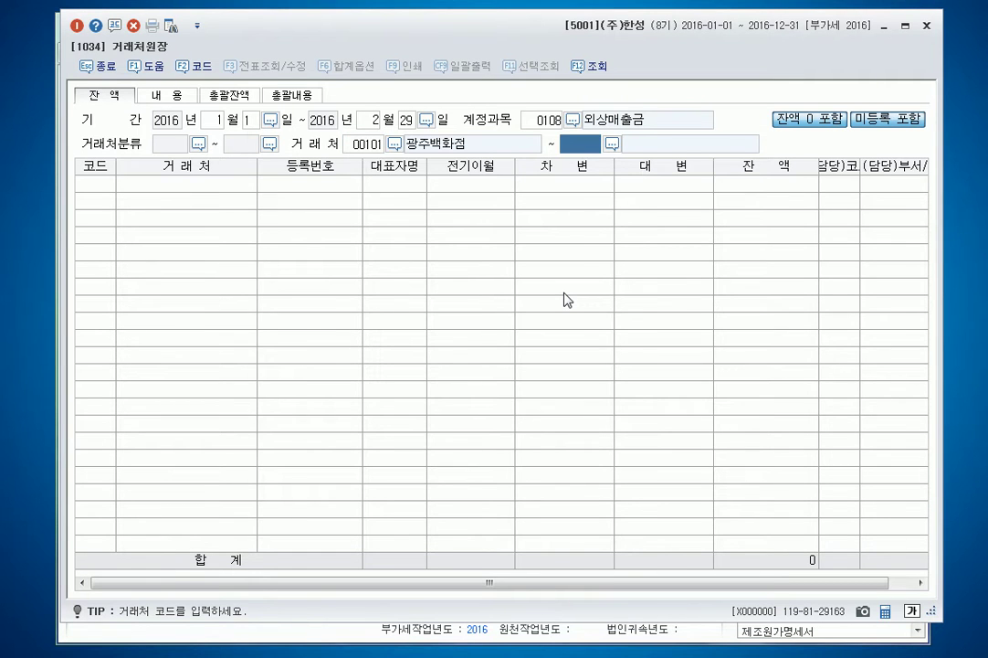
{"action": "key", "text": "Return"}
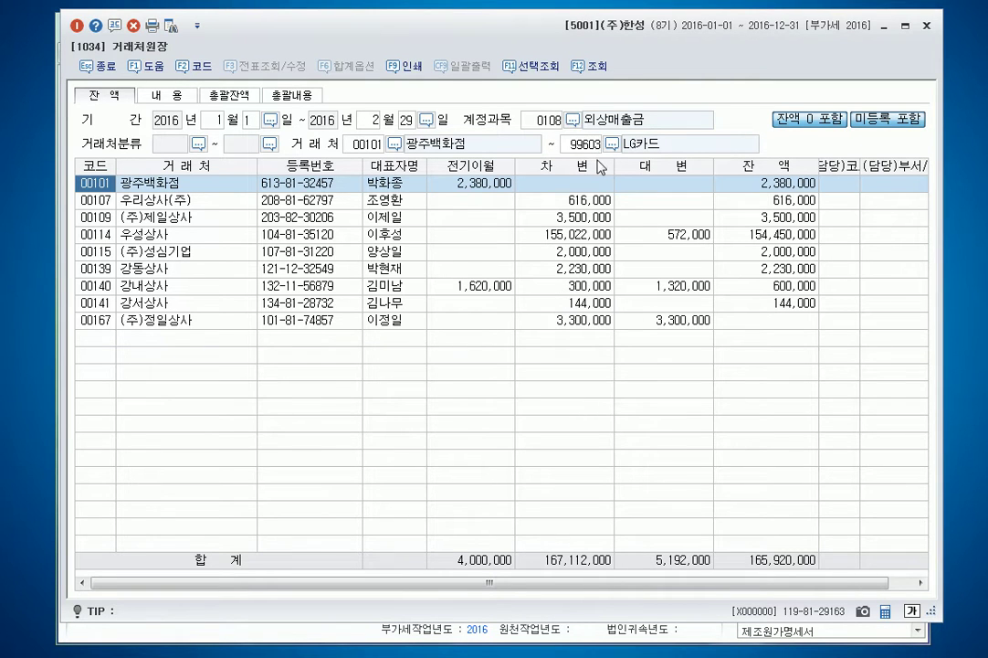
- Examine the debit, credit and balance amounts of 우성상사, and close the 거래처원장
{"action": "left_click", "coordinate": [768, 236]}
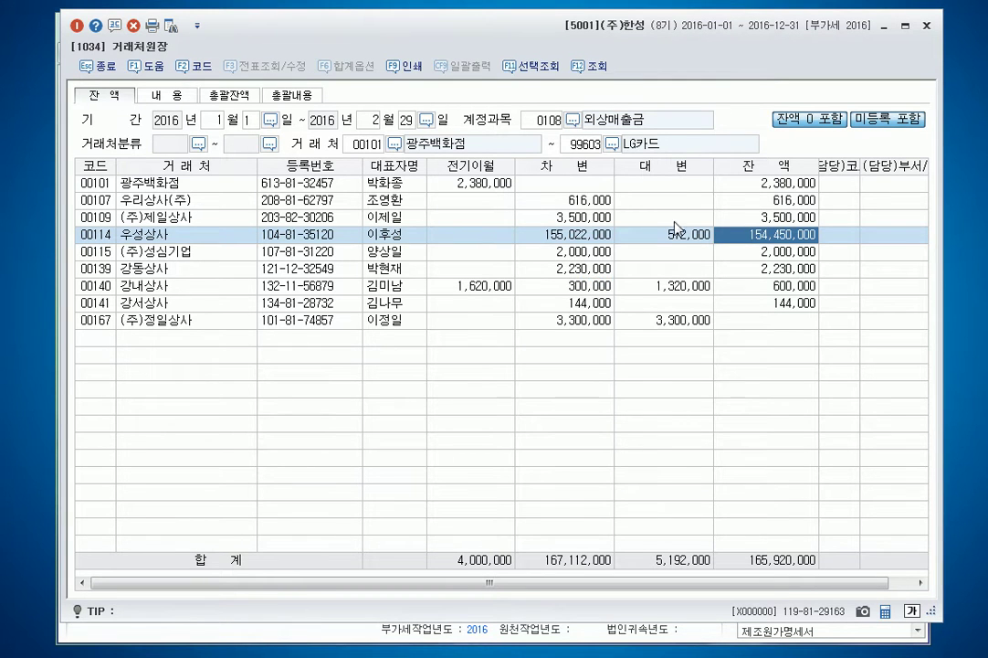
{"action": "left_click", "coordinate": [573, 234]}
{"action": "left_click", "coordinate": [672, 234]}
{"action": "left_click", "coordinate": [761, 237]}
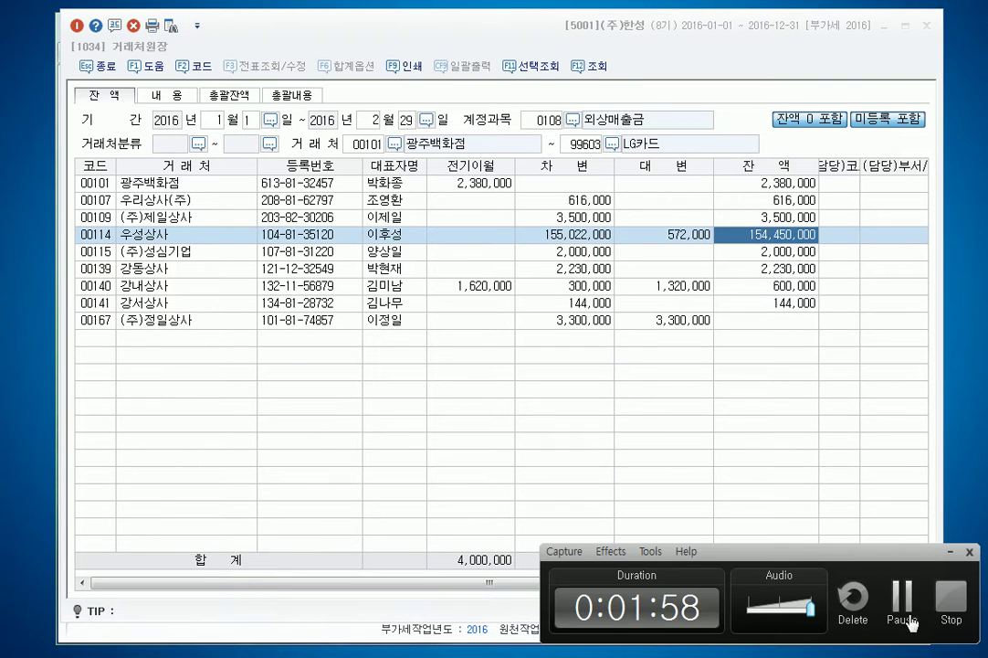
{"action": "left_click", "coordinate": [903, 596]}
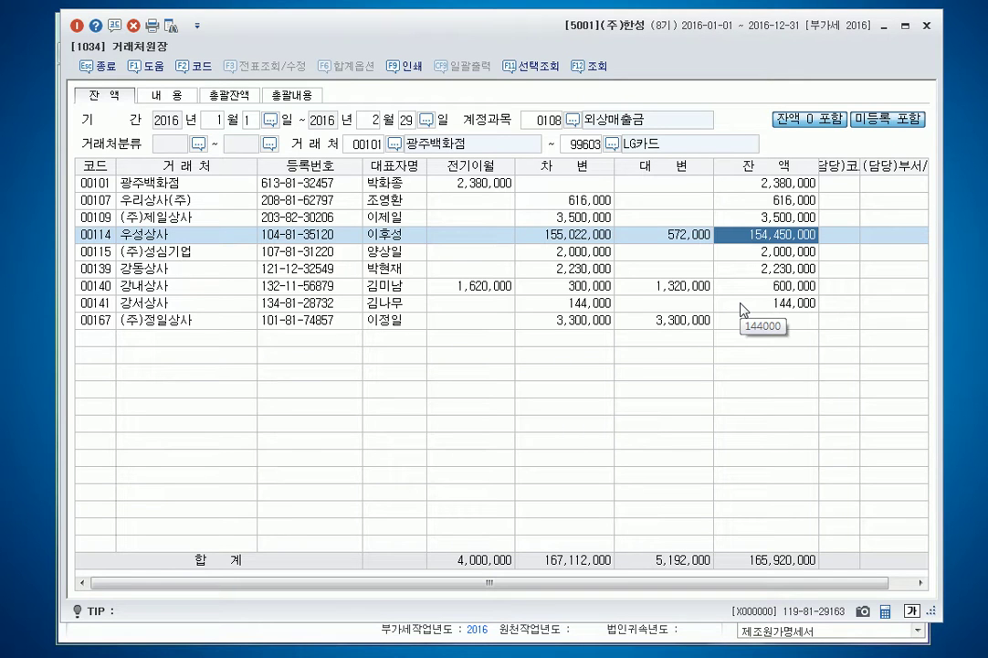
{"action": "left_click", "coordinate": [926, 27]}
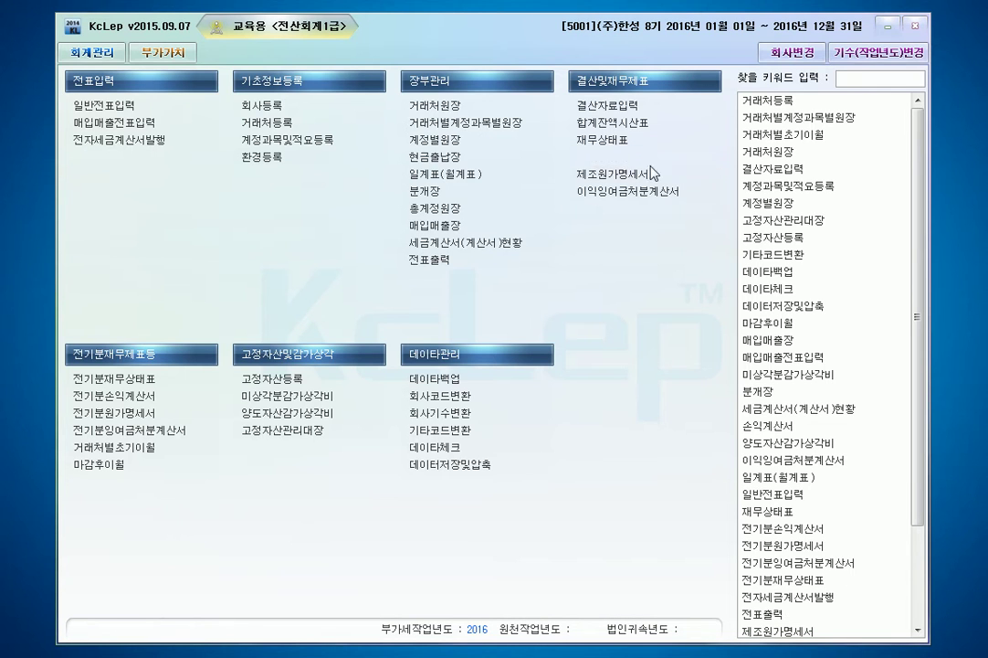
- Open the 현금출납장 and query all cash entries from 1 January to 31 March 2016
{"action": "left_click", "coordinate": [452, 164]}
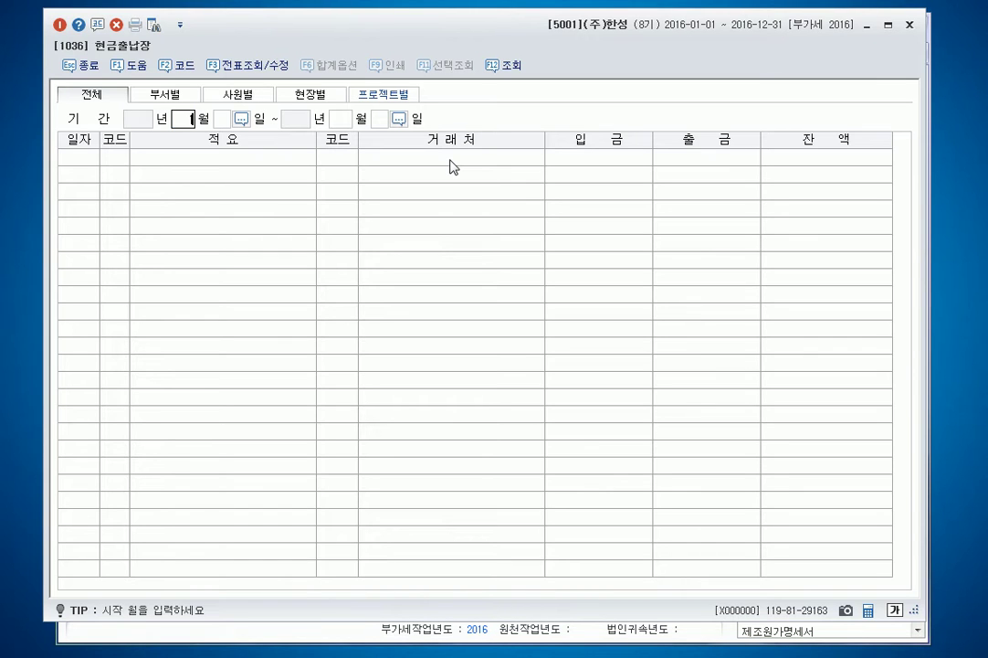
{"action": "type", "text": "1"}
{"action": "key", "text": "Return"}
{"action": "key", "text": "Return"}
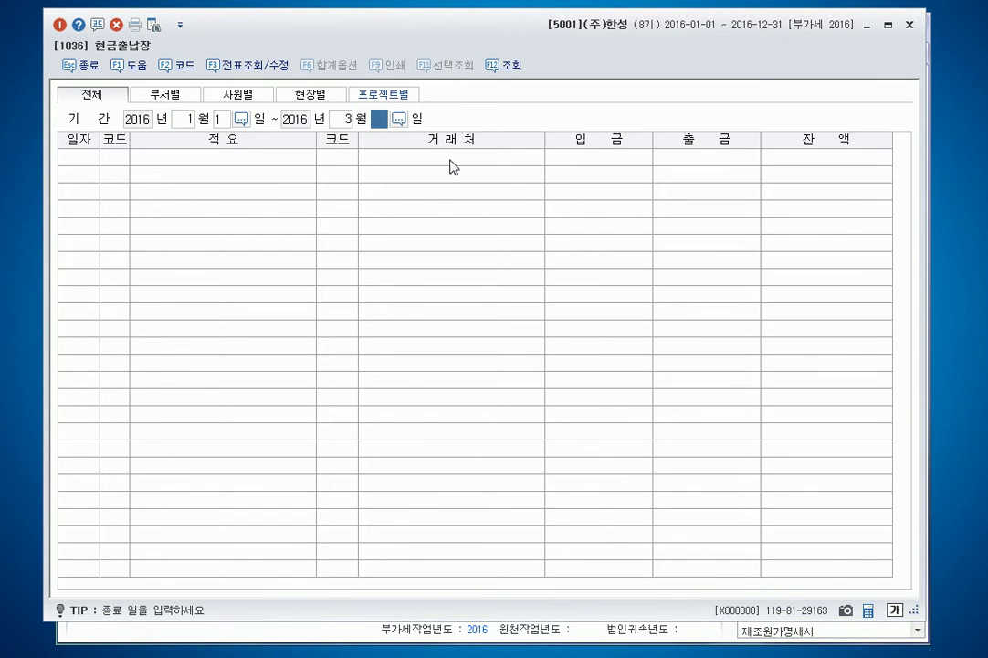
{"action": "key", "text": "Return"}
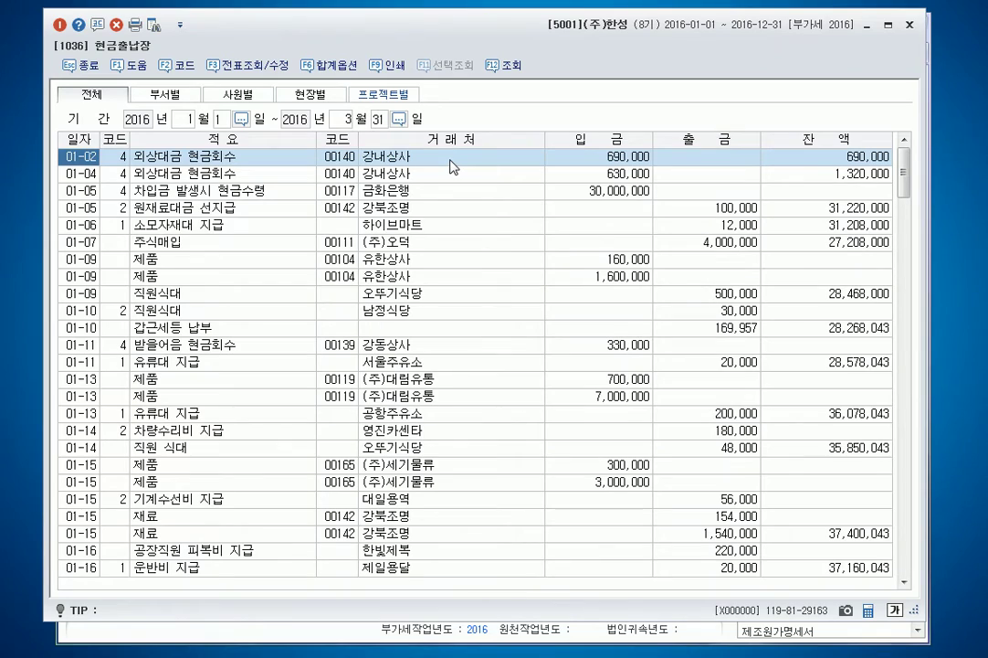
- Examine the monthly and cumulative total rows at the end of the 현금출납장
{"action": "scroll", "coordinate": [456, 178], "scroll_direction": "down", "scroll_amount": 5}
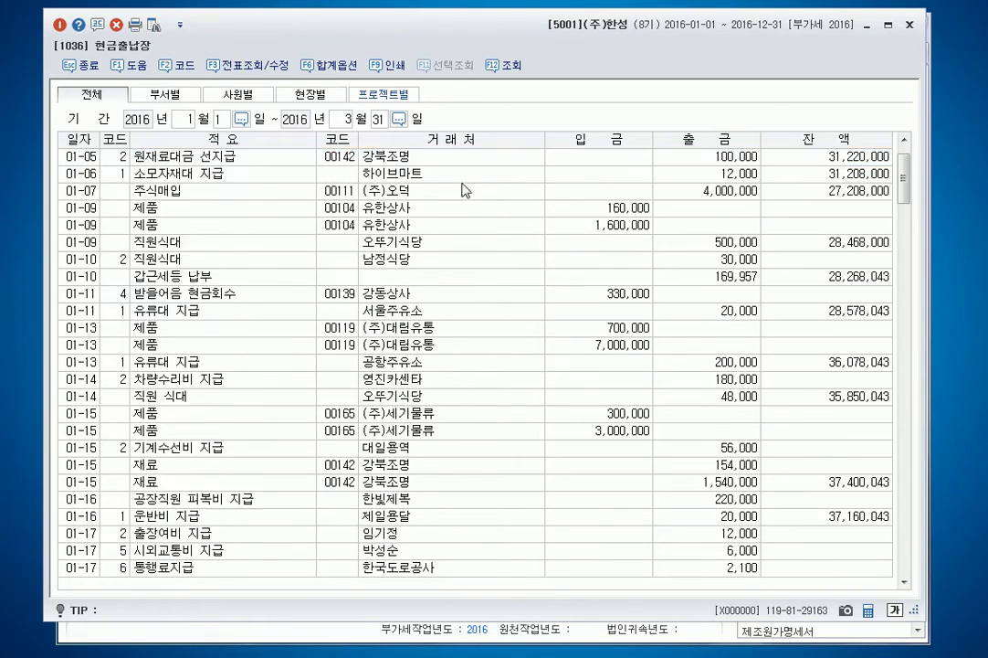
{"action": "left_click_drag", "start_coordinate": [908, 197], "coordinate": [904, 548]}
{"action": "left_click", "coordinate": [270, 573]}
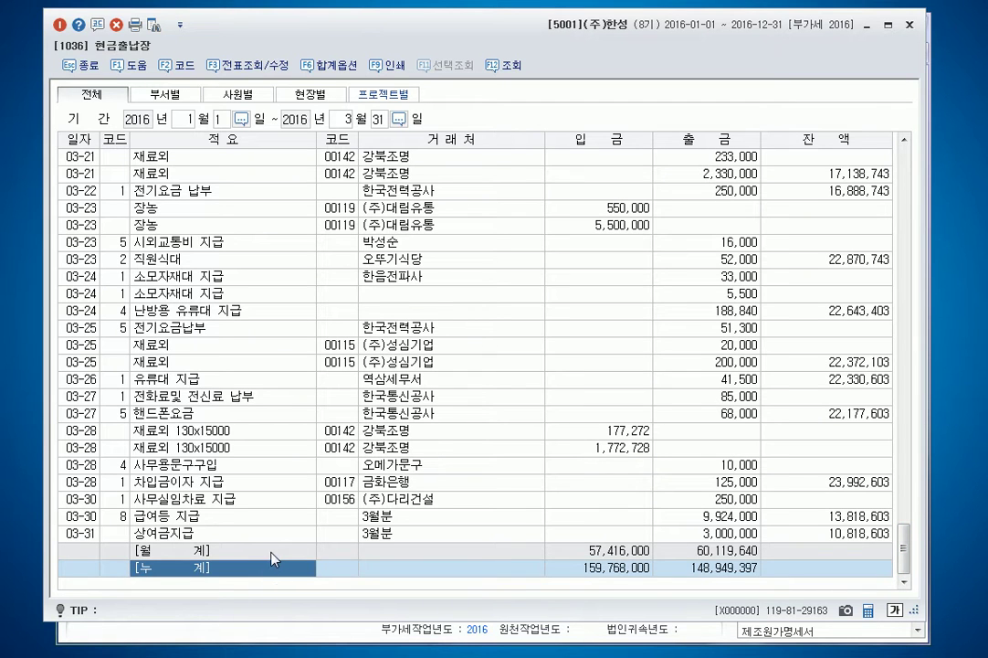
{"action": "key", "text": "Up"}
{"action": "left_click", "coordinate": [331, 574]}
{"action": "left_click", "coordinate": [721, 567]}
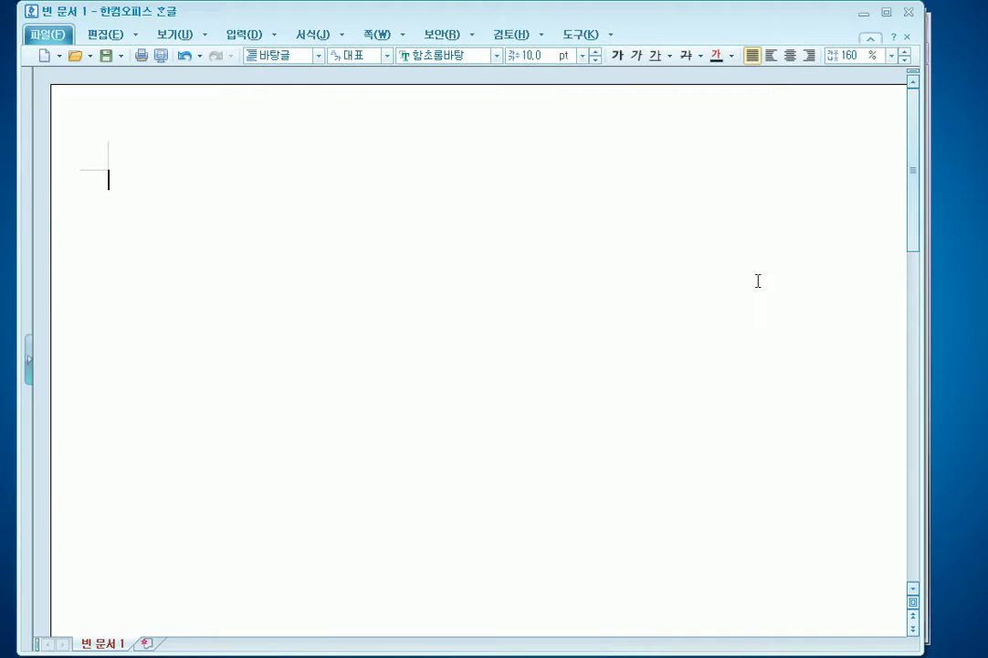
- Switch to the blank Hangul document, enter the heading 재무회계 and make it bold
{"action": "type", "text": "재무"}
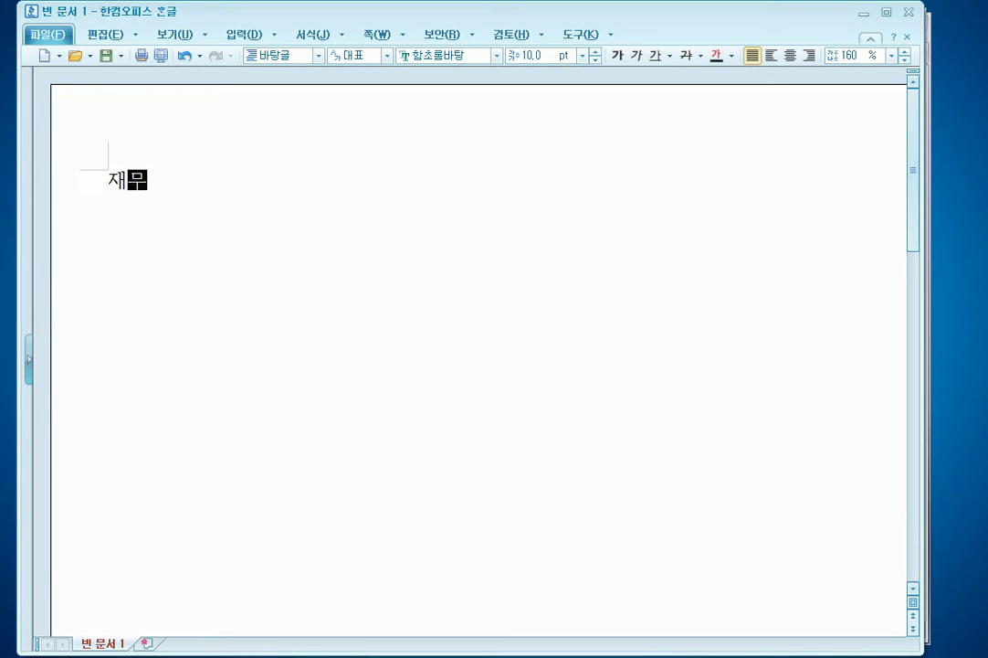
{"action": "type", "text": "획계"}
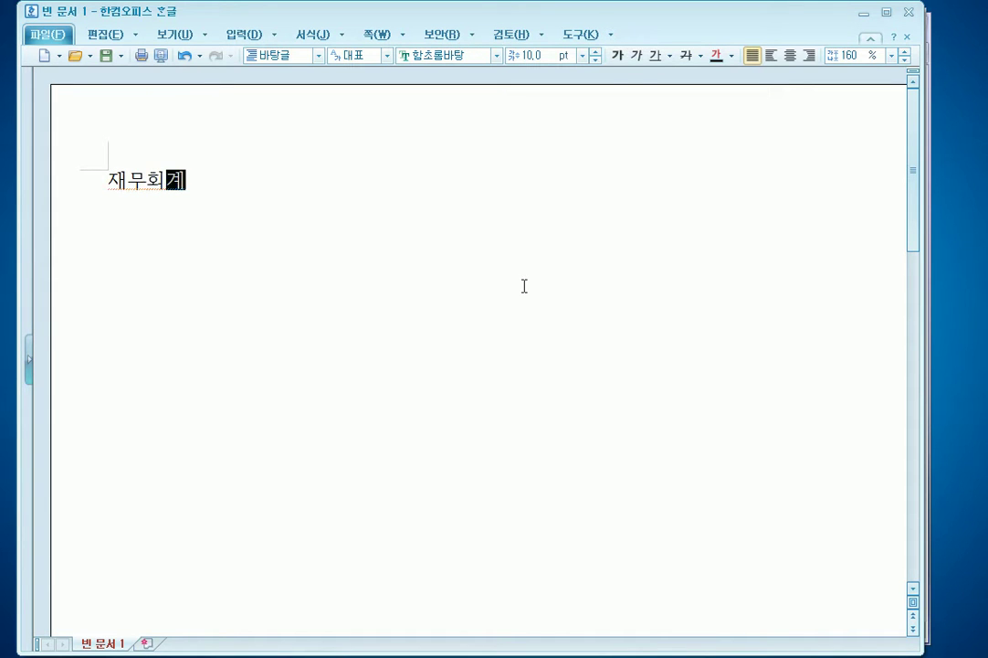
{"action": "key", "text": "ctrl+a"}
{"action": "left_click", "coordinate": [617, 55]}
- Colour the 재무회계 heading red (FF0000) and start a new line below it
{"action": "left_click", "coordinate": [731, 56]}
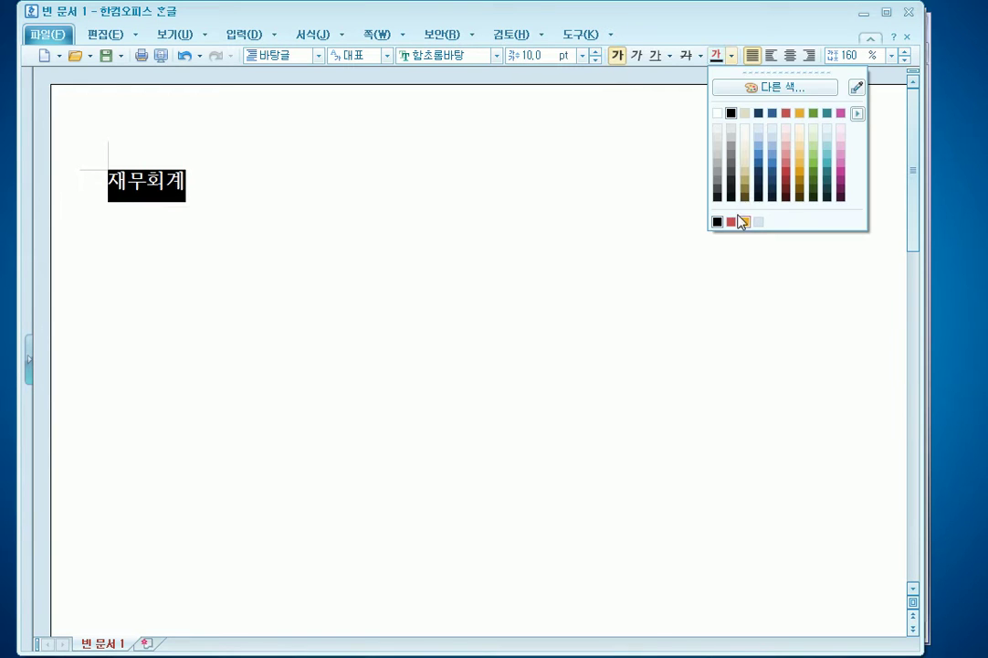
{"action": "left_click", "coordinate": [809, 88]}
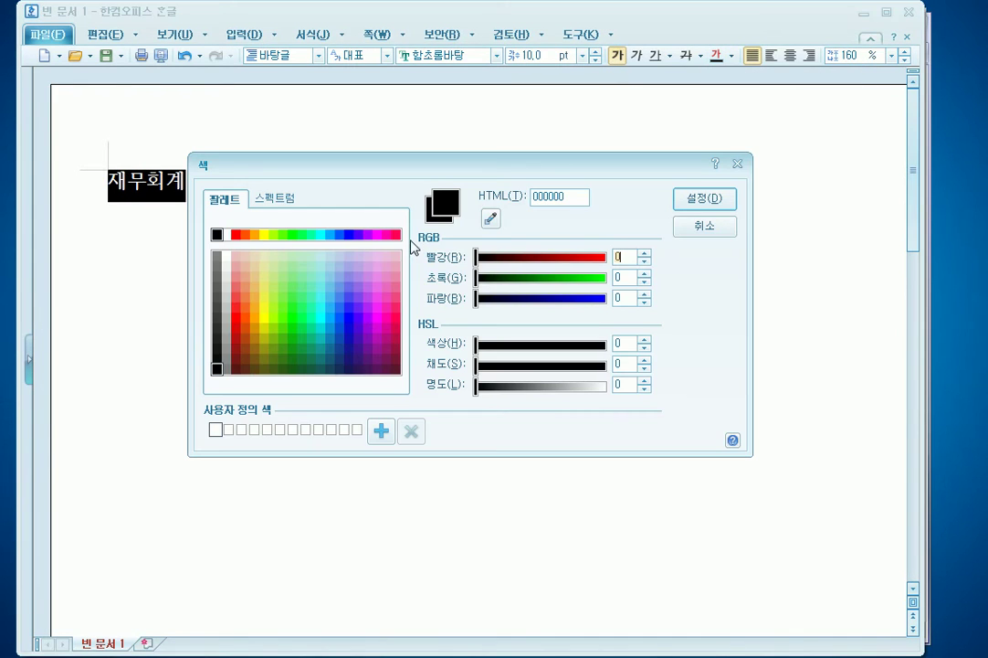
{"action": "left_click", "coordinate": [236, 234]}
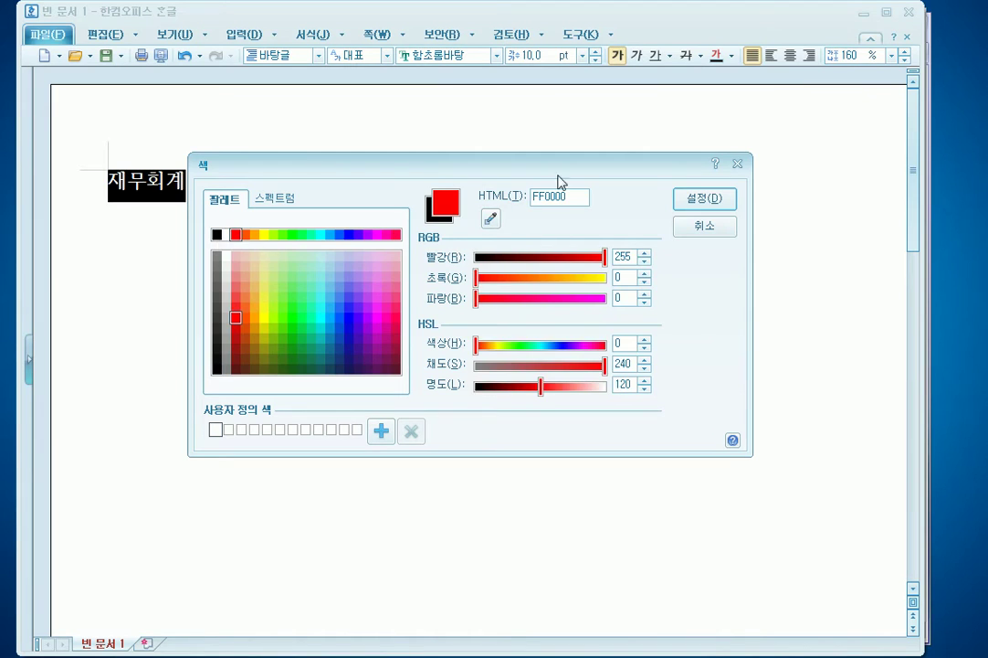
{"action": "left_click", "coordinate": [711, 200]}
{"action": "left_click", "coordinate": [201, 257]}
{"action": "key", "text": "Return"}
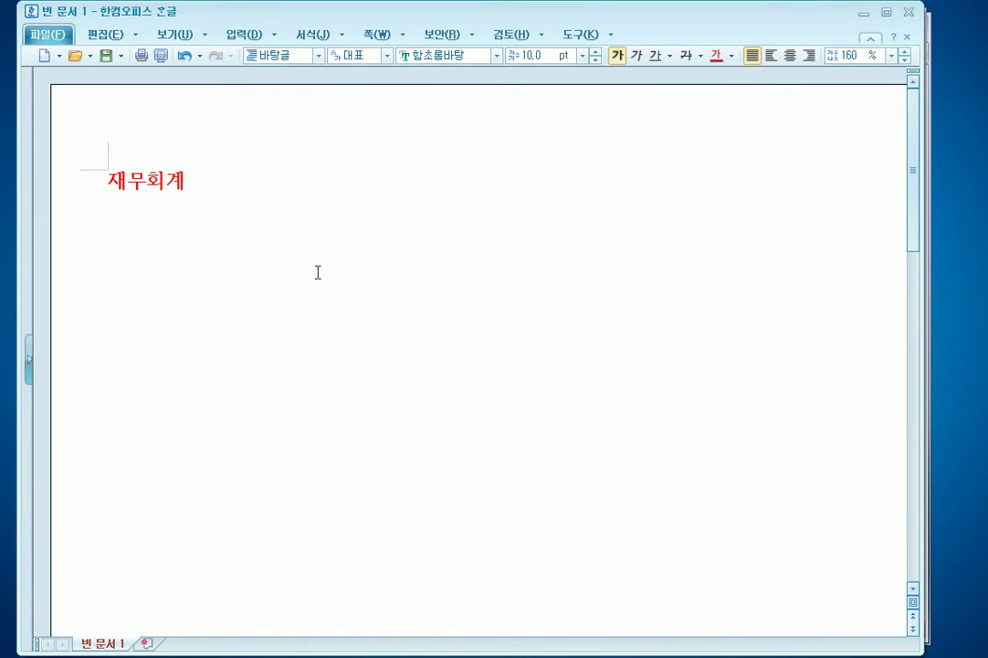
- Write the line "1. 거래처원장 : 거래처에 대한 물음" in black below the heading
{"action": "left_click", "coordinate": [730, 55]}
{"action": "left_click", "coordinate": [731, 112]}
{"action": "type", "text": "1. 거래청"}
{"action": "type", "text": "원장 : 길"}
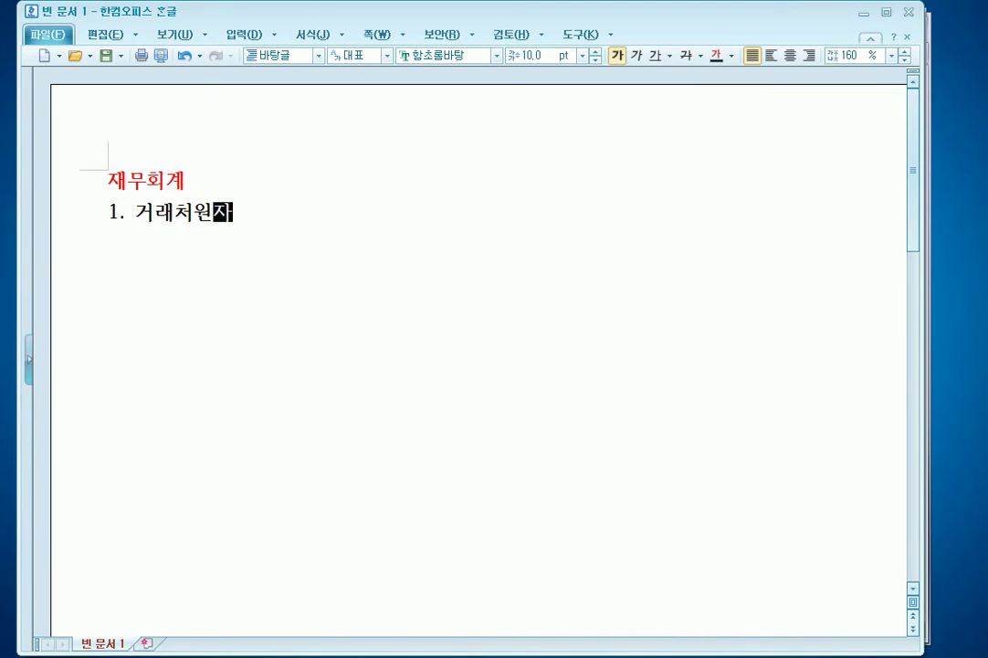
{"action": "type", "text": "래처에 "}
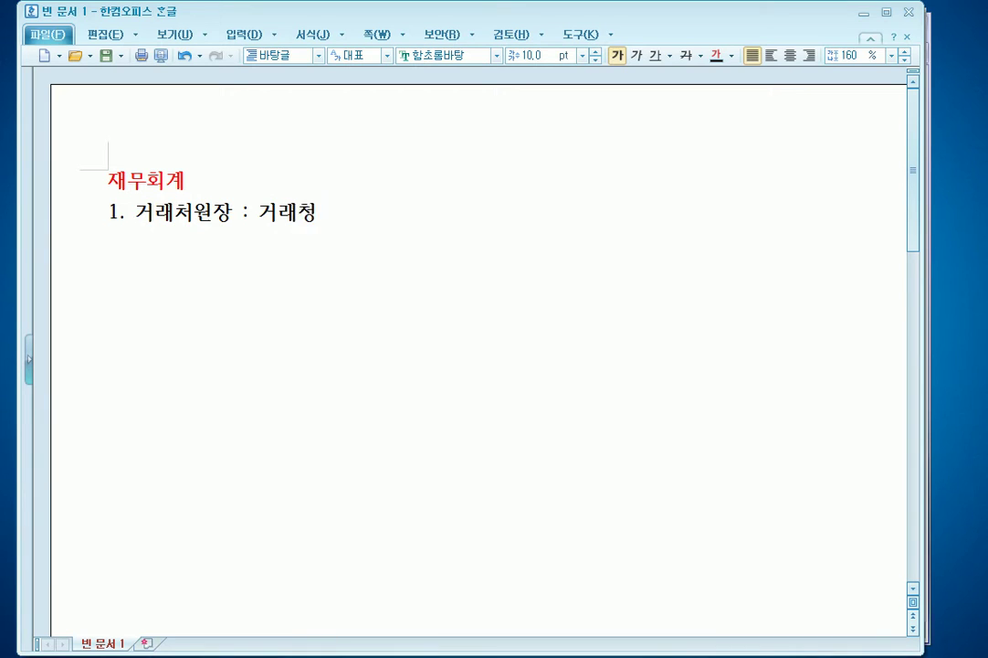
{"action": "type", "text": "대한 물"}
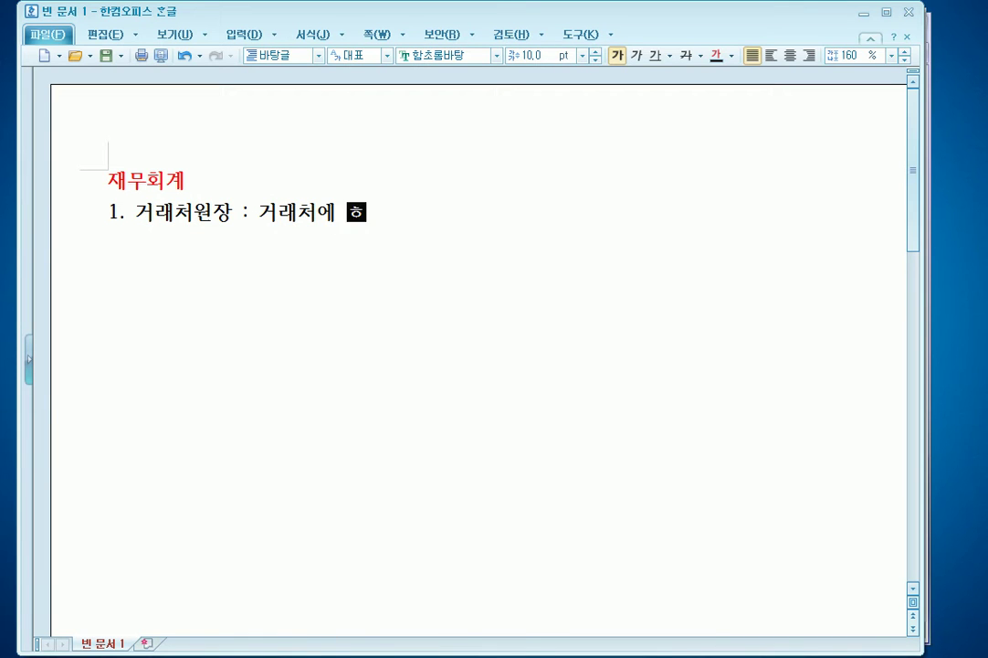
{"action": "type", "text": "음"}
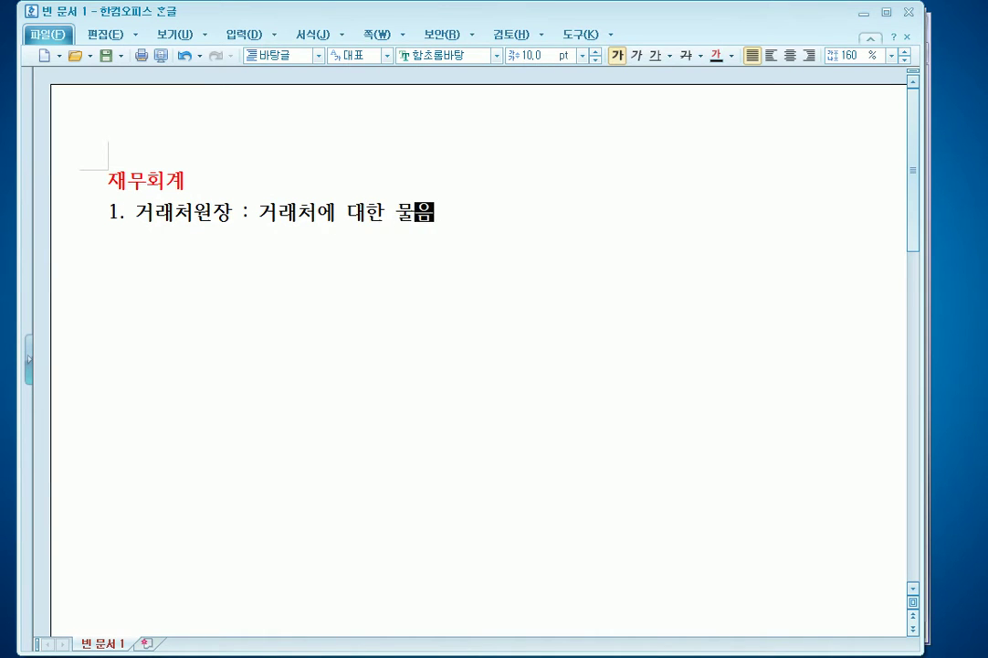
- Set all the text to 12 pt and enlarge the 재무회계 heading by a further two points
{"action": "key", "text": "ctrl+a"}
{"action": "left_click", "coordinate": [596, 52]}
{"action": "left_click", "coordinate": [597, 52]}
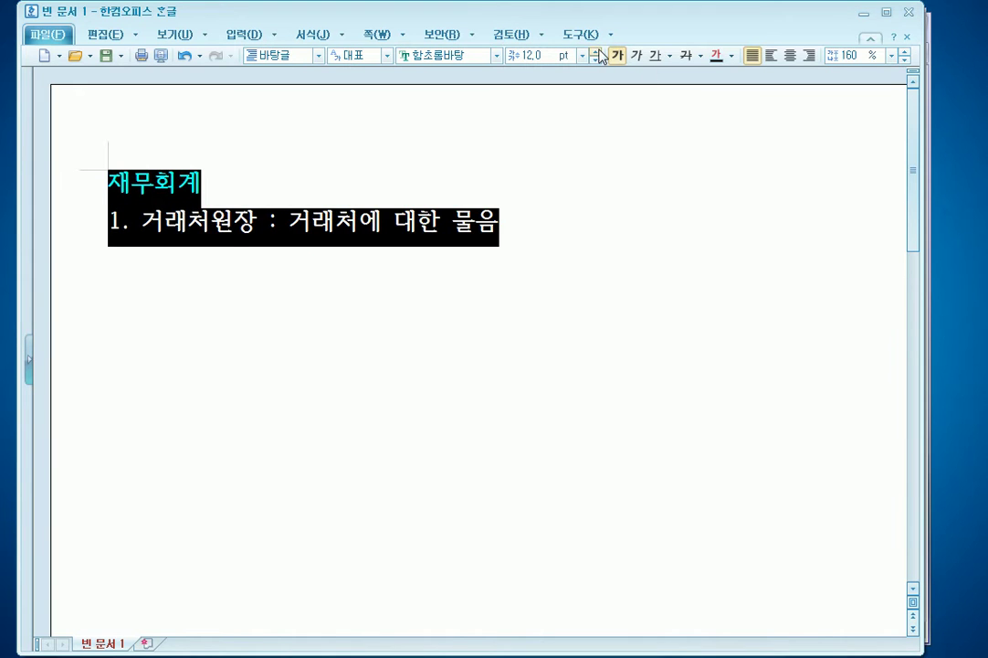
{"action": "left_click", "coordinate": [393, 187]}
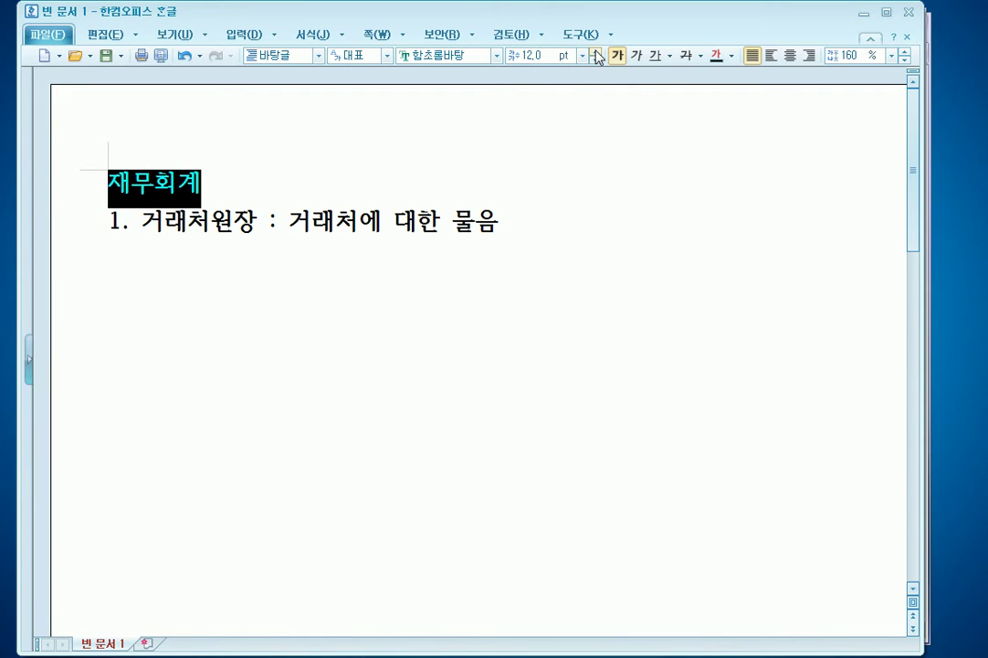
{"action": "left_click", "coordinate": [596, 51]}
{"action": "left_click", "coordinate": [596, 51]}
{"action": "left_click", "coordinate": [568, 233]}
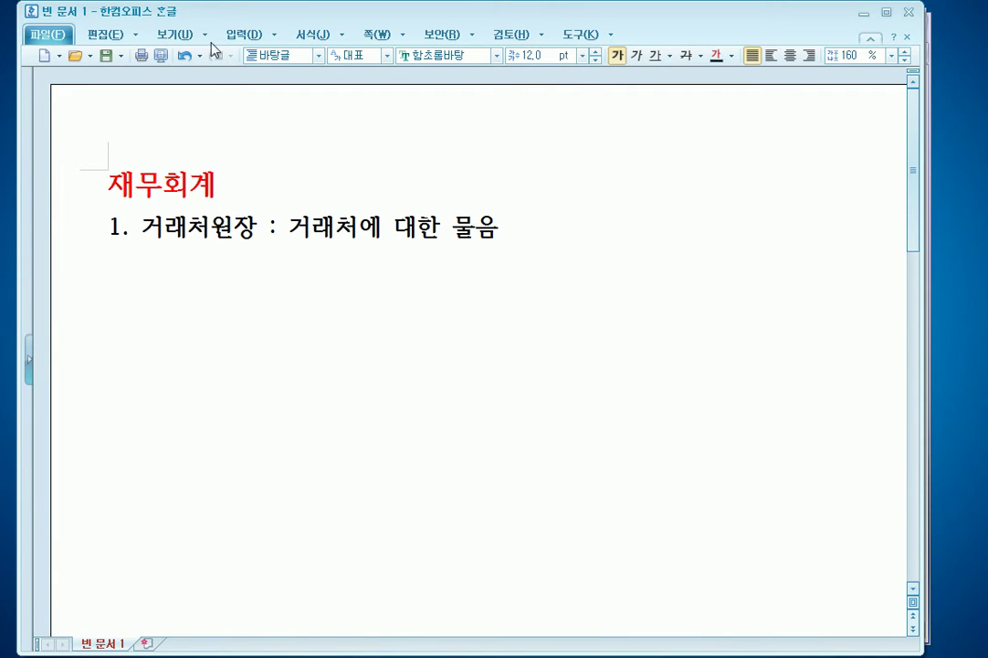
{"action": "left_click", "coordinate": [177, 36]}
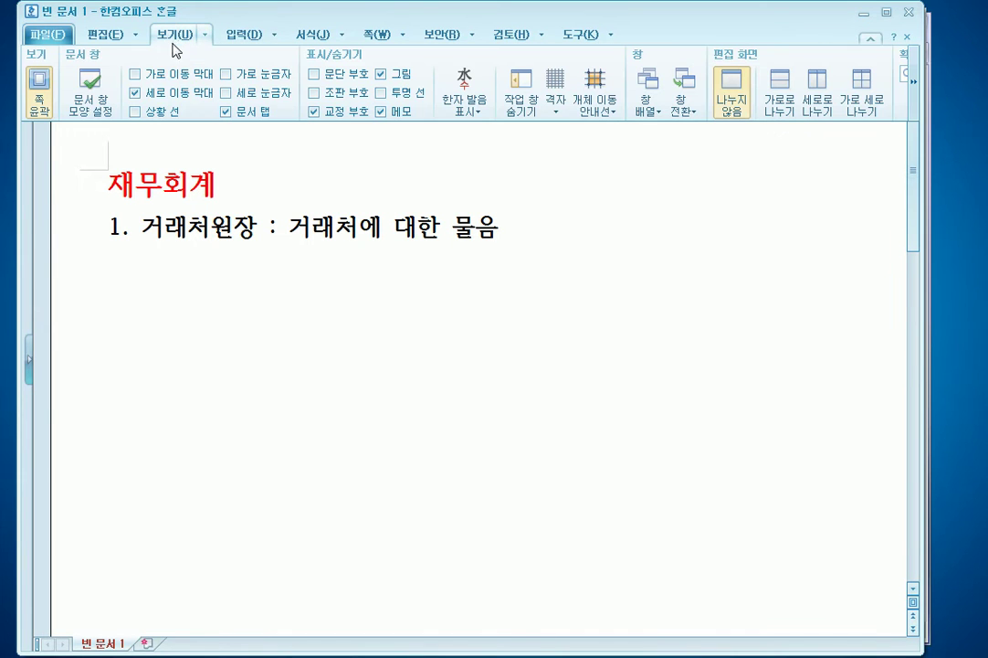
{"action": "left_click", "coordinate": [243, 34]}
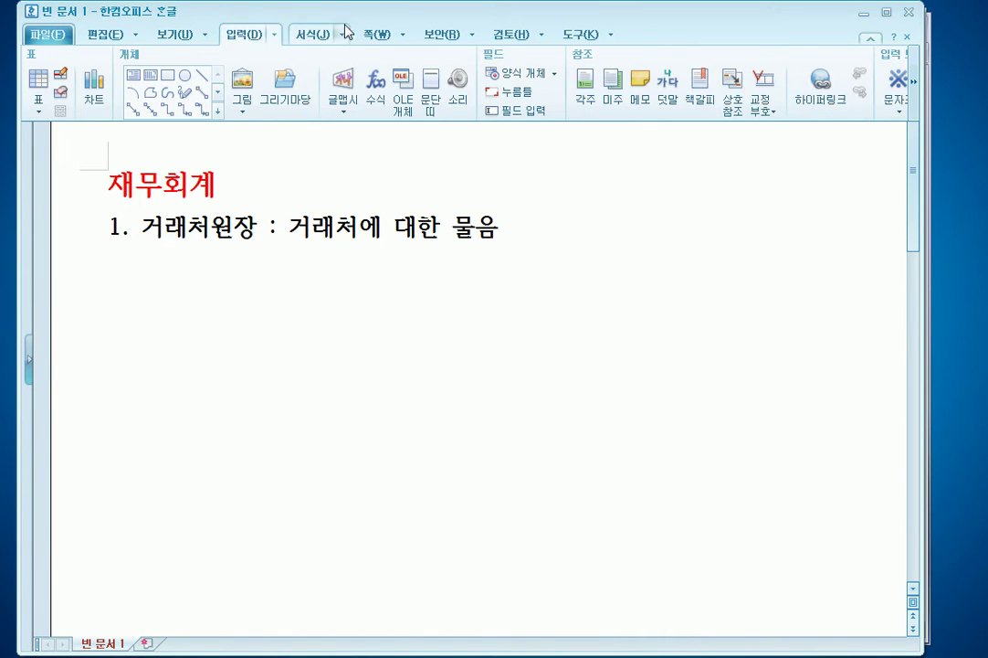
{"action": "left_click", "coordinate": [384, 34]}
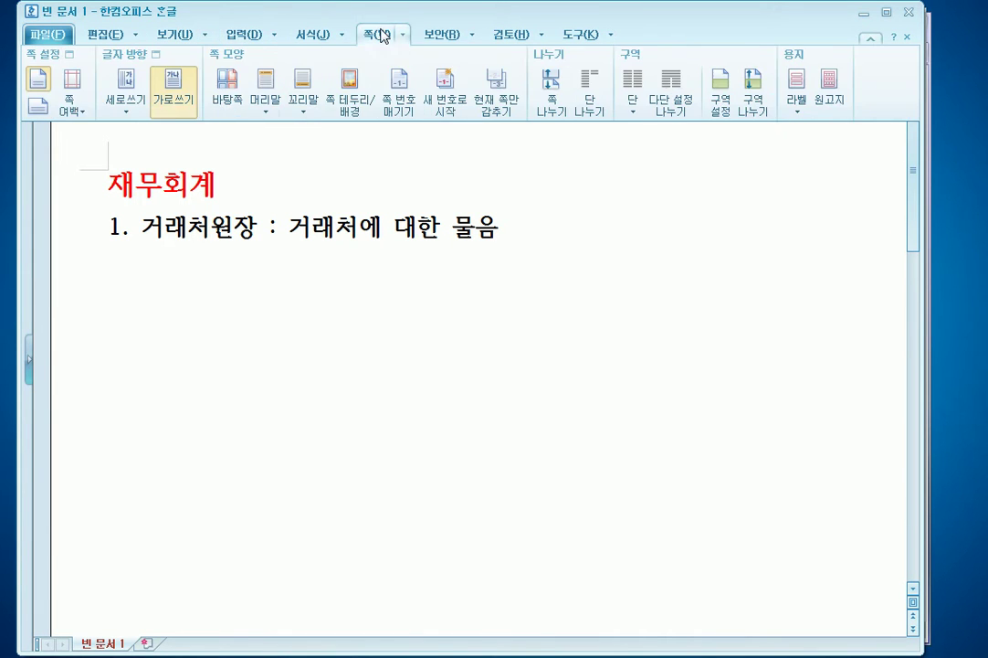
- Add the numbered line "2. 현금출납장 : 현금에 대한 물음" below the 거래처원장 line
{"action": "left_click", "coordinate": [77, 137]}
{"action": "key", "text": "Return"}
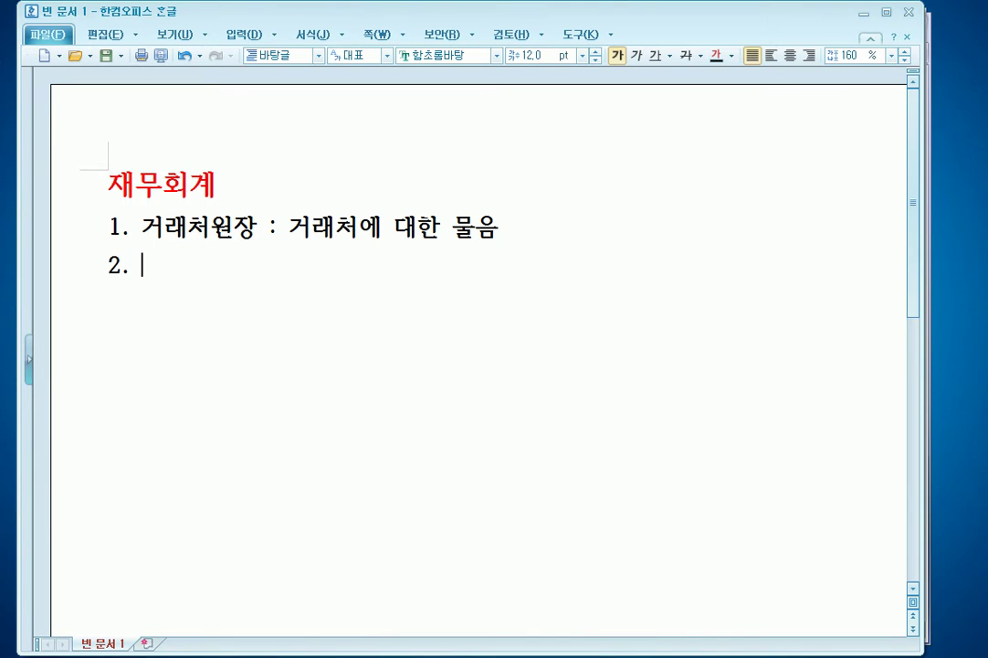
{"action": "type", "text": "ㅊ"}
{"action": "key", "text": "BackSpace"}
{"action": "type", "text": "혀ㄴ금출납장 "}
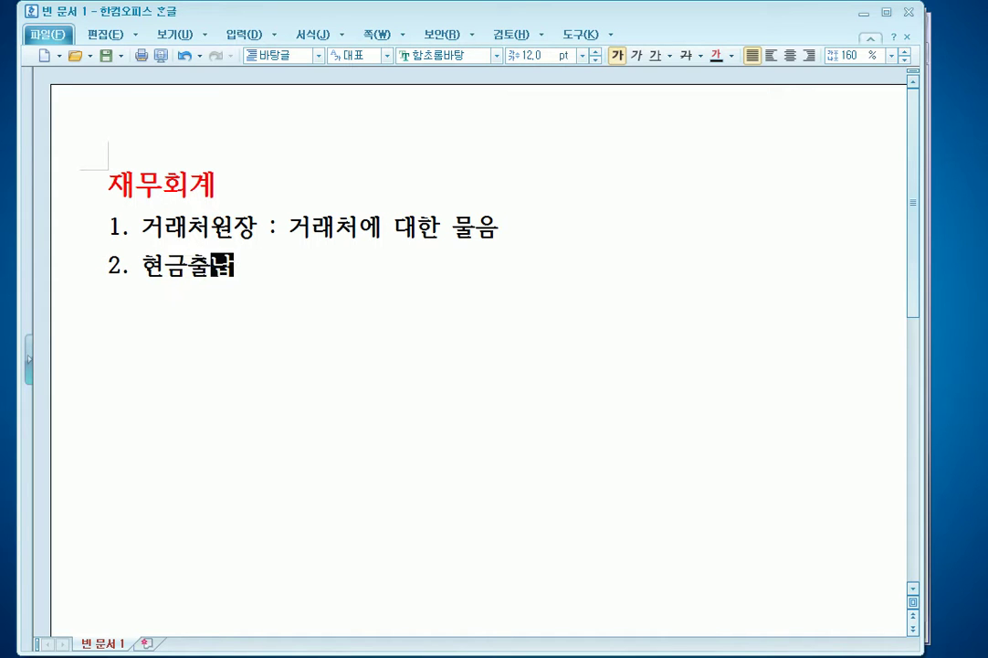
{"action": "type", "text": ": 현금에 "}
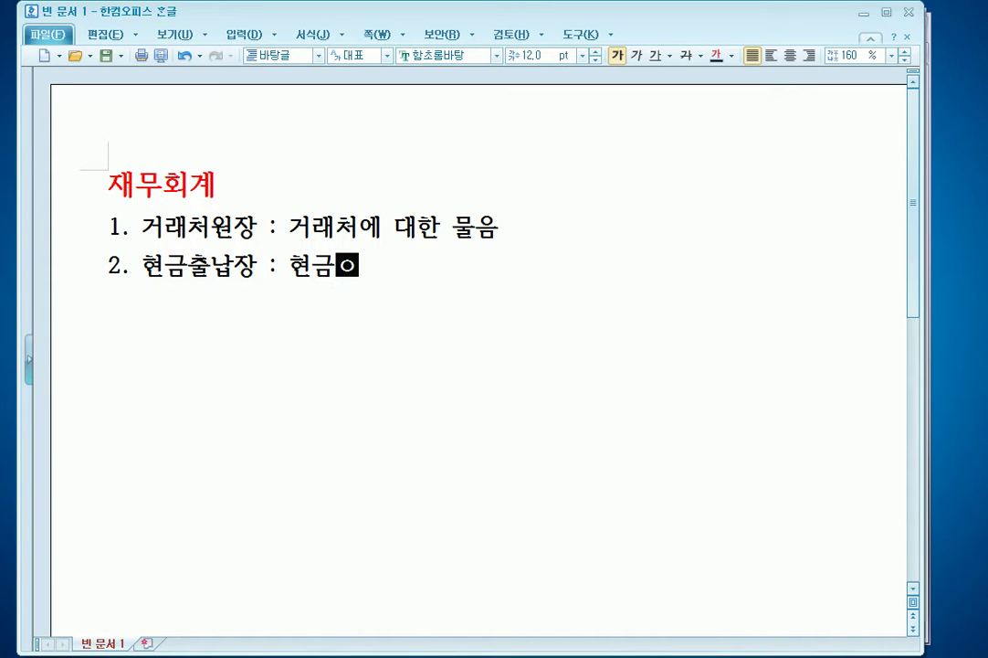
{"action": "type", "text": "대한 물음"}
{"action": "key", "text": "Return"}
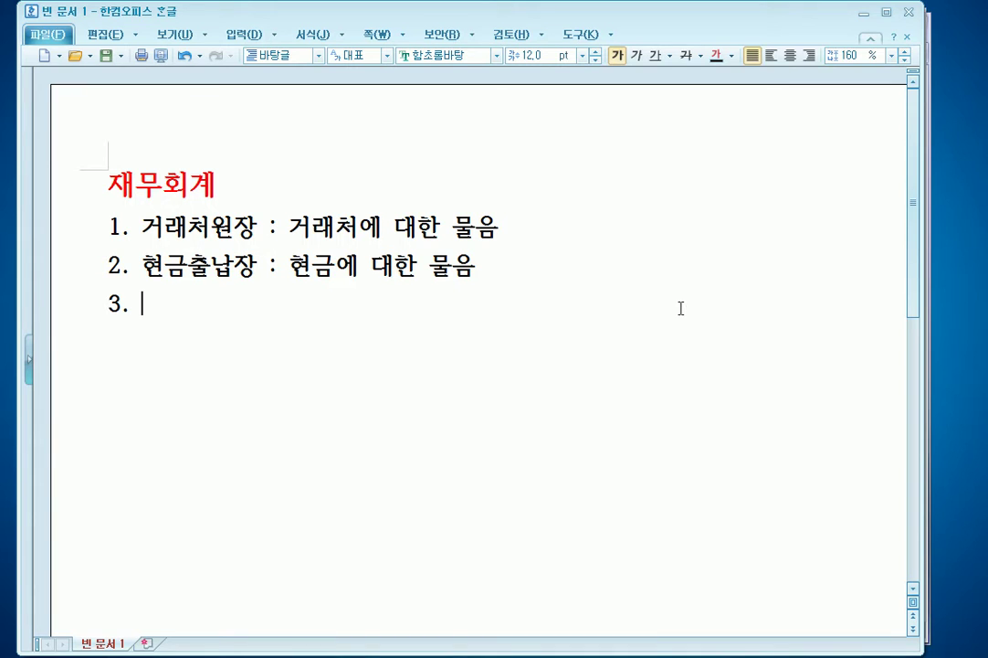
- Write "총계정원장 : 하나의 계정과목의 증,감 내역에 대한 물음" as item 3 of the list
{"action": "type", "text": "총계정원장 "}
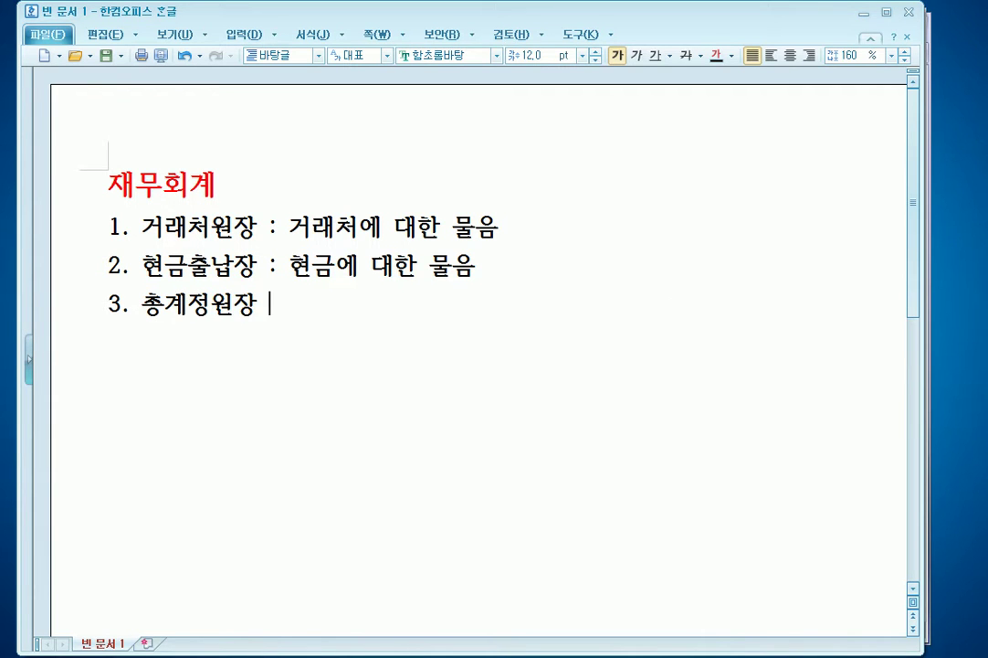
{"action": "type", "text": ": 하나의 계"}
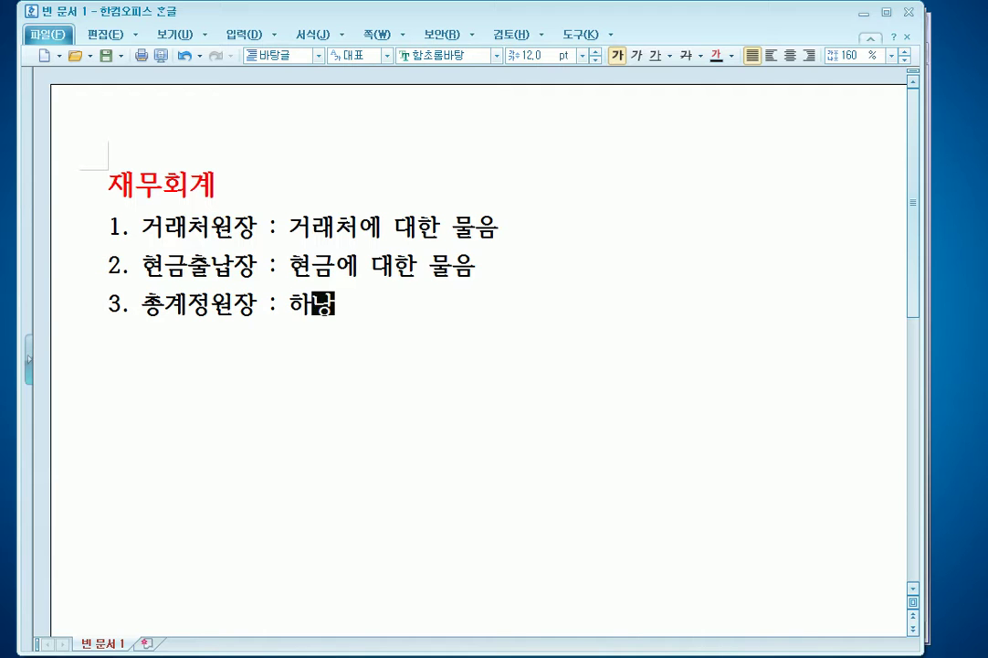
{"action": "type", "text": "정과"}
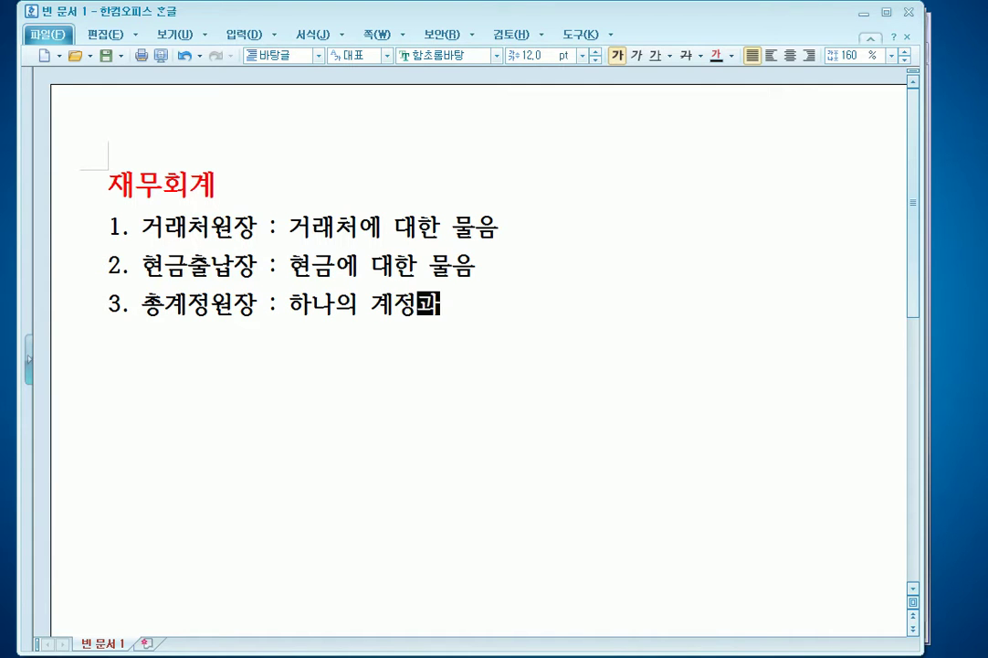
{"action": "type", "text": "목의 ㅈ증,감"}
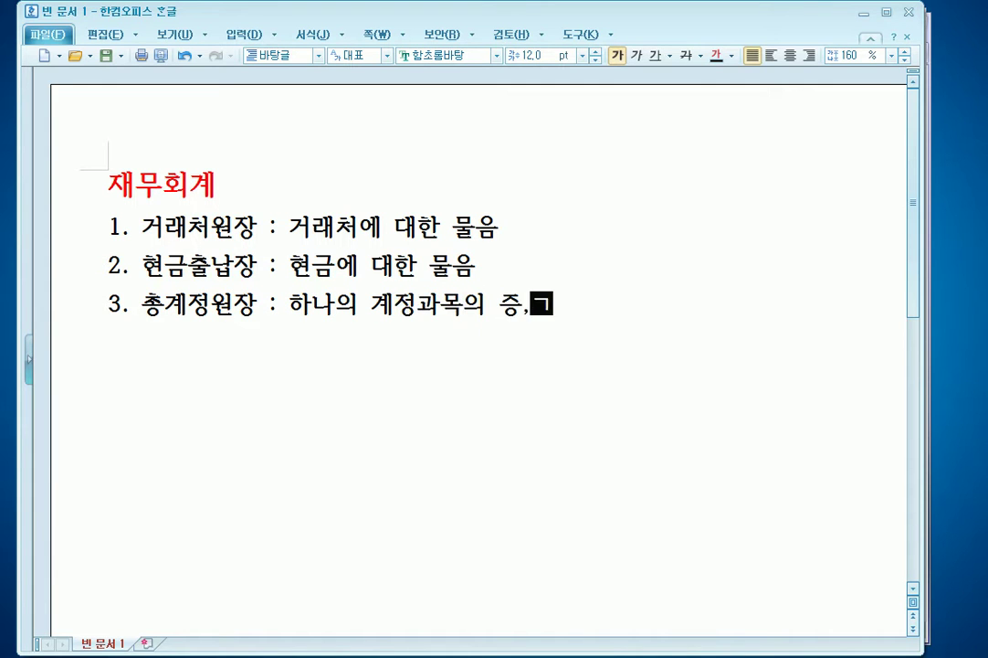
{"action": "type", "text": " 내역에 대하"}
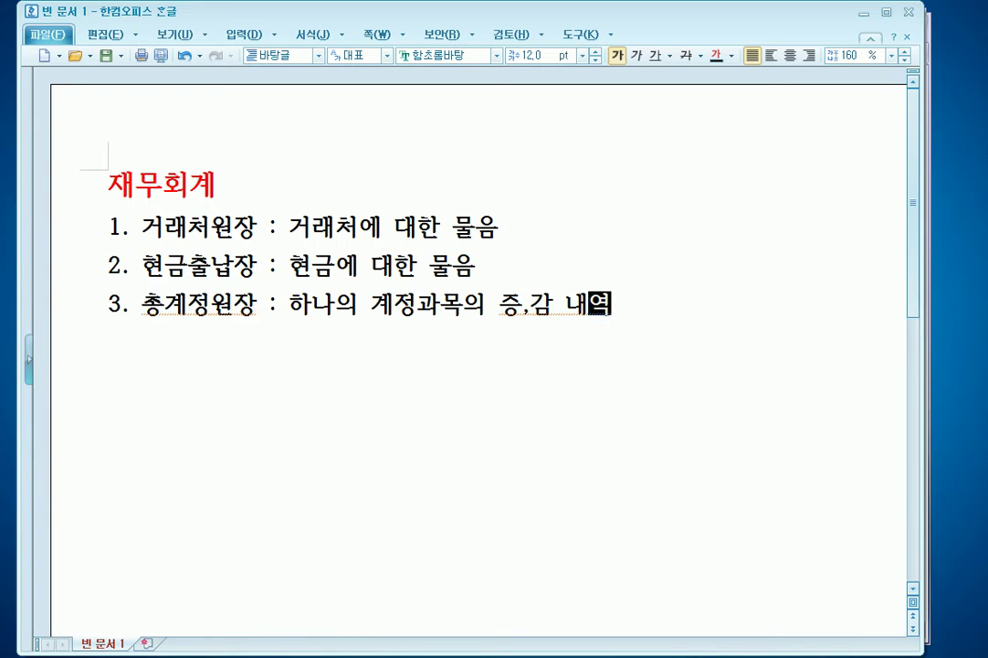
{"action": "type", "text": "ㄴ 물음"}
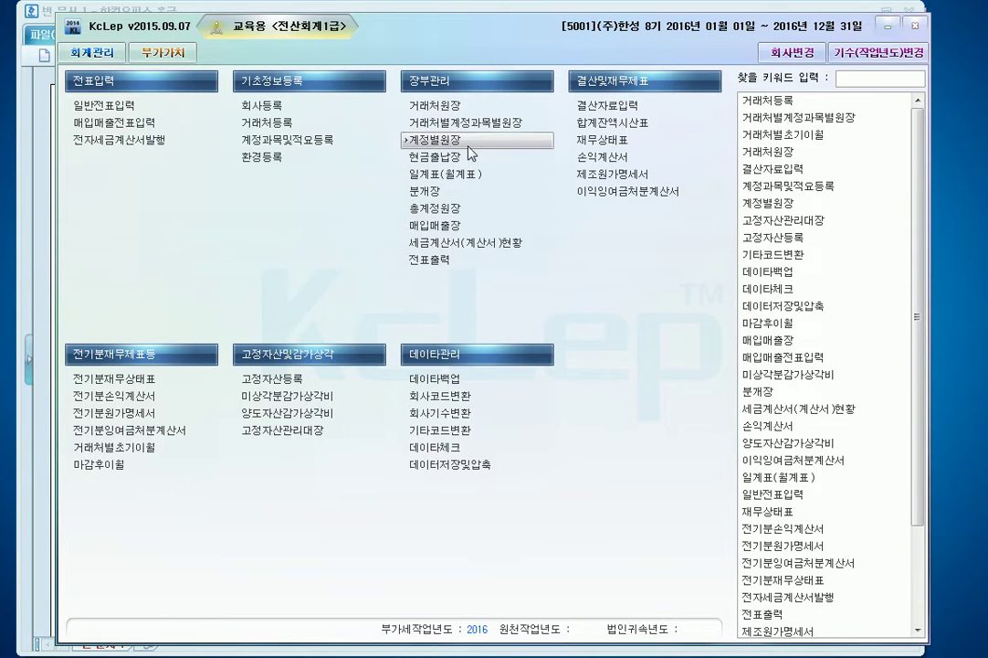
- Switch to KcLep and query the monthly 총계정원장 for account 103 보통예금 from 1 June to 30 September 2016
{"action": "left_click", "coordinate": [465, 210]}
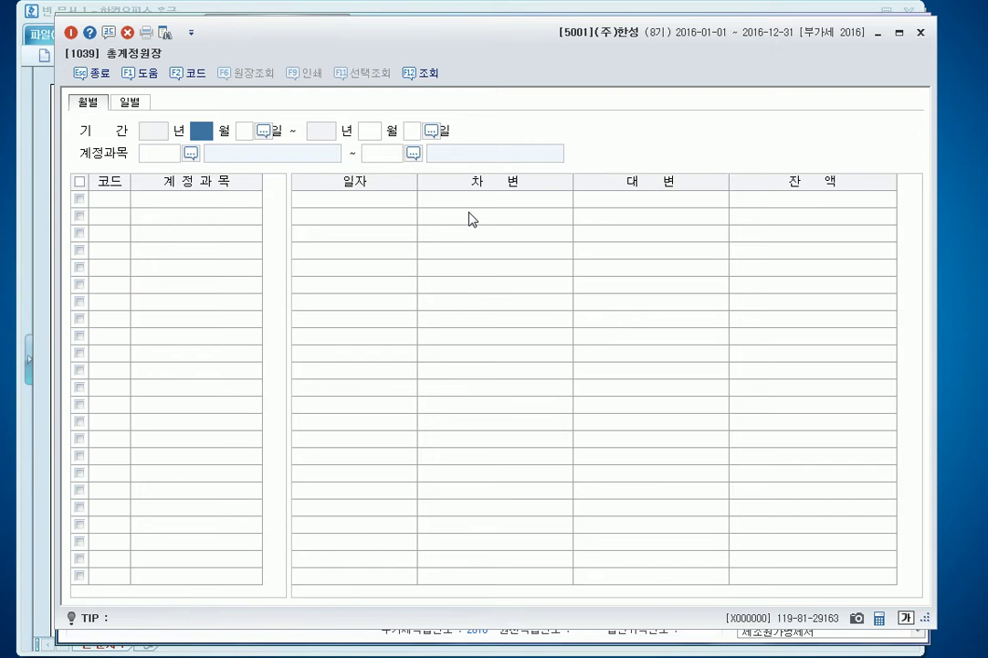
{"action": "type", "text": "06"}
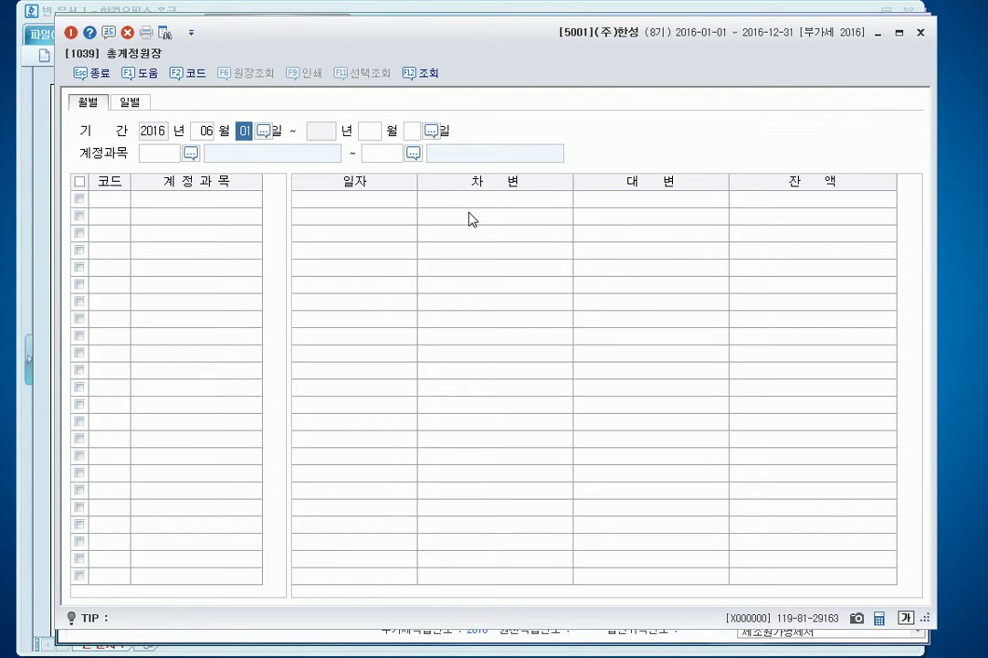
{"action": "key", "text": "Return"}
{"action": "type", "text": "09"}
{"action": "key", "text": "Return"}
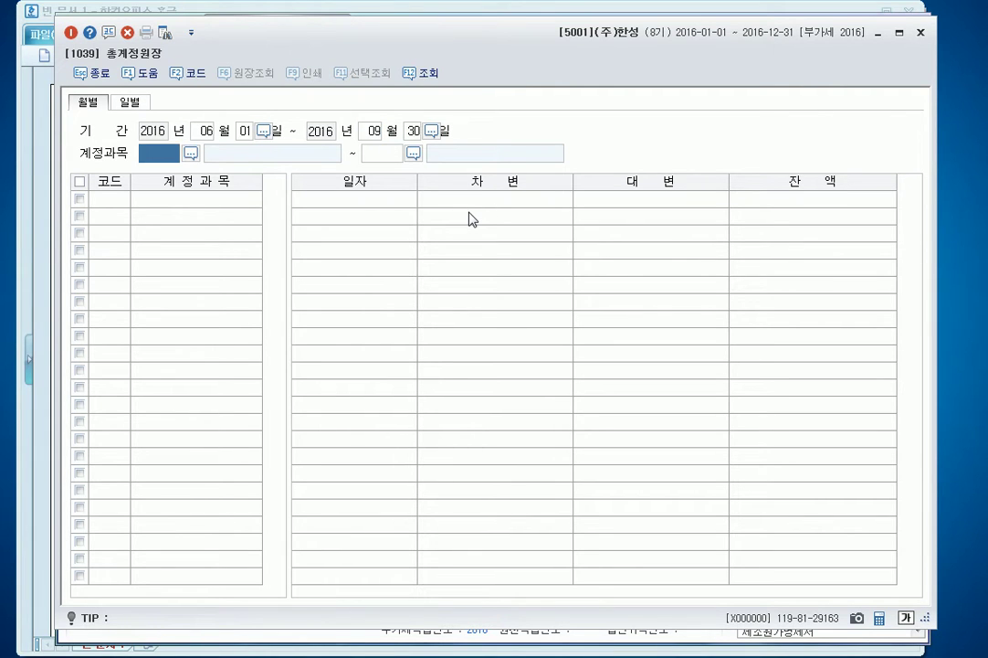
{"action": "type", "text": "103"}
{"action": "key", "text": "Return"}
{"action": "type", "text": "103"}
{"action": "key", "text": "Return"}
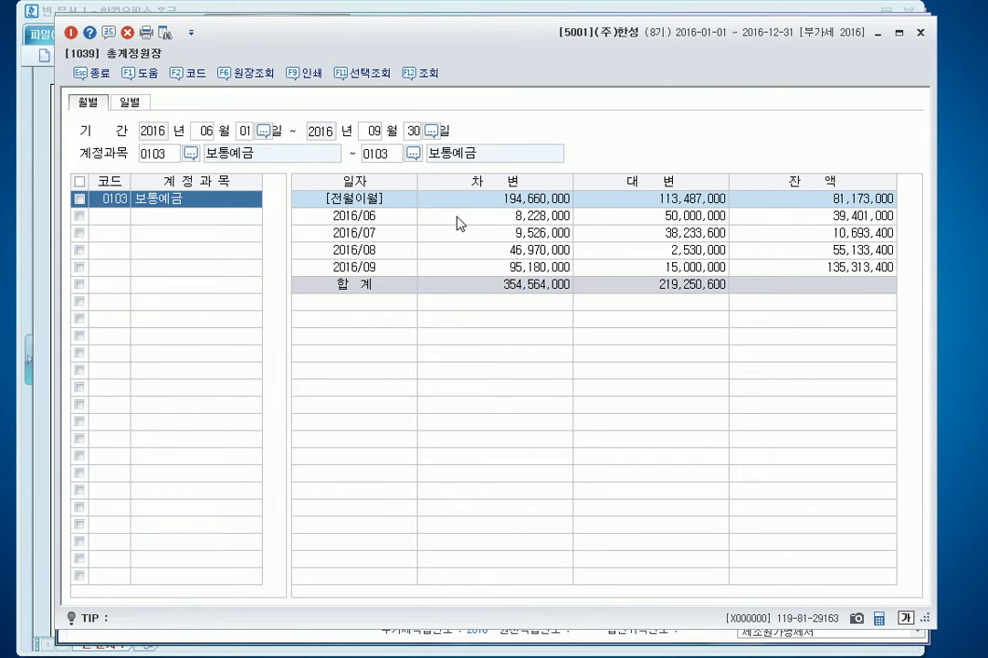
- Look up the June 보통예금 balance and record it in the Hangul document as "6.30 : 39,401,000원", below a blank line
{"action": "left_click", "coordinate": [459, 223]}
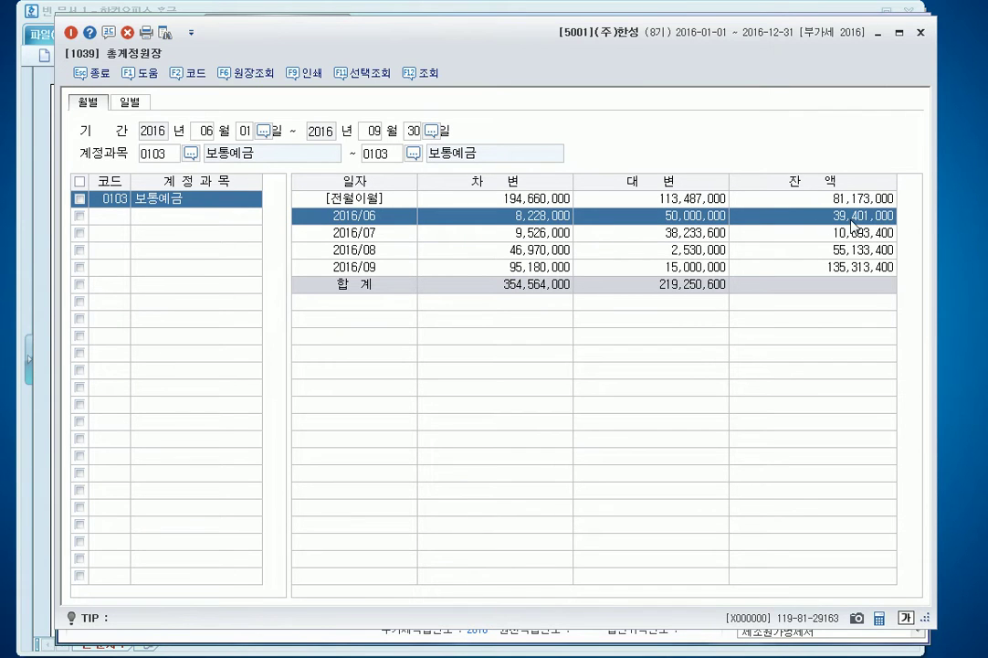
{"action": "key", "text": "alt+Tab"}
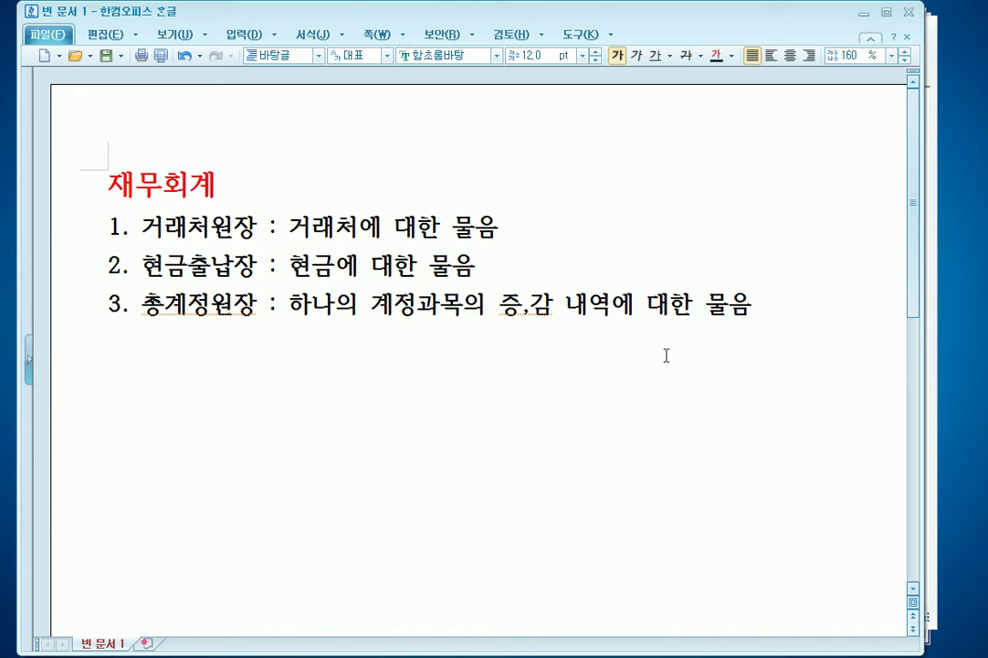
{"action": "key", "text": "Return"}
{"action": "key", "text": "BackSpace"}
{"action": "type", "text": "6.30 : 39,401,000원"}
{"action": "key", "text": "Return"}
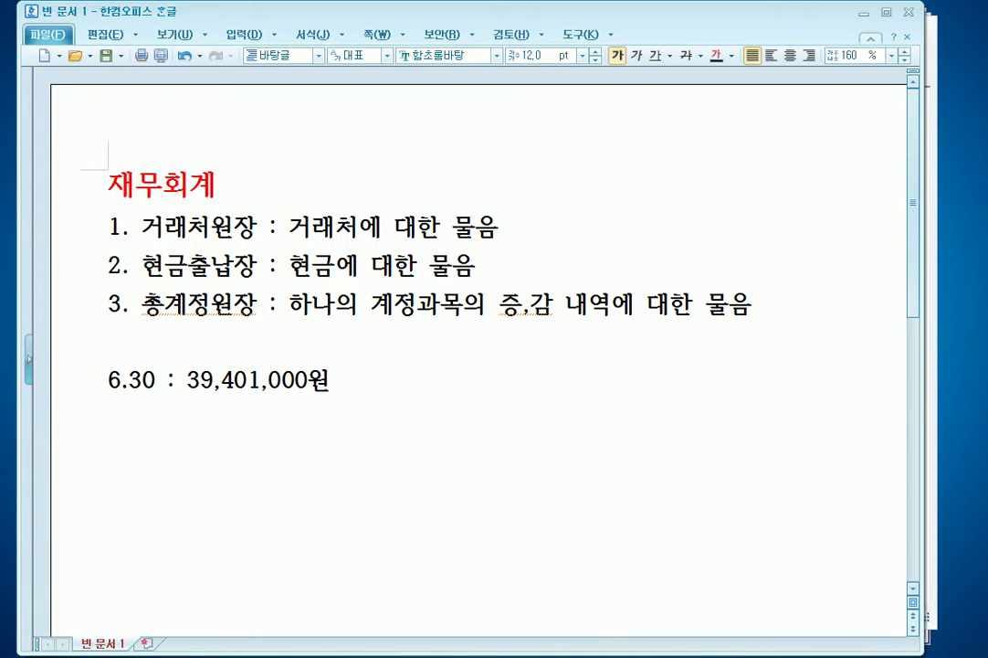
- Check the July balance in the KcLep ledger and add the line "7.31 : 10,693,400원" to the Hangul document
{"action": "key", "text": "alt+Tab"}
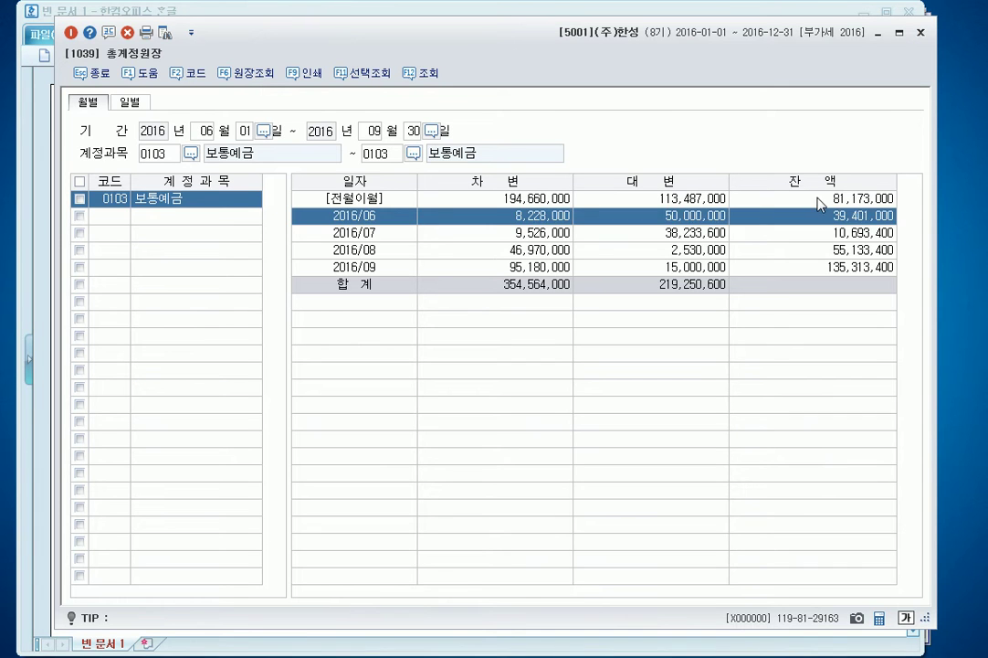
{"action": "left_click", "coordinate": [879, 233]}
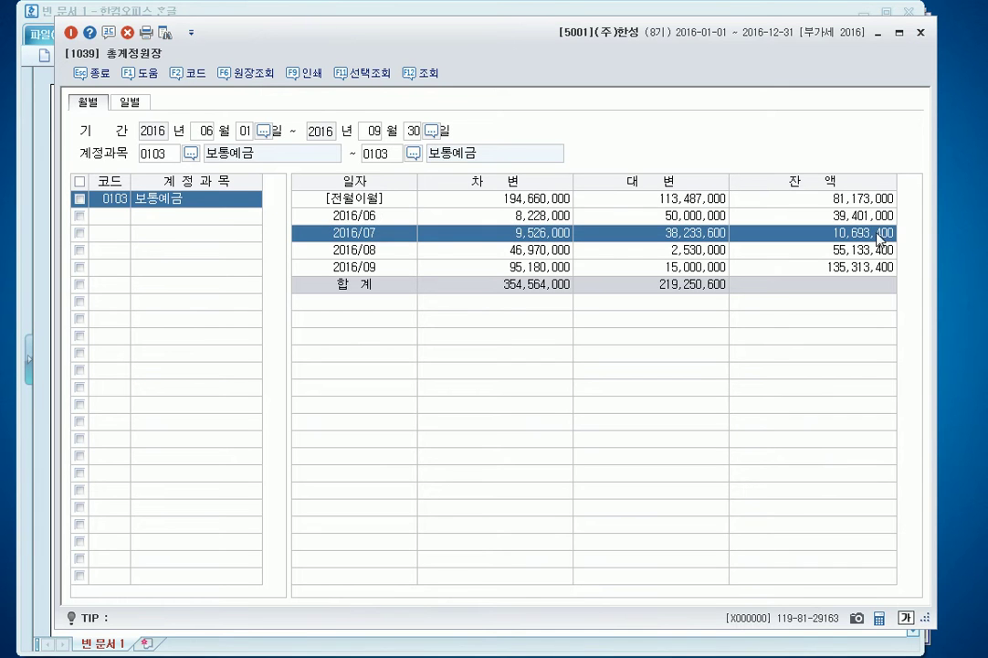
{"action": "left_click", "coordinate": [878, 34]}
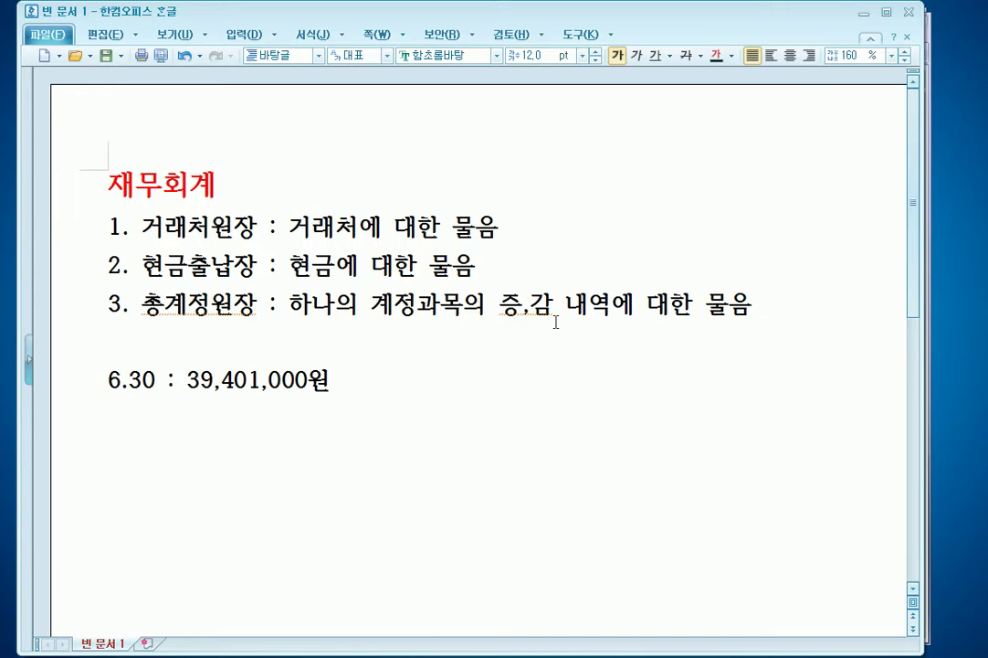
{"action": "type", "text": "7.31 : 10"}
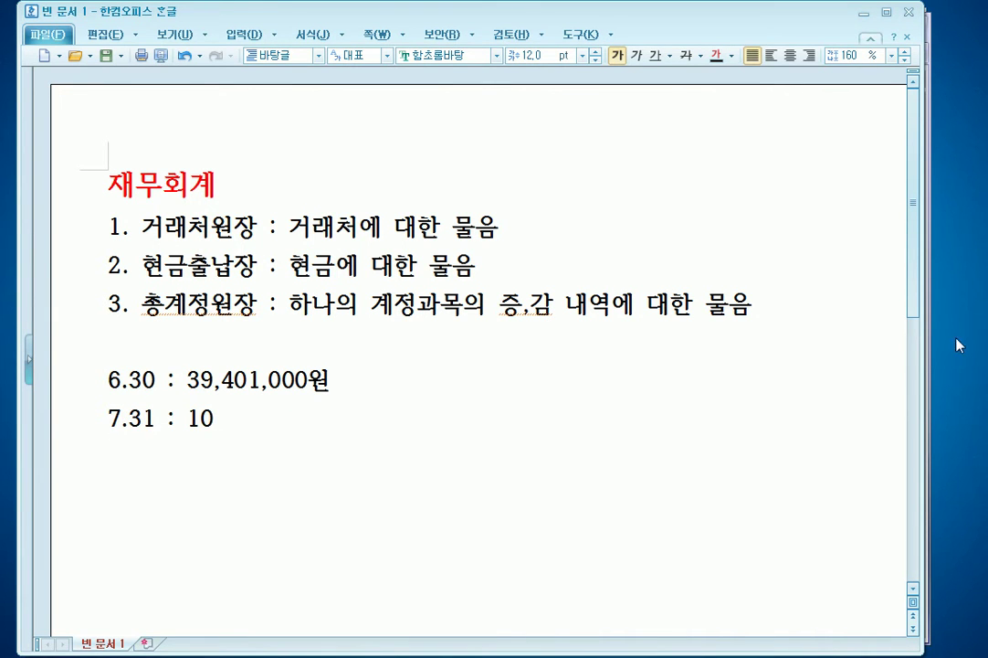
{"action": "key", "text": "alt+Tab"}
{"action": "key", "text": "alt+Tab"}
{"action": "type", "text": ",693,"}
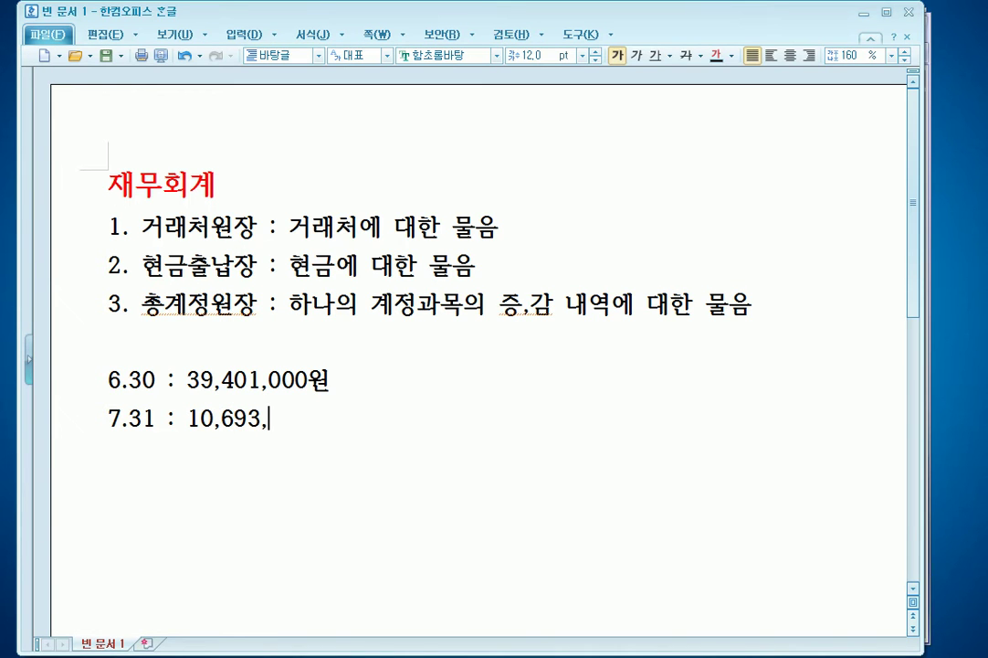
{"action": "type", "text": "400ㅇ원"}
{"action": "key", "text": "Return"}
- Begin the August line with the label "8.31 :", correcting the mistyped date
{"action": "type", "text": "83.31"}
{"action": "key", "text": "Left"}
{"action": "key", "text": "Left"}
{"action": "key", "text": "Left"}
{"action": "key", "text": "BackSpace"}
{"action": "key", "text": "Right"}
{"action": "key", "text": "Right"}
{"action": "key", "text": "Right"}
{"action": "type", "text": ":"}
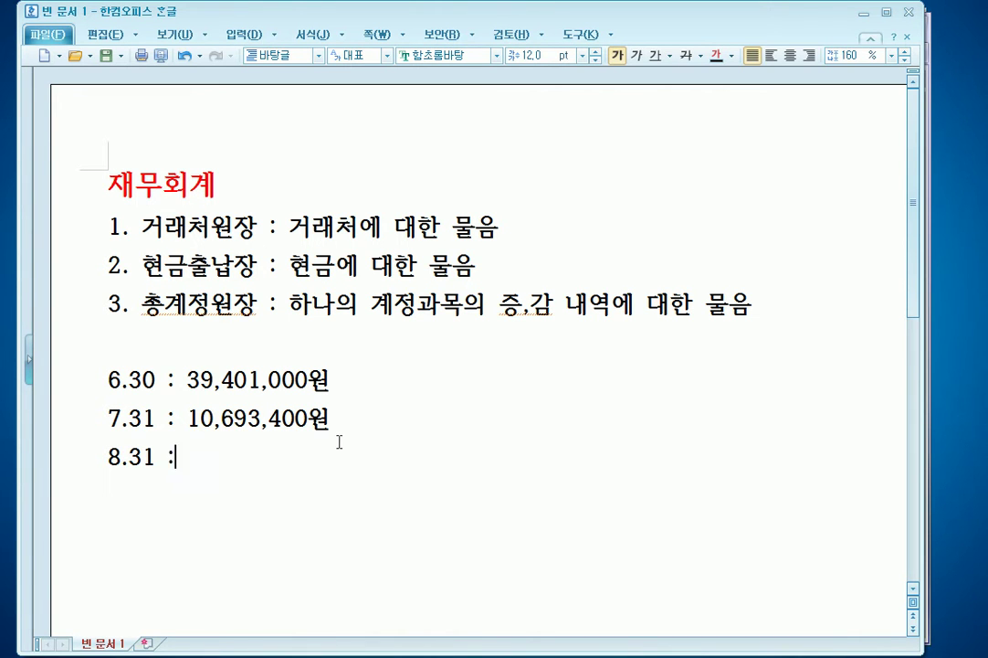
- Look up the August balance in the KcLep ledger and complete the 8.31 line in Hangul with 55,133,400원
{"action": "key", "text": "alt+Tab"}
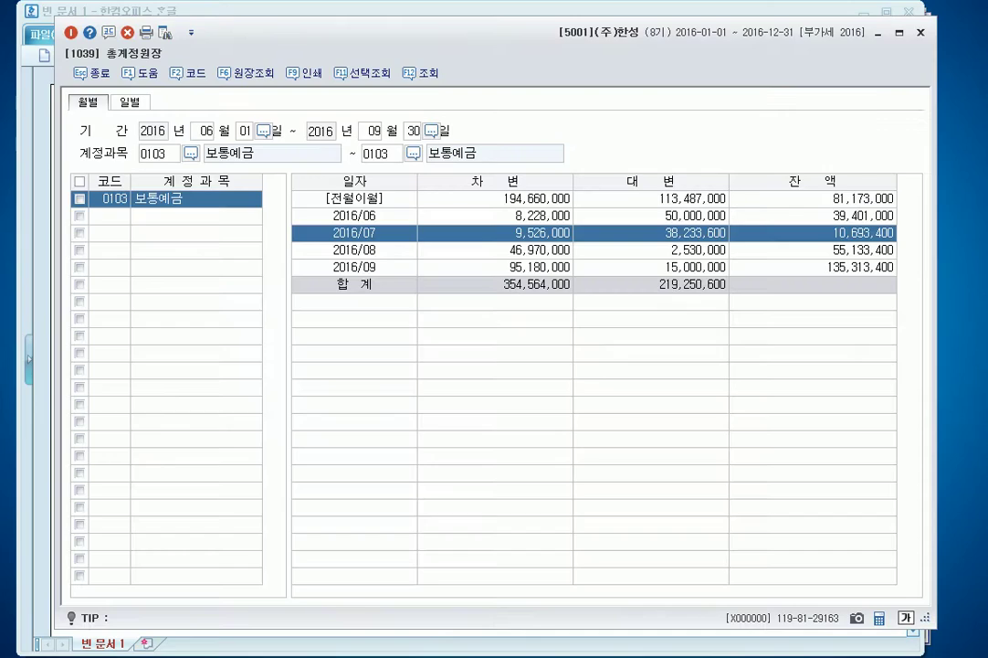
{"action": "left_click", "coordinate": [854, 266]}
{"action": "left_click", "coordinate": [854, 250]}
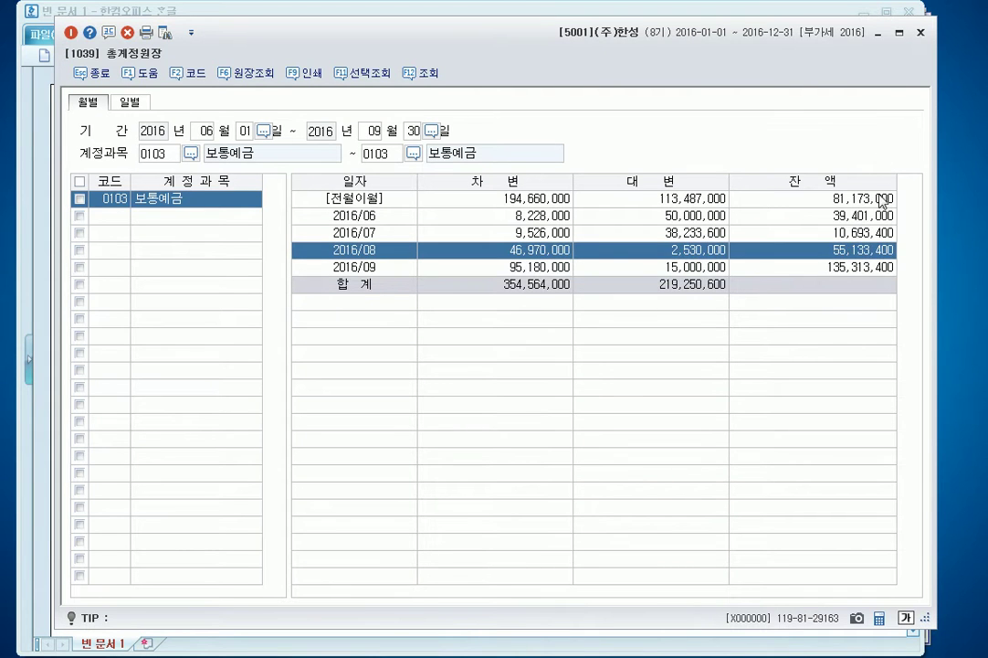
{"action": "left_click", "coordinate": [877, 33]}
{"action": "type", "text": "55,133,400"}
{"action": "type", "text": "원"}
{"action": "key", "text": "Return"}
- Look up the September balance in KcLep and add the line "9.30 : 135,313,400원" to the Hangul document
{"action": "type", "text": "9.30 :"}
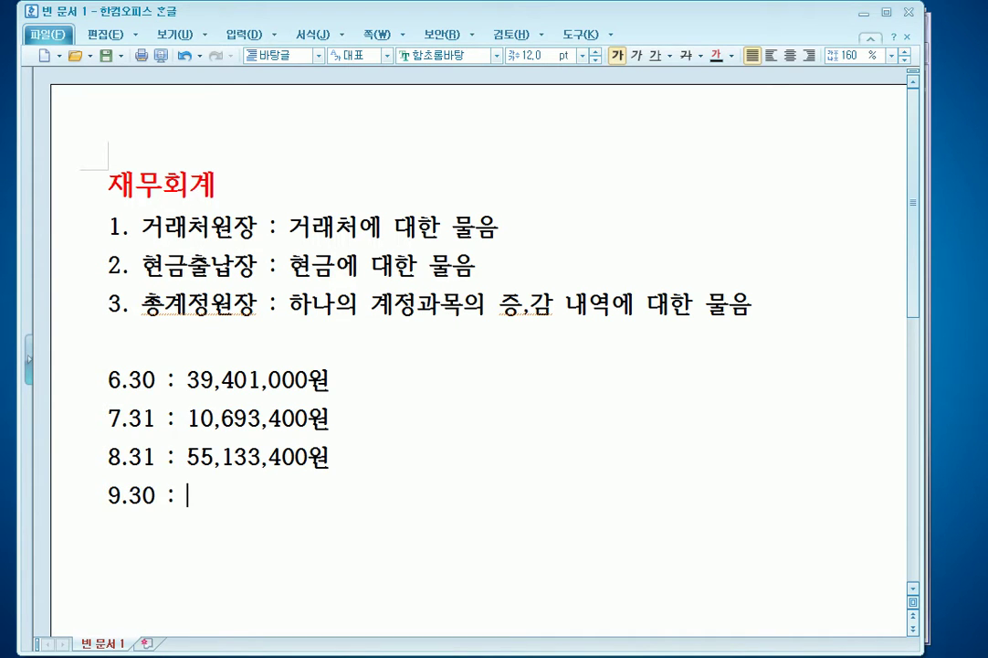
{"action": "key", "text": "alt+Tab"}
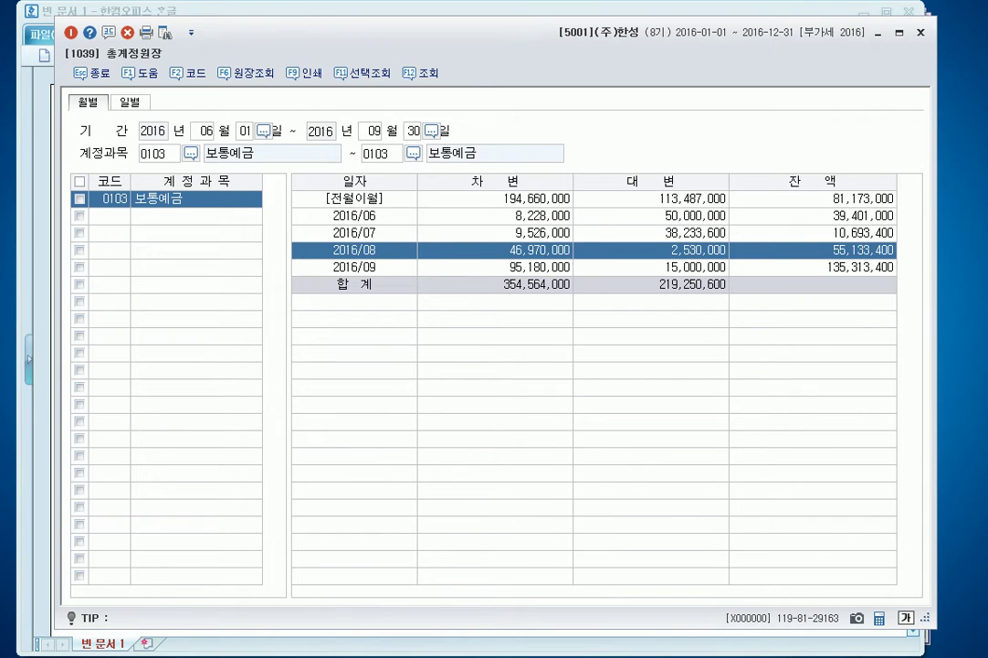
{"action": "key", "text": "alt+Tab"}
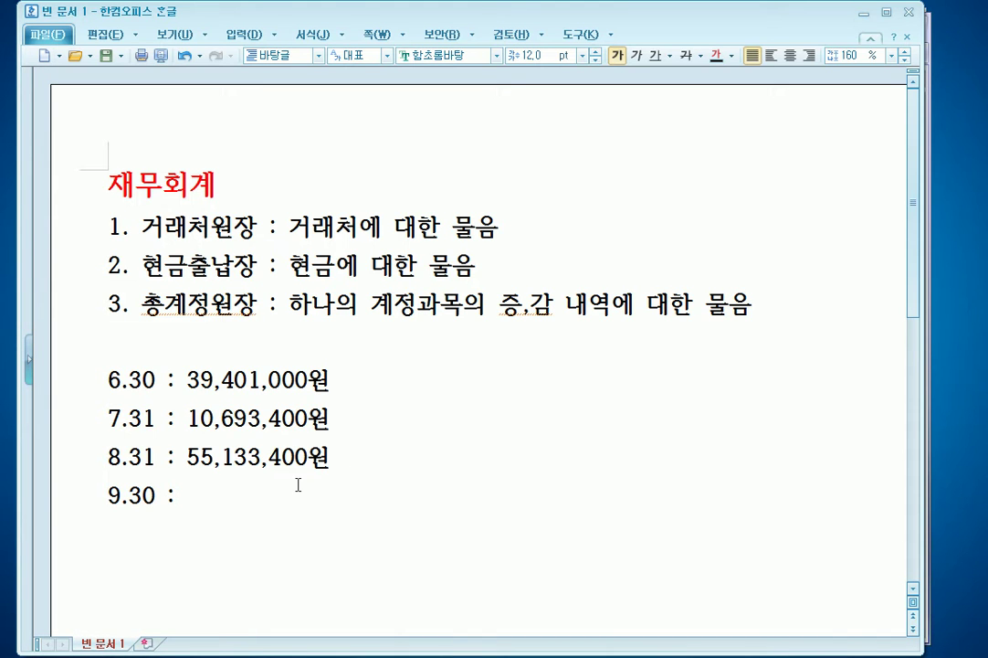
{"action": "type", "text": "135,31,4"}
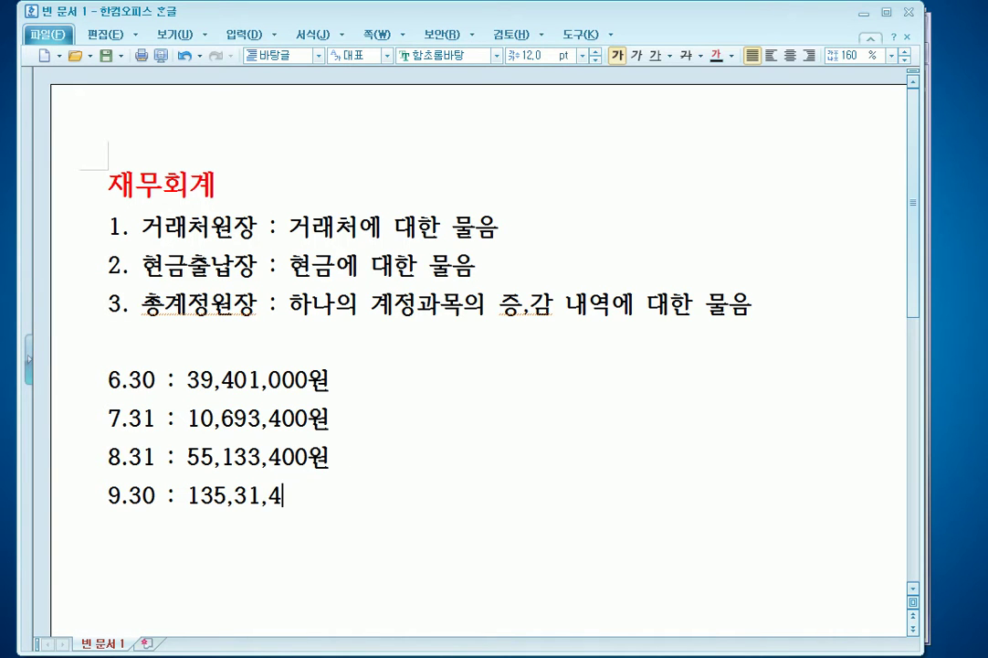
{"action": "key", "text": "BackSpace"}
{"action": "key", "text": "BackSpace"}
{"action": "type", "text": "3,400"}
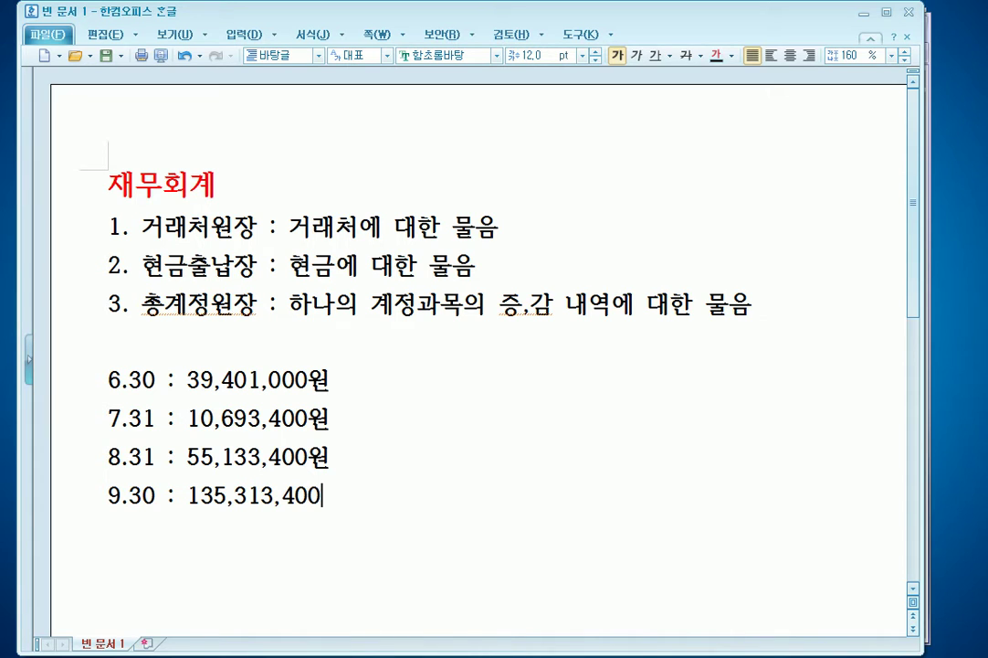
{"action": "type", "text": "원"}
- Delete the 9.30 balance line from the document
{"action": "triple_click", "coordinate": [283, 495]}
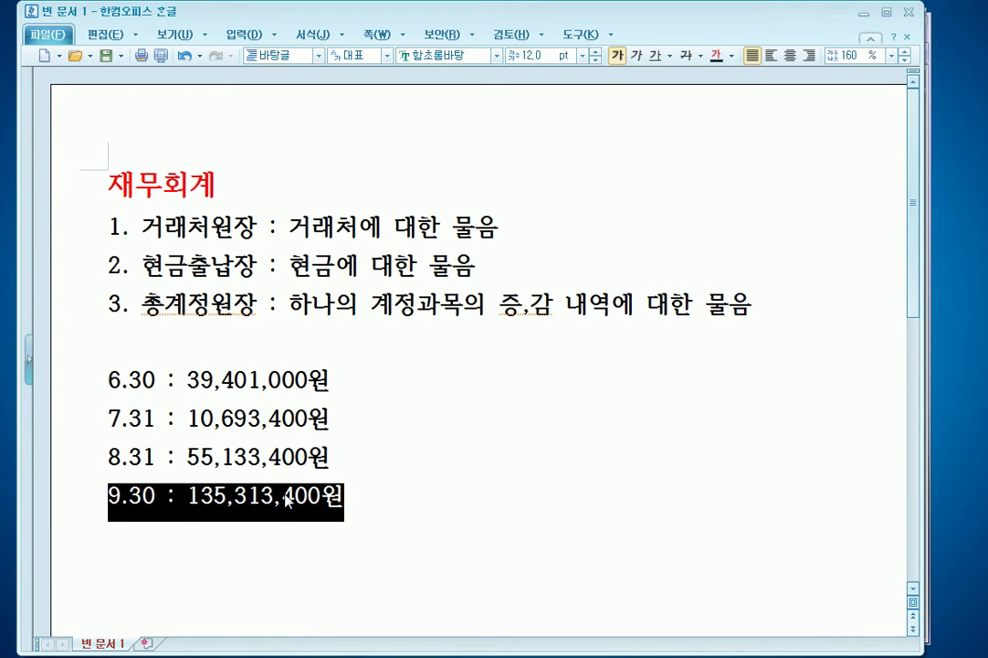
{"action": "key", "text": "Delete"}
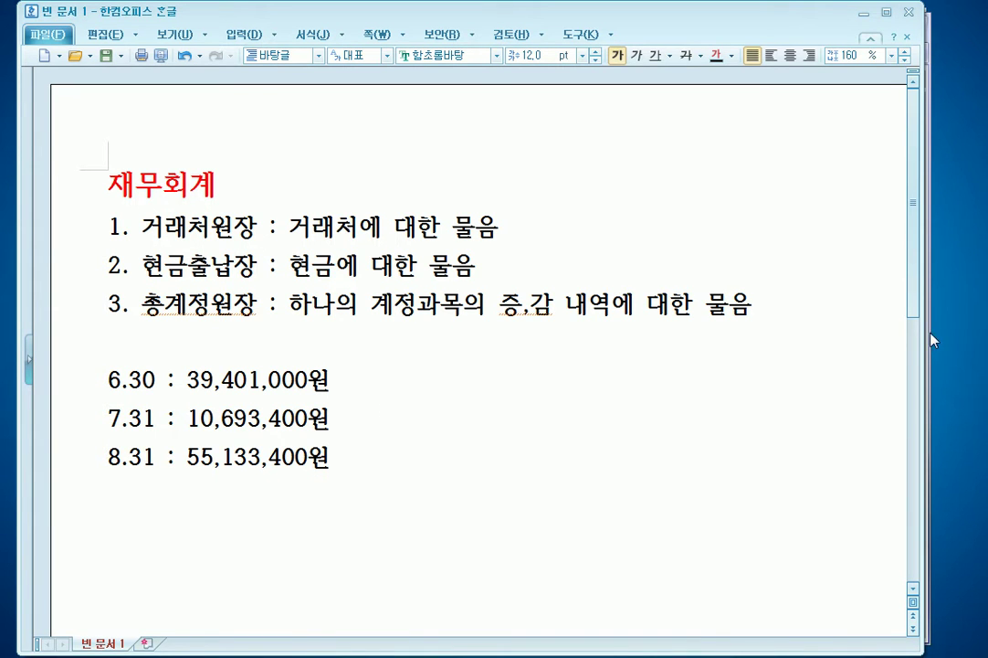
- Switch to KcLep, set the 총계정원장 start month to 05 and rerun the 보통예금 query
{"action": "key", "text": "alt+Tab"}
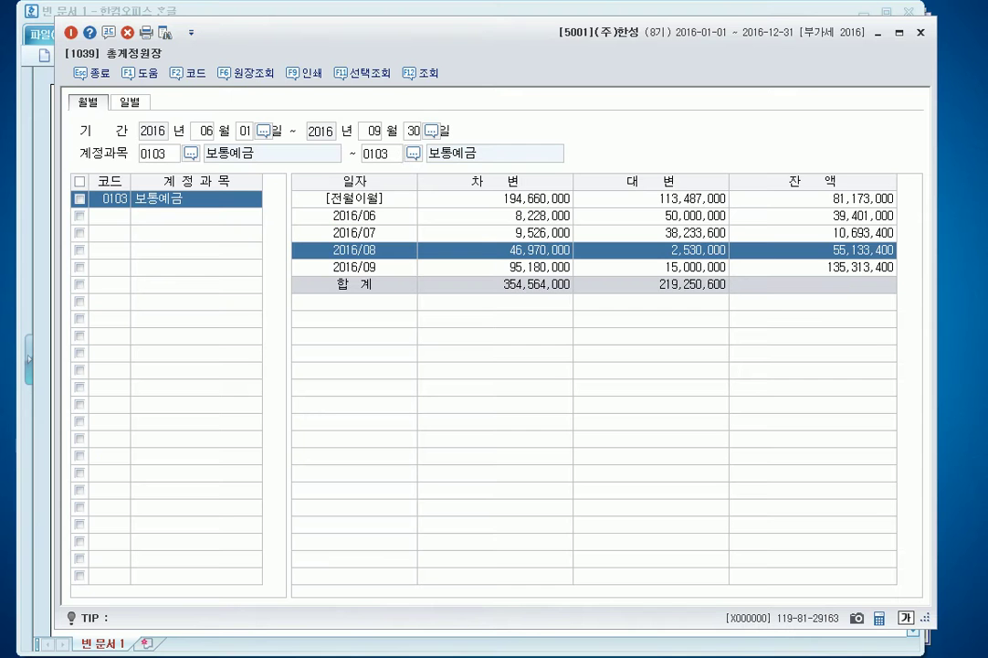
{"action": "left_click", "coordinate": [208, 132]}
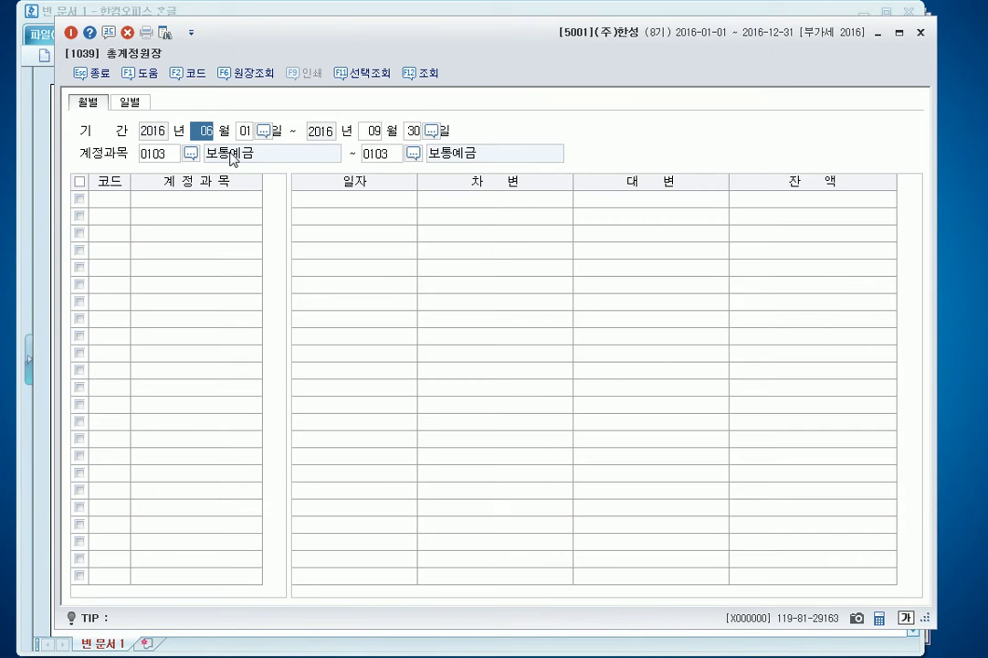
{"action": "type", "text": "05"}
{"action": "key", "text": "Return"}
{"action": "key", "text": "Return"}
{"action": "key", "text": "Return"}
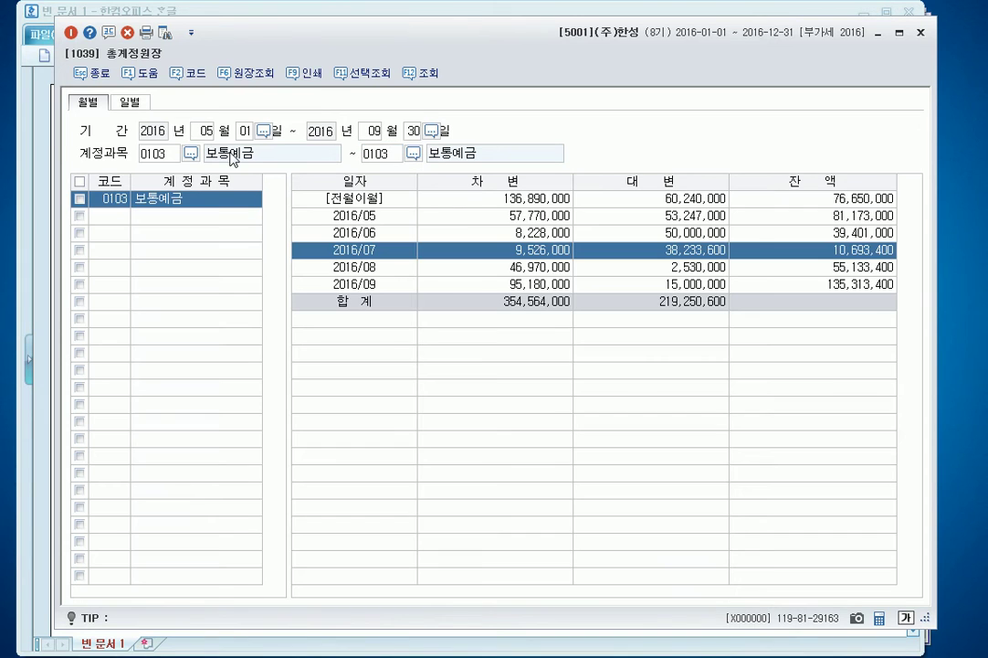
- Look up the May 보통예금 balance in KcLep and add the line "5.31 : 81,173,000원" above the 6.30 line in Hangul
{"action": "left_click", "coordinate": [860, 215]}
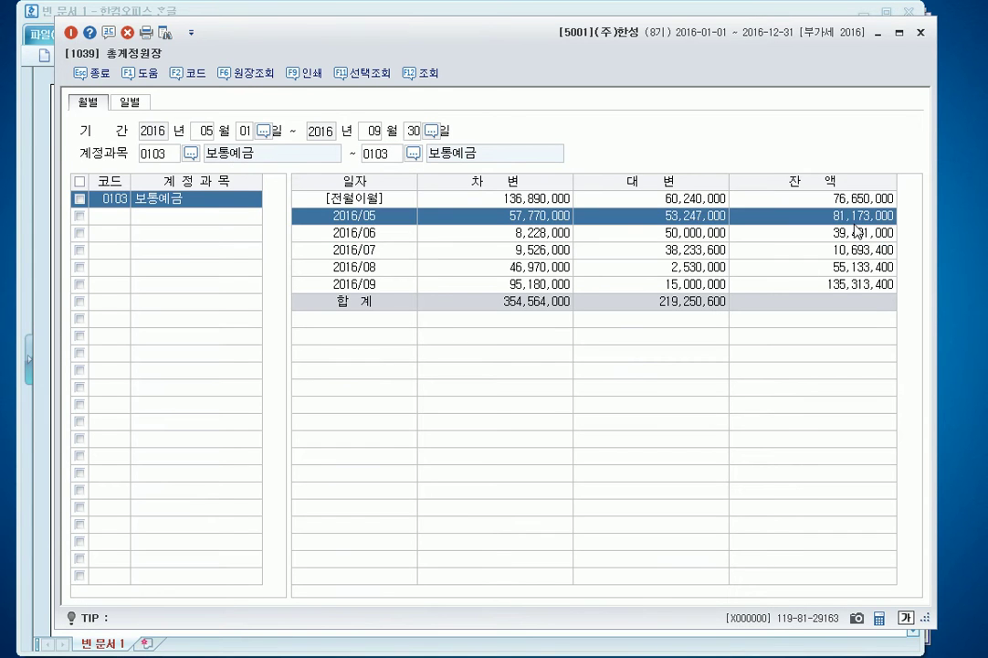
{"action": "left_click", "coordinate": [878, 33]}
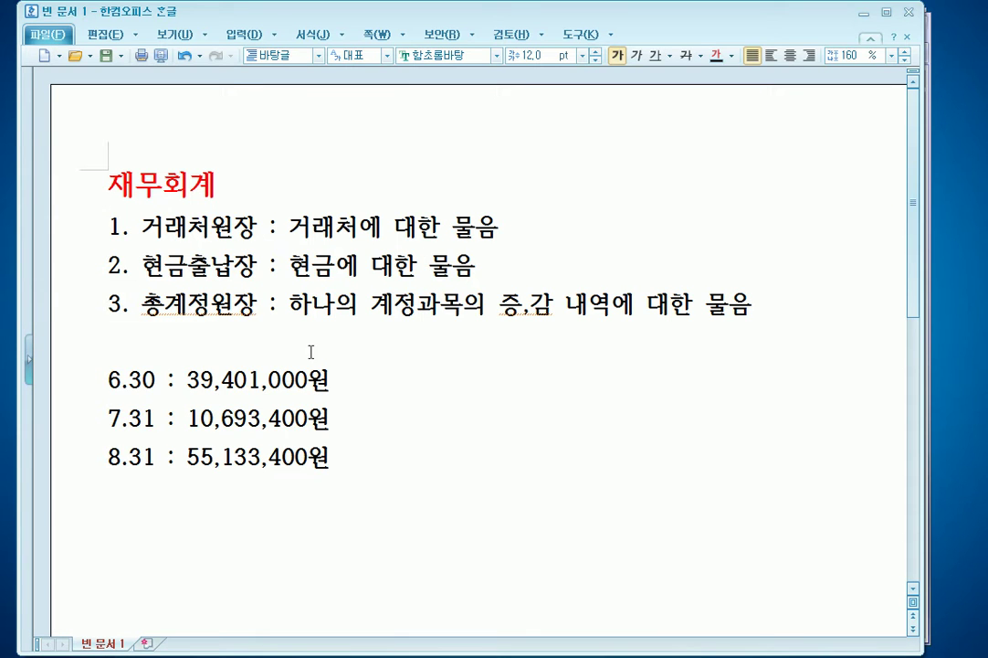
{"action": "key", "text": "Return"}
{"action": "type", "text": "5"}
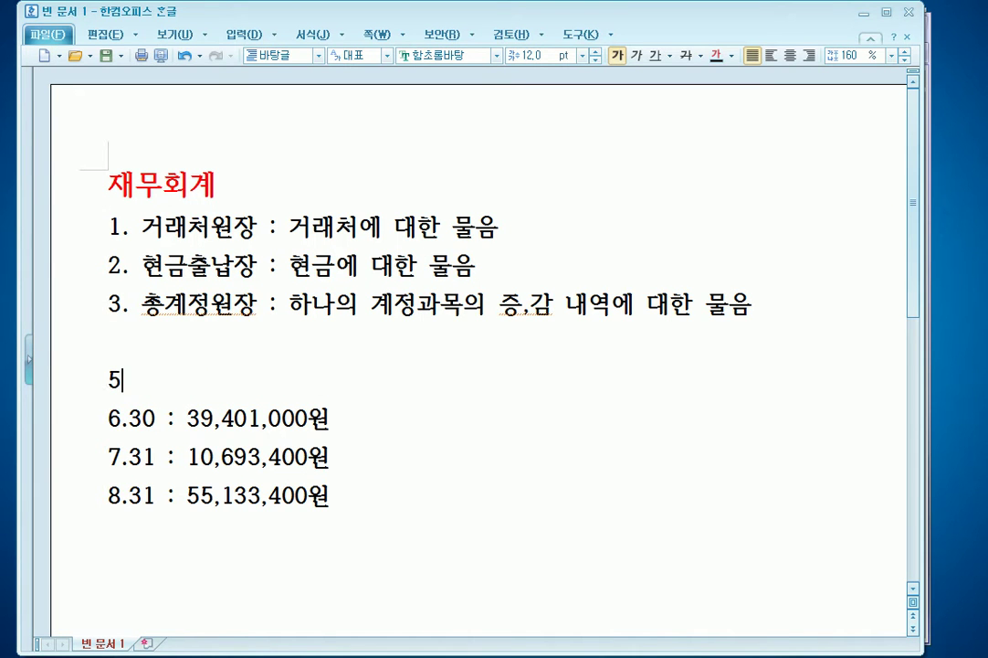
{"action": "type", "text": ".31 : 81"}
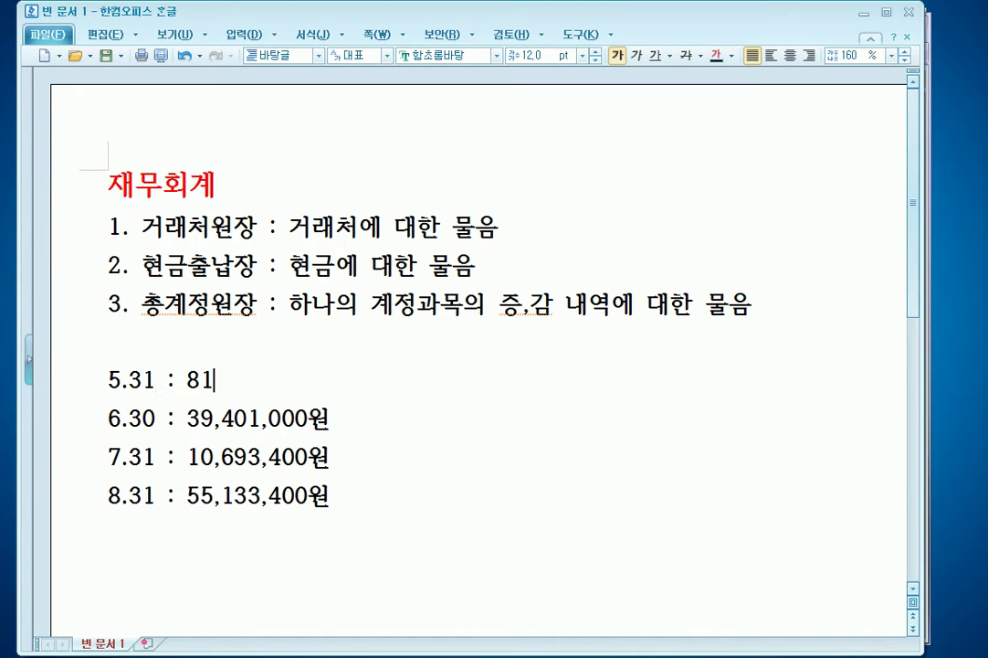
{"action": "type", "text": ",173,000원"}
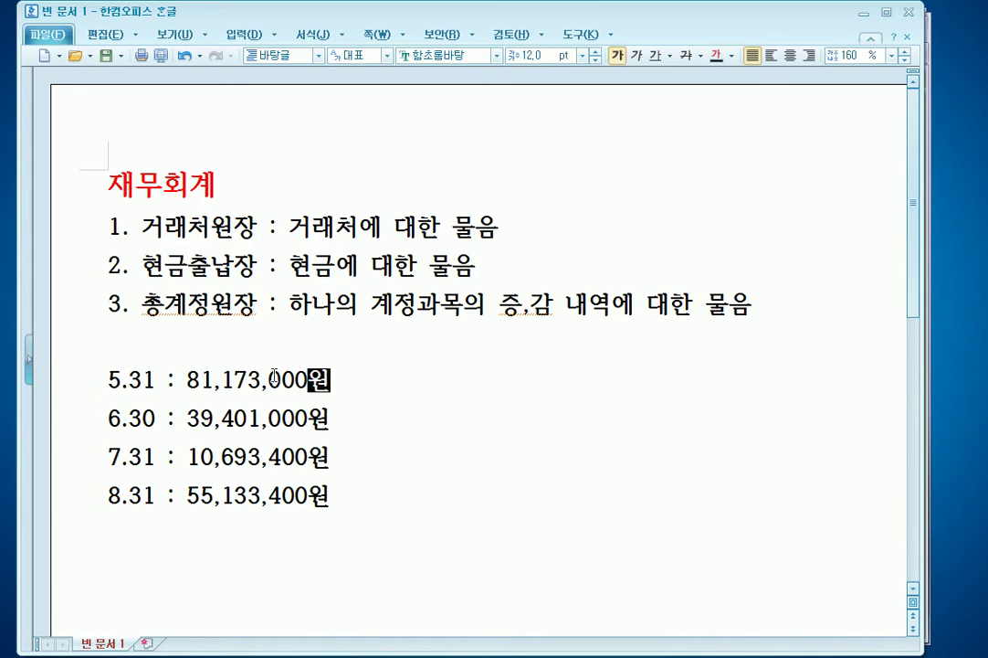
- Compare the 5.31 and 6.30 balances and write the subtraction "81,173,000원 - 39,401,000원" beneath the balance lines
{"action": "left_click_drag", "start_coordinate": [176, 418], "coordinate": [331, 420]}
{"action": "left_click_drag", "start_coordinate": [329, 379], "coordinate": [186, 380]}
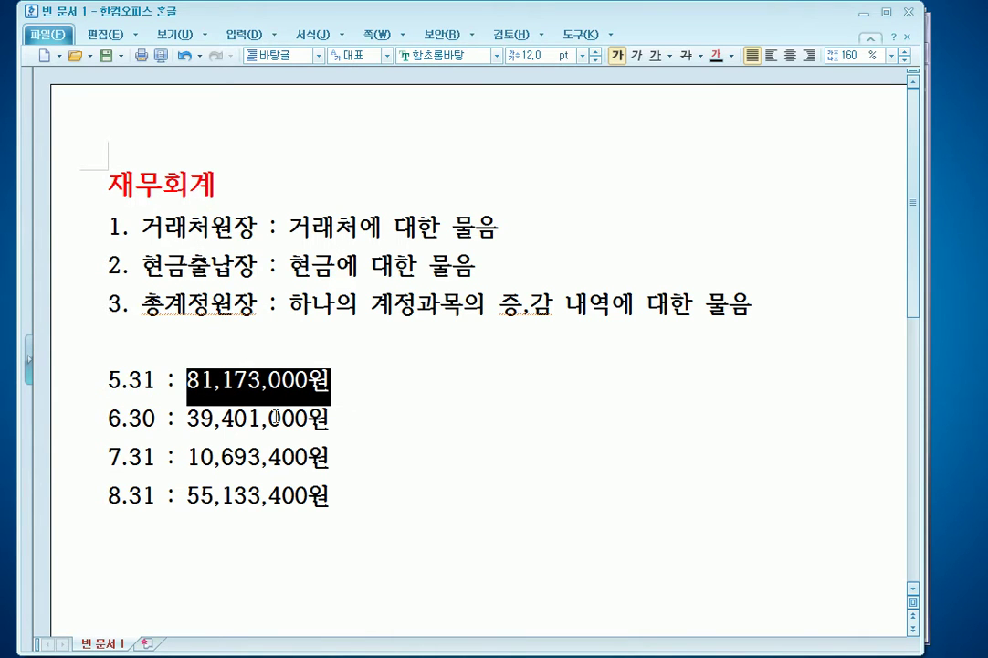
{"action": "left_click", "coordinate": [348, 420]}
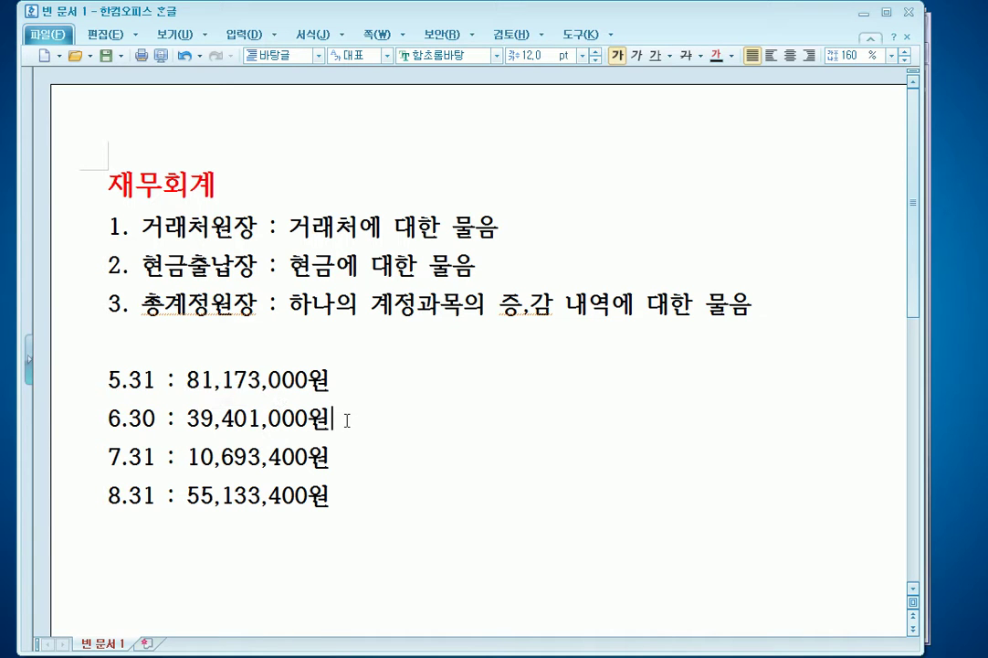
{"action": "left_click", "coordinate": [364, 522]}
{"action": "key", "text": "Return"}
{"action": "key", "text": "Return"}
{"action": "key", "text": "Return"}
{"action": "type", "text": "81"}
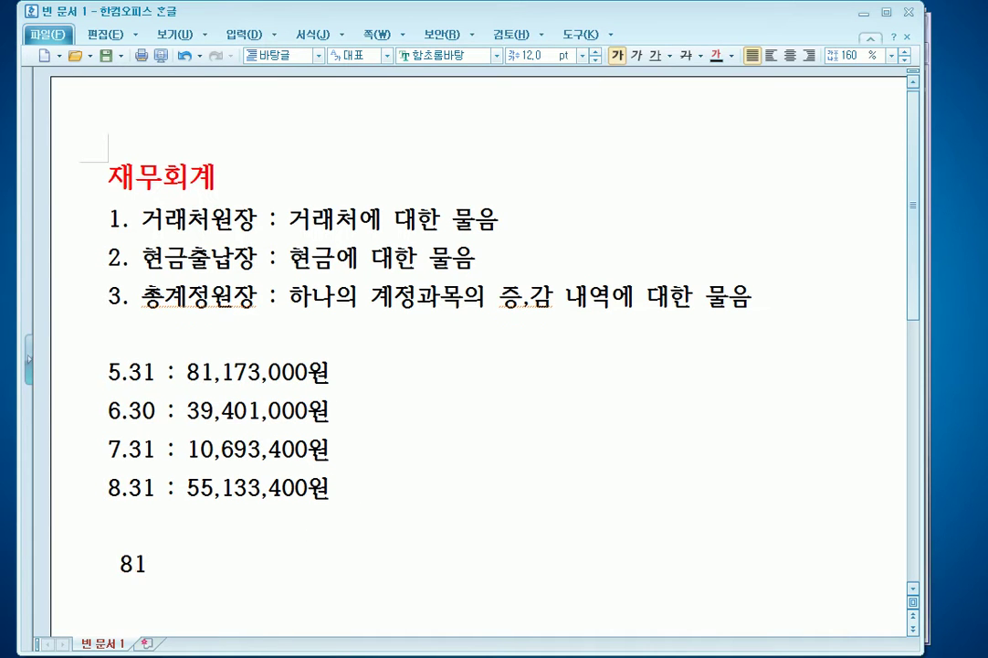
{"action": "type", "text": ",173,000우ㅠ"}
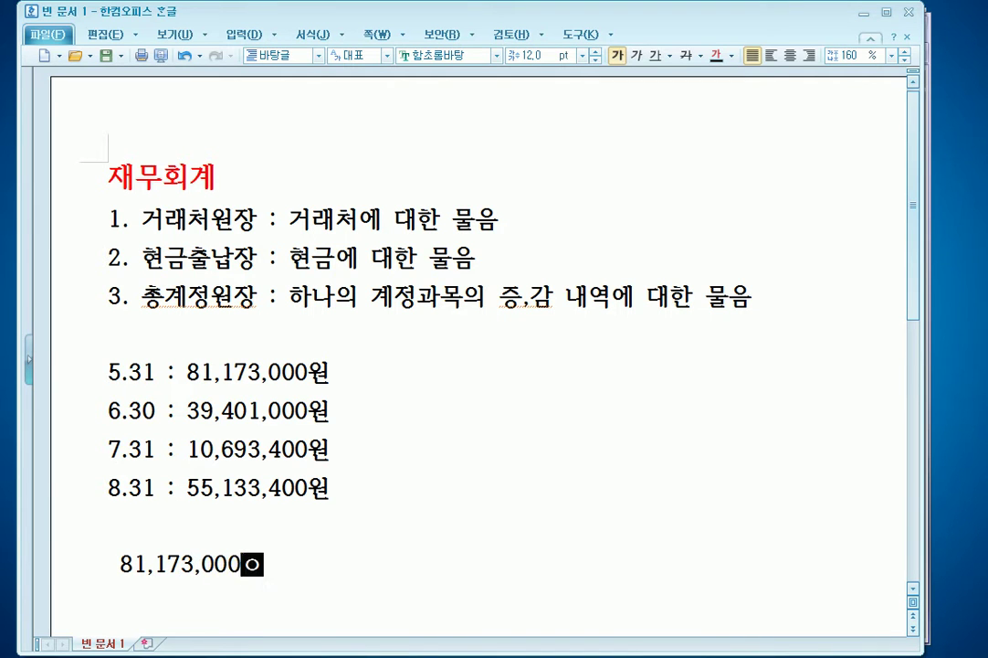
{"action": "key", "text": "BackSpace"}
{"action": "type", "text": "ㅓㄴ -"}
{"action": "type", "text": " 37"}
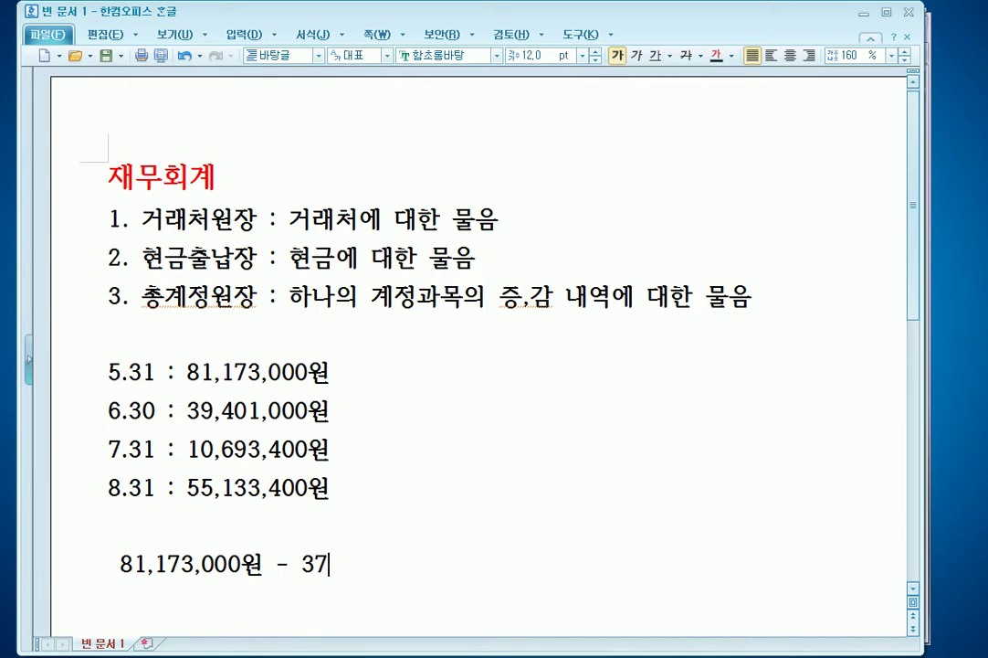
{"action": "key", "text": "BackSpace"}
{"action": "type", "text": "9,40"}
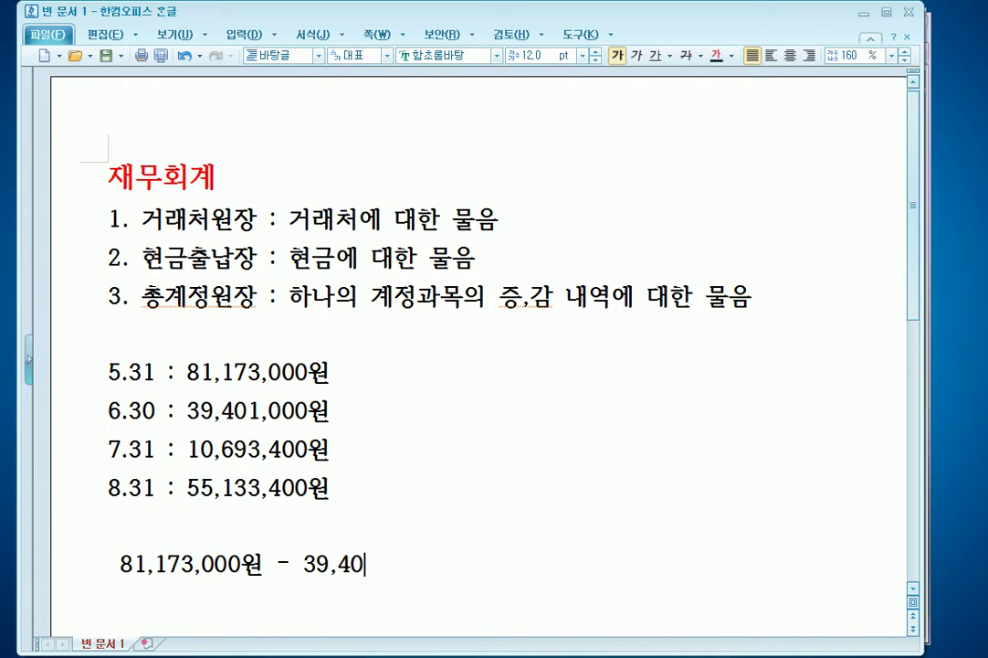
{"action": "type", "text": "1,000원 "}
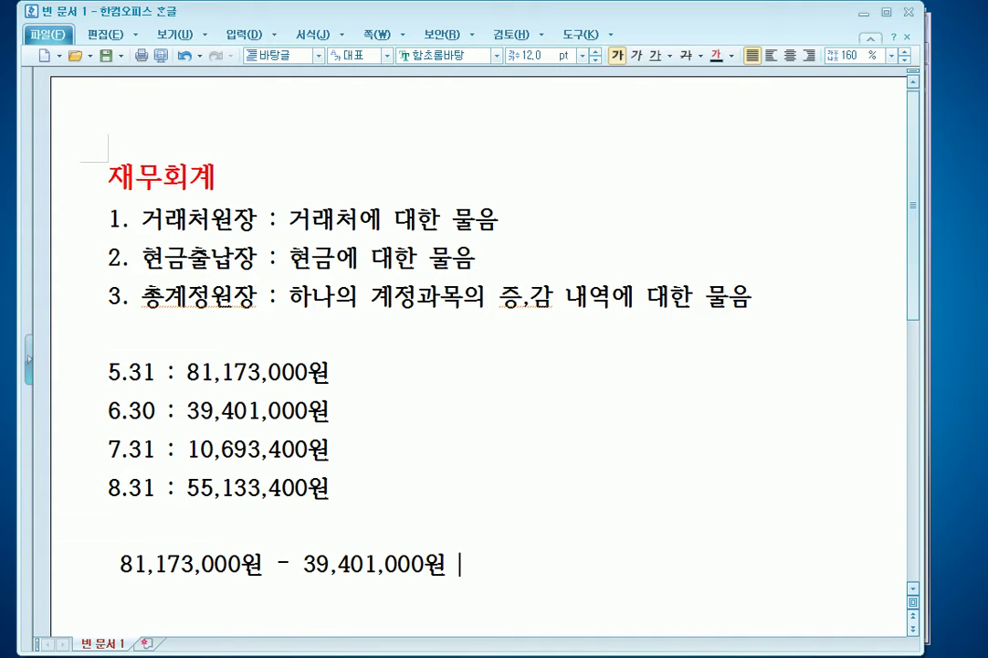
- Complete the subtraction line with "= 41,772,000원"
{"action": "type", "text": "= 41,88"}
{"action": "key", "text": "BackSpace"}
{"action": "key", "text": "BackSpace"}
{"action": "type", "text": "77"}
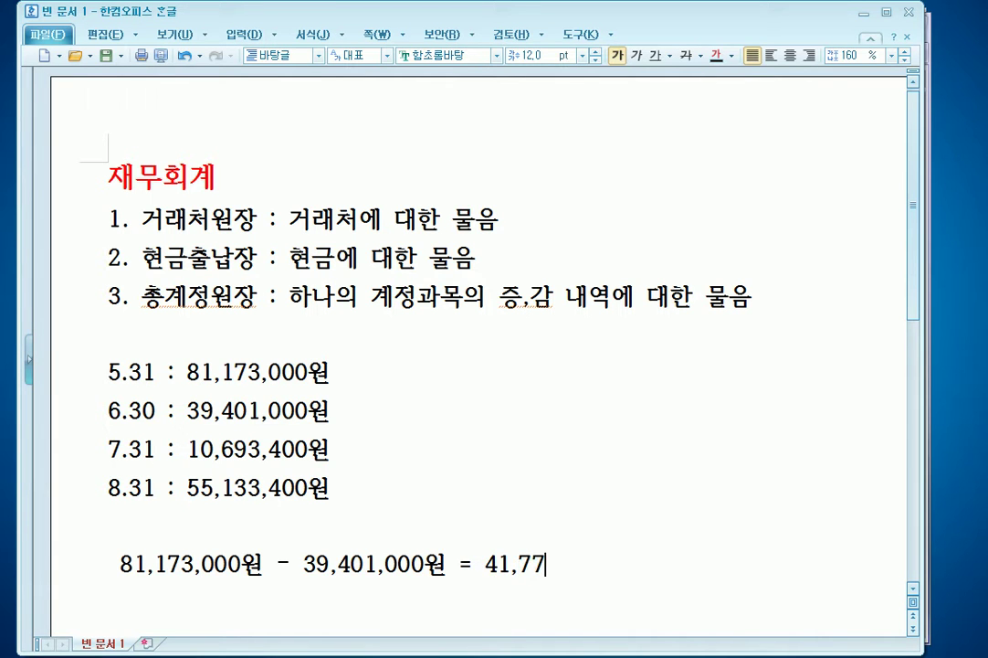
{"action": "type", "text": "2,000원"}
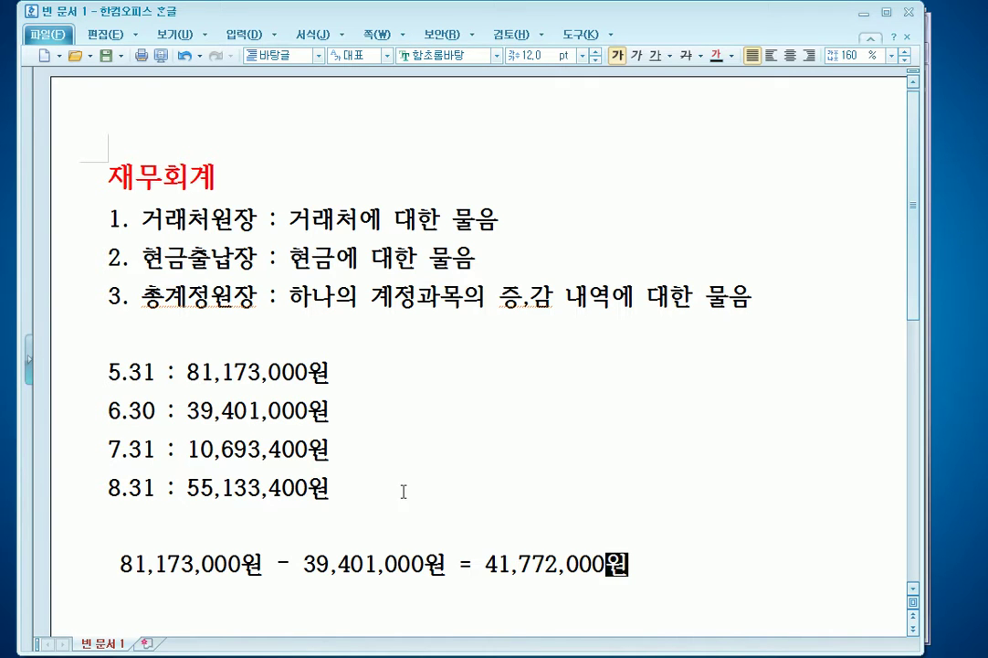
{"action": "key", "text": "F9"}
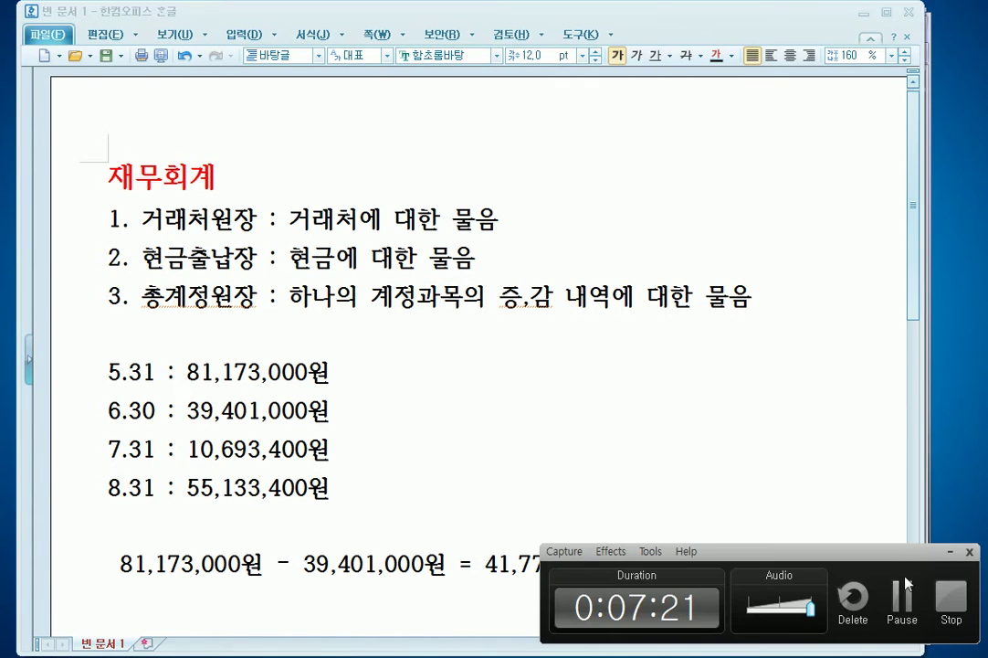
{"action": "key", "text": "F9"}
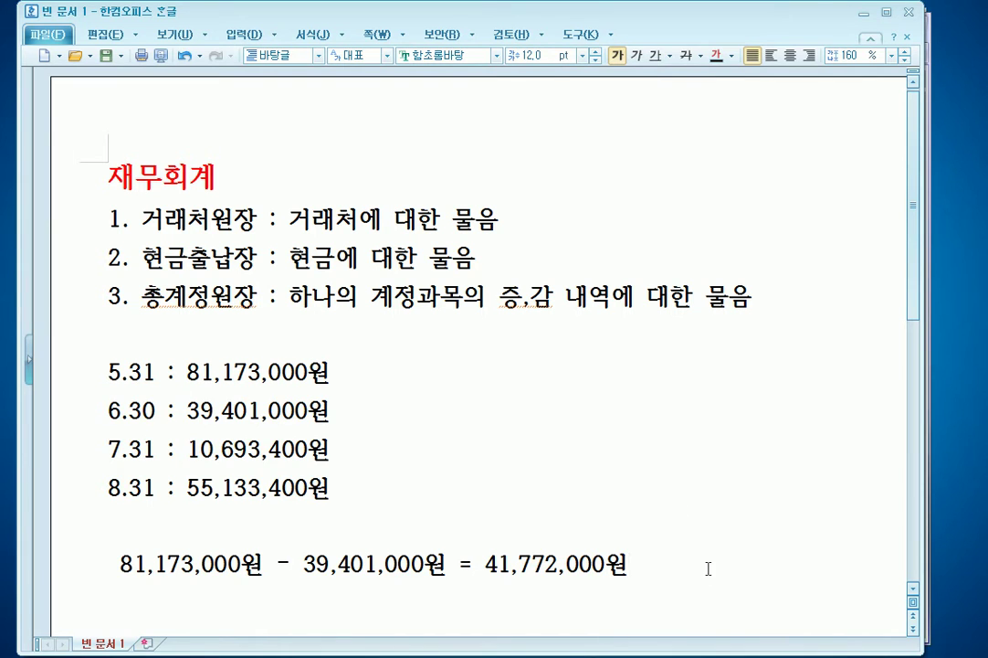
- Delete all the monthly balance lines and the subtraction beneath the 총계정원장 item
{"action": "left_click_drag", "start_coordinate": [656, 592], "coordinate": [96, 334]}
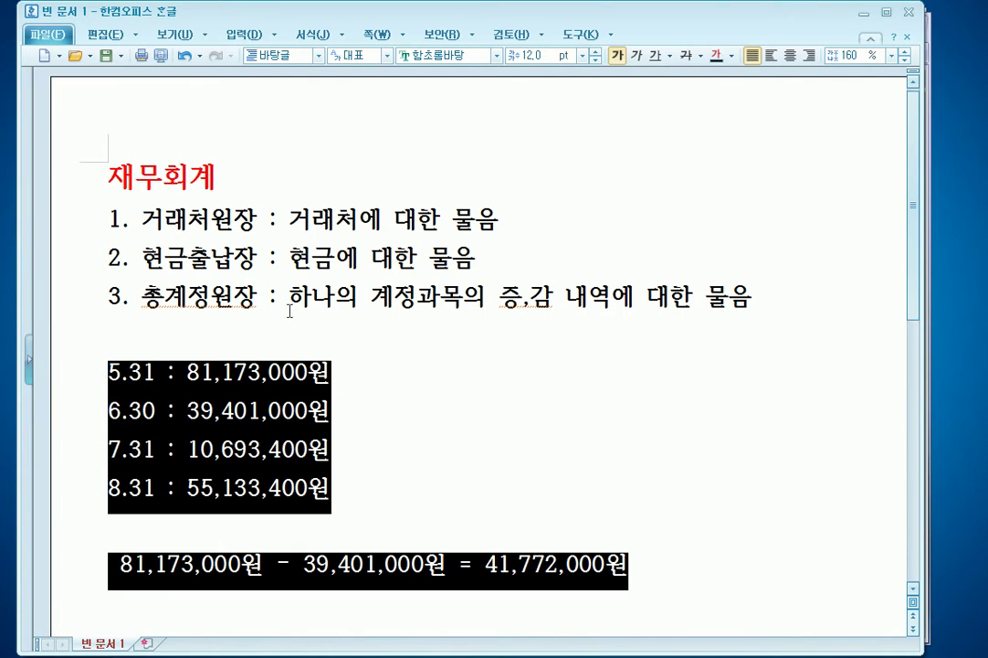
{"action": "key", "text": "Delete"}
{"action": "left_click_drag", "start_coordinate": [312, 297], "coordinate": [462, 298]}
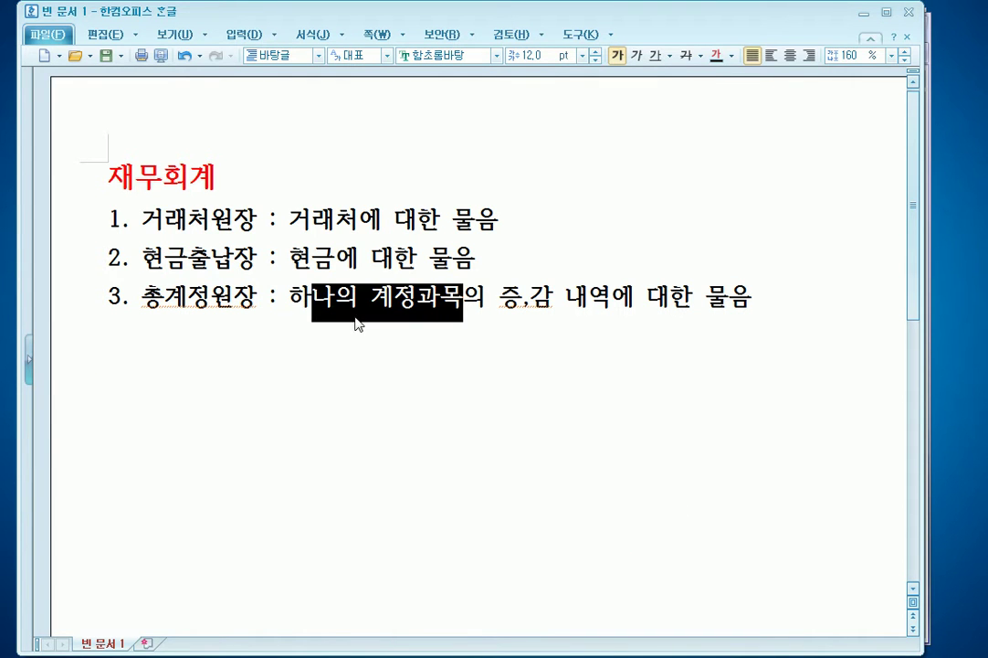
{"action": "triple_click", "coordinate": [211, 301]}
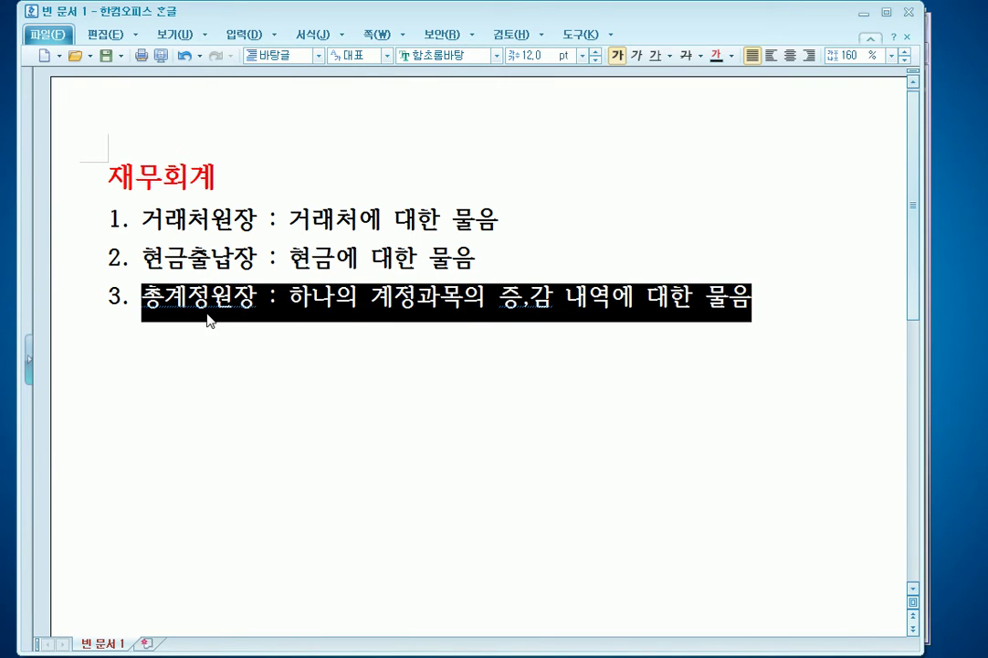
{"action": "left_click", "coordinate": [213, 299]}
- Add list item 4 at the end of the document reading "일,월계표 : 대체거래"
{"action": "left_click", "coordinate": [586, 239]}
{"action": "key", "text": "ctrl+End"}
{"action": "key", "text": "Return"}
{"action": "type", "text": "일,"}
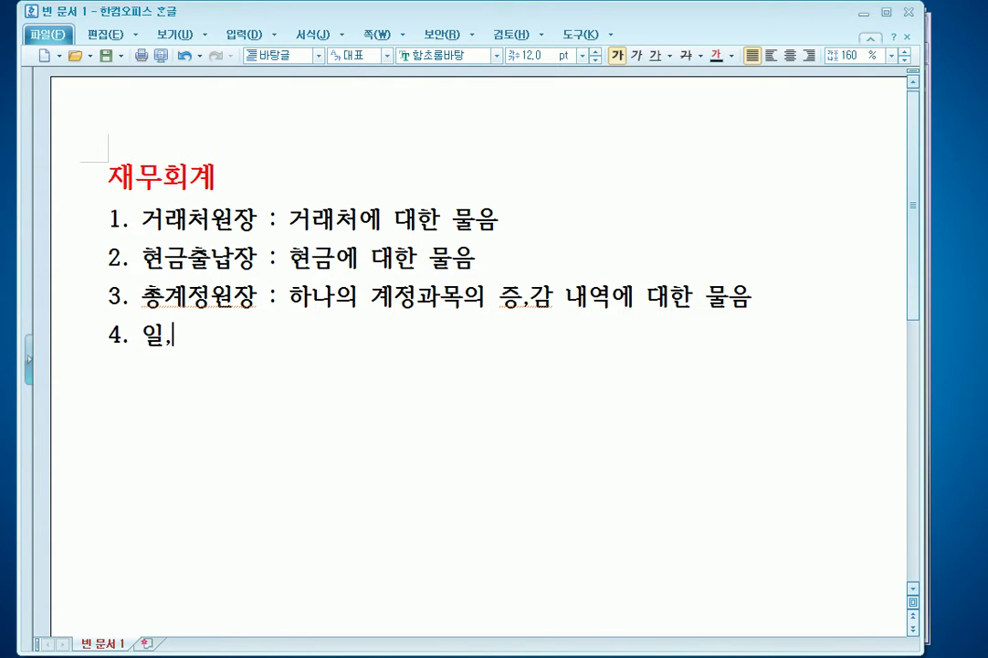
{"action": "type", "text": "월계표 "}
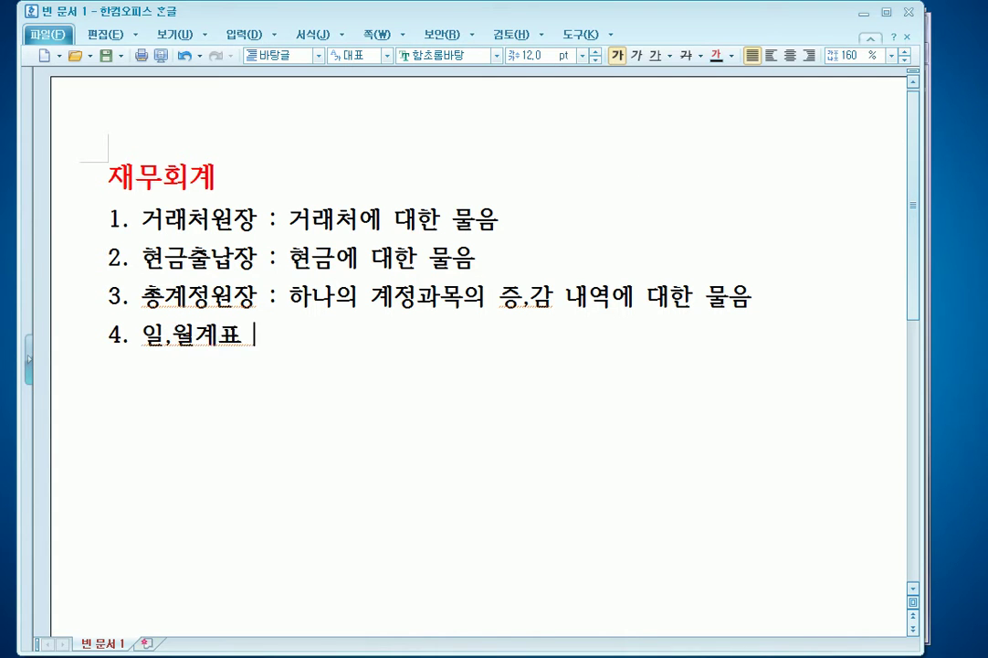
{"action": "type", "text": ":"}
{"action": "type", "text": " 대체거래"}
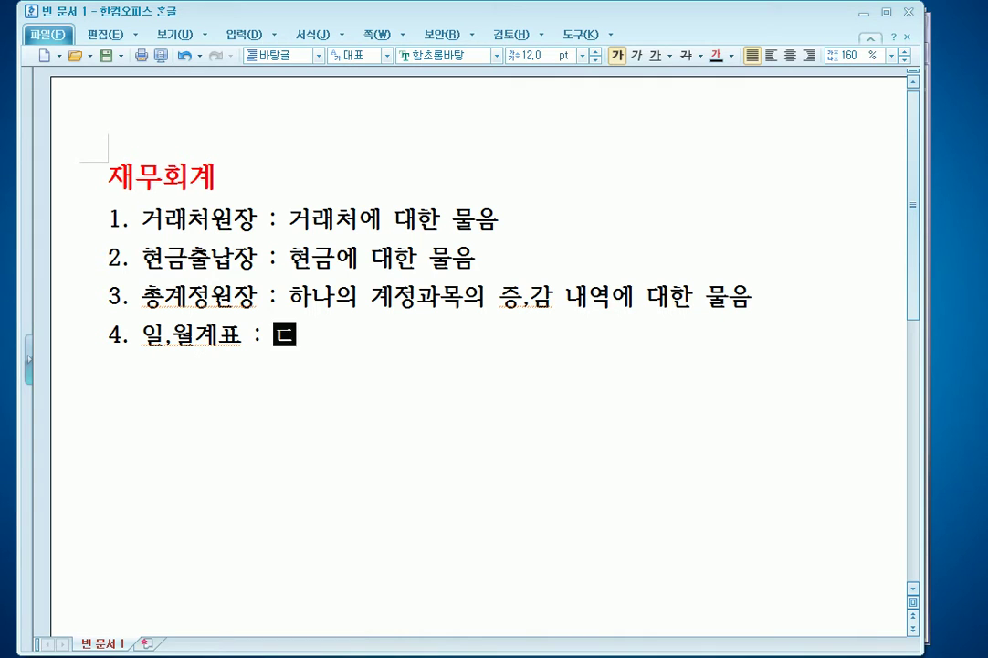
- Extend item 4 with the text " / 1역월에 대한 물음(1월 한달"
{"action": "type", "text": " / "}
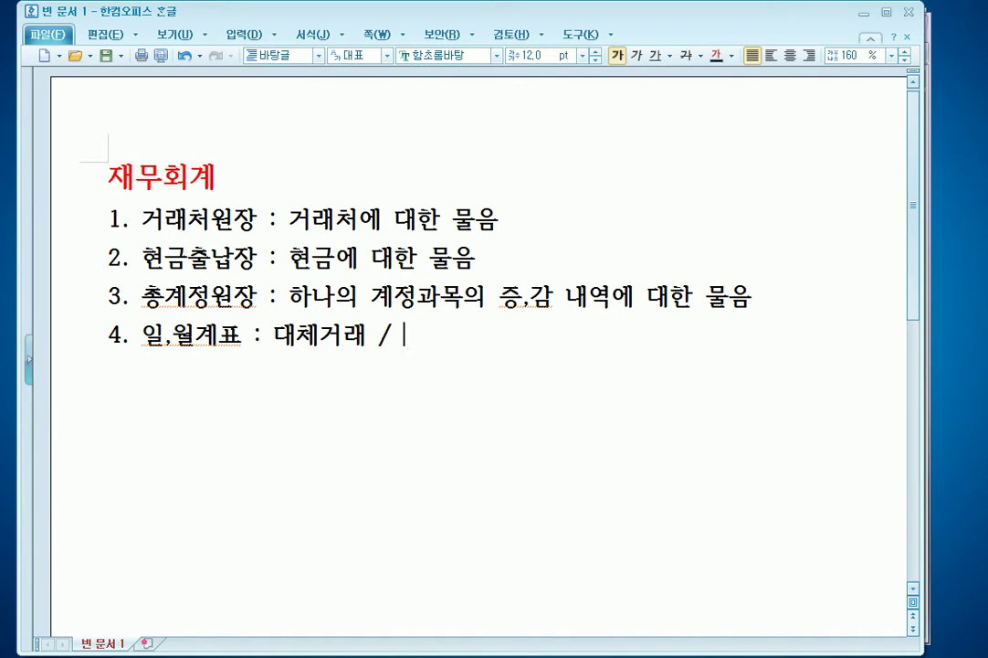
{"action": "type", "text": "1역"}
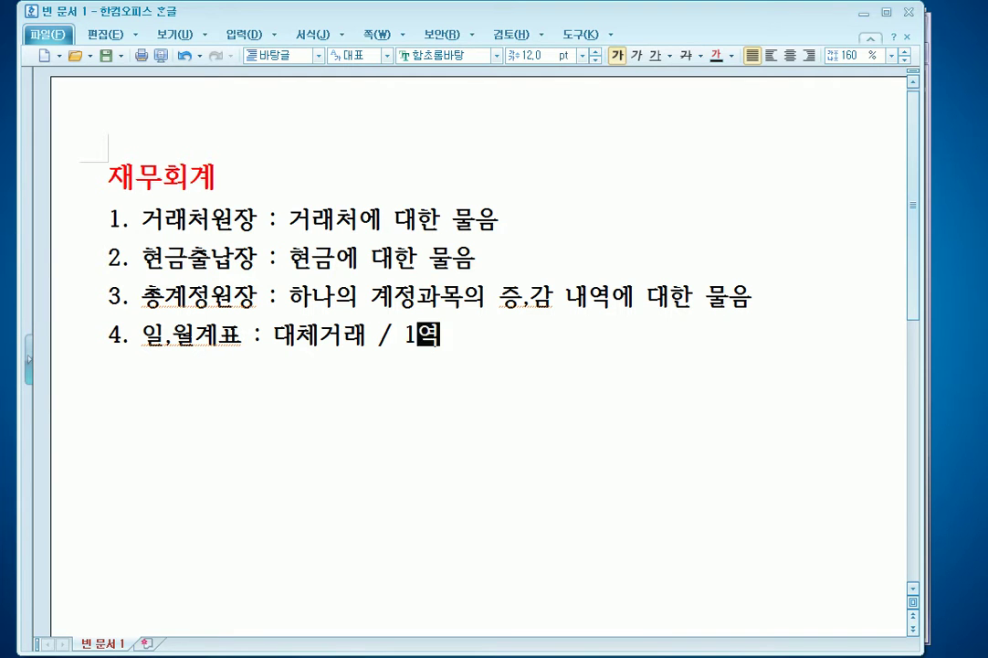
{"action": "type", "text": "월에 대한 ㅁㅜㄹ음("}
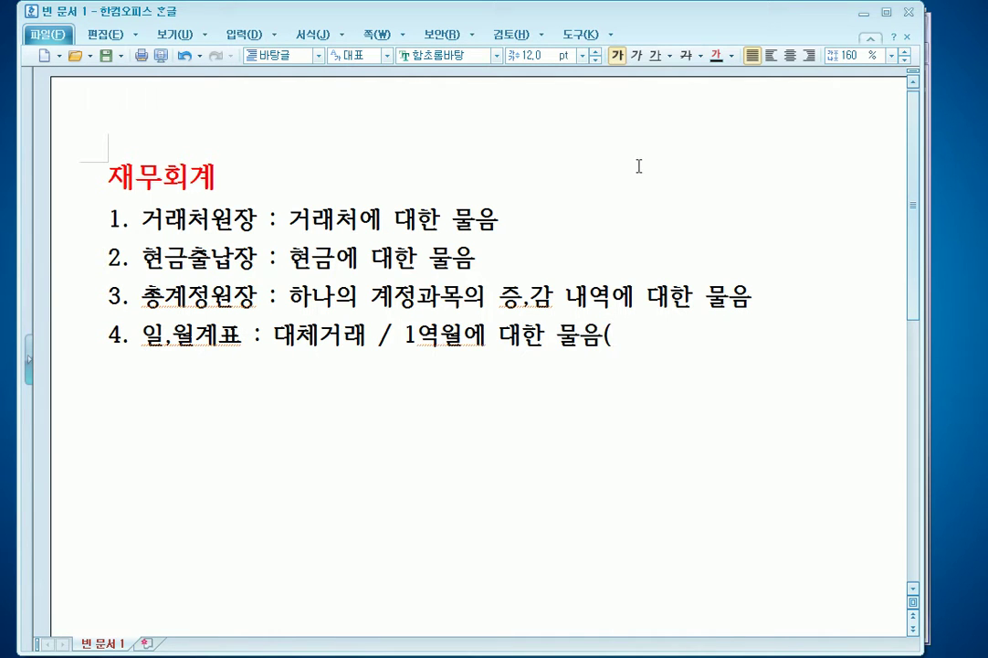
{"action": "type", "text": "1원 한달"}
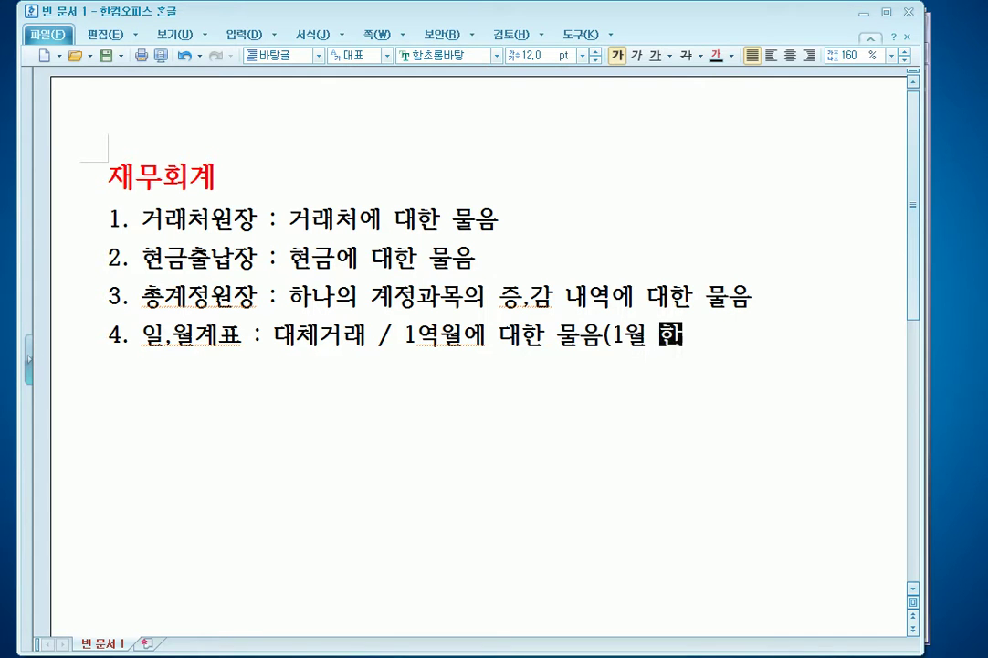
- Insert "ex." before "1월" in item 4 and close the parenthesis after "한달"
{"action": "key", "text": "Left"}
{"action": "key", "text": "Left"}
{"action": "key", "text": "Left"}
{"action": "key", "text": "Left"}
{"action": "key", "text": "Left"}
{"action": "type", "text": "ex."}
{"action": "key", "text": "End"}
{"action": "type", "text": ")"}
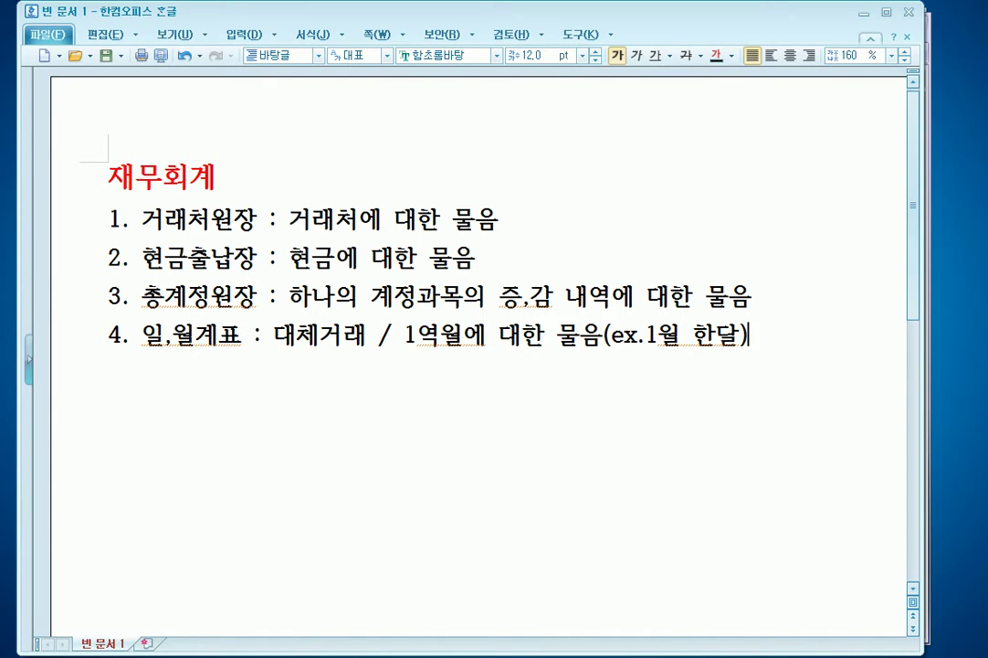
- Switch to KcLep, open 일계표(월계표) and query the 월계표 for the period from 2016 month 05 to month 05
{"action": "key", "text": "alt+Tab"}
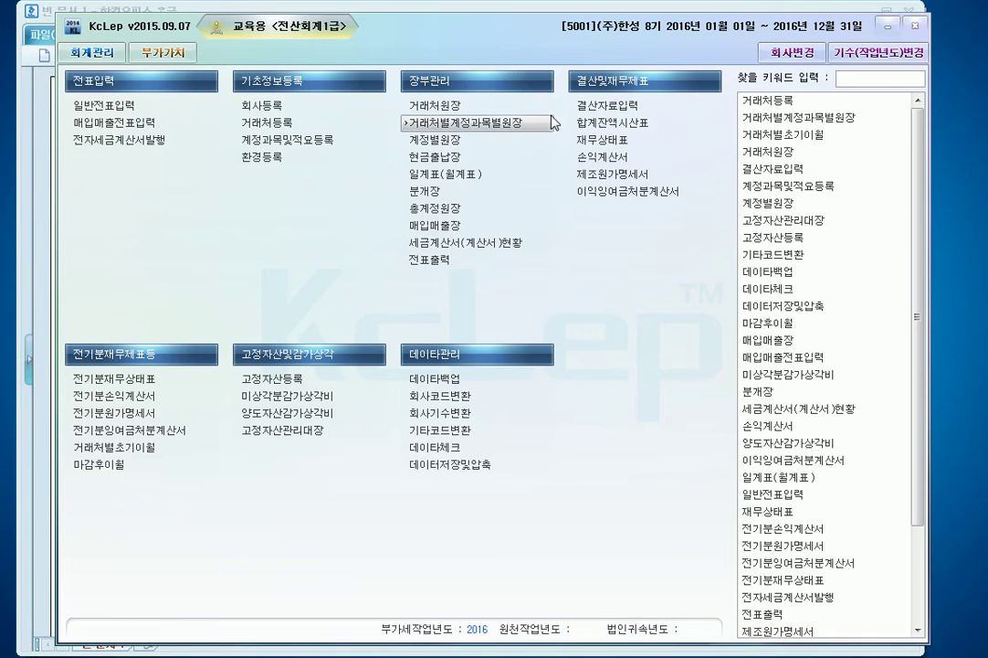
{"action": "left_click", "coordinate": [473, 177]}
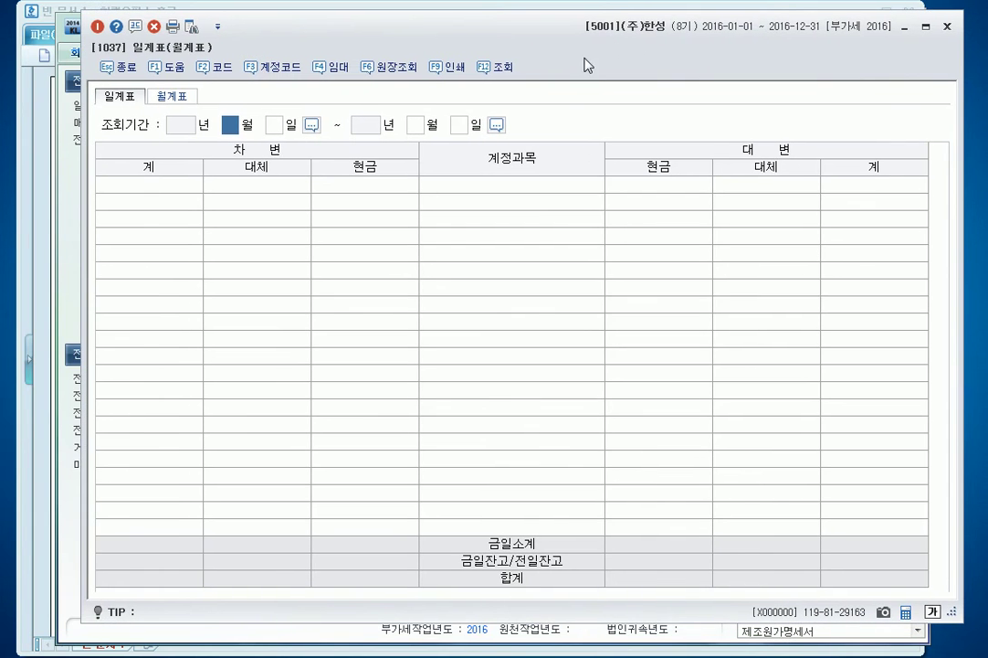
{"action": "left_click", "coordinate": [183, 98]}
{"action": "type", "text": "0505"}
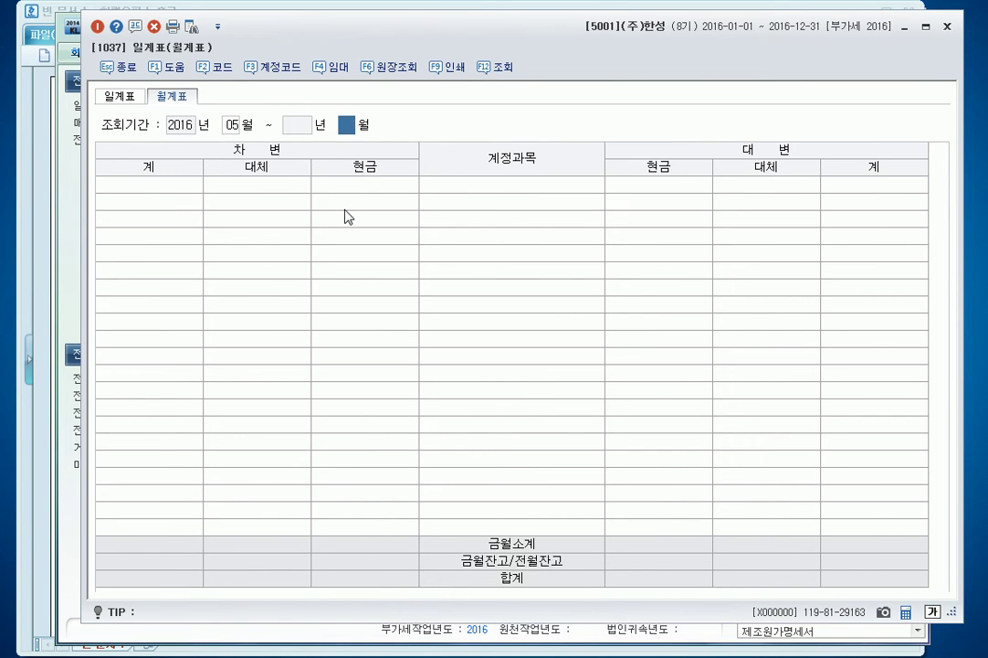
{"action": "left_click", "coordinate": [141, 99]}
{"action": "left_click", "coordinate": [174, 99]}
{"action": "left_click", "coordinate": [122, 101]}
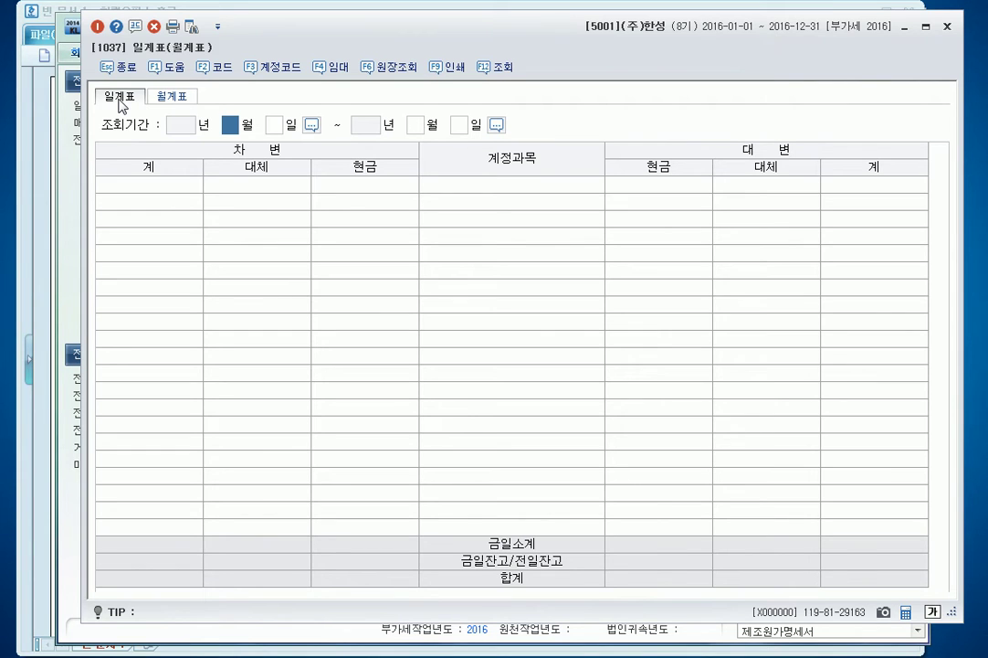
{"action": "left_click", "coordinate": [175, 98]}
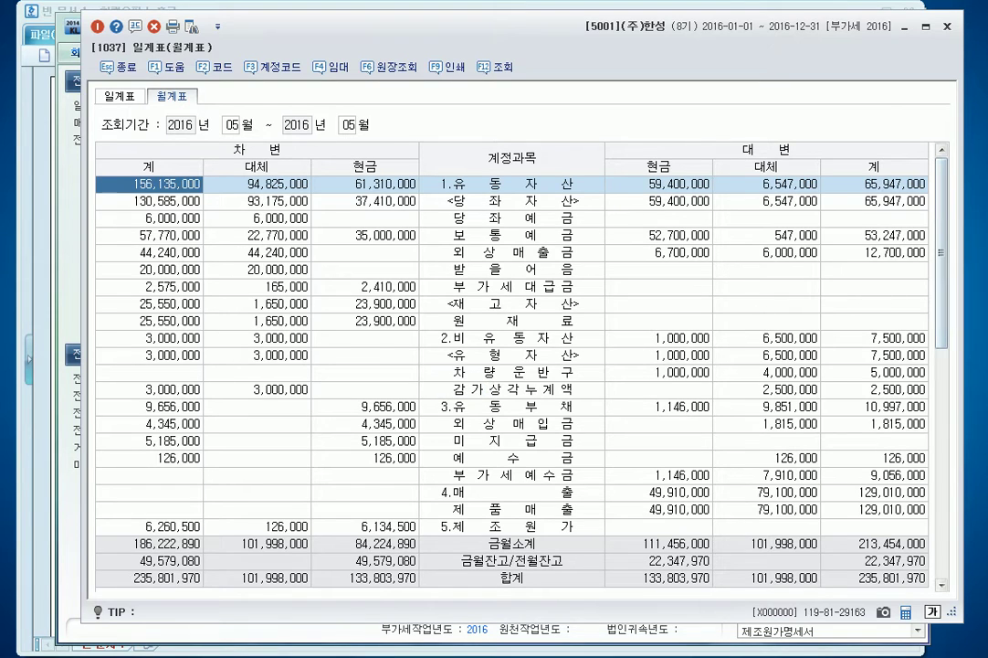
- Switch to the Hangul document and review list items 1 to 3 by highlighting 거래처원장, 현금출납장 and 총계정원장
{"action": "key", "text": "alt+Tab"}
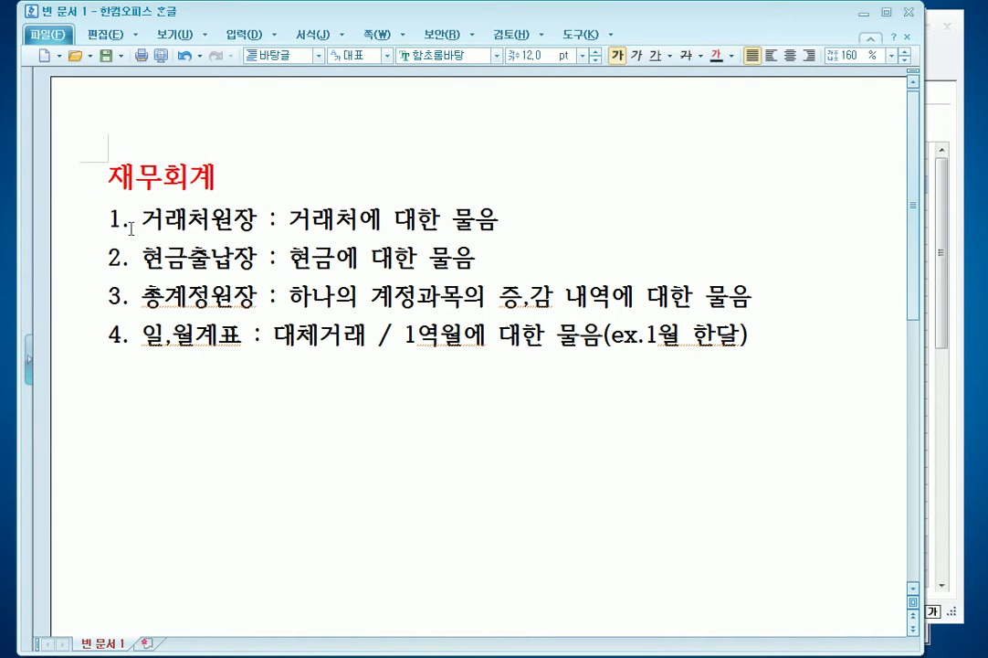
{"action": "left_click_drag", "start_coordinate": [141, 220], "coordinate": [569, 223]}
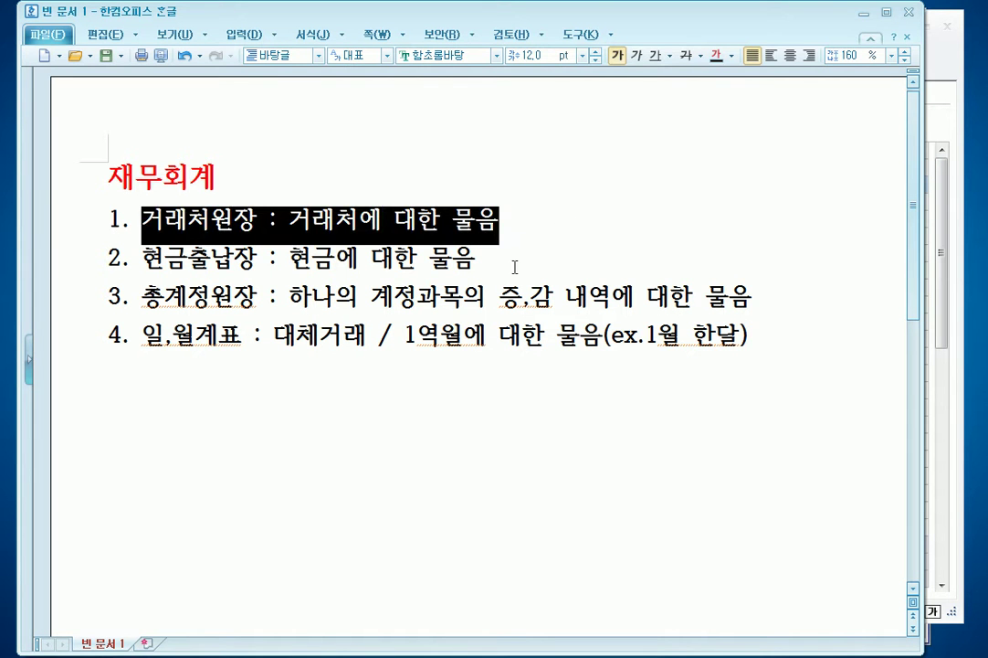
{"action": "left_click", "coordinate": [95, 253]}
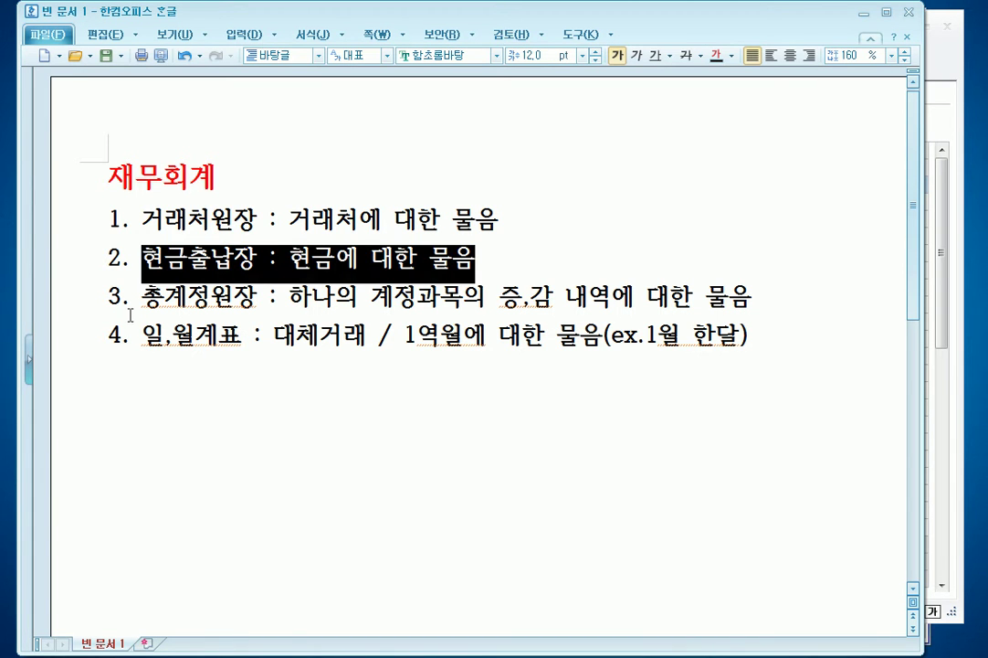
{"action": "left_click_drag", "start_coordinate": [142, 296], "coordinate": [395, 298]}
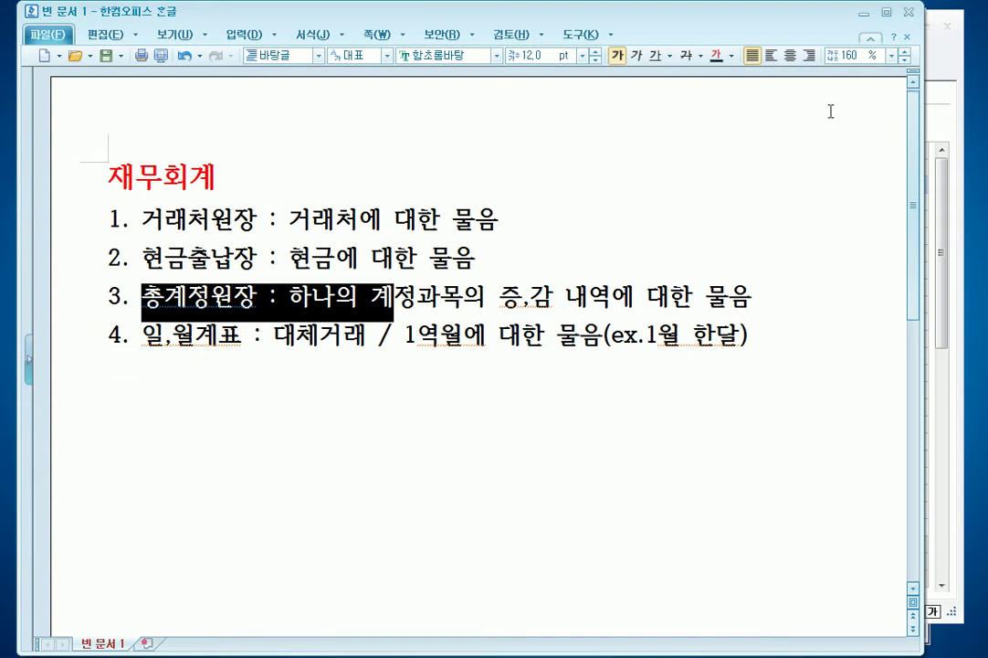
- Switch back to KcLep and query the 월계표 for the period from 2016 month 01 to month 06
{"action": "left_click", "coordinate": [864, 12]}
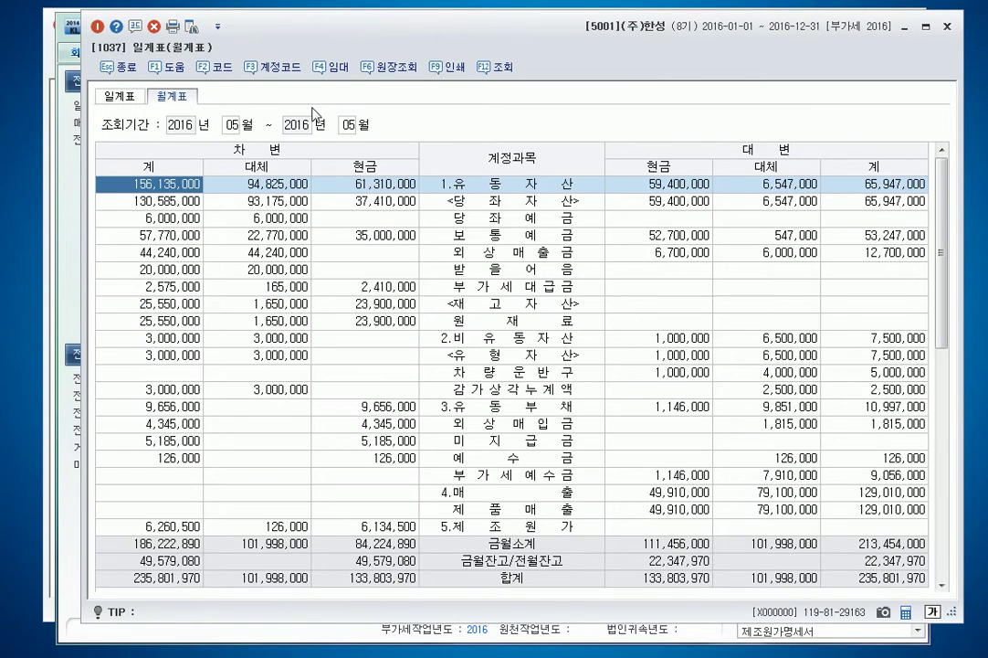
{"action": "left_click", "coordinate": [228, 124]}
{"action": "type", "text": "01"}
{"action": "key", "text": "Return"}
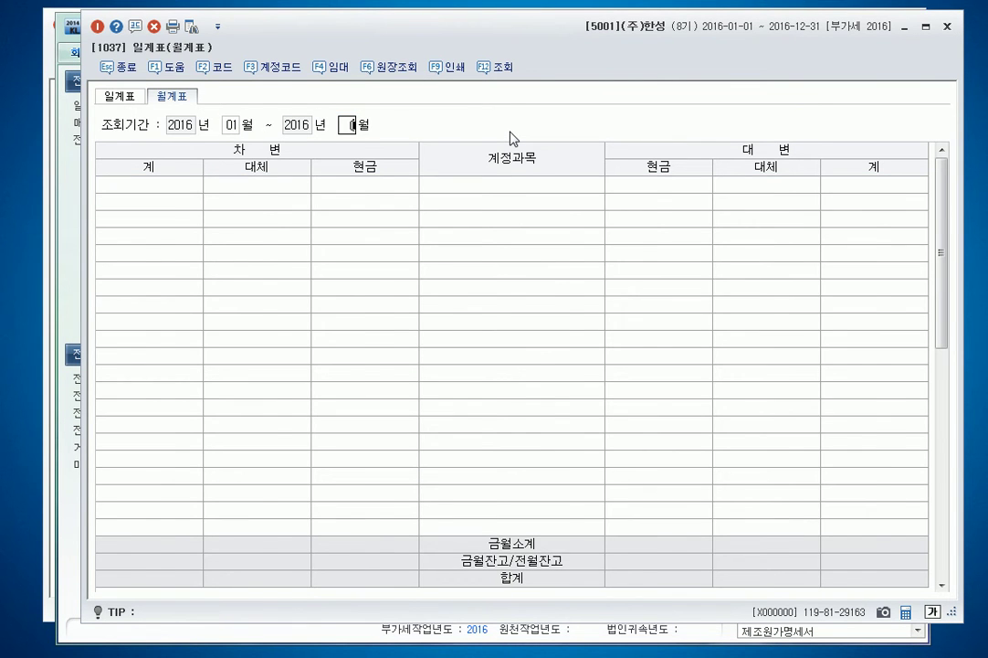
{"action": "type", "text": "06"}
{"action": "key", "text": "Return"}
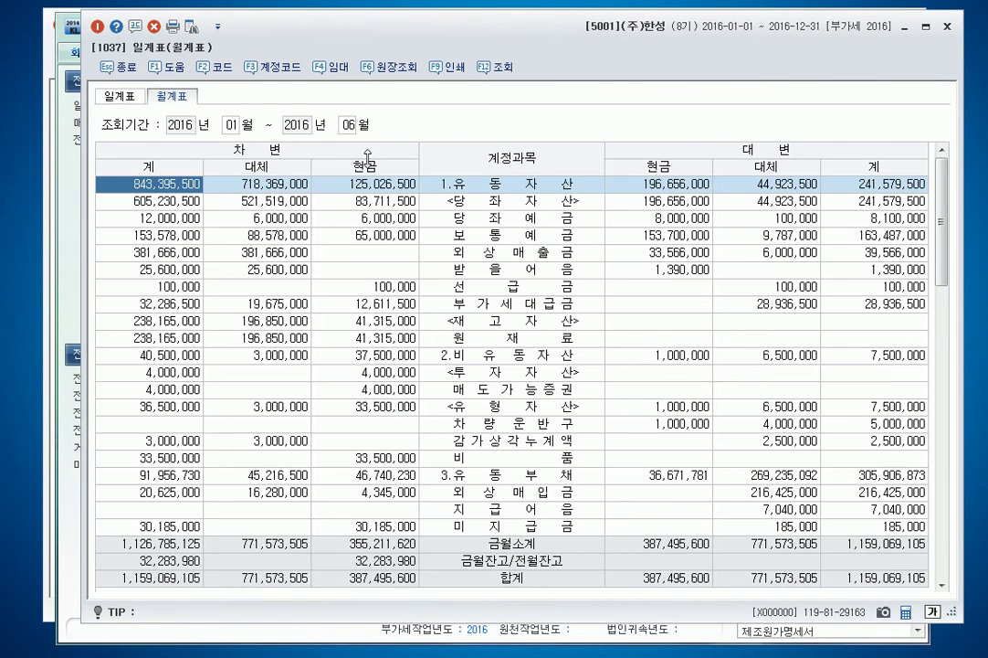
{"action": "scroll", "coordinate": [474, 307], "scroll_direction": "down", "scroll_amount": 1}
{"action": "scroll", "coordinate": [493, 308], "scroll_direction": "up", "scroll_amount": 1}
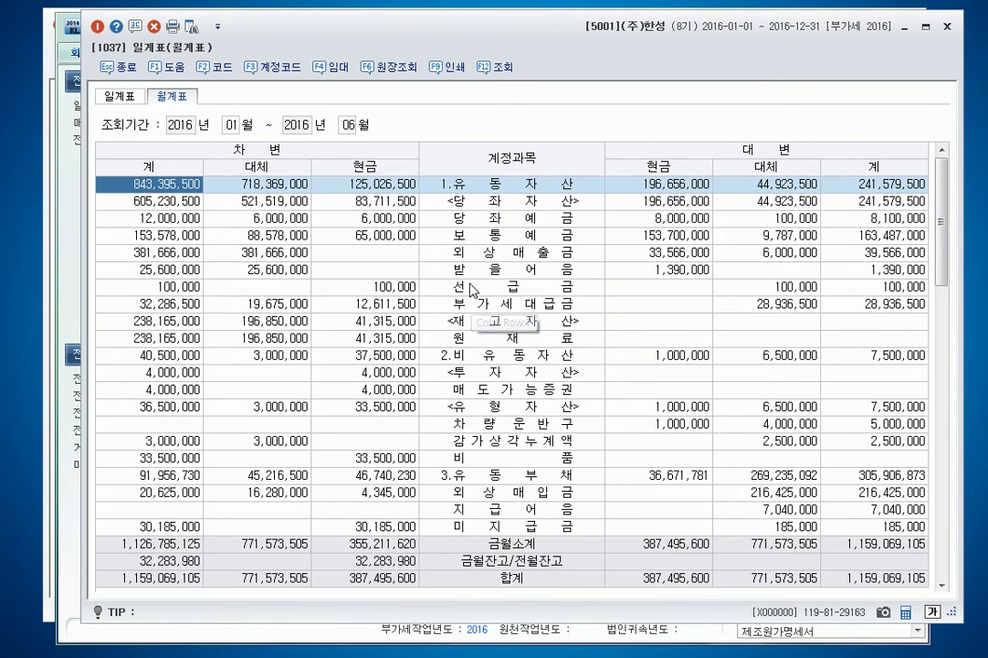
- Search the 계정과목 column of the 월계표 for 제조경비 and bring its sub-accounts into view
{"action": "left_click", "coordinate": [505, 239]}
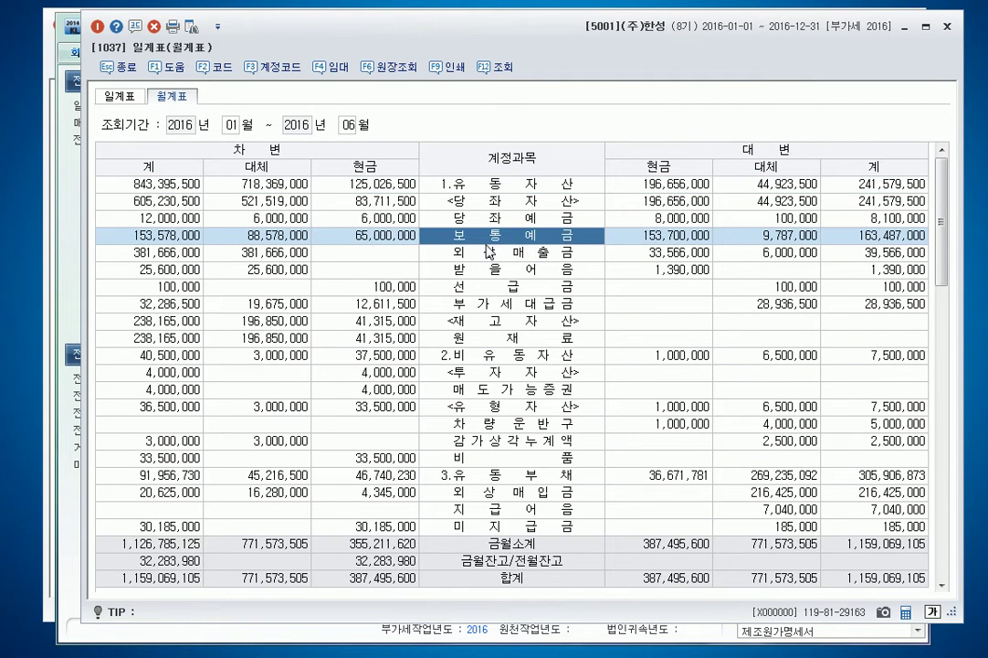
{"action": "key", "text": "ctrl+f"}
{"action": "type", "text": "제조경비"}
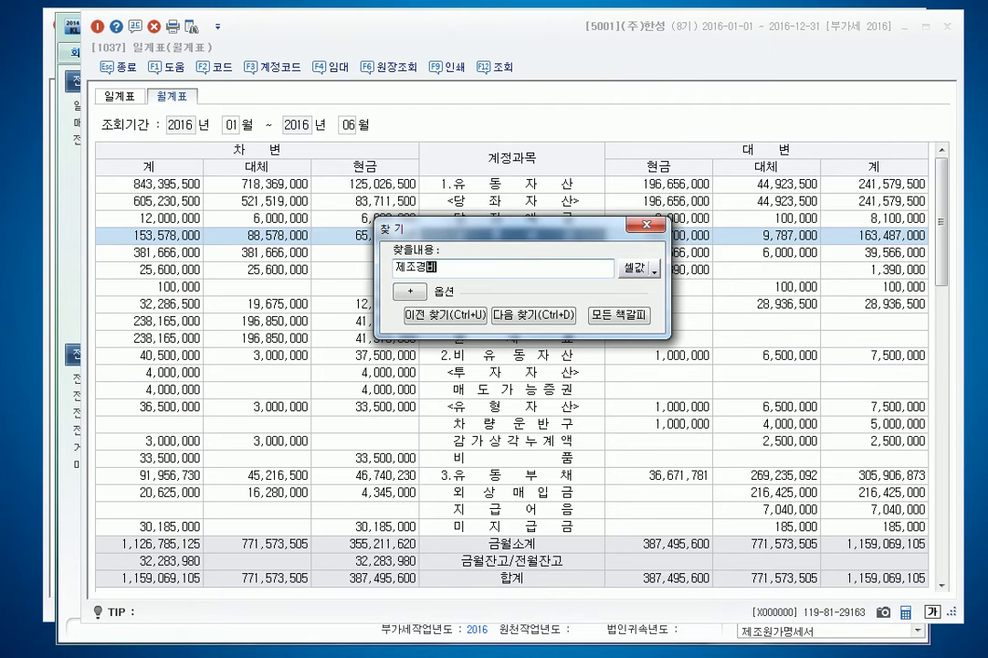
{"action": "key", "text": "Return"}
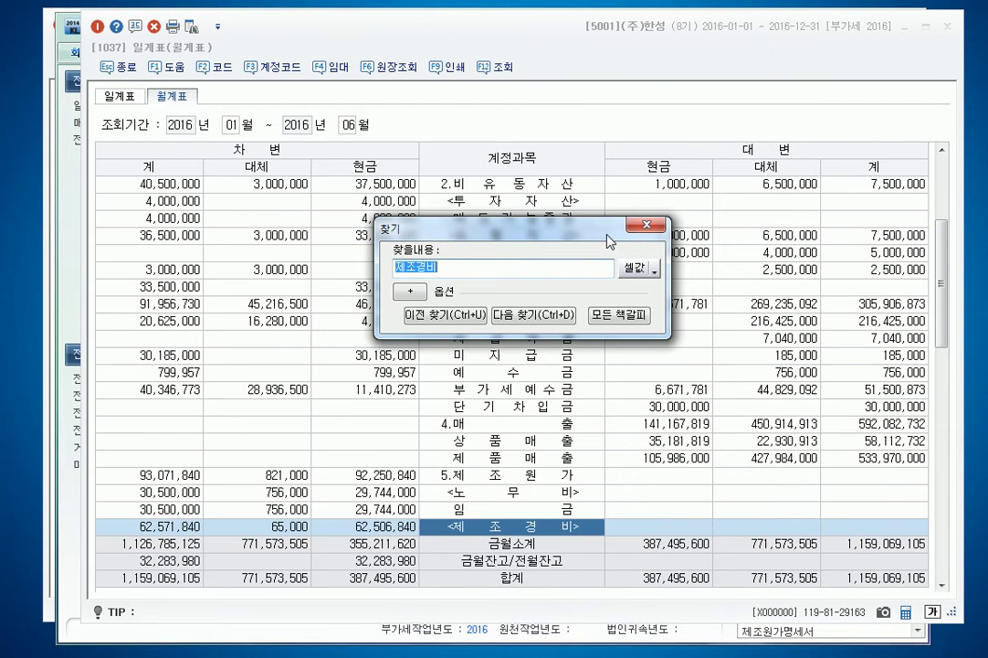
{"action": "left_click", "coordinate": [647, 224]}
{"action": "scroll", "coordinate": [601, 301], "scroll_direction": "down", "scroll_amount": 5}
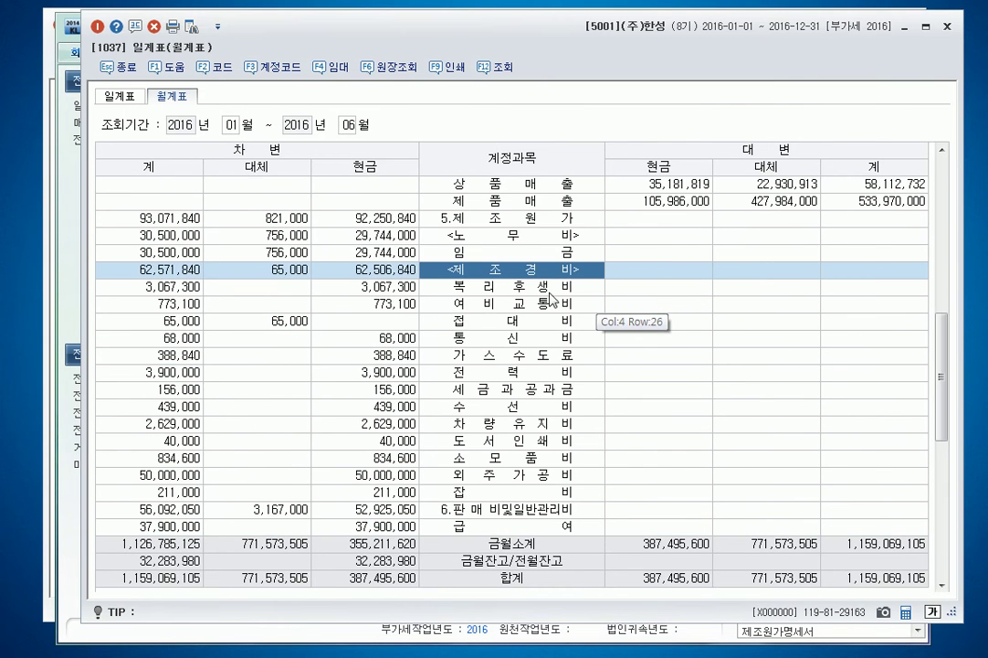
- Examine the accounts under 제조경비, such as 복리후생비 and 여비교통비, and the debit total of 제조경비
{"action": "left_click", "coordinate": [508, 288]}
{"action": "left_click", "coordinate": [511, 305]}
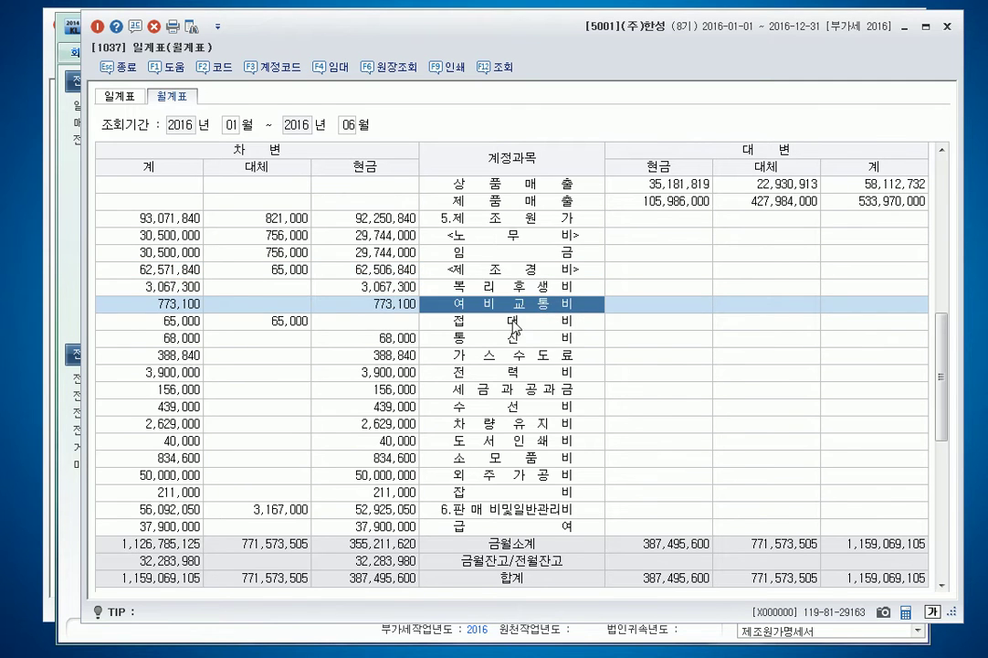
{"action": "left_click", "coordinate": [511, 285]}
{"action": "left_click", "coordinate": [512, 274]}
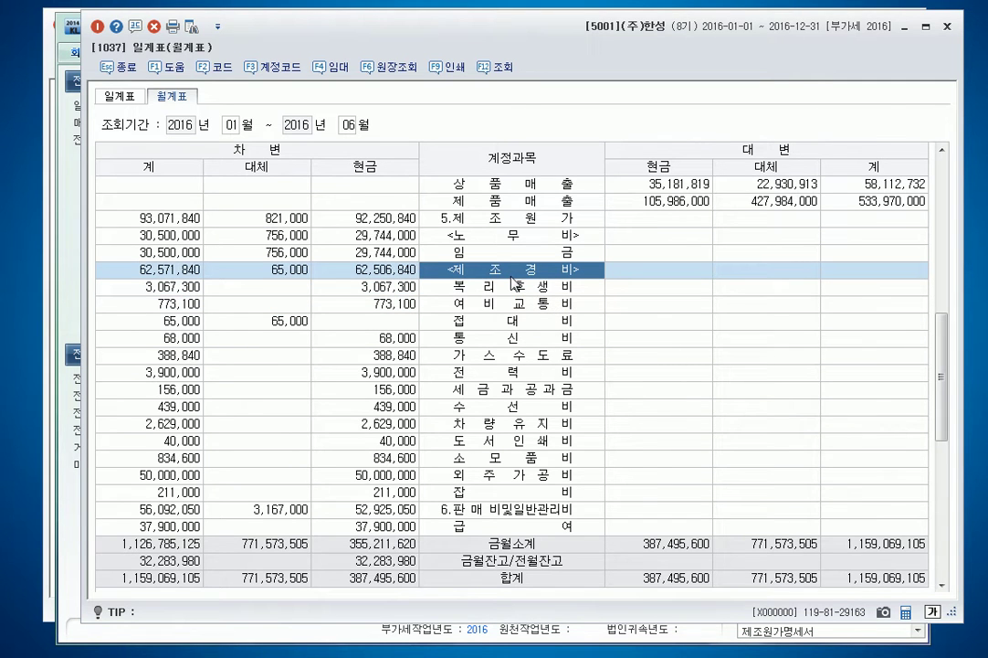
{"action": "left_click", "coordinate": [183, 274]}
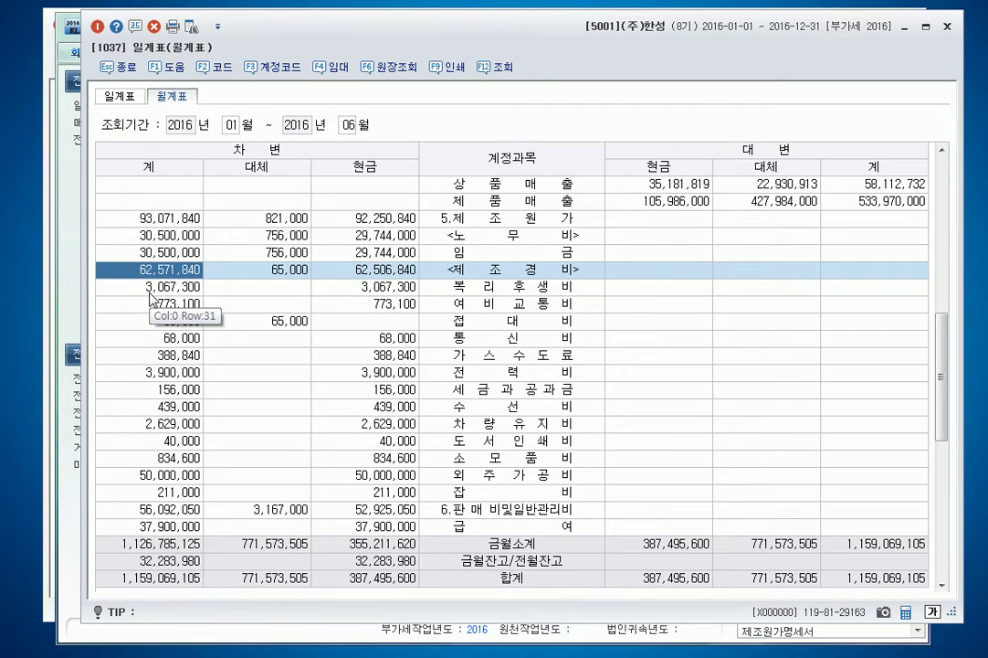
- Query the 월계표 for the period from 2016 month 03 to month 03
{"action": "left_click", "coordinate": [227, 123]}
{"action": "type", "text": "03"}
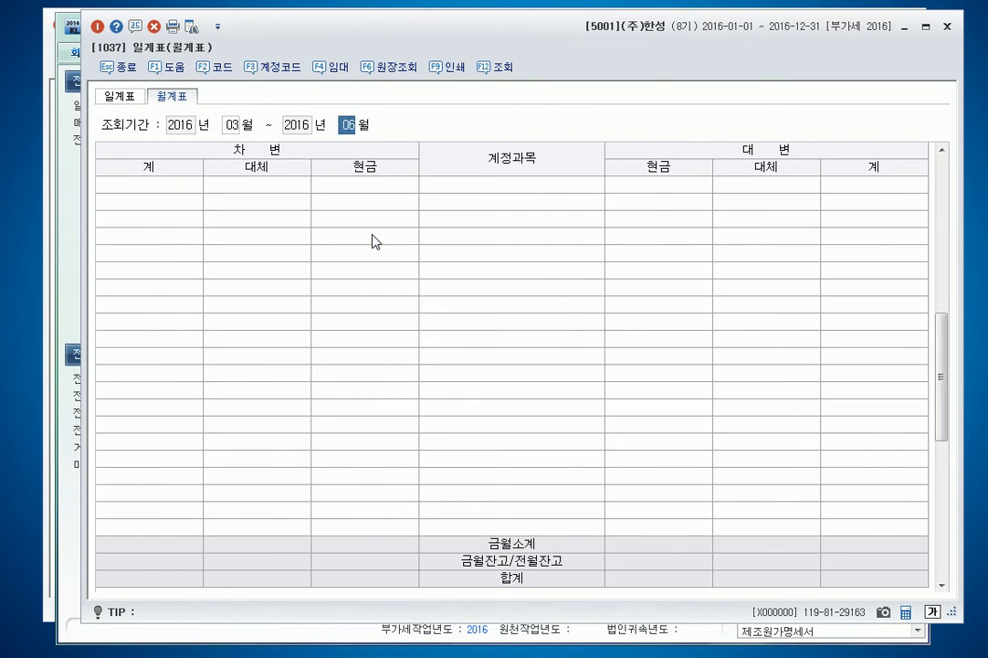
{"action": "type", "text": "03"}
{"action": "scroll", "coordinate": [429, 230], "scroll_direction": "down", "scroll_amount": 2}
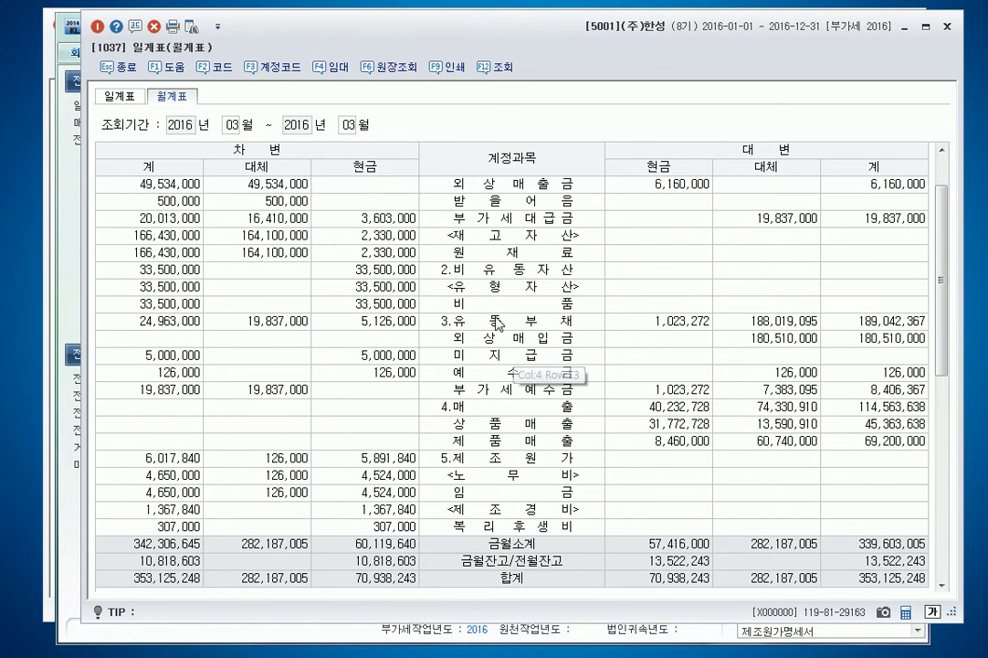
{"action": "scroll", "coordinate": [512, 333], "scroll_direction": "up", "scroll_amount": 1}
- Search the 계정과목 column of the 월계표 for 원재료
{"action": "left_click", "coordinate": [492, 235]}
{"action": "key", "text": "ctrl+f"}
{"action": "type", "text": "원재료"}
{"action": "key", "text": "Return"}
{"action": "key", "text": "Escape"}
{"action": "scroll", "coordinate": [532, 310], "scroll_direction": "down", "scroll_amount": 1}
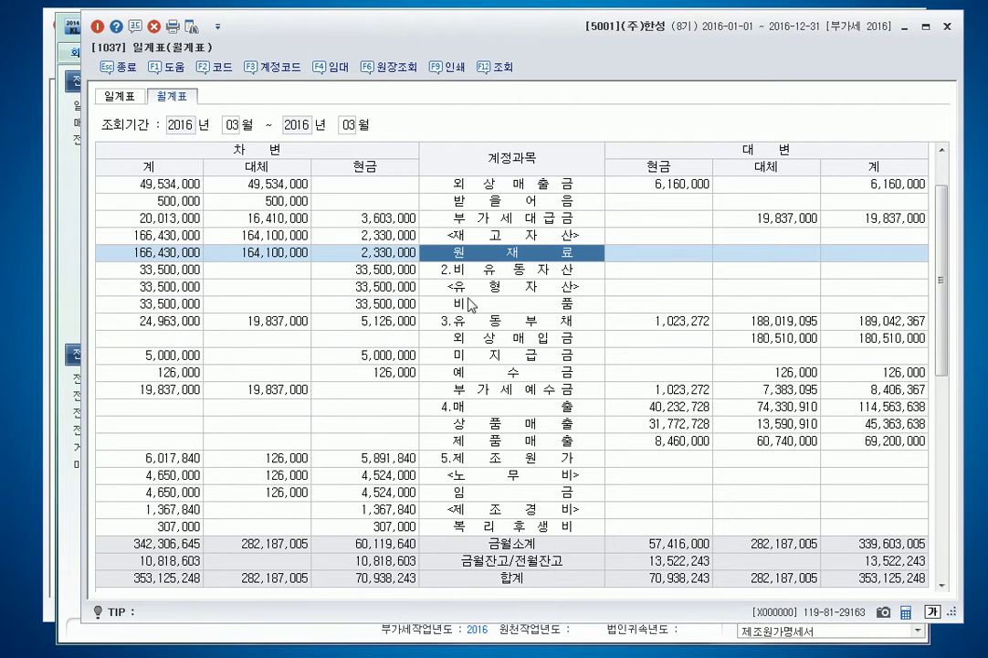
- Examine the debit-side 현금, 대체 and 계 amounts of 원재료
{"action": "left_click", "coordinate": [395, 256]}
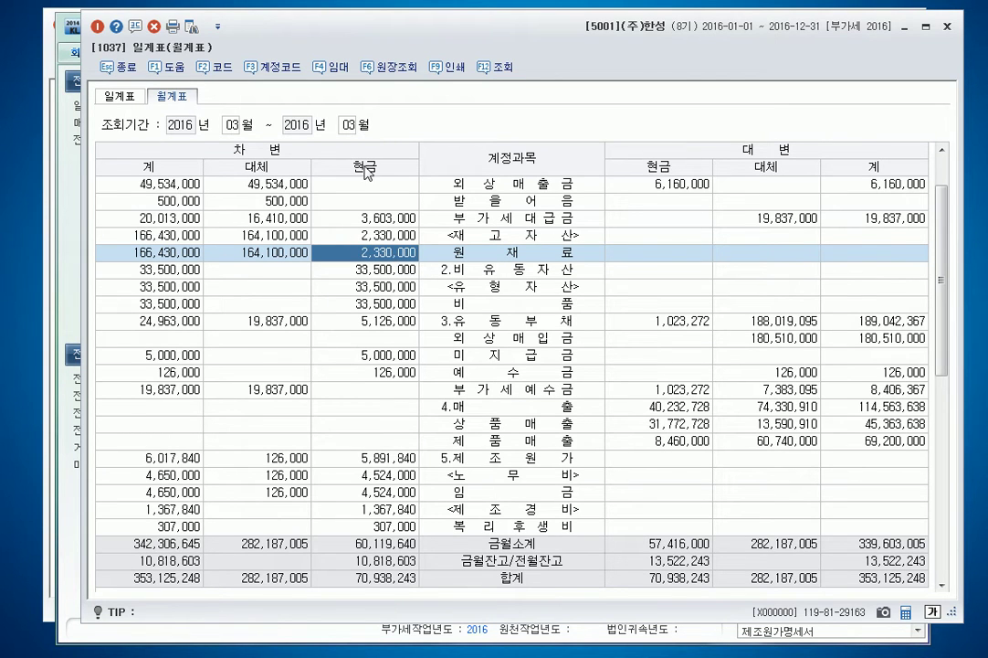
{"action": "left_click", "coordinate": [292, 260]}
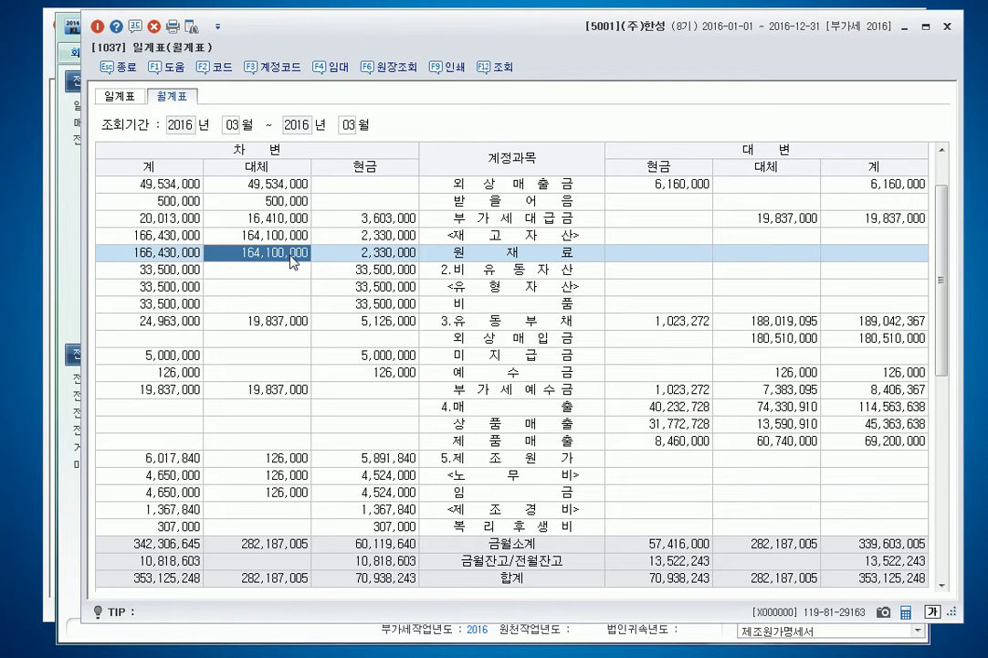
{"action": "left_click", "coordinate": [143, 258]}
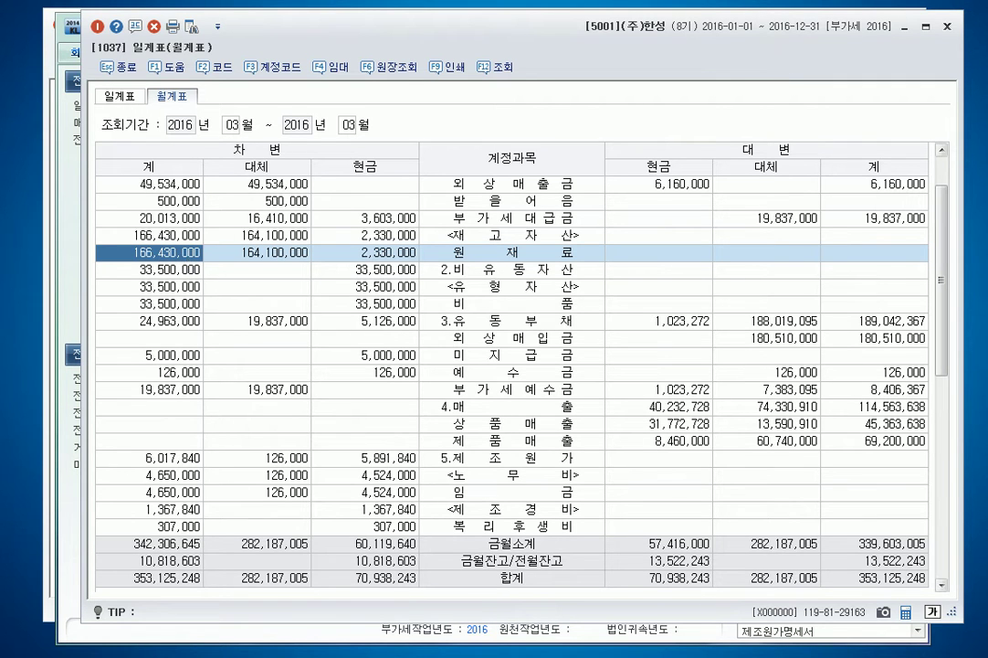
- Switch to the Hangul document and review the four ledger items, highlighting 대체거래 in item 4
{"action": "key", "text": "alt+Tab"}
{"action": "left_click_drag", "start_coordinate": [165, 219], "coordinate": [263, 334]}
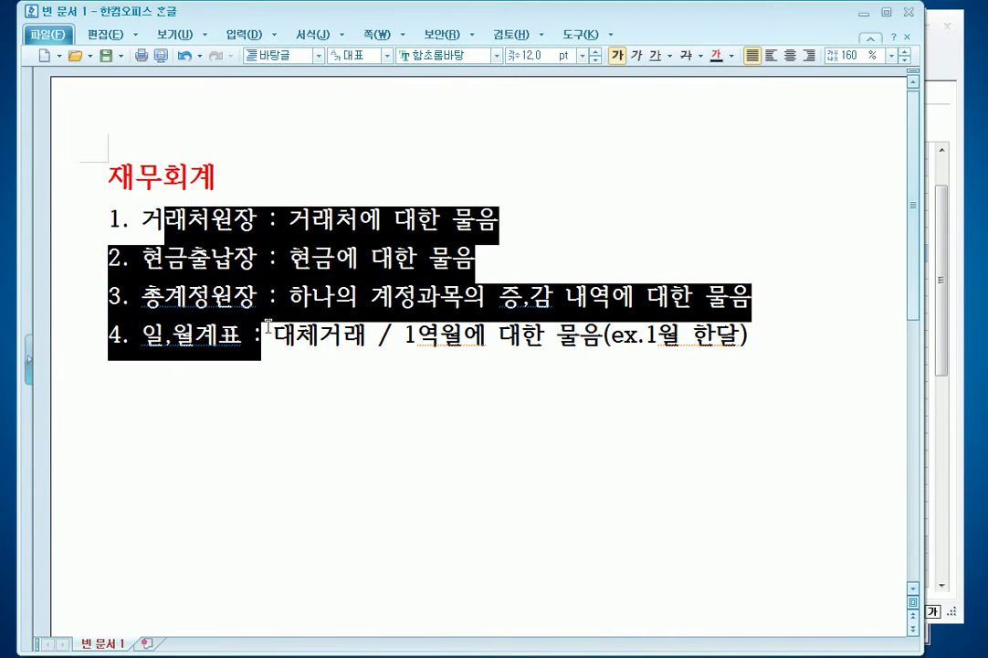
{"action": "double_click", "coordinate": [338, 333]}
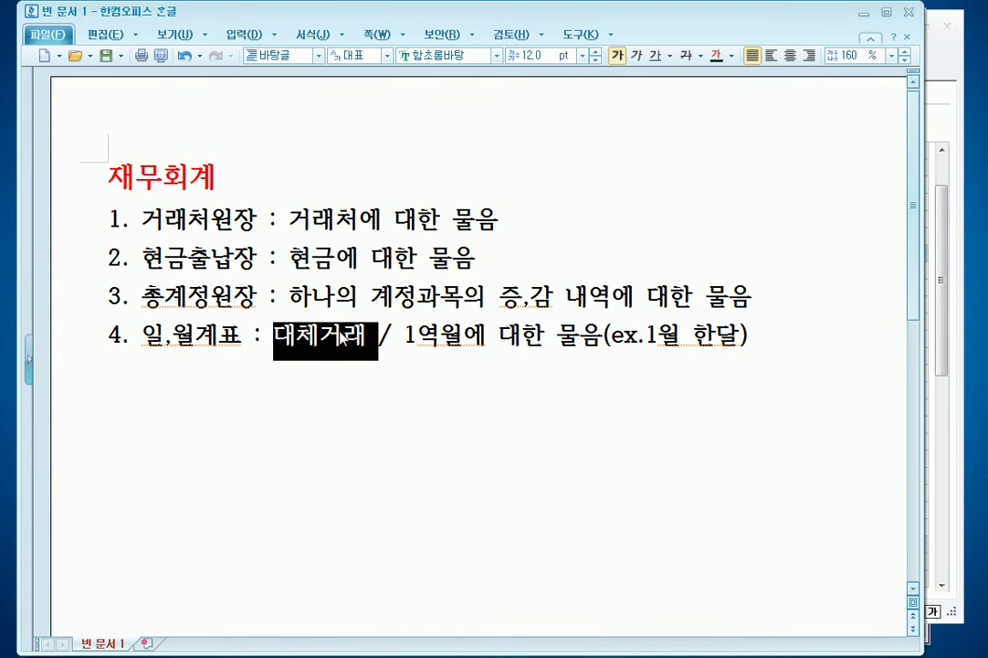
{"action": "left_click", "coordinate": [497, 292]}
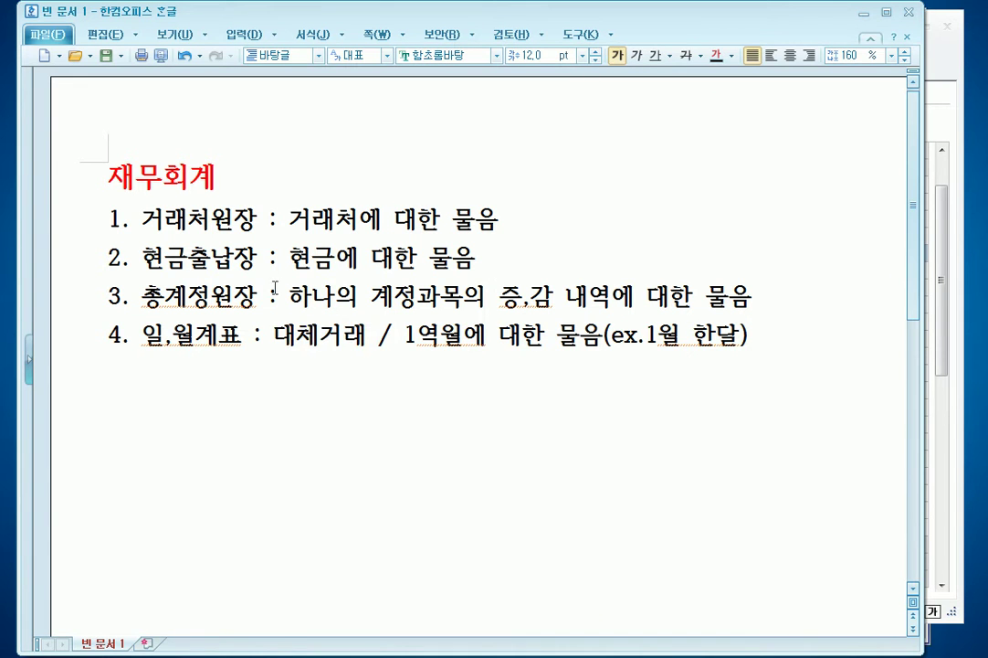
- Insert a line reading "(계정별원장)" directly below list item 3
{"action": "left_click", "coordinate": [772, 294]}
{"action": "key", "text": "Return"}
{"action": "key", "text": "BackSpace"}
{"action": "type", "text": "(rP"}
{"action": "key", "text": "BackSpace"}
{"action": "key", "text": "BackSpace"}
{"action": "key", "text": "Hangul"}
{"action": "type", "text": "곚"}
{"action": "type", "text": "정벼"}
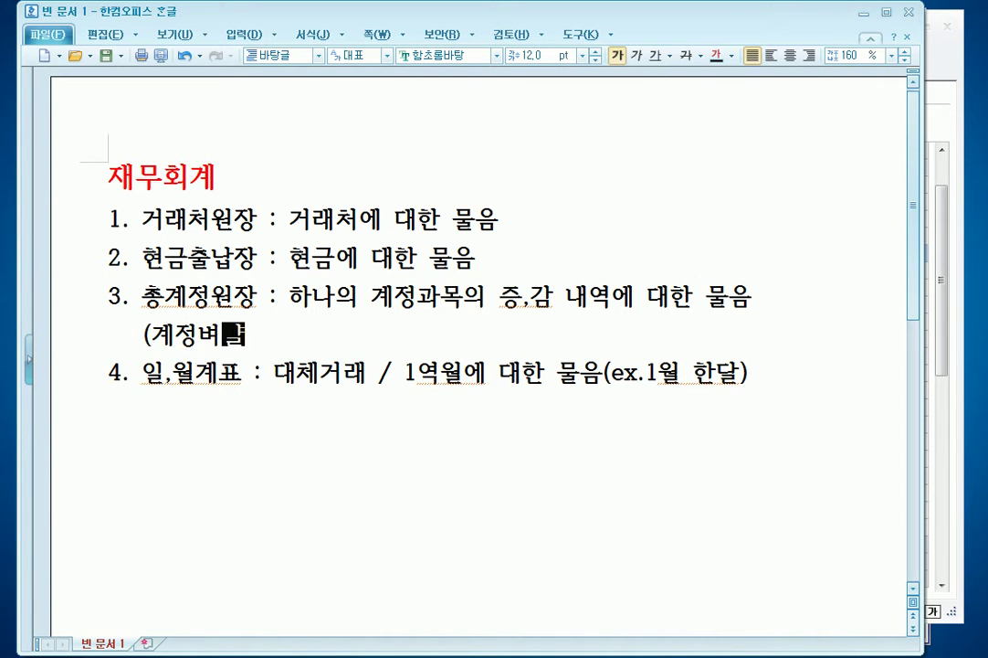
{"action": "key", "text": "BackSpace"}
{"action": "key", "text": "BackSpace"}
{"action": "type", "text": "별원장)"}
- Remove one leading space before "(계정별원장)" to reduce its indentation
{"action": "key", "text": "Left"}
{"action": "key", "text": "Left"}
{"action": "key", "text": "Left"}
{"action": "key", "text": "Left"}
{"action": "key", "text": "Left"}
{"action": "key", "text": "Left"}
{"action": "key", "text": "Left"}
{"action": "key", "text": "Right"}
{"action": "key", "text": "BackSpace"}
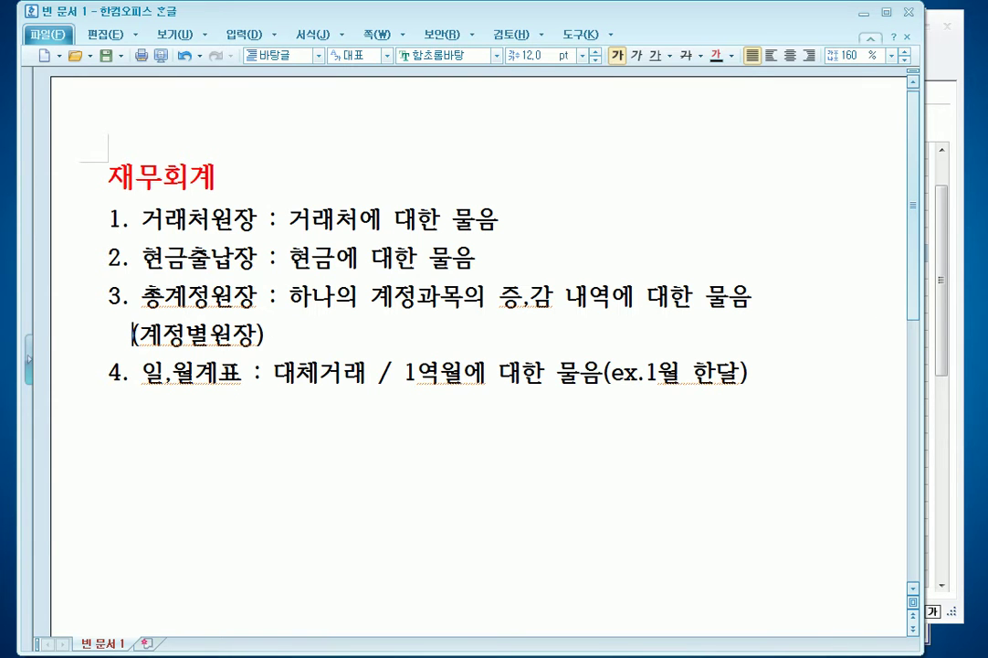
- Switch to 총계정원장 in KcLep, open the ledger detail of 보통예금 for 2016/05 and examine its entries, then return to the document
{"action": "left_click", "coordinate": [987, 376]}
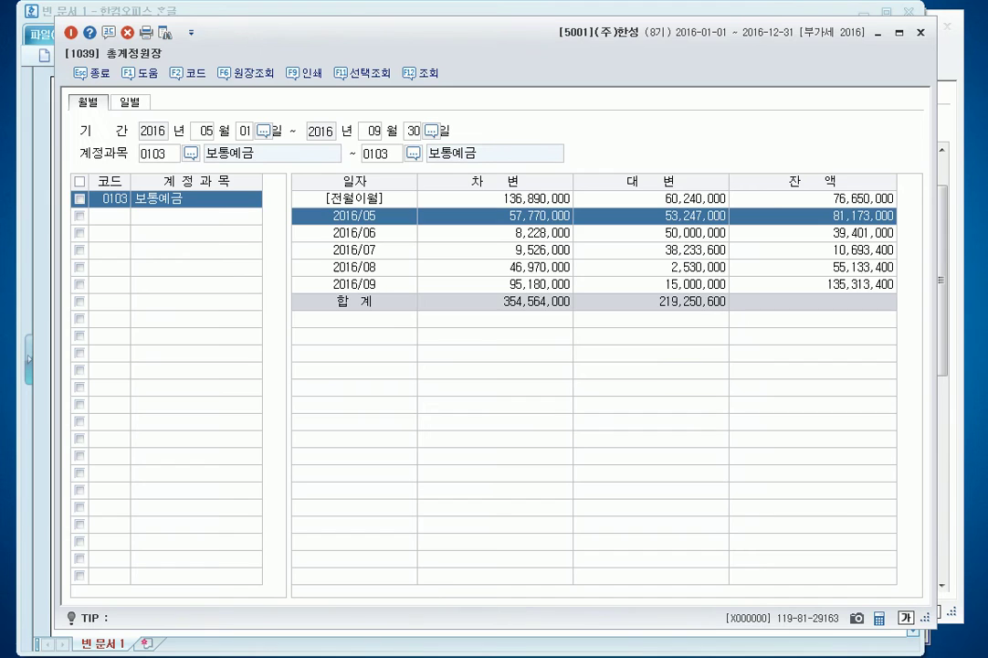
{"action": "double_click", "coordinate": [553, 219]}
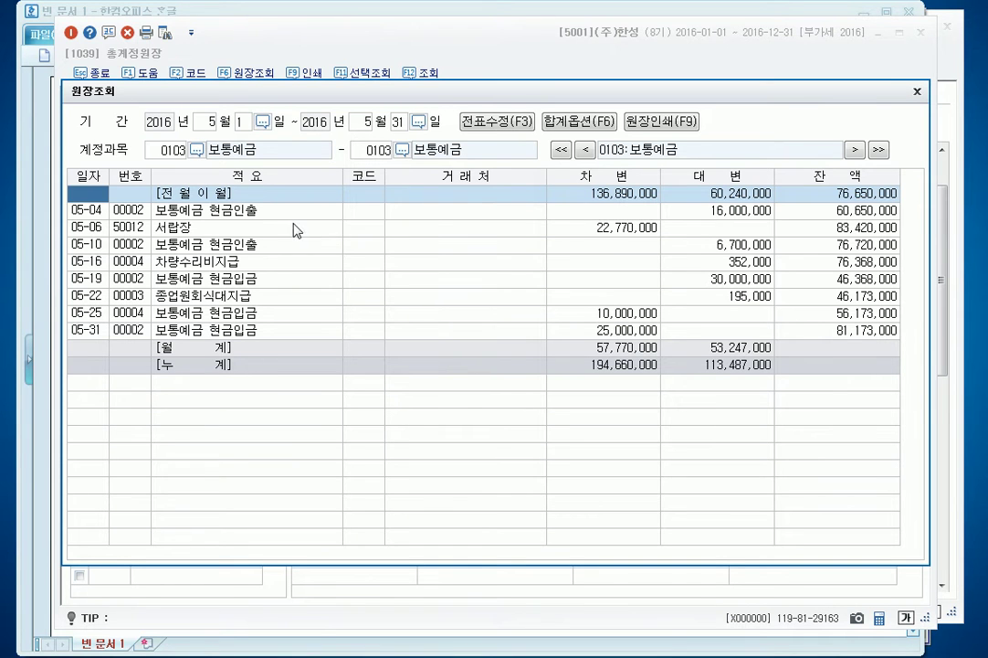
{"action": "left_click", "coordinate": [256, 226]}
{"action": "left_click", "coordinate": [254, 211]}
{"action": "left_click", "coordinate": [259, 228]}
{"action": "left_click", "coordinate": [264, 263]}
{"action": "key", "text": "Down"}
{"action": "key", "text": "Down"}
{"action": "key", "text": "Down"}
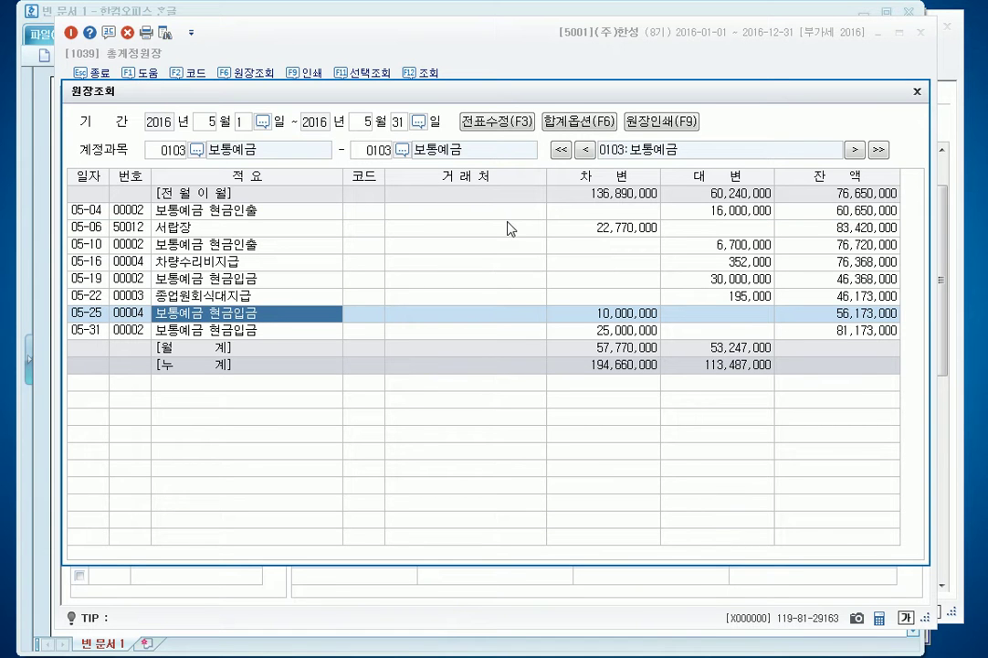
{"action": "left_click", "coordinate": [918, 91]}
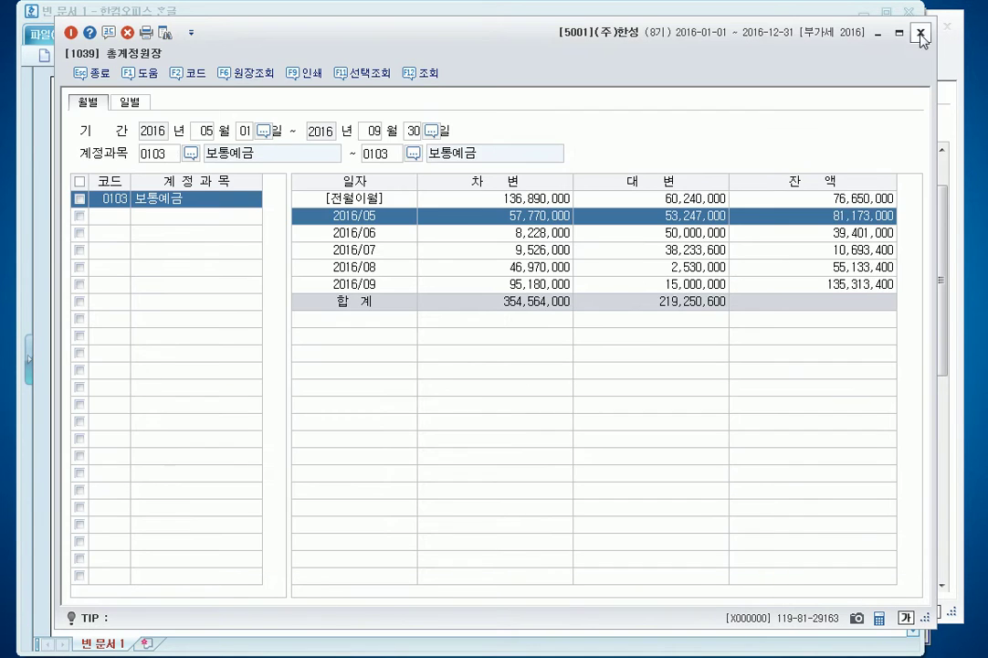
{"action": "left_click", "coordinate": [877, 34]}
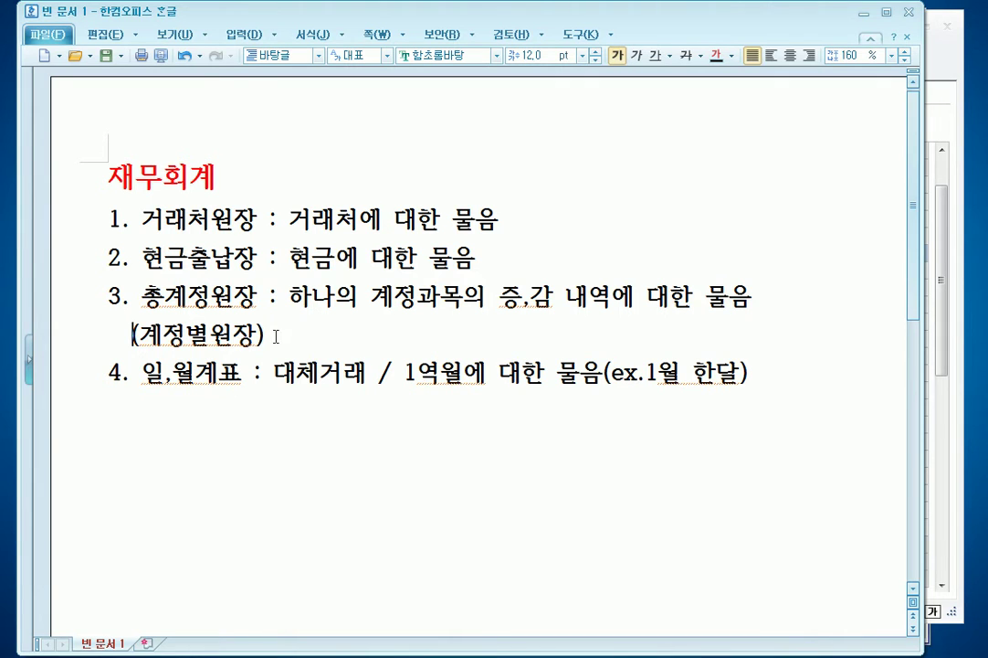
- Review the "(계정별원장)" note together with 총계정원장 in item 3
{"action": "left_click_drag", "start_coordinate": [265, 335], "coordinate": [139, 335]}
{"action": "left_click", "coordinate": [179, 303]}
{"action": "scroll", "coordinate": [317, 319], "scroll_direction": "down", "scroll_amount": 2}
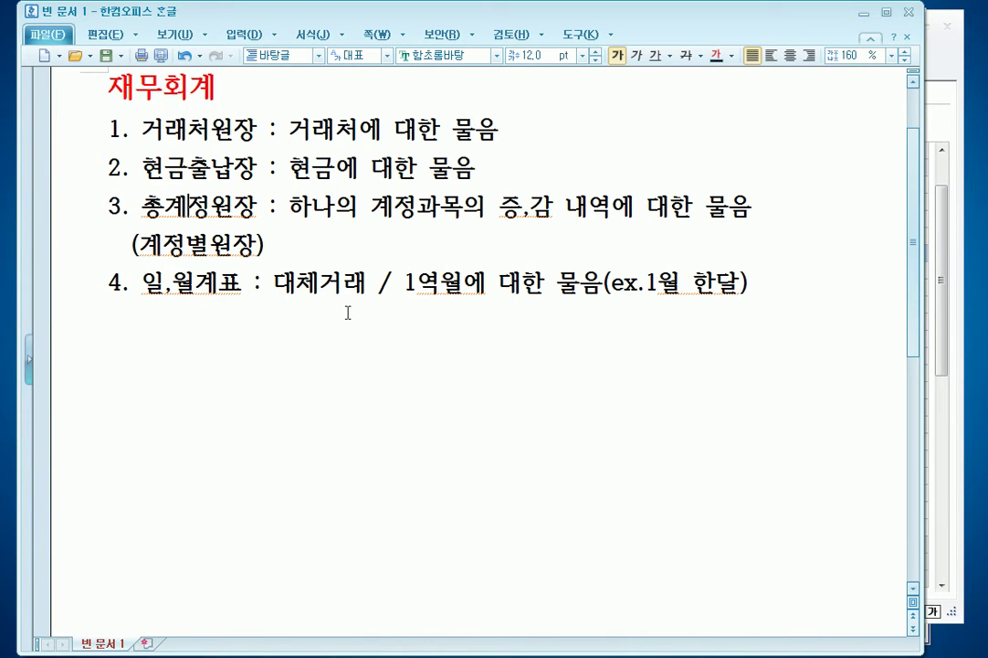
{"action": "scroll", "coordinate": [452, 169], "scroll_direction": "up", "scroll_amount": 2}
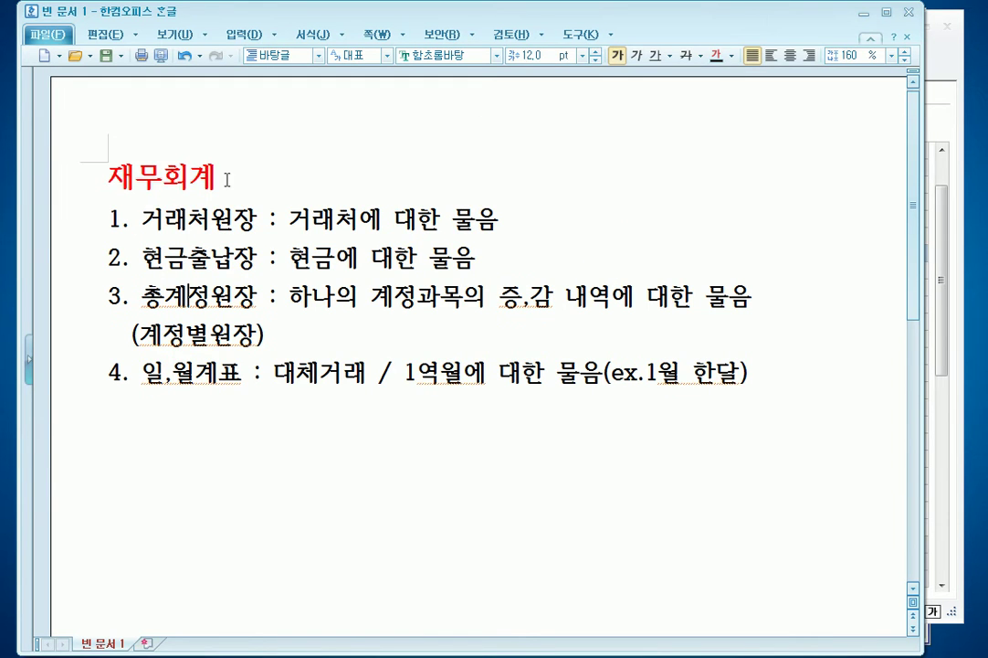
- Copy the red heading 재무회계 to below list item 4, leaving one blank line between them
{"action": "left_click_drag", "start_coordinate": [108, 176], "coordinate": [228, 187]}
{"action": "left_click", "coordinate": [796, 387]}
{"action": "key", "text": "Return"}
{"action": "key", "text": "Return"}
{"action": "type", "text": "재무회계"}
- Change the text of the copied red heading to "부가가치세"
{"action": "key", "text": "Up"}
{"action": "type", "text": "부가가치"}
{"action": "type", "text": "세신ㄱ"}
{"action": "key", "text": "BackSpace"}
{"action": "key", "text": "BackSpace"}
{"action": "key", "text": "End"}
{"action": "key", "text": "BackSpace"}
{"action": "key", "text": "BackSpace"}
{"action": "key", "text": "BackSpace"}
{"action": "key", "text": "BackSpace"}
- Add list item 1 below the 부가가치세 heading reading "부가가치세신고서 : 부가가치세 신고서 항목"
{"action": "key", "text": "Return"}
{"action": "type", "text": "1.q"}
{"action": "key", "text": "BackSpace"}
{"action": "type", "text": "부가가치세시노서"}
{"action": "key", "text": "BackSpace"}
{"action": "key", "text": "BackSpace"}
{"action": "key", "text": "BackSpace"}
{"action": "key", "text": "BackSpace"}
{"action": "type", "text": "신고서 : 부가가치세 신고서 항목"}
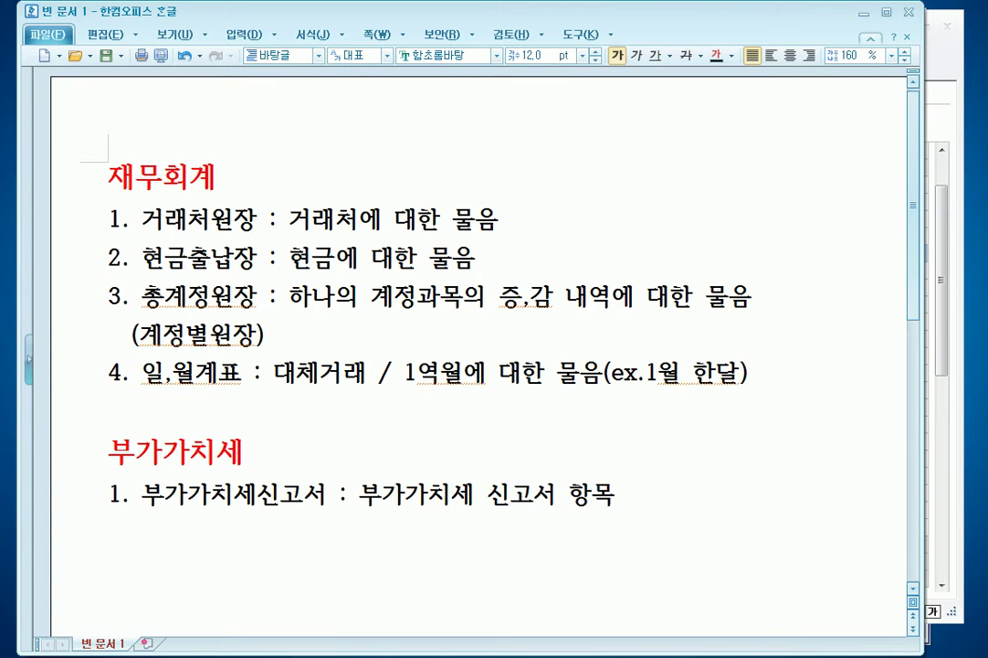
{"action": "scroll", "coordinate": [797, 386], "scroll_direction": "down", "scroll_amount": 2}
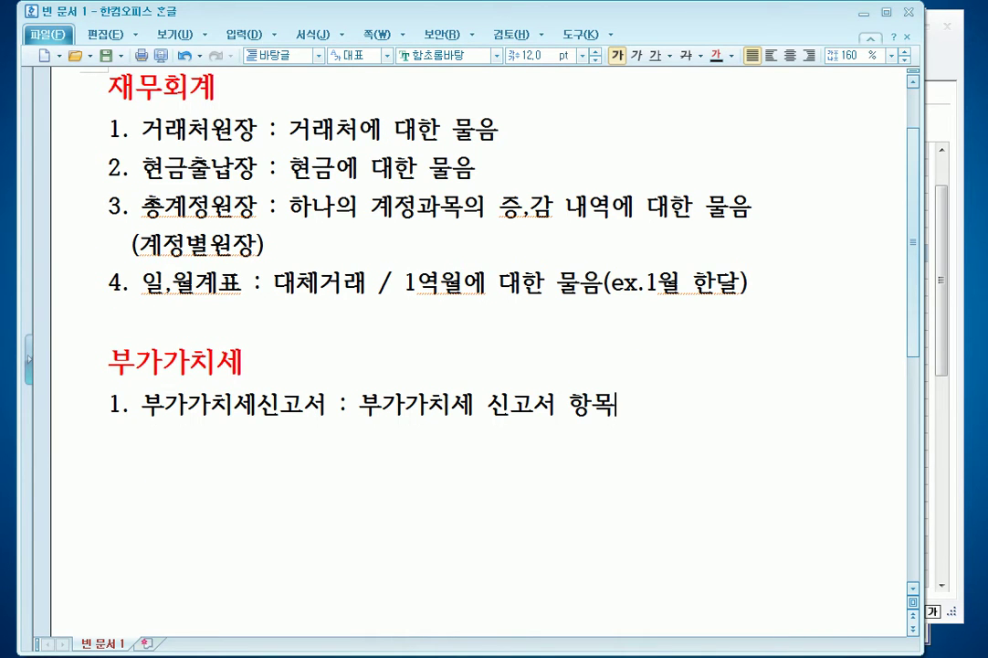
- Switch to KcLep, open the 부가가치세신고서 and query it from 2016년 4월 1일 to 6월 30일
{"action": "left_click", "coordinate": [591, 656]}
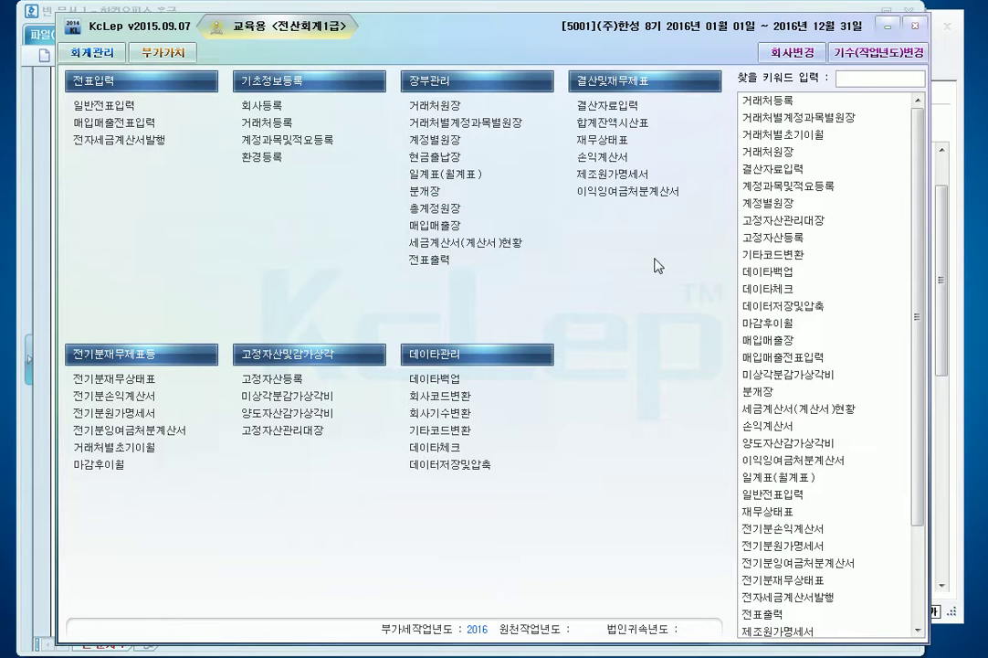
{"action": "left_click", "coordinate": [154, 53]}
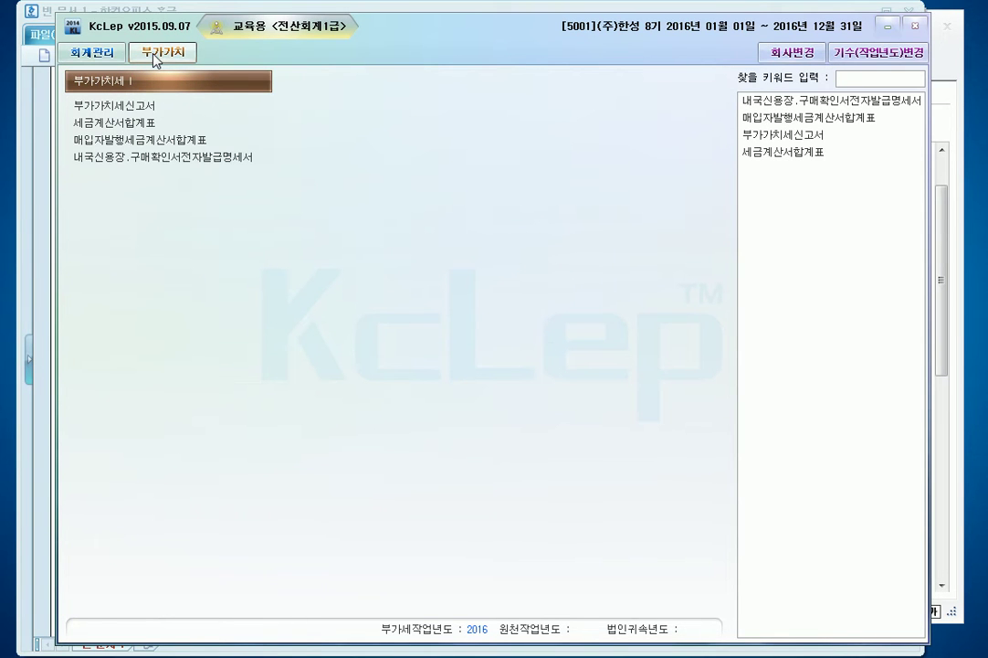
{"action": "left_click", "coordinate": [106, 111]}
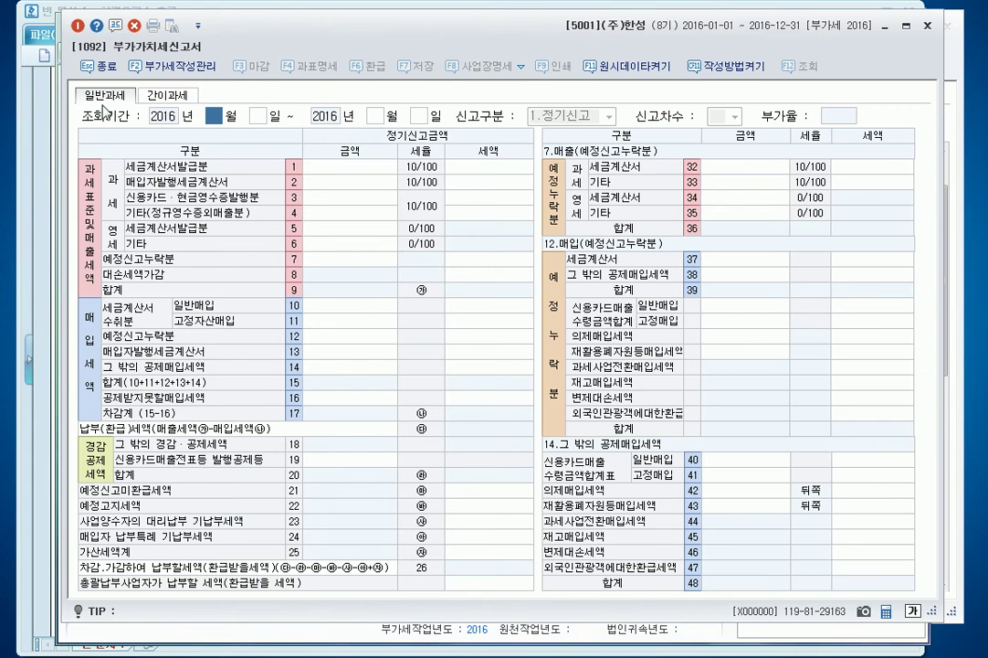
{"action": "type", "text": "4"}
{"action": "key", "text": "Return"}
{"action": "type", "text": "6"}
{"action": "key", "text": "Return"}
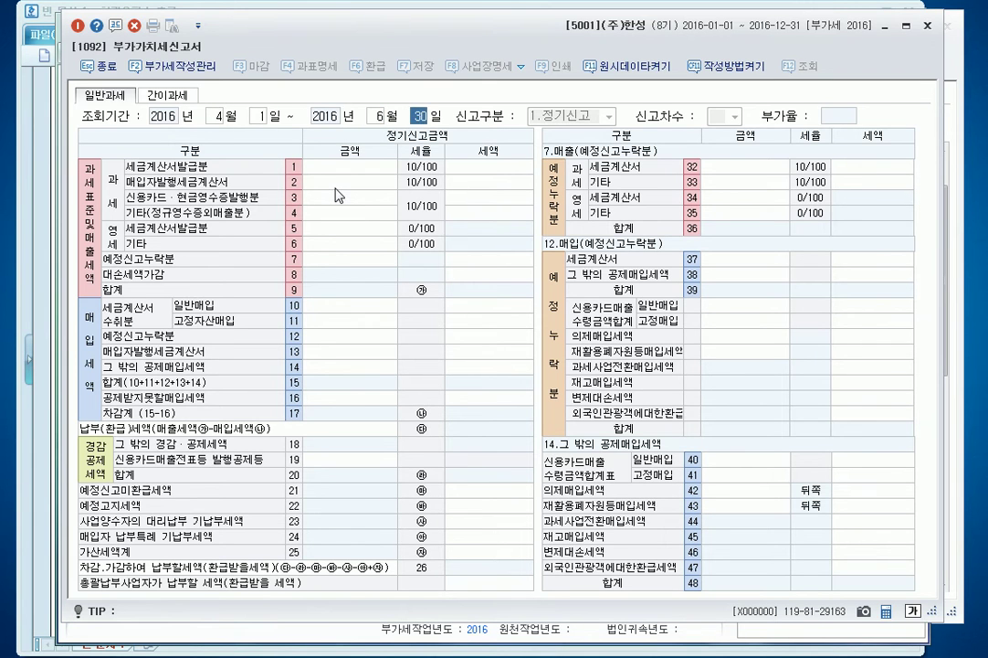
{"action": "key", "text": "Return"}
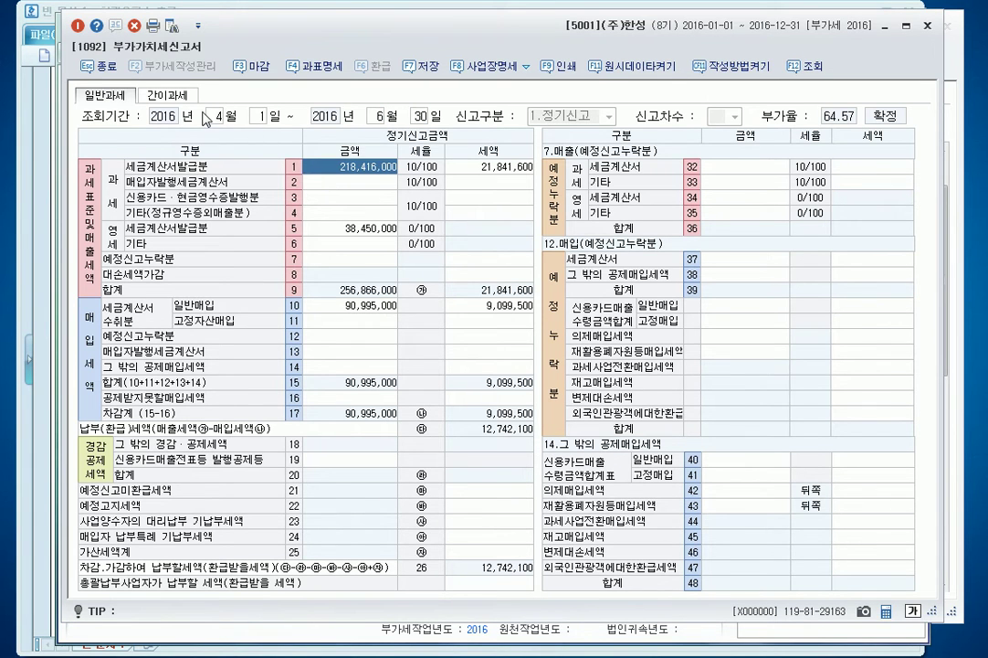
- Re-query the 부가가치세신고서 for the same April to June period and close it without saving the data
{"action": "key", "text": "Escape"}
{"action": "left_click", "coordinate": [538, 344]}
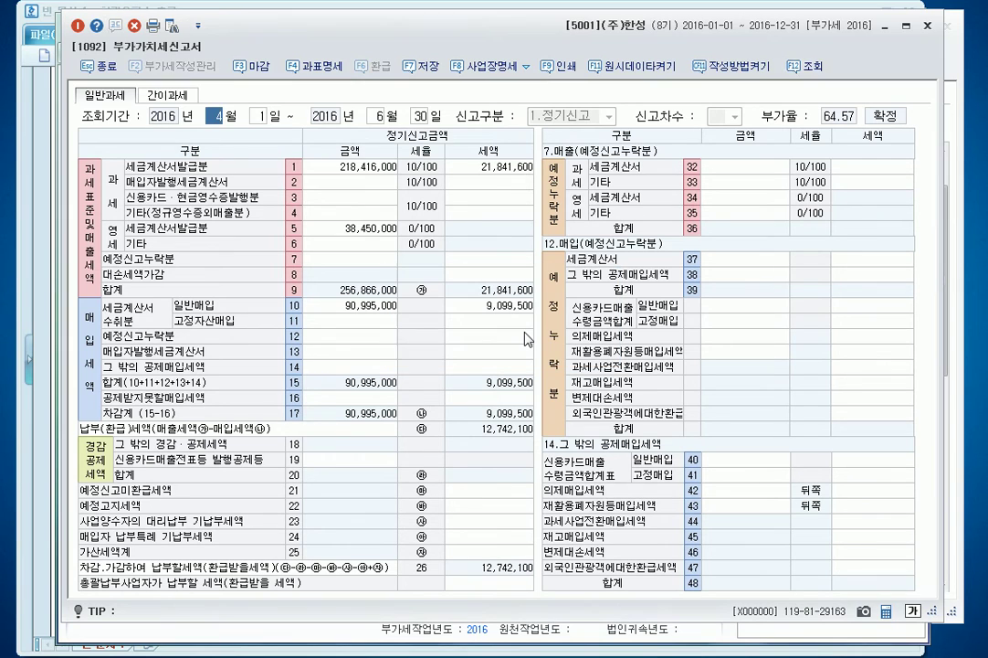
{"action": "key", "text": "Return"}
{"action": "key", "text": "Return"}
{"action": "key", "text": "Return"}
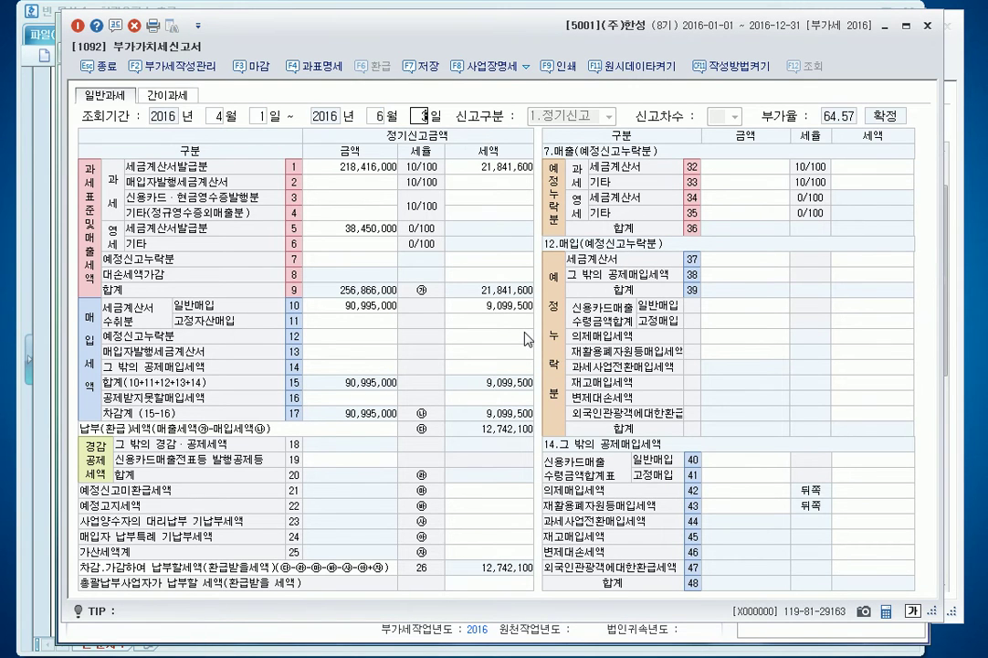
{"action": "key", "text": "Return"}
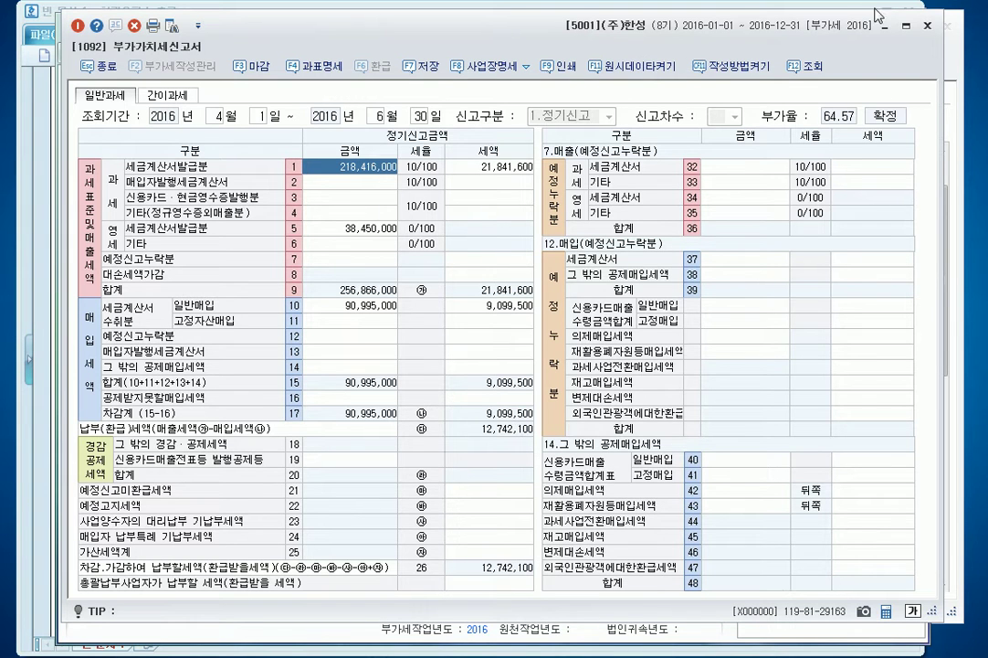
{"action": "left_click", "coordinate": [927, 27]}
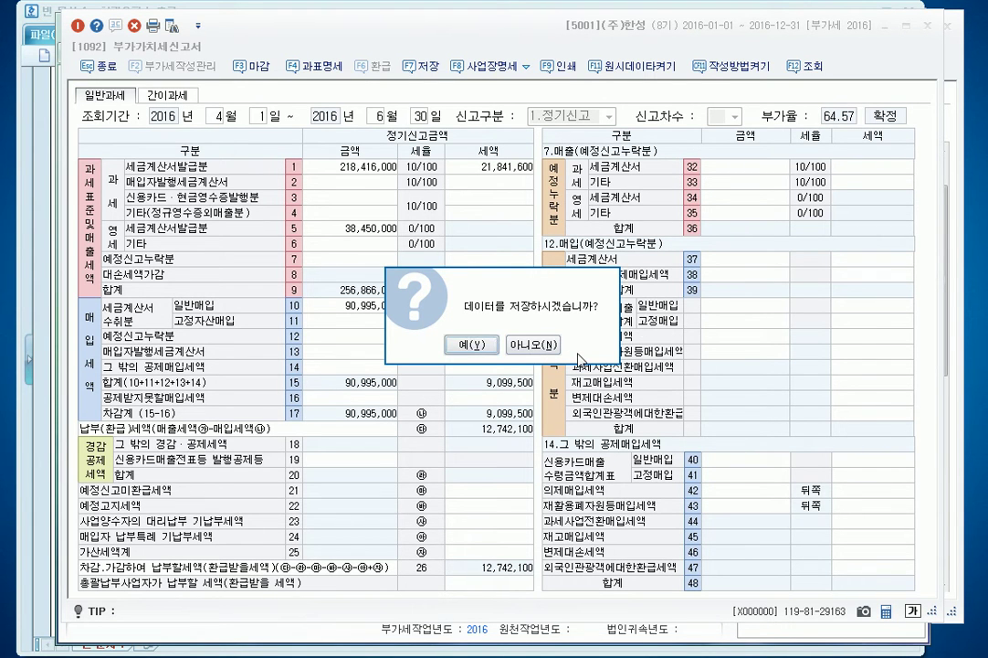
{"action": "left_click", "coordinate": [535, 346]}
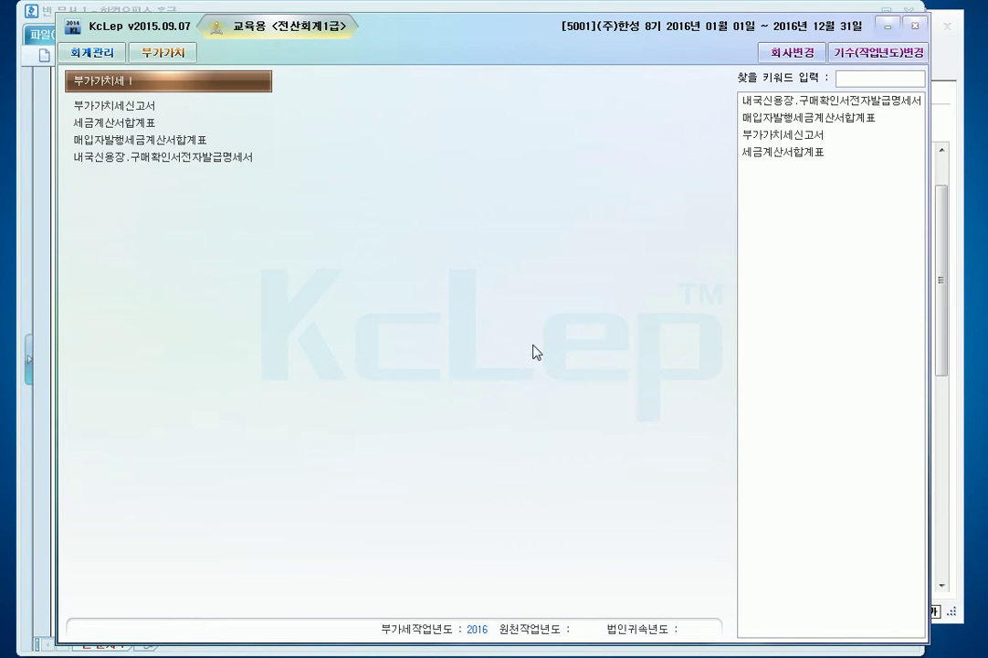
- Open the 일계표(월계표) report from 회계관리 and query the 월계표 for 2016년 04월 only
{"action": "left_click", "coordinate": [83, 56]}
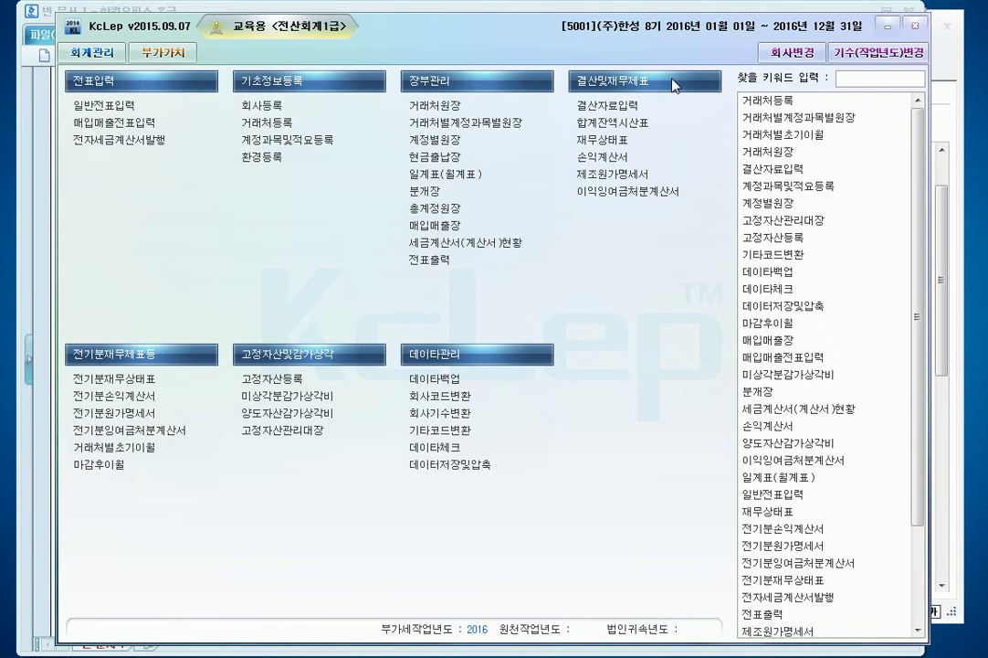
{"action": "left_click", "coordinate": [471, 173]}
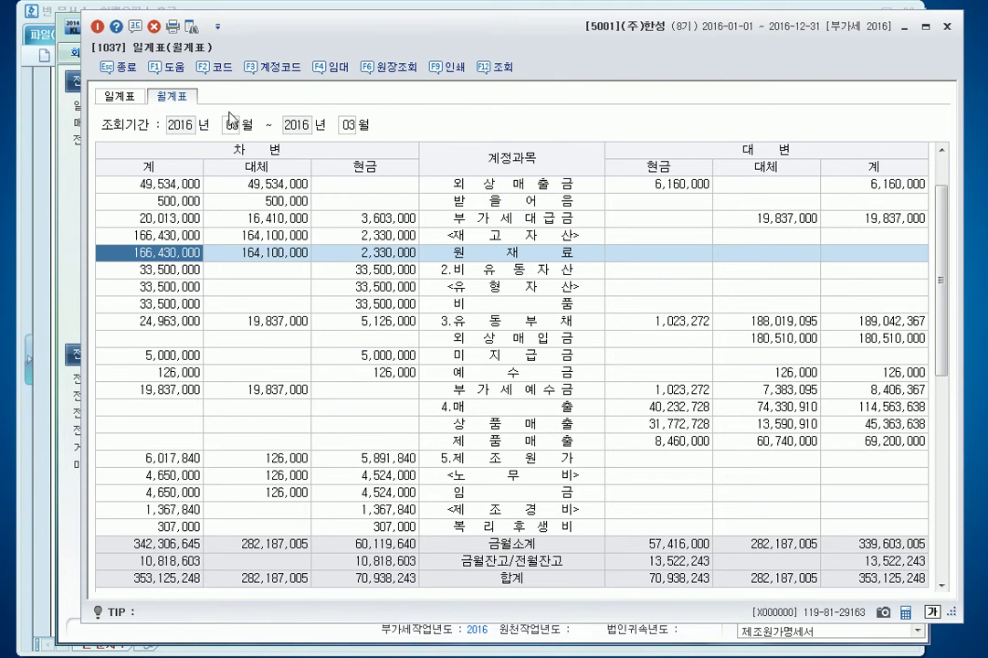
{"action": "left_click", "coordinate": [189, 101]}
{"action": "type", "text": "0440"}
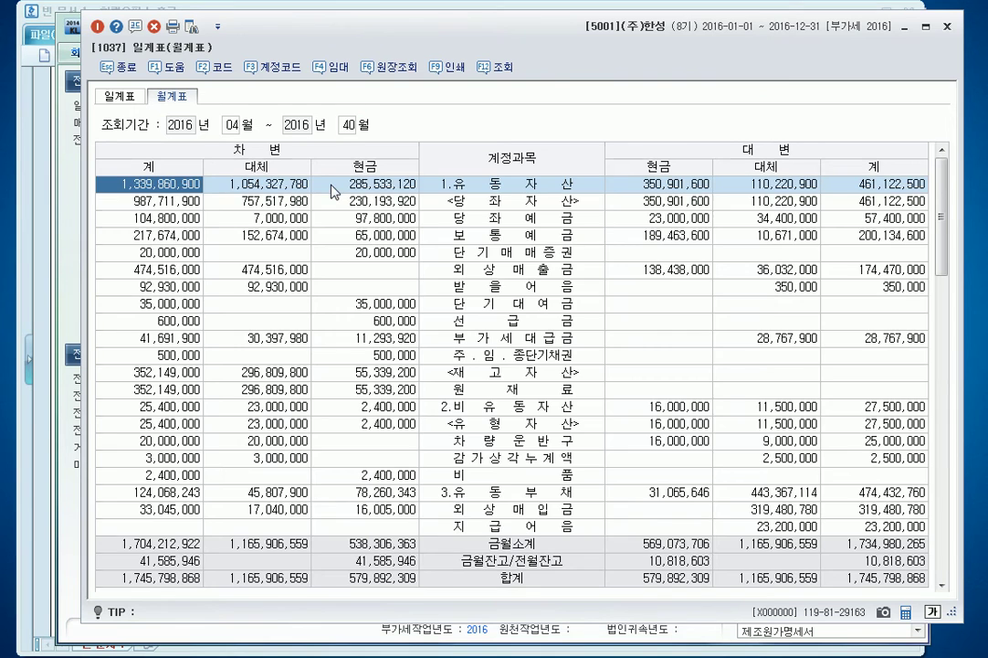
{"action": "left_click", "coordinate": [346, 124]}
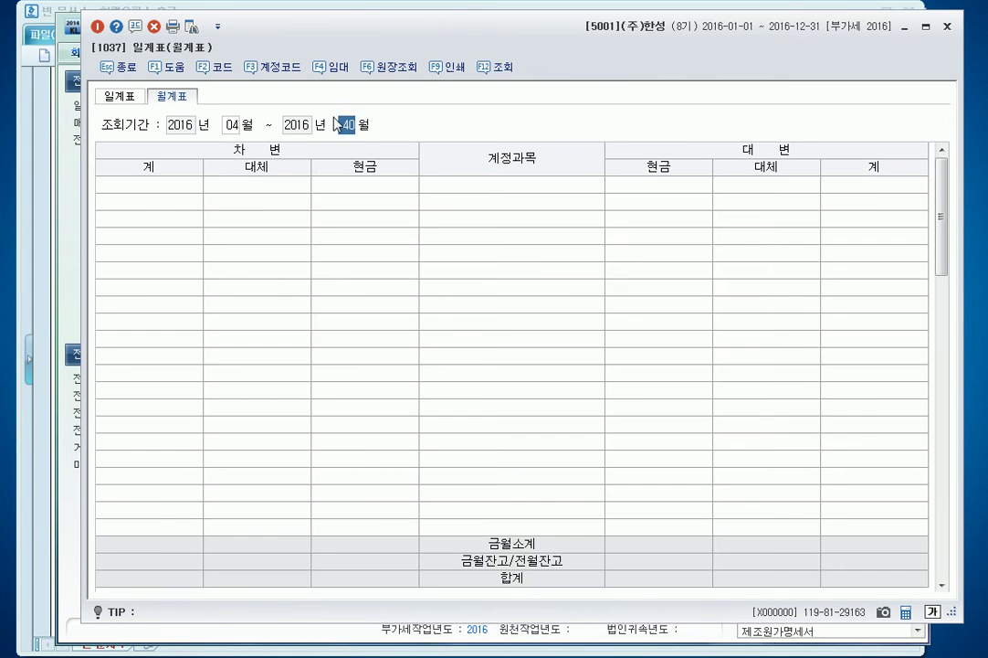
{"action": "type", "text": "04"}
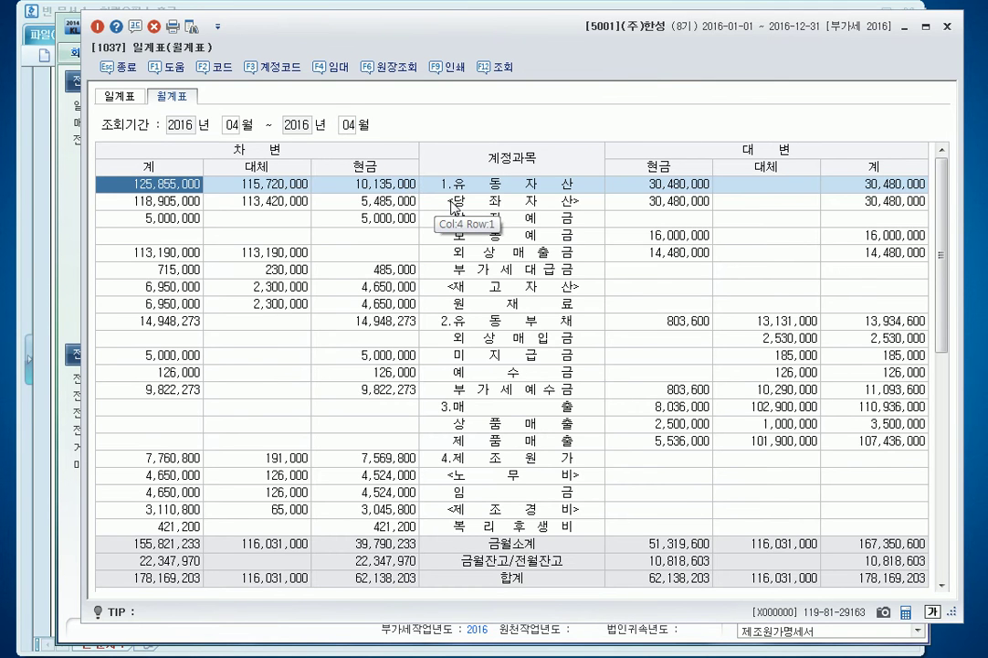
- Examine the debit-side 현금 and 대체 amounts of 판매비및일반관리비 in the April 월계표
{"action": "scroll", "coordinate": [453, 205], "scroll_direction": "down", "scroll_amount": 8}
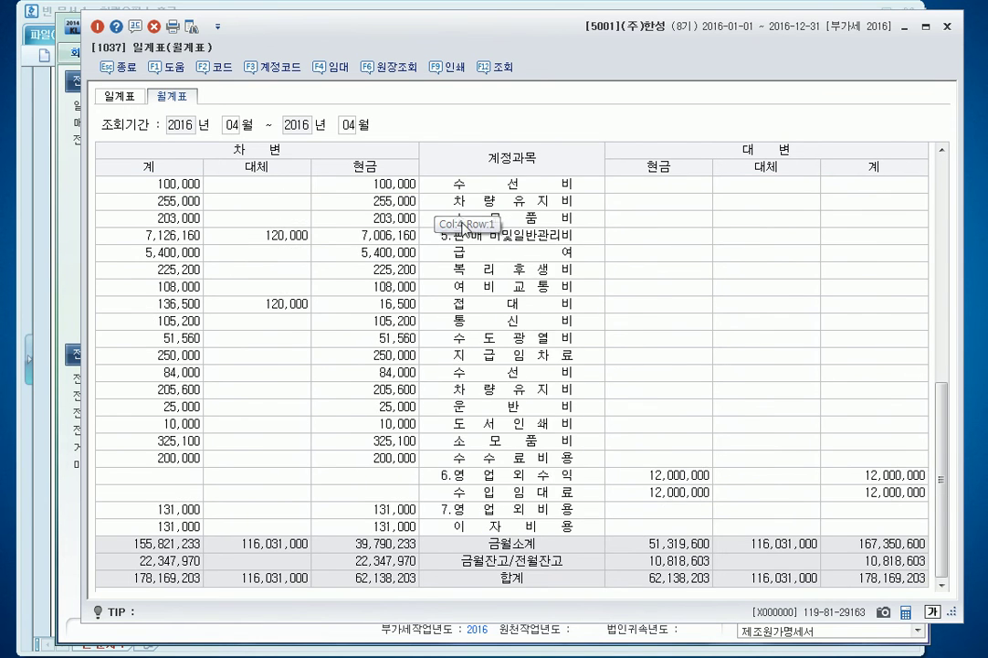
{"action": "scroll", "coordinate": [452, 206], "scroll_direction": "up", "scroll_amount": 2}
{"action": "left_click", "coordinate": [522, 357]}
{"action": "left_click", "coordinate": [518, 338]}
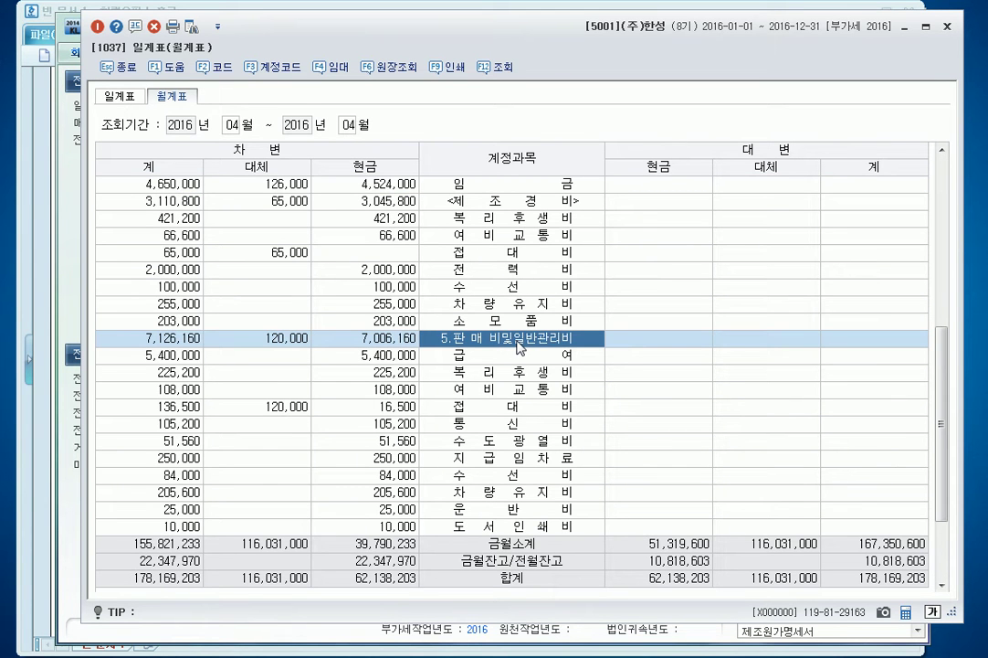
{"action": "scroll", "coordinate": [518, 345], "scroll_direction": "down", "scroll_amount": 2}
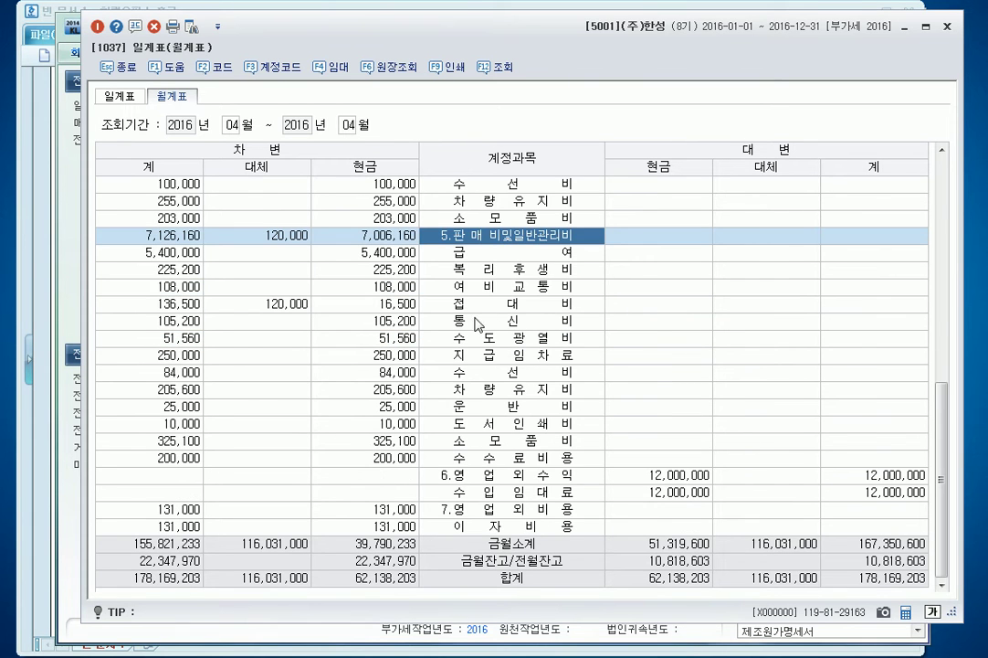
{"action": "left_click", "coordinate": [377, 236]}
{"action": "left_click", "coordinate": [246, 236]}
{"action": "left_click", "coordinate": [374, 235]}
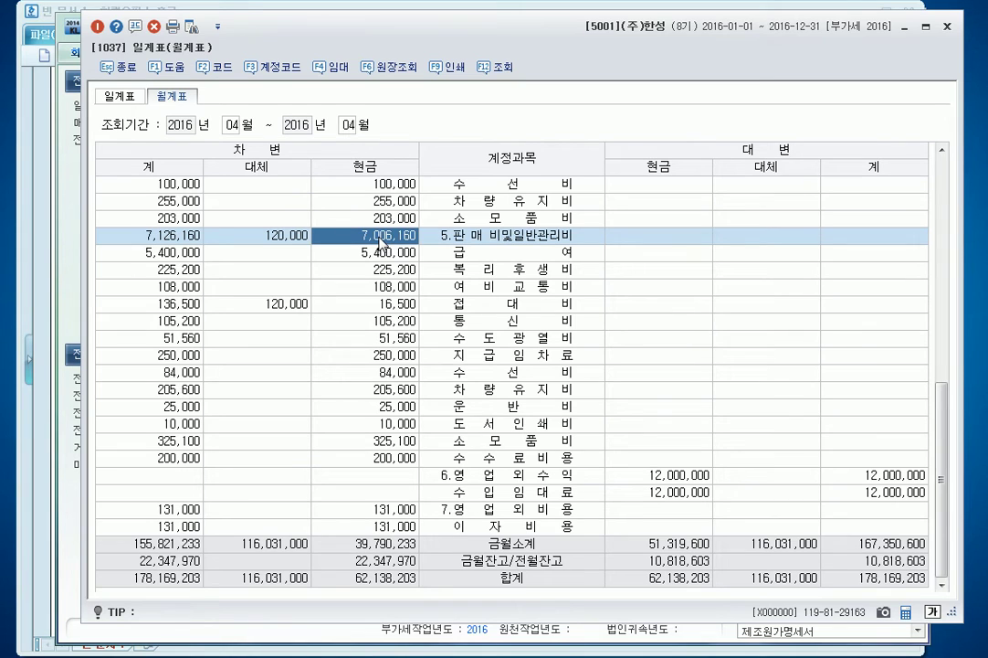
{"action": "left_click", "coordinate": [294, 237]}
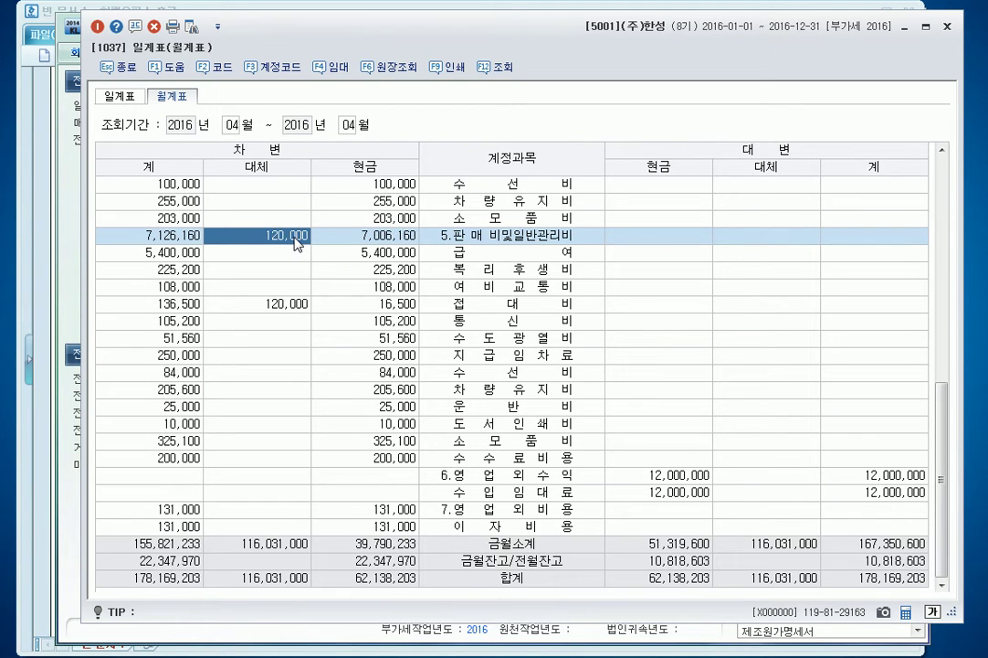
{"action": "left_click", "coordinate": [376, 240]}
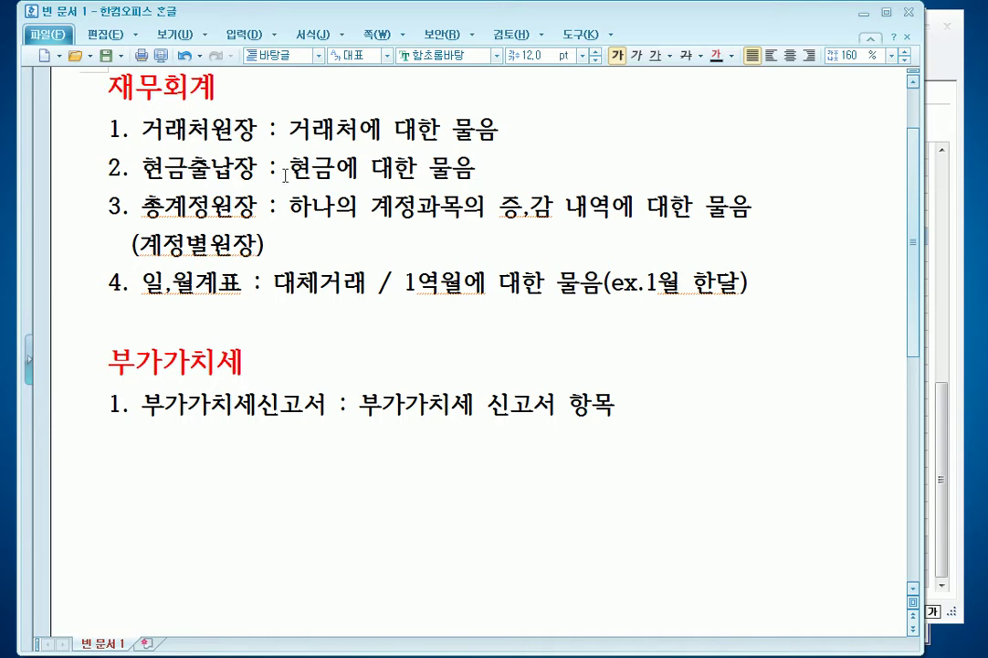
- Switch to the Hangul document and reword 총계정원장 item 3 to read "하나의 계정과목의 증,감,잔액에 대한 물음"
{"action": "triple_click", "coordinate": [225, 146]}
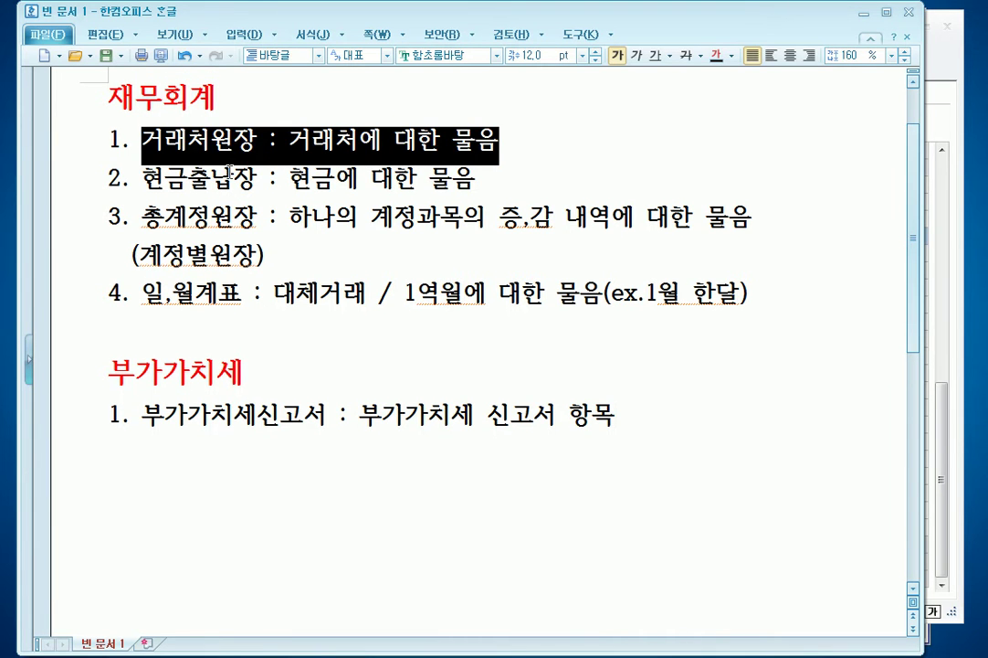
{"action": "triple_click", "coordinate": [230, 180]}
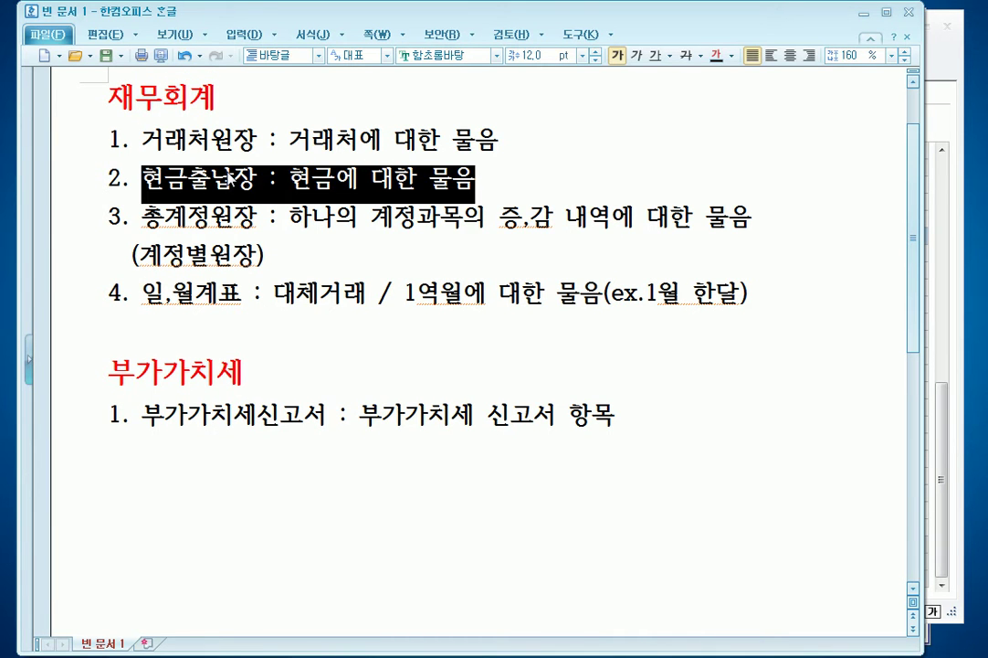
{"action": "left_click", "coordinate": [228, 176]}
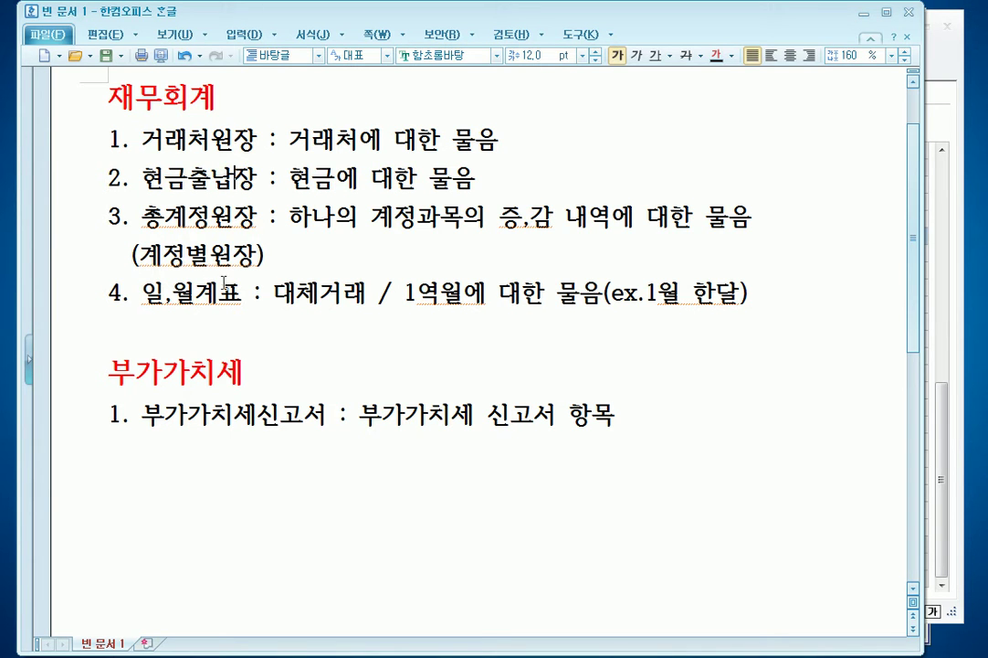
{"action": "left_click", "coordinate": [557, 218]}
{"action": "type", "text": ",ㅈㅏㄴㅇㅐㄱ"}
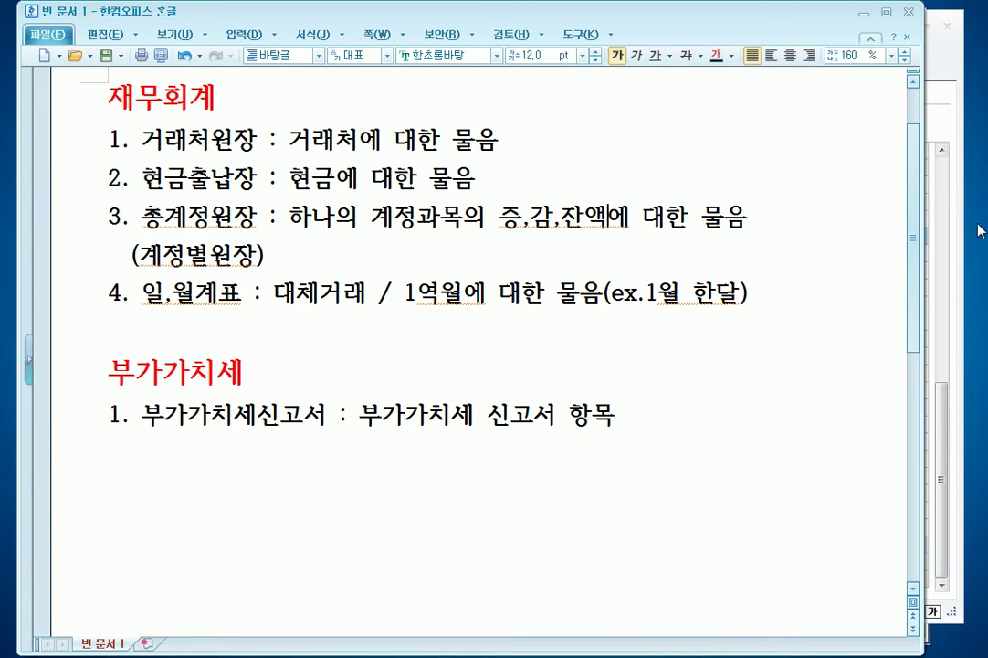
- Switch to KcLep, open the 총계정원장 and query account 0404 제품매출 for 2016년 01월 to 06월
{"action": "key", "text": "alt+Tab"}
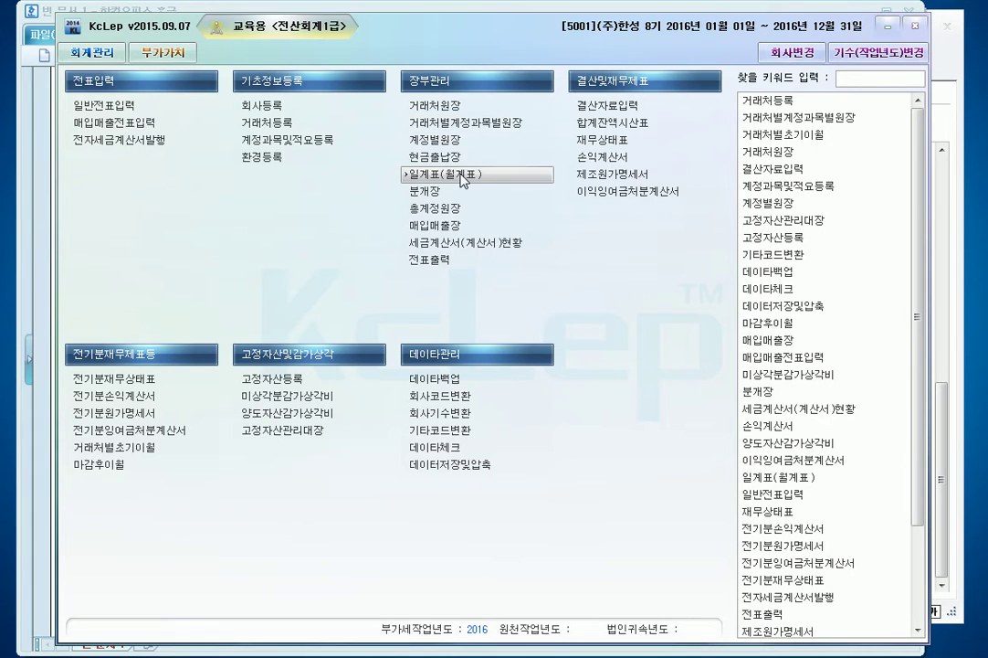
{"action": "left_click", "coordinate": [462, 208]}
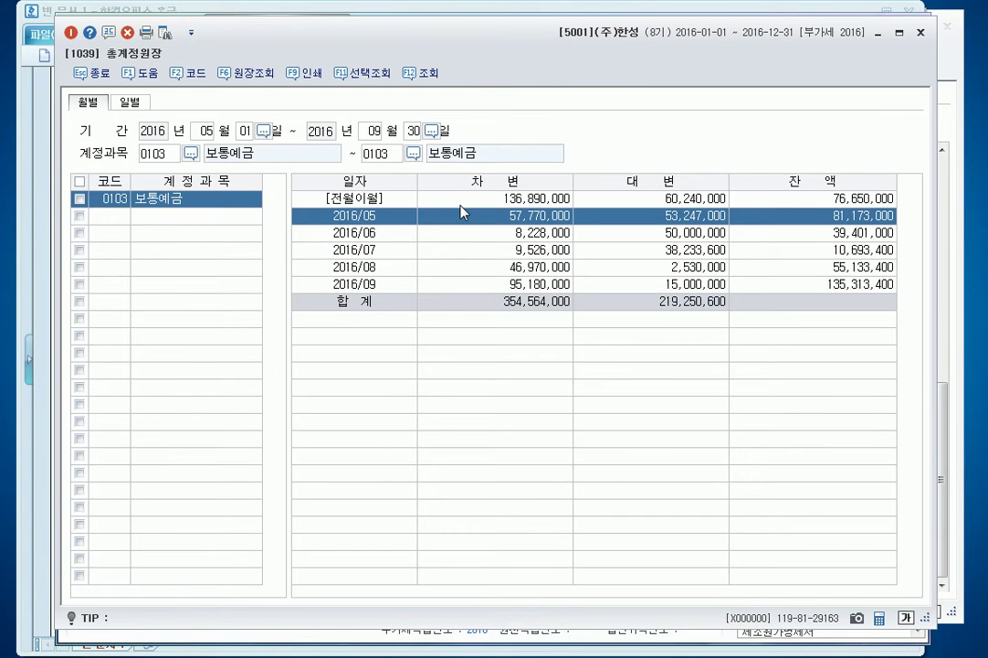
{"action": "left_click", "coordinate": [206, 134]}
{"action": "type", "text": "01"}
{"action": "type", "text": "06"}
{"action": "type", "text": "0404"}
{"action": "key", "text": "Return"}
{"action": "type", "text": "0404"}
{"action": "key", "text": "Return"}
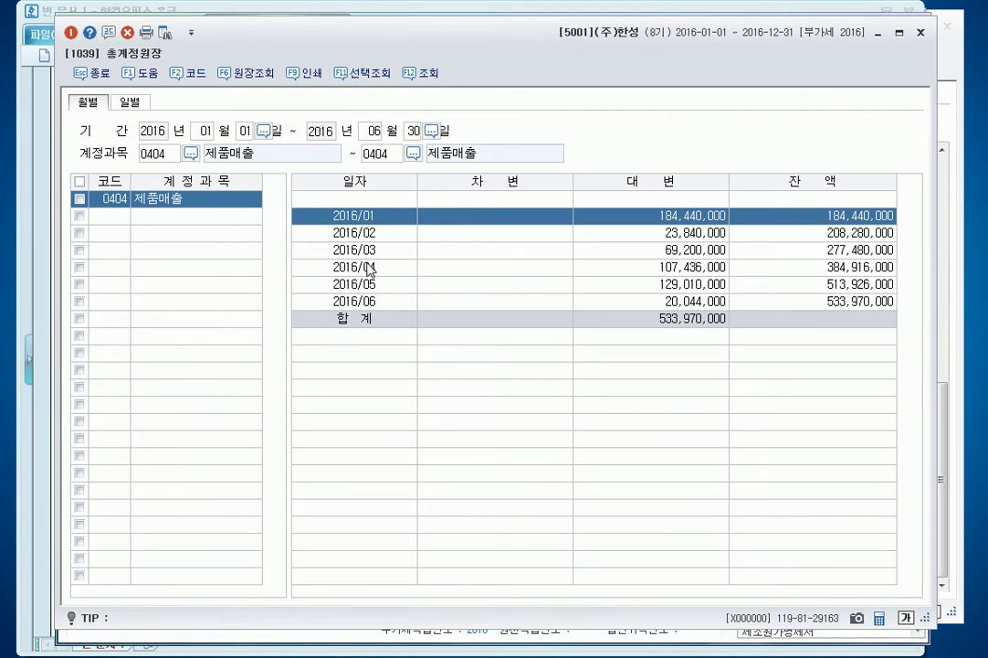
- Compare the monthly 대변 amounts of 제품매출 to find the months with the highest and lowest sales
{"action": "left_click", "coordinate": [606, 233]}
{"action": "left_click", "coordinate": [701, 256]}
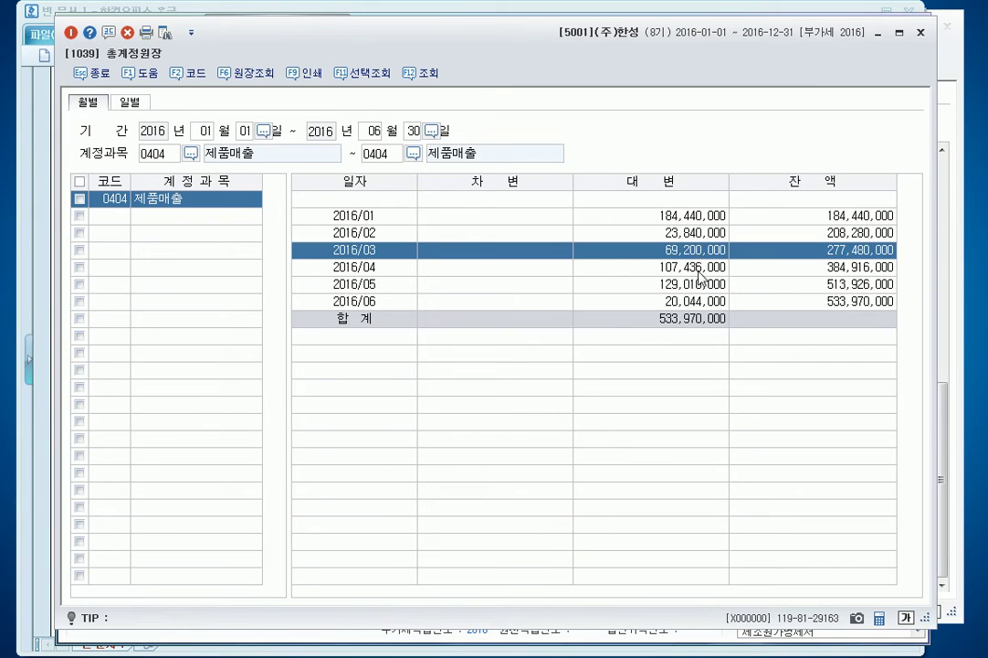
{"action": "left_click", "coordinate": [696, 221]}
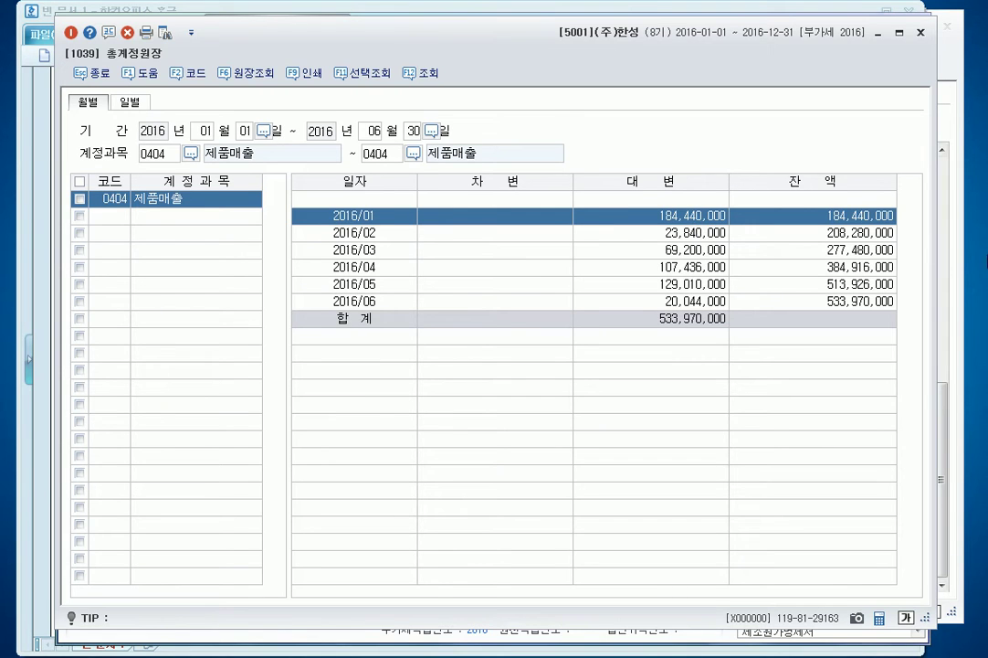
- Return to the Hangul document and add list item 2 under 부가가치세 reading "매입매출장 : 코드유형별 매출,매입금액"
{"action": "key", "text": "Escape"}
{"action": "scroll", "coordinate": [716, 217], "scroll_direction": "down", "scroll_amount": 3}
{"action": "left_click", "coordinate": [672, 229]}
{"action": "key", "text": "Return"}
{"action": "type", "text": "2. 매입매출장 "}
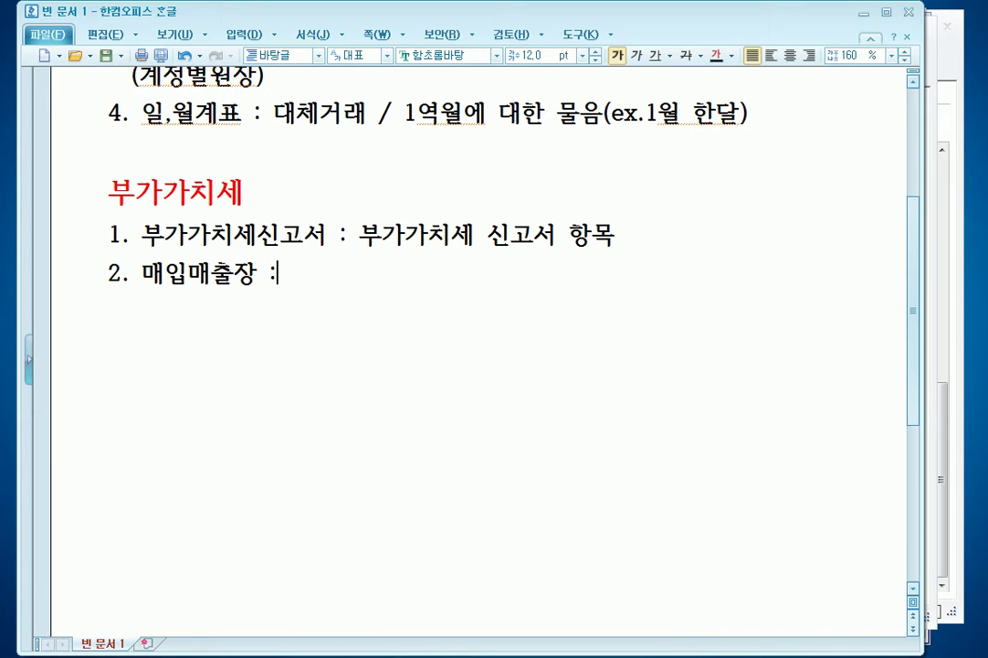
{"action": "type", "text": ":"}
{"action": "type", "text": " hz"}
{"action": "key", "text": "BackSpace"}
{"action": "key", "text": "BackSpace"}
{"action": "type", "text": "콤드유형별 및"}
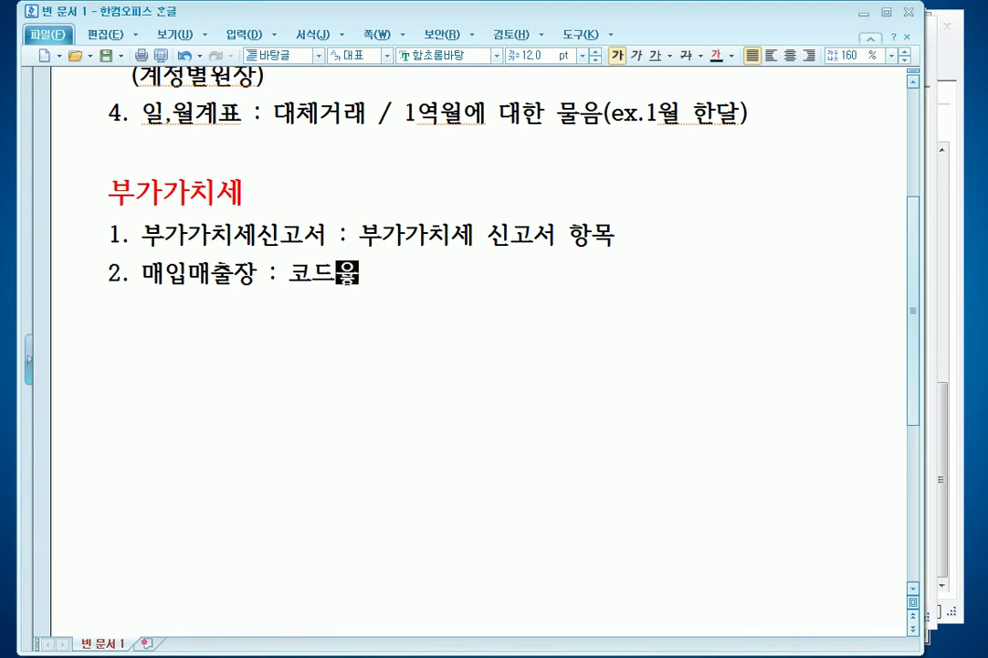
{"action": "type", "text": "출"}
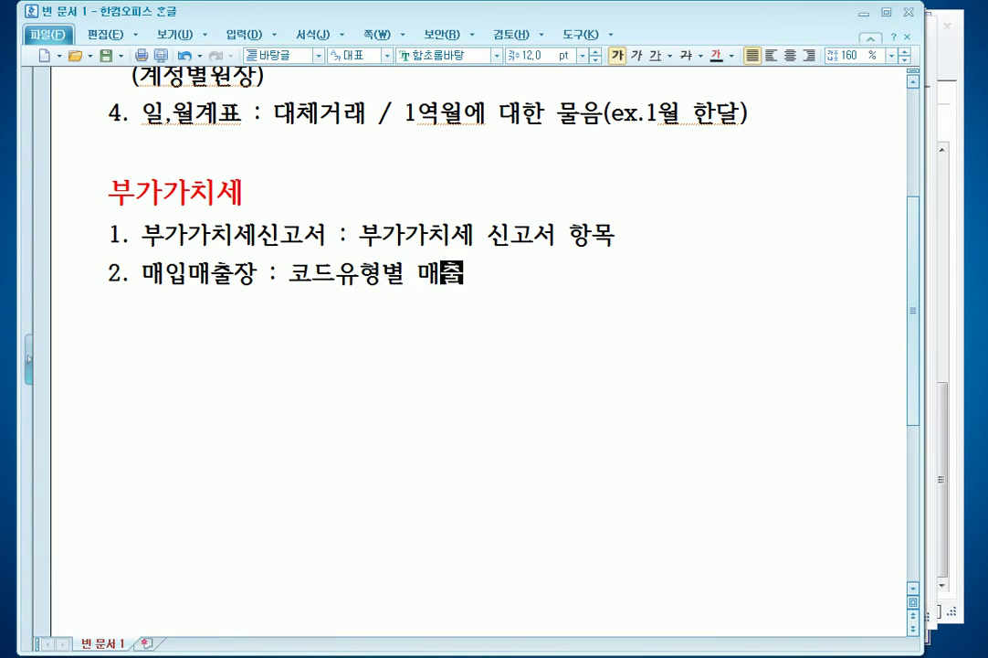
{"action": "type", "text": ",매입금ㅇㅐㄱ"}
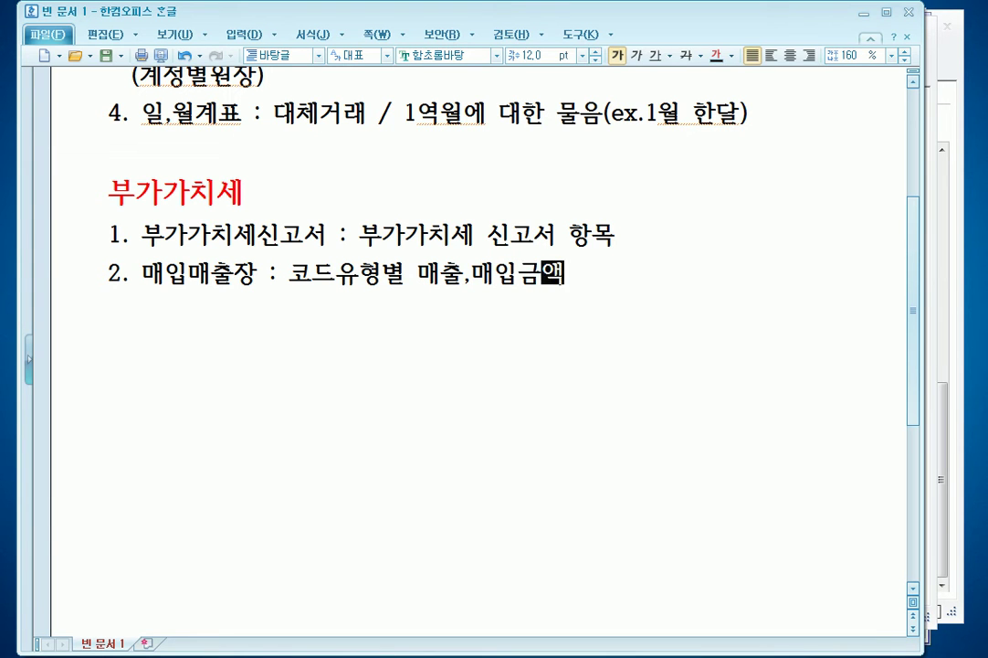
- Insert "매입매출전표입력의" before "코드유형별" in the 매입매출장 item under 부가가치세
{"action": "key", "text": "Left"}
{"action": "key", "text": "Left"}
{"action": "key", "text": "Left"}
{"action": "key", "text": "Left"}
{"action": "key", "text": "Left"}
{"action": "key", "text": "Left"}
{"action": "key", "text": "Left"}
{"action": "key", "text": "Left"}
{"action": "key", "text": "Left"}
{"action": "key", "text": "Left"}
{"action": "key", "text": "Left"}
{"action": "key", "text": "Left"}
{"action": "key", "text": "Left"}
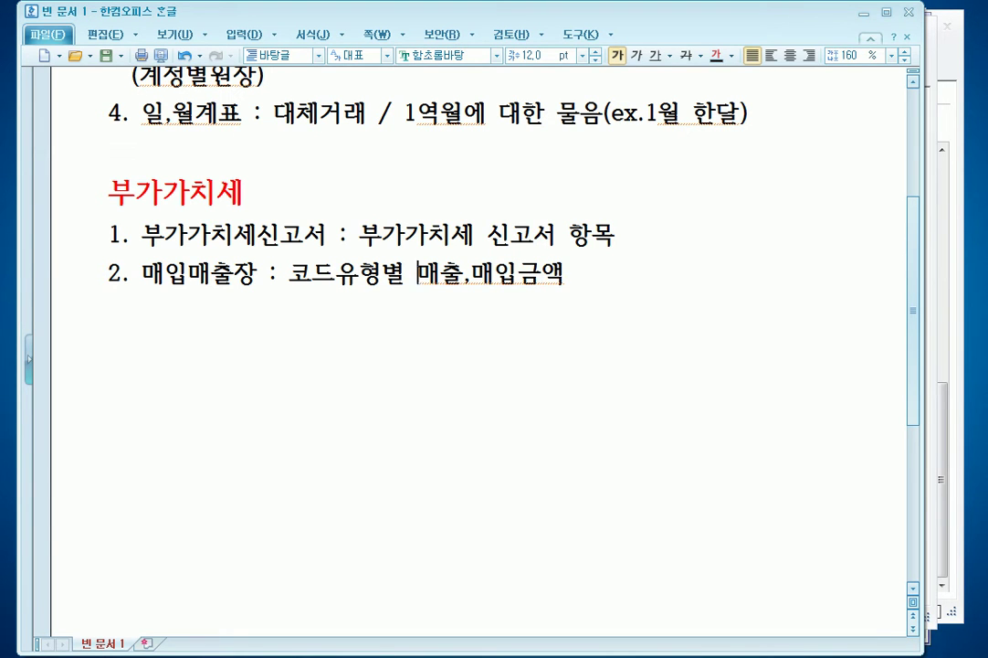
{"action": "key", "text": "Right"}
{"action": "type", "text": "매입매출전표"}
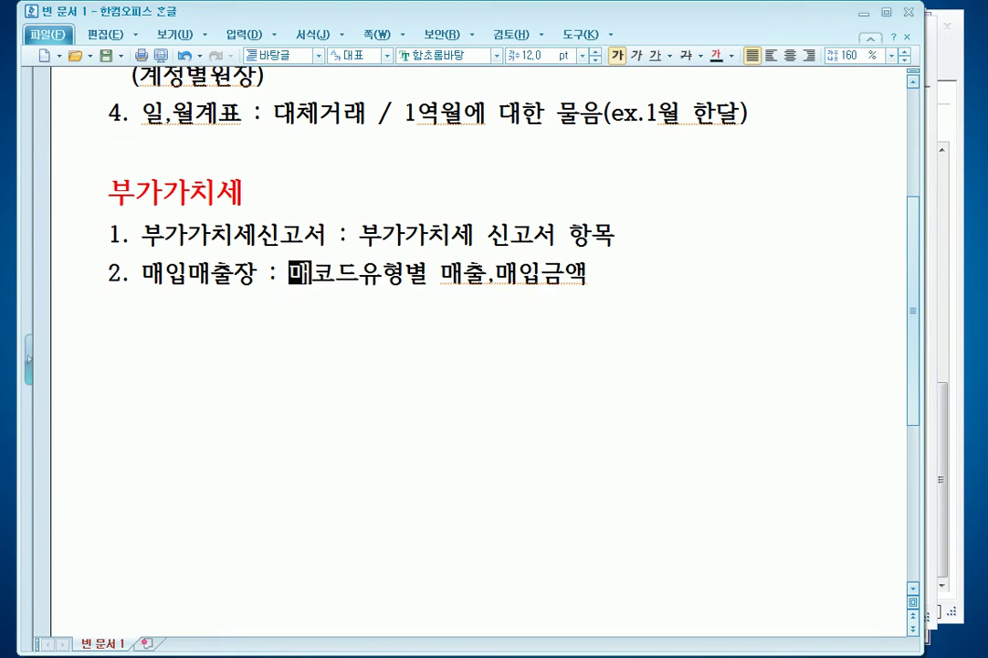
{"action": "type", "text": "입력의"}
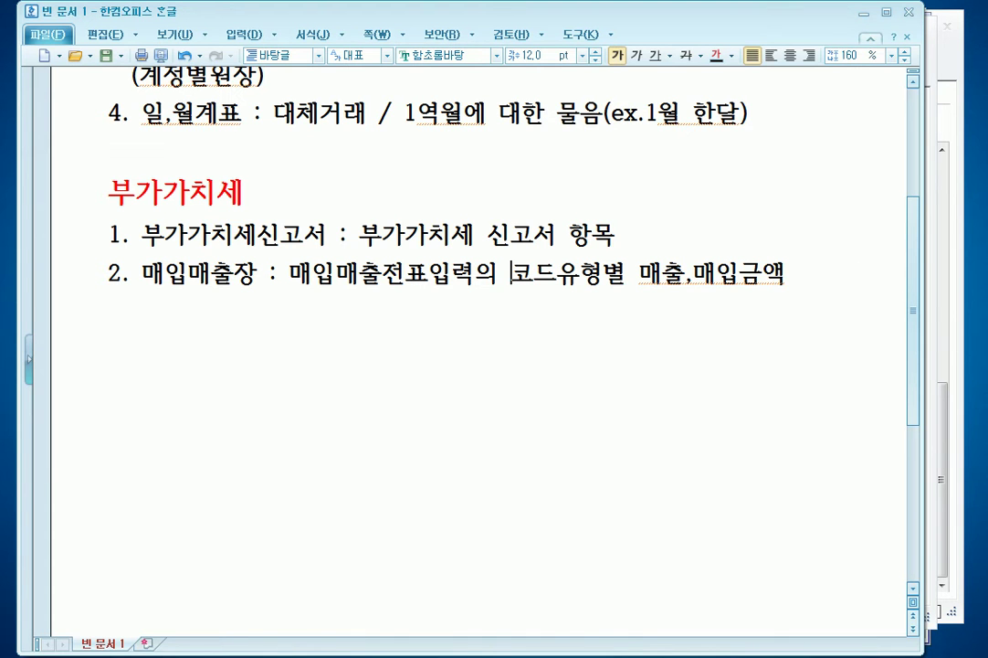
- Switch to KcLep, open the 매입매출장 and query 매출 of type 12.영세 for 2016년 01월 01일 to 06월 30일
{"action": "key", "text": "alt+Tab"}
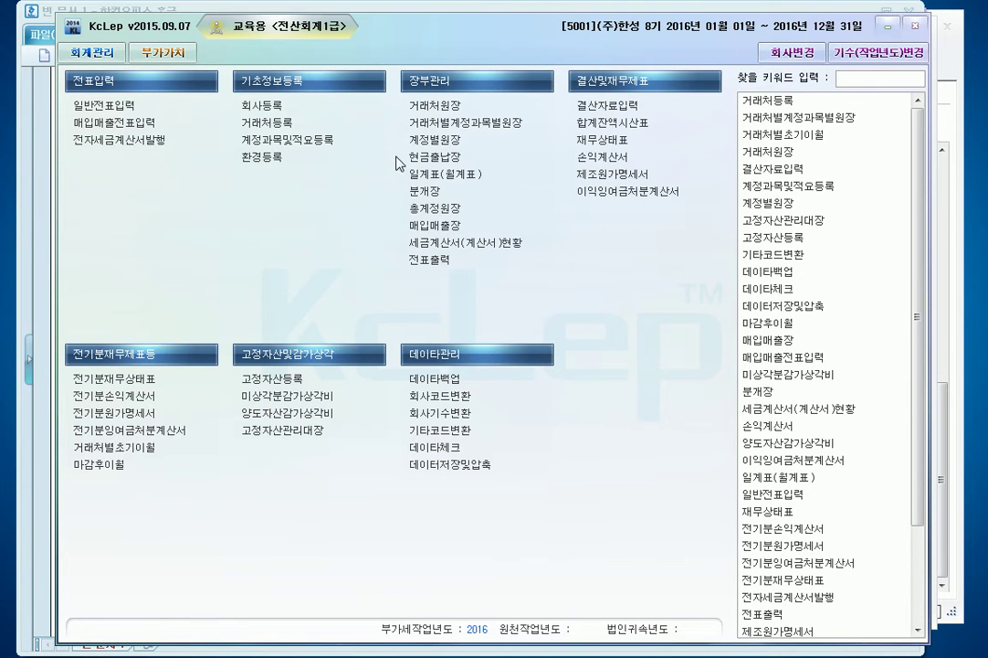
{"action": "left_click", "coordinate": [898, 26]}
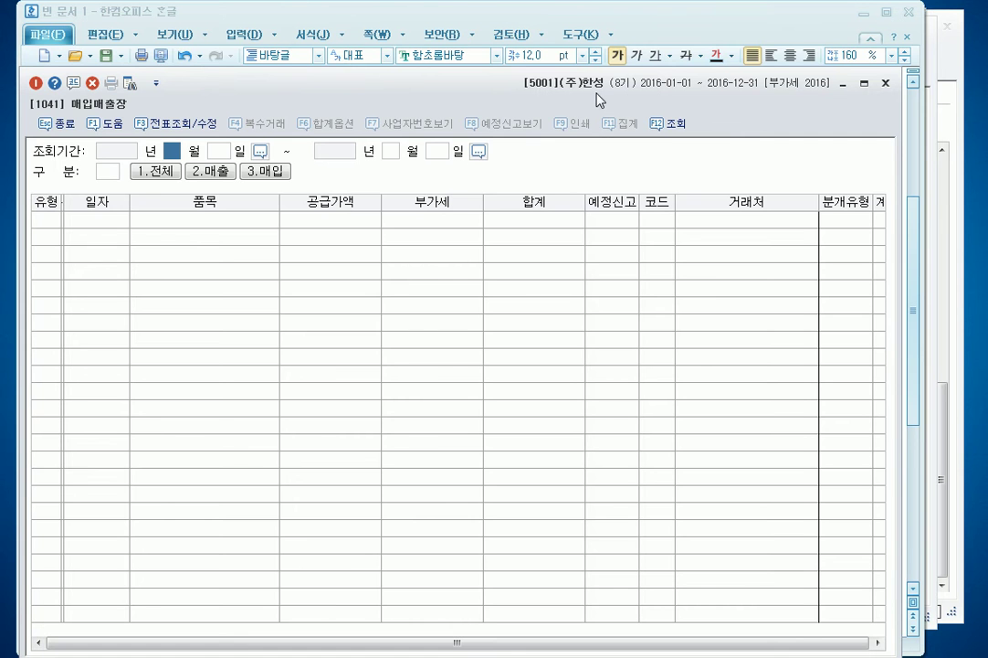
{"action": "type", "text": "01010630"}
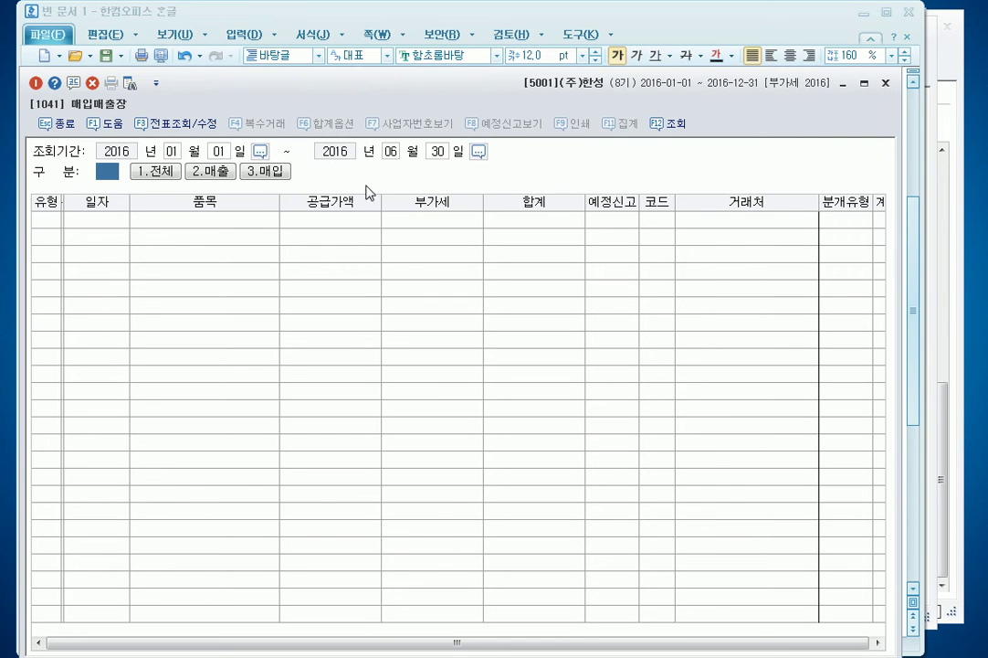
{"action": "left_click", "coordinate": [216, 172]}
{"action": "left_click", "coordinate": [407, 172]}
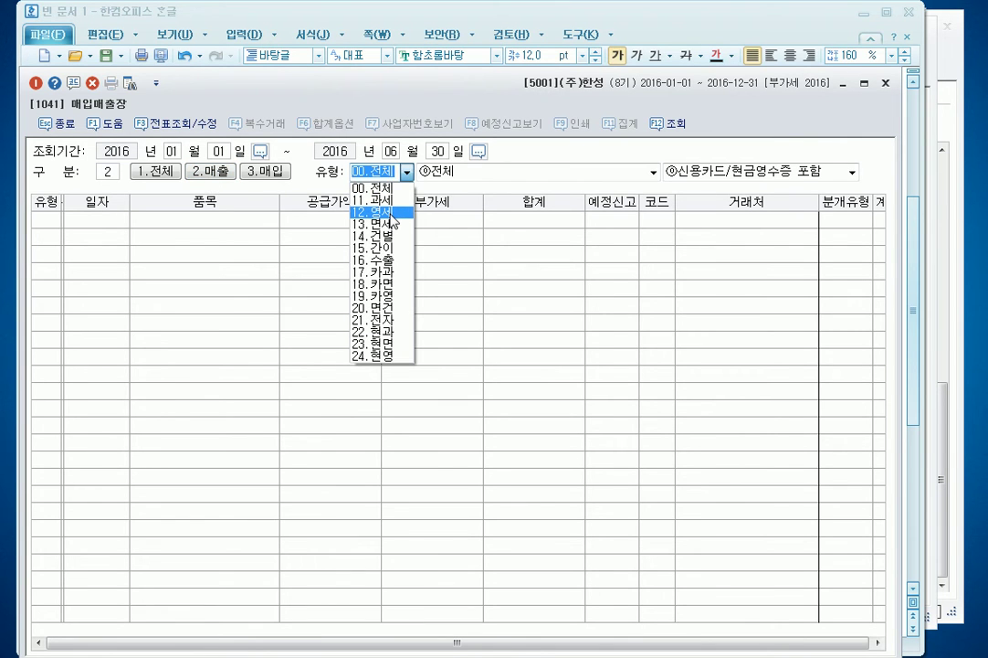
{"action": "left_click", "coordinate": [391, 215]}
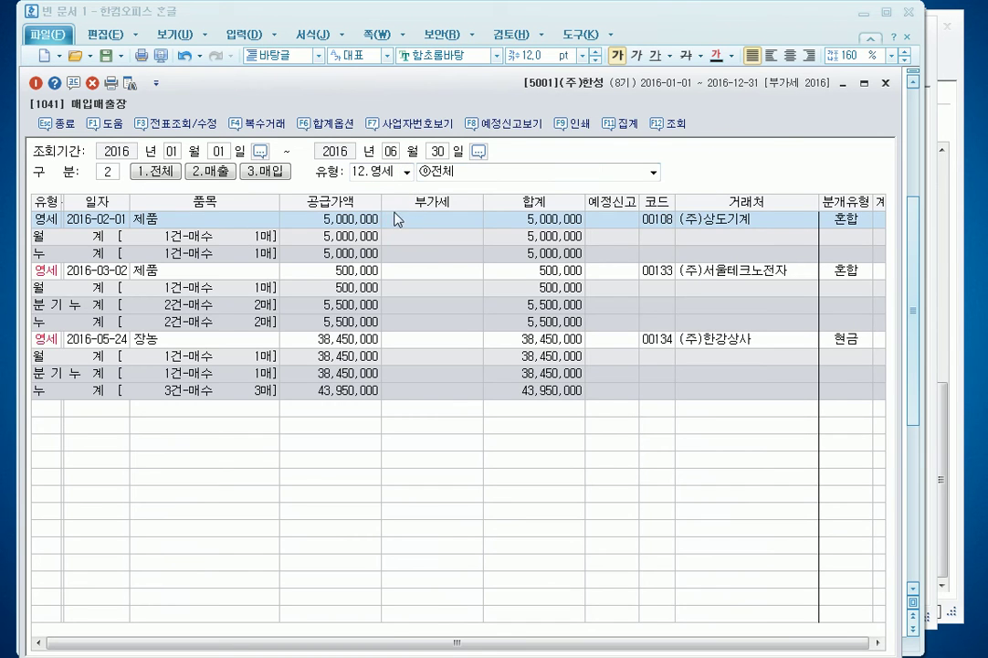
- Narrow the 영세 sales query to ①전자, check the final cumulative 공급가액 and close the 매입매출장
{"action": "left_click", "coordinate": [653, 172]}
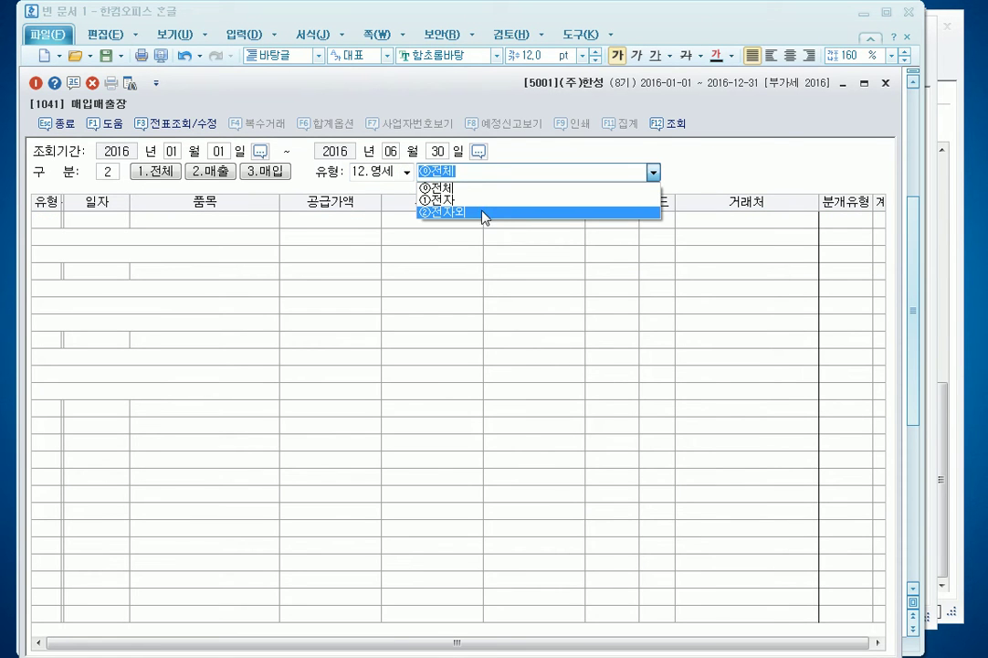
{"action": "left_click", "coordinate": [483, 200]}
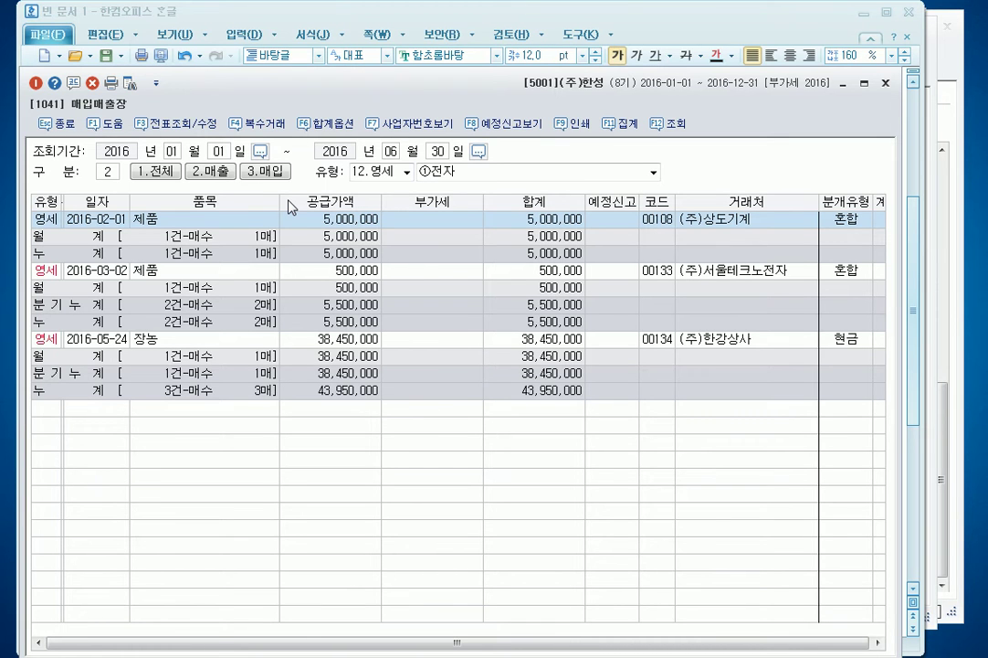
{"action": "left_click", "coordinate": [369, 393]}
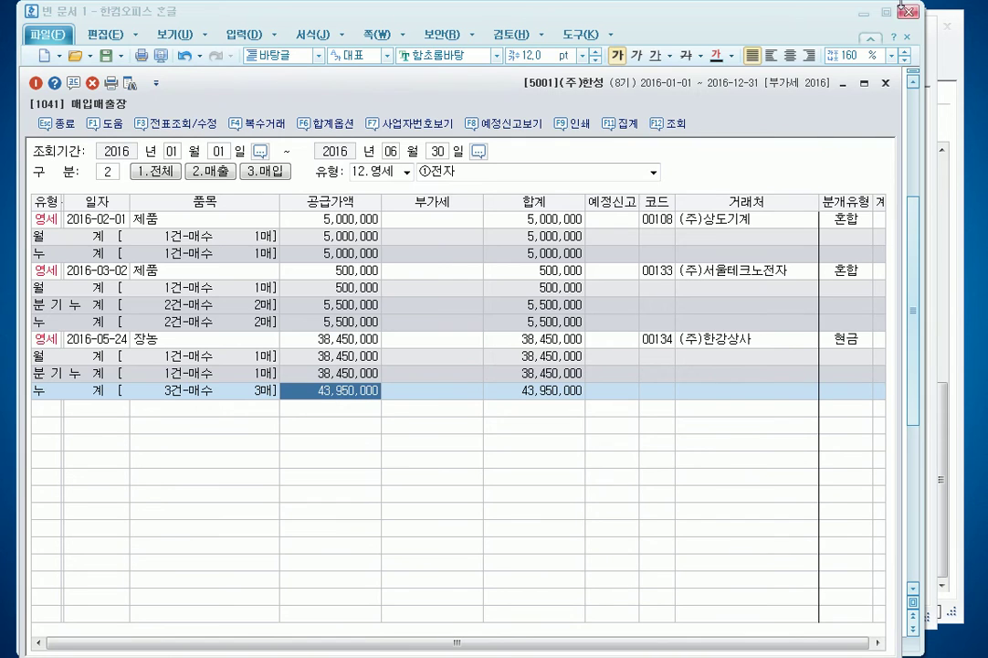
{"action": "left_click", "coordinate": [885, 83]}
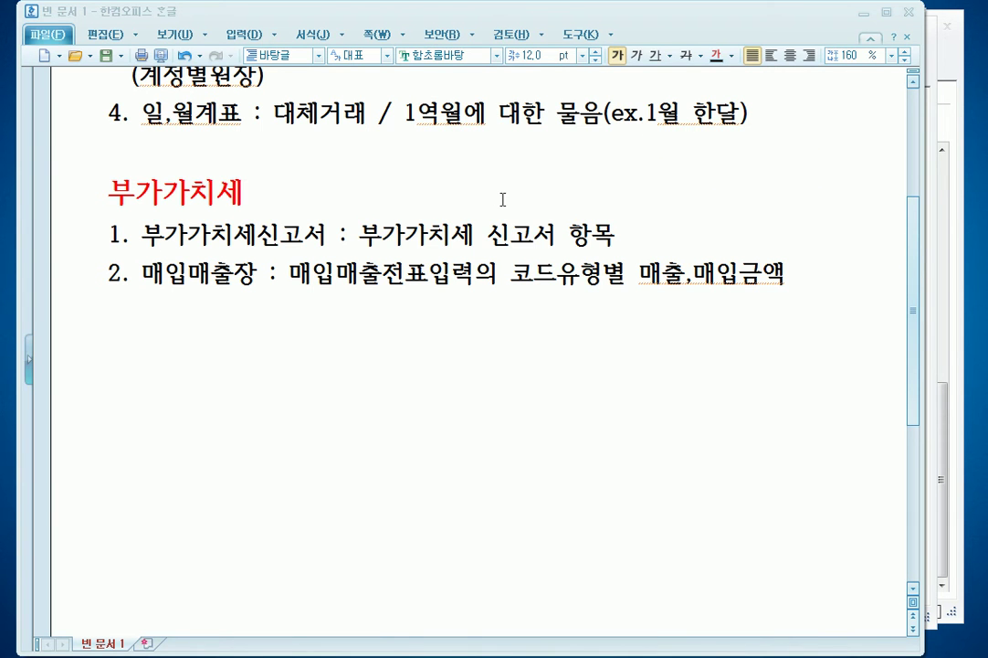
- Review the 현금출납장 item in the Hangul notes, then query KcLep's 현금출납장 for 2016년 5월 1일 to 6월 30일
{"action": "left_click", "coordinate": [425, 169]}
{"action": "scroll", "coordinate": [379, 262], "scroll_direction": "up", "scroll_amount": 5}
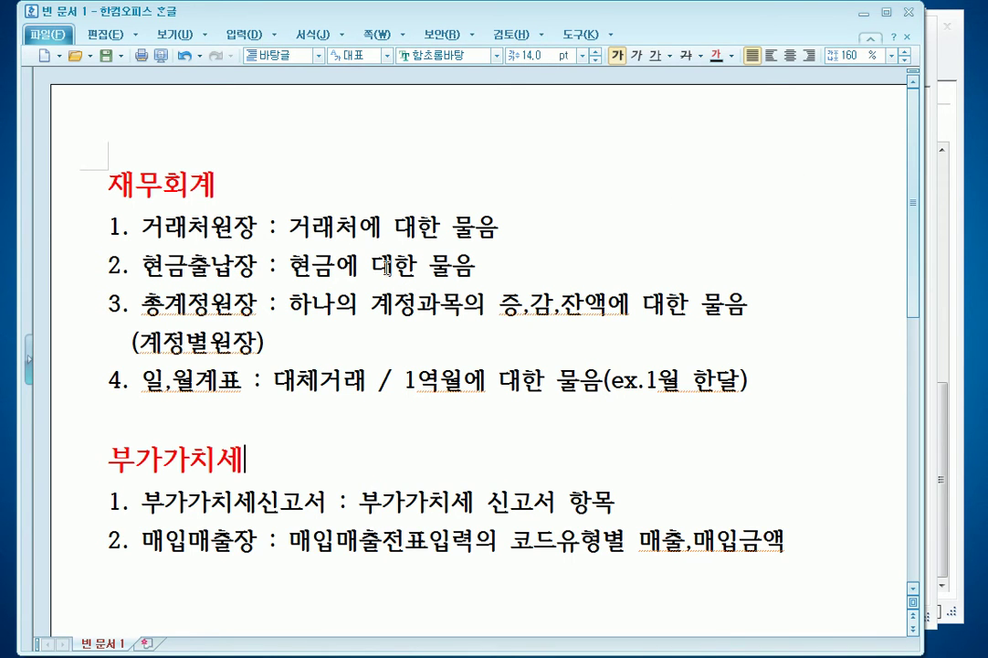
{"action": "left_click_drag", "start_coordinate": [336, 265], "coordinate": [350, 274]}
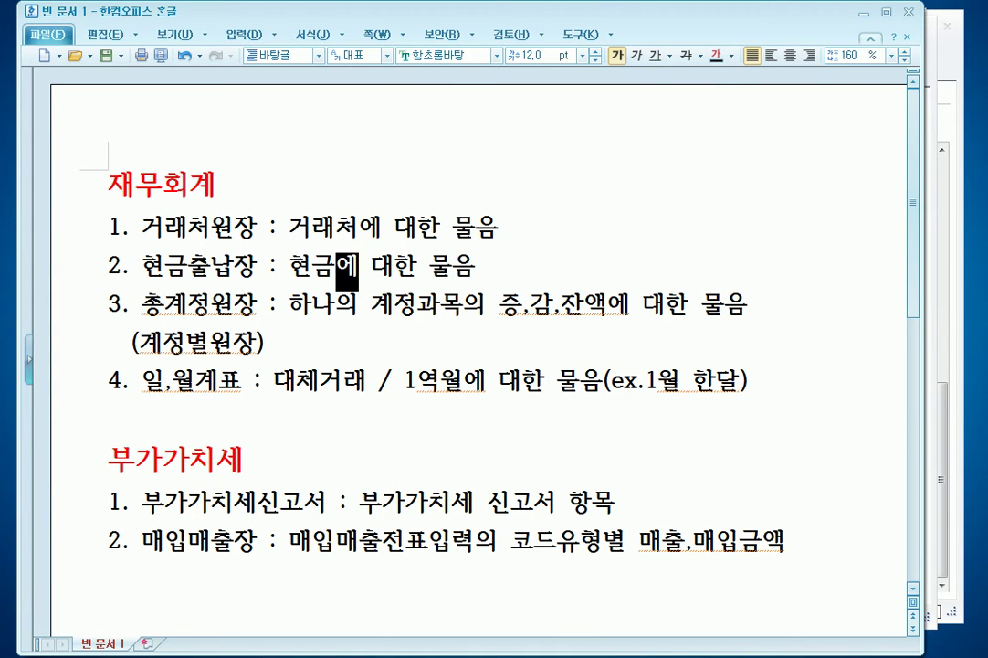
{"action": "key", "text": "alt+Tab"}
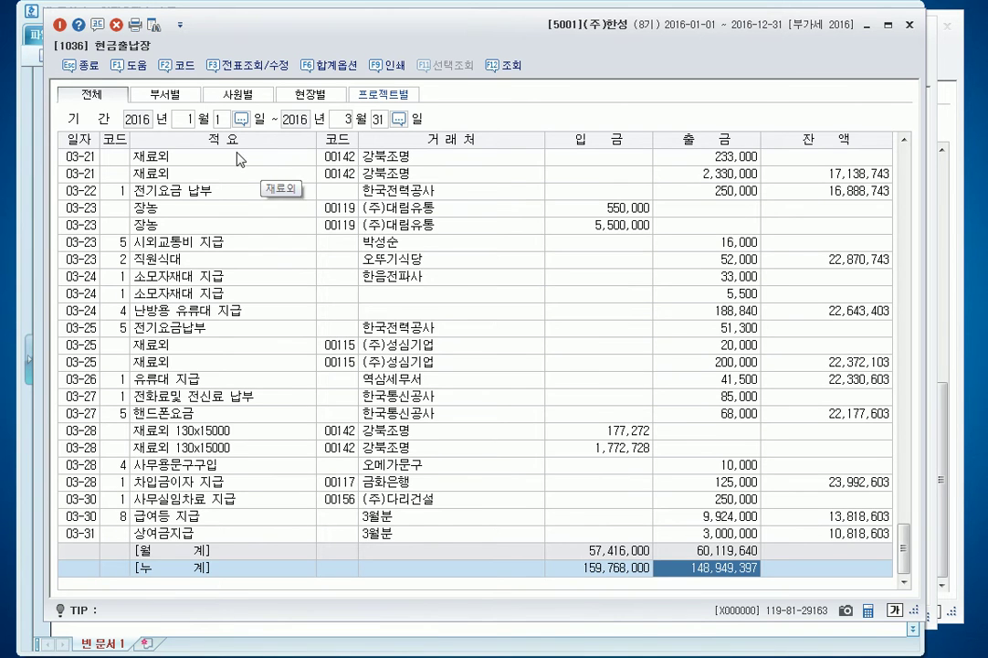
{"action": "left_click", "coordinate": [192, 121]}
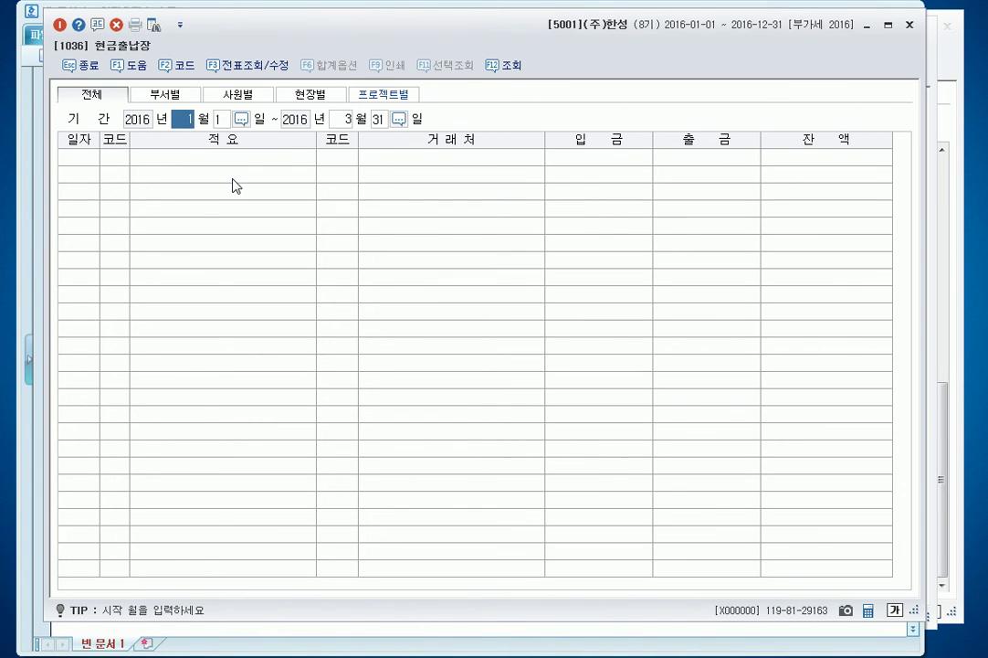
{"action": "type", "text": "5"}
{"action": "key", "text": "Return"}
{"action": "key", "text": "Return"}
{"action": "type", "text": "6"}
{"action": "key", "text": "Return"}
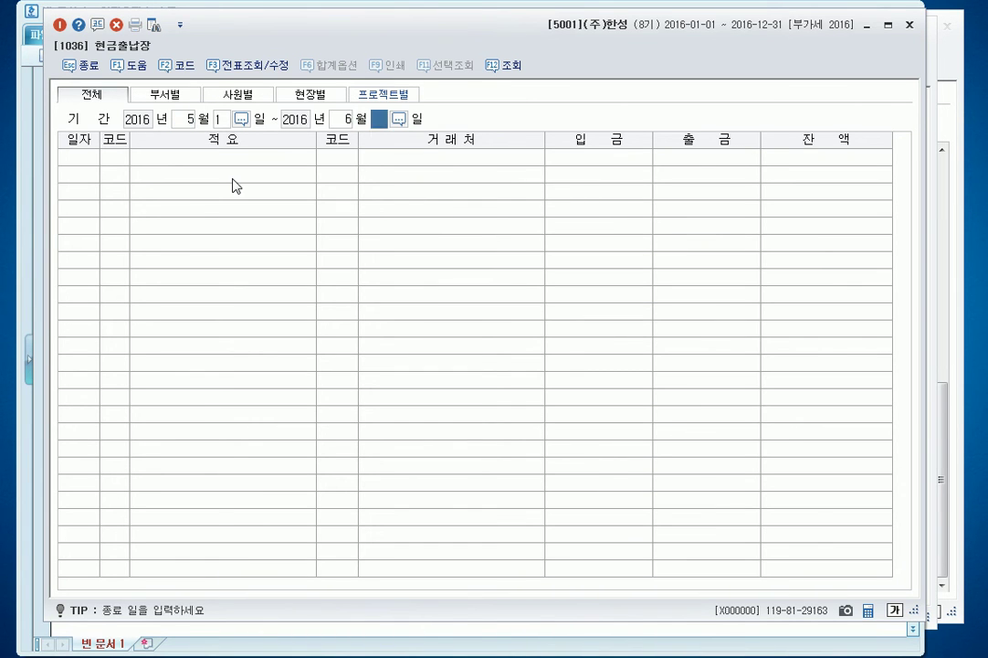
{"action": "type", "text": "30"}
{"action": "key", "text": "Return"}
- Compare the monthly 입금 totals for May and June in the 현금출납장
{"action": "scroll", "coordinate": [419, 410], "scroll_direction": "down", "scroll_amount": 5}
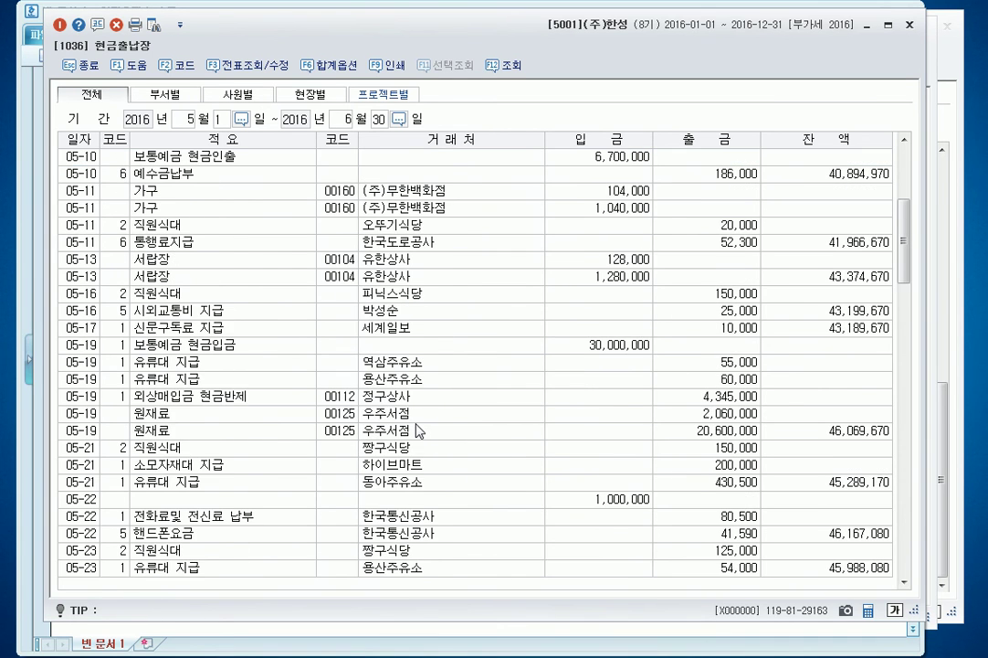
{"action": "scroll", "coordinate": [420, 430], "scroll_direction": "down", "scroll_amount": 9}
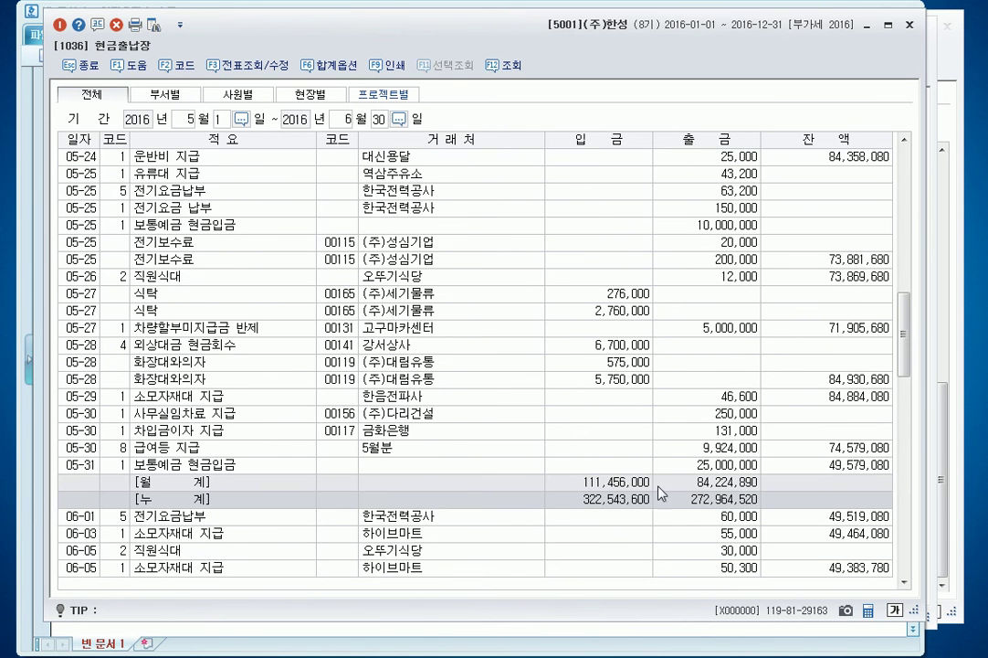
{"action": "left_click", "coordinate": [638, 484]}
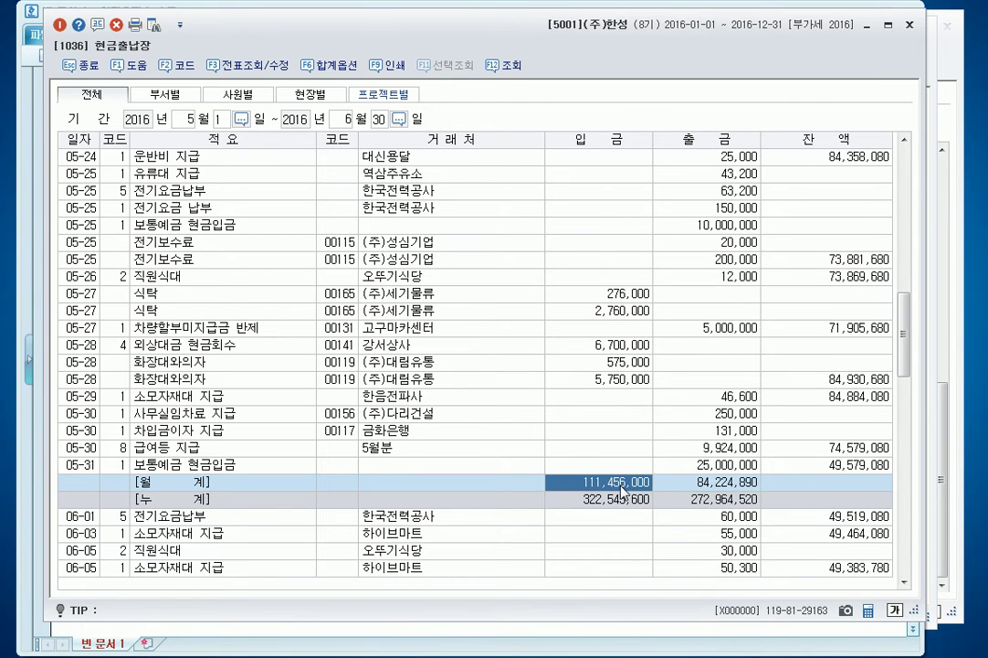
{"action": "scroll", "coordinate": [622, 492], "scroll_direction": "down", "scroll_amount": 8}
{"action": "scroll", "coordinate": [624, 539], "scroll_direction": "down", "scroll_amount": 11}
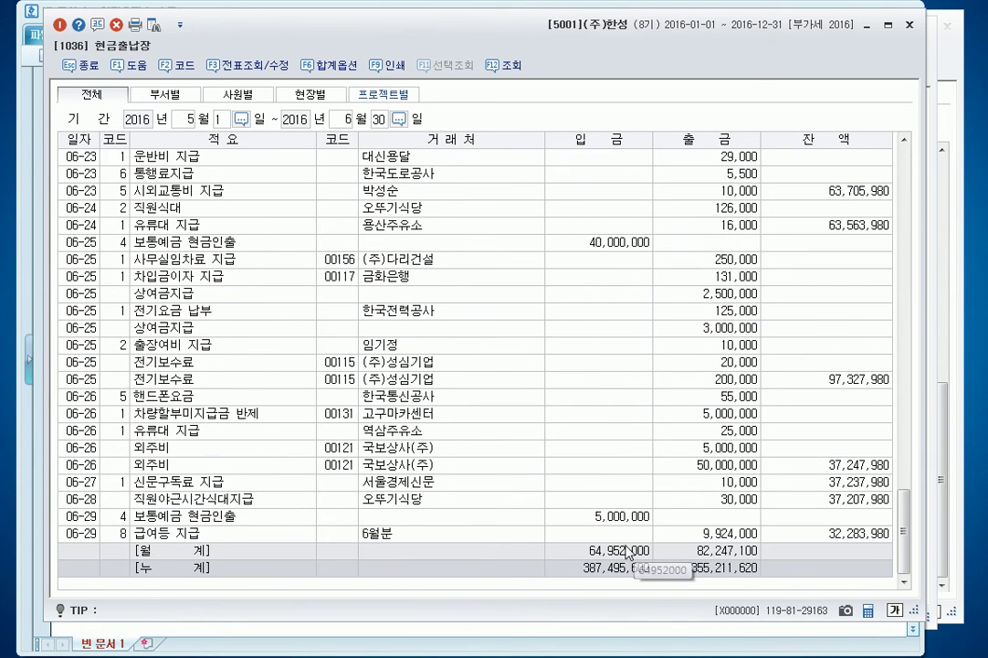
{"action": "left_click", "coordinate": [631, 551]}
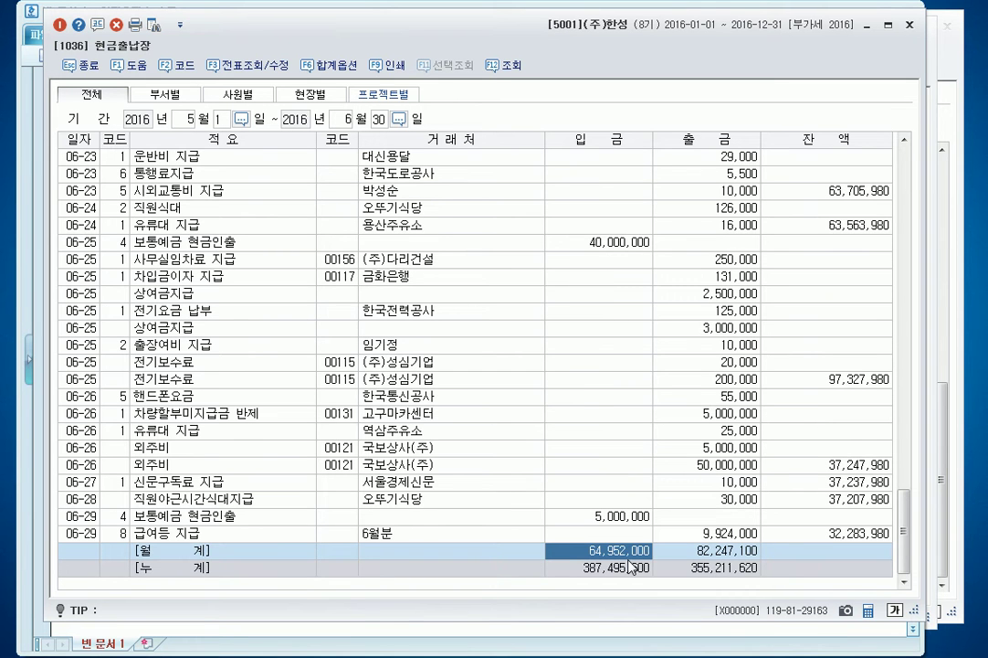
{"action": "scroll", "coordinate": [632, 560], "scroll_direction": "up", "scroll_amount": 12}
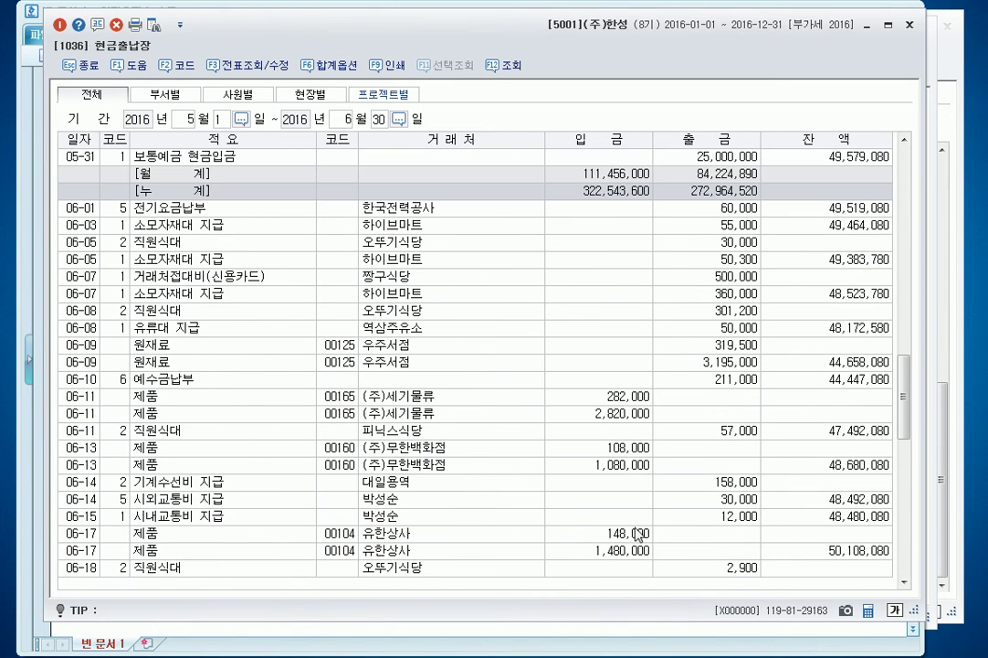
{"action": "left_click", "coordinate": [589, 175]}
{"action": "scroll", "coordinate": [653, 269], "scroll_direction": "up", "scroll_amount": 2}
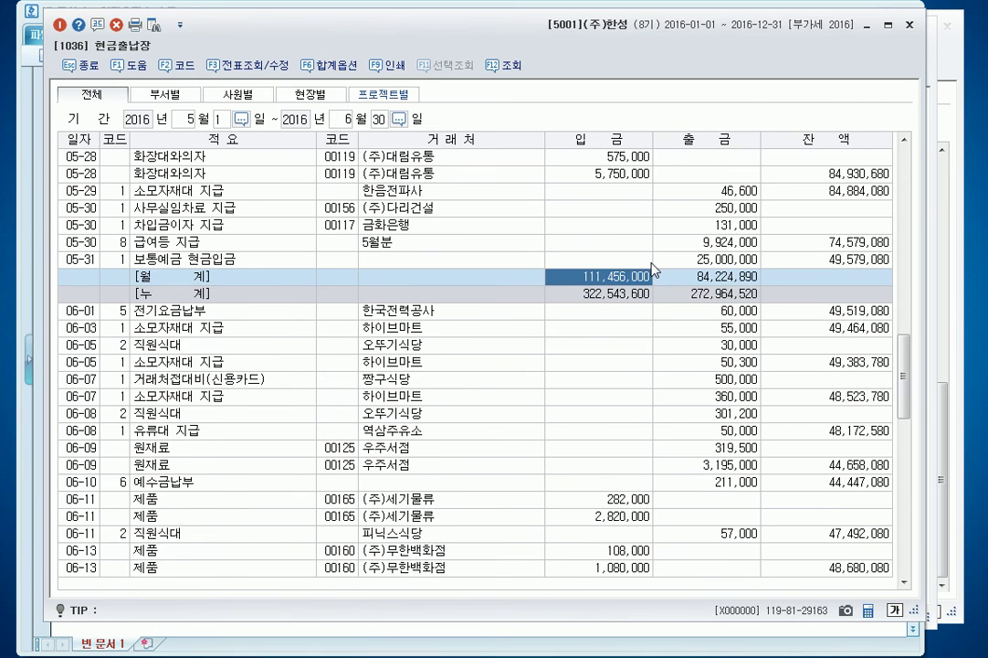
{"action": "scroll", "coordinate": [654, 274], "scroll_direction": "down", "scroll_amount": 11}
{"action": "scroll", "coordinate": [624, 420], "scroll_direction": "down", "scroll_amount": 3}
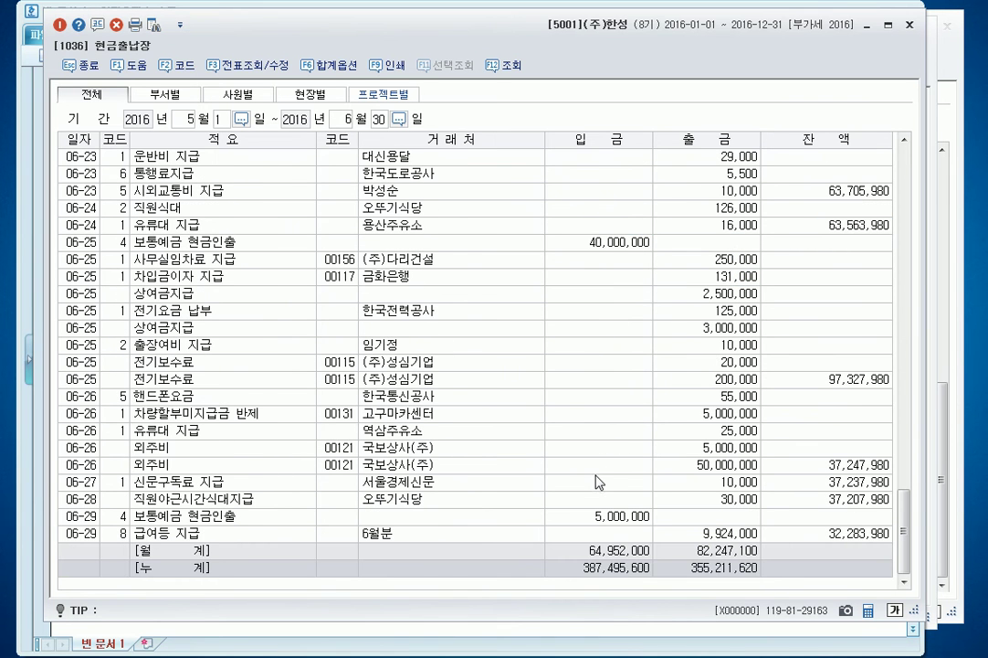
{"action": "left_click", "coordinate": [633, 555]}
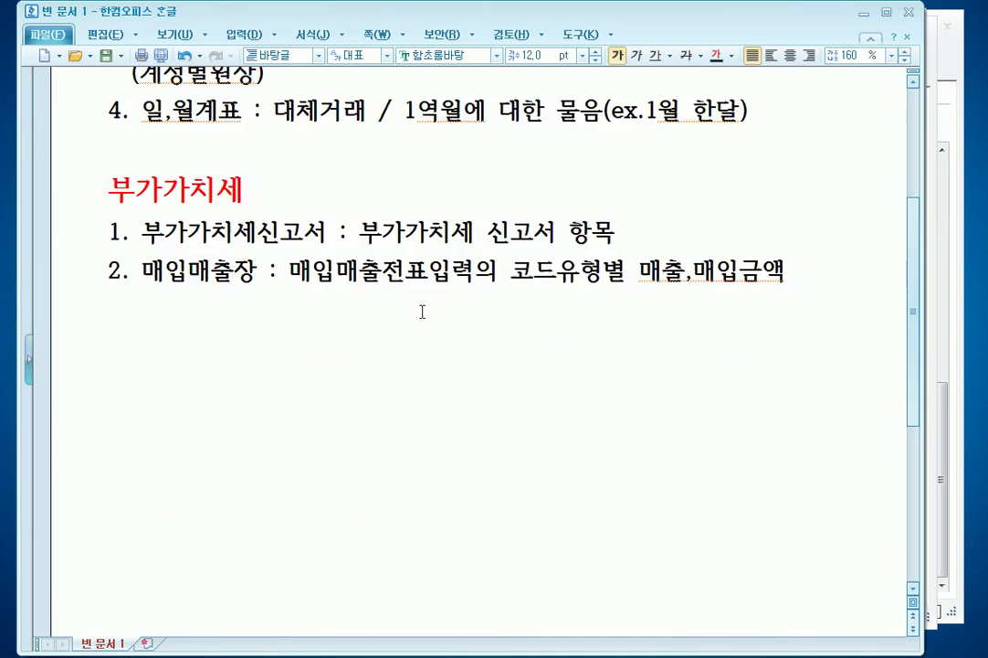
- In the Hangul document, add "현금및현금성자산" below the 부가가치세 list with items "(1) 현금", "(2) 보통예금, 당좌예금" and "(3) 현금성자산"
{"action": "scroll", "coordinate": [419, 309], "scroll_direction": "down", "scroll_amount": 2}
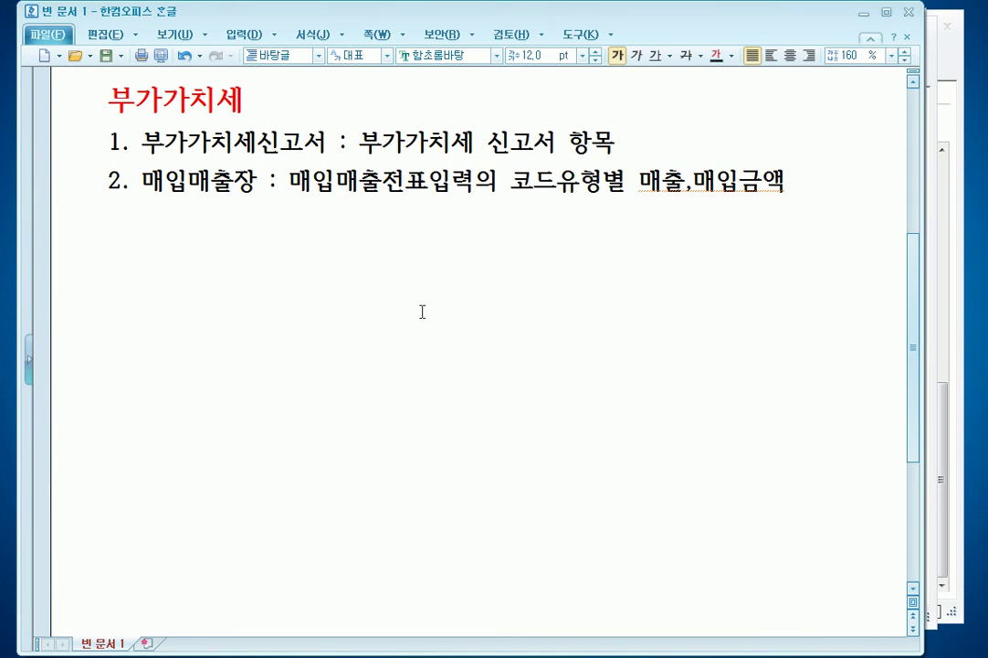
{"action": "type", "text": "현금미ㅊ현금성자사ㄴ"}
{"action": "key", "text": "Return"}
{"action": "type", "text": "(1) 현금"}
{"action": "key", "text": "Return"}
{"action": "type", "text": "(2) 보통예금, 당좌예금"}
{"action": "key", "text": "Return"}
{"action": "type", "text": "(3) 현금성자산"}
{"action": "key", "text": "Return"}
- Add two example journal entries below the list: "현금 100 / 이자수익 100" and "보통예금 100 / 이자수익 100"
{"action": "key", "text": "Return"}
{"action": "type", "text": "현그"}
{"action": "type", "text": "ㅁ 100 /"}
{"action": "type", "text": " 이자수익"}
{"action": "type", "text": "  100"}
{"action": "key", "text": "Return"}
{"action": "type", "text": "ㅂㅗ통예금  100,"}
{"action": "key", "text": "BackSpace"}
{"action": "type", "text": "/ 이자수이ㄱ  100"}
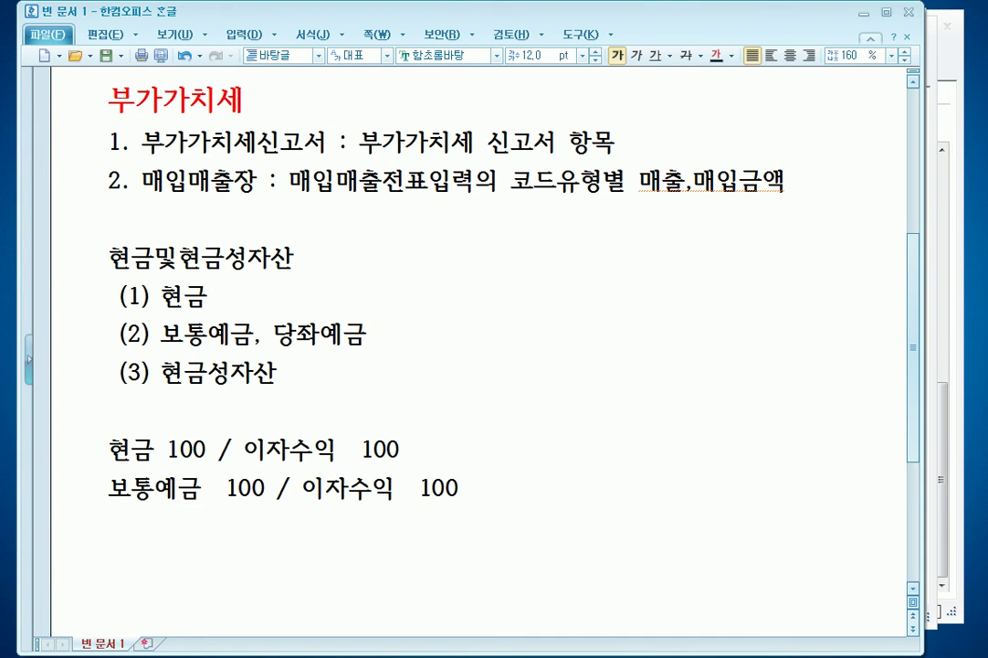
- Add the line "현금및현금성자산 200" below the journal entries and highlight list item (2) 보통예금, 당좌예금
{"action": "scroll", "coordinate": [417, 309], "scroll_direction": "down", "scroll_amount": 2}
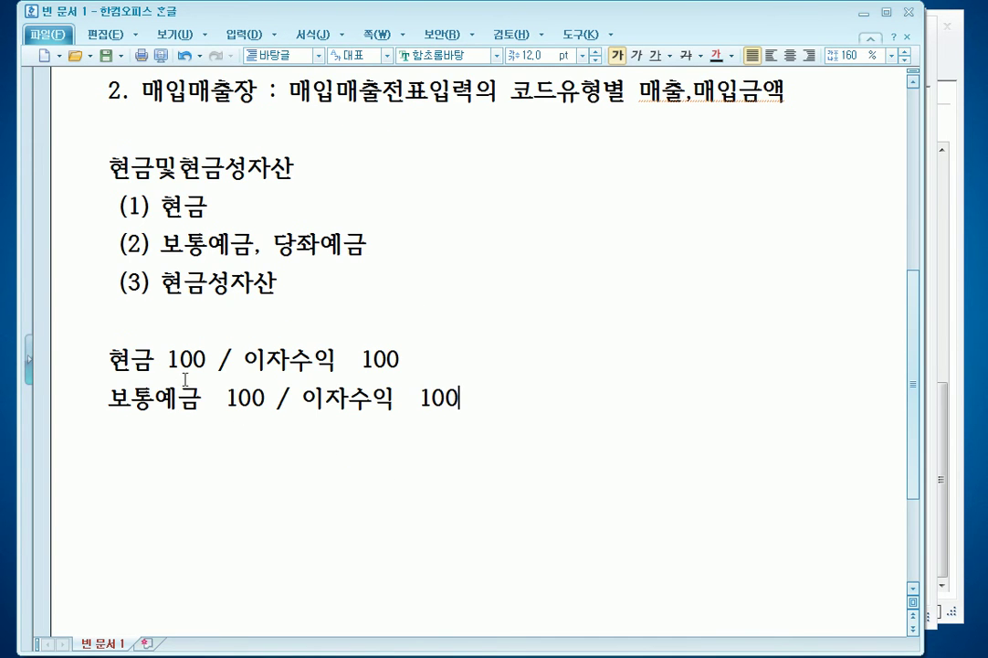
{"action": "key", "text": "Return"}
{"action": "key", "text": "Return"}
{"action": "type", "text": "현금및"}
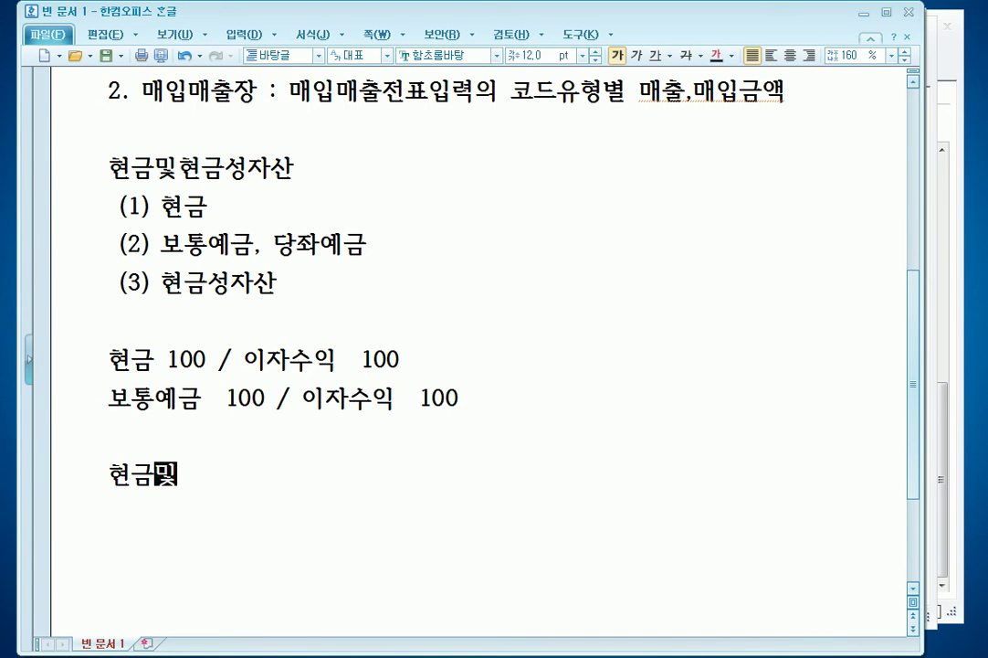
{"action": "type", "text": "현ㄱ금성자산   200"}
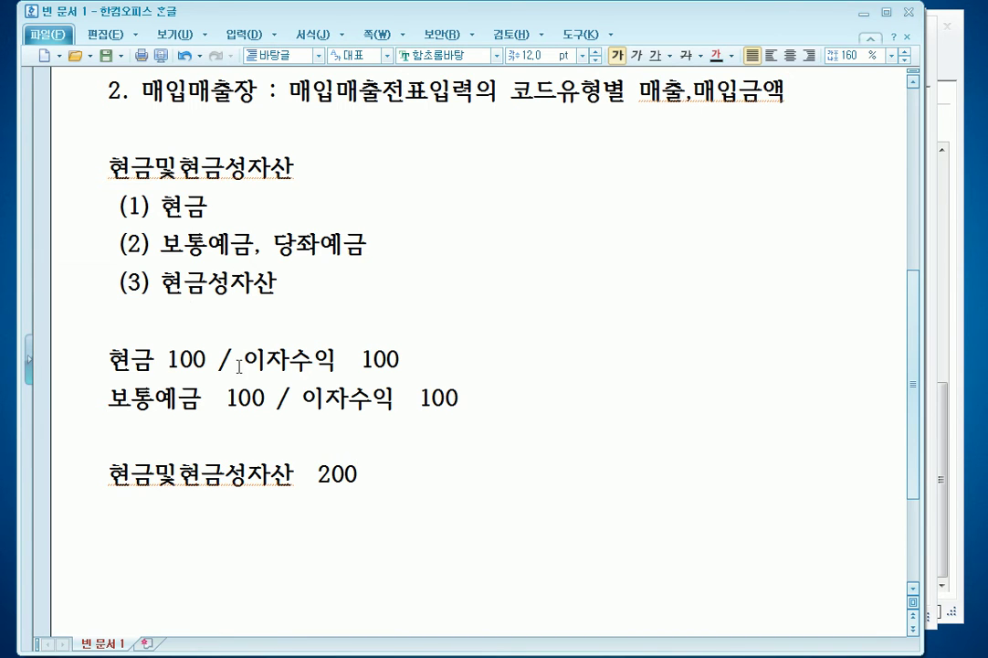
{"action": "left_click_drag", "start_coordinate": [231, 243], "coordinate": [356, 239]}
{"action": "triple_click", "coordinate": [357, 239]}
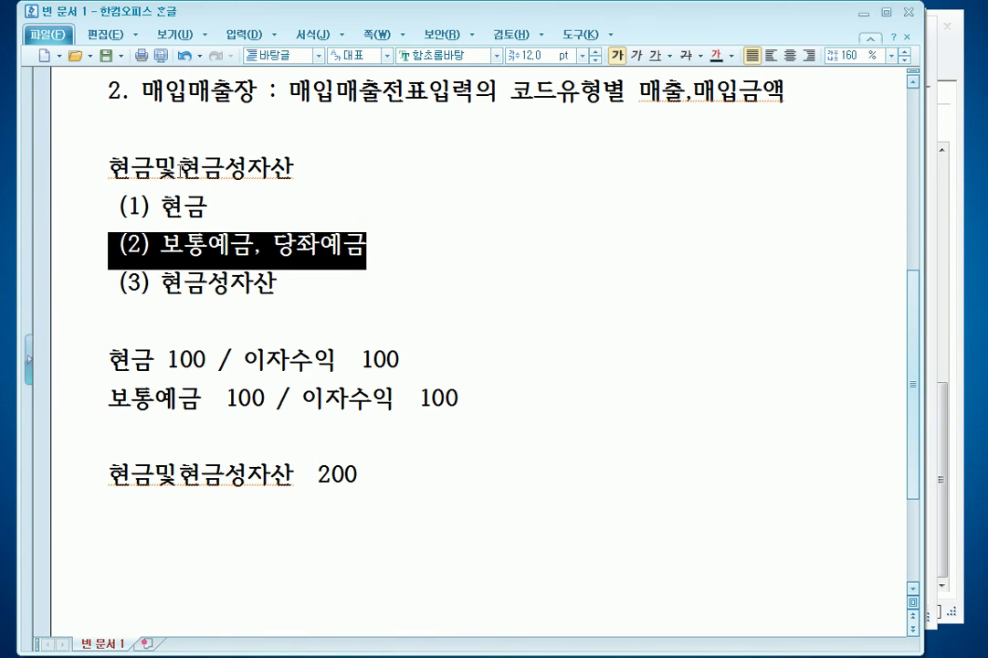
- Add the line "5. 합계잔액시산표 : 현금및현금성자산, 매출채권, 매입채무" at the end of the 재무회계 list
{"action": "scroll", "coordinate": [220, 169], "scroll_direction": "up", "scroll_amount": 3}
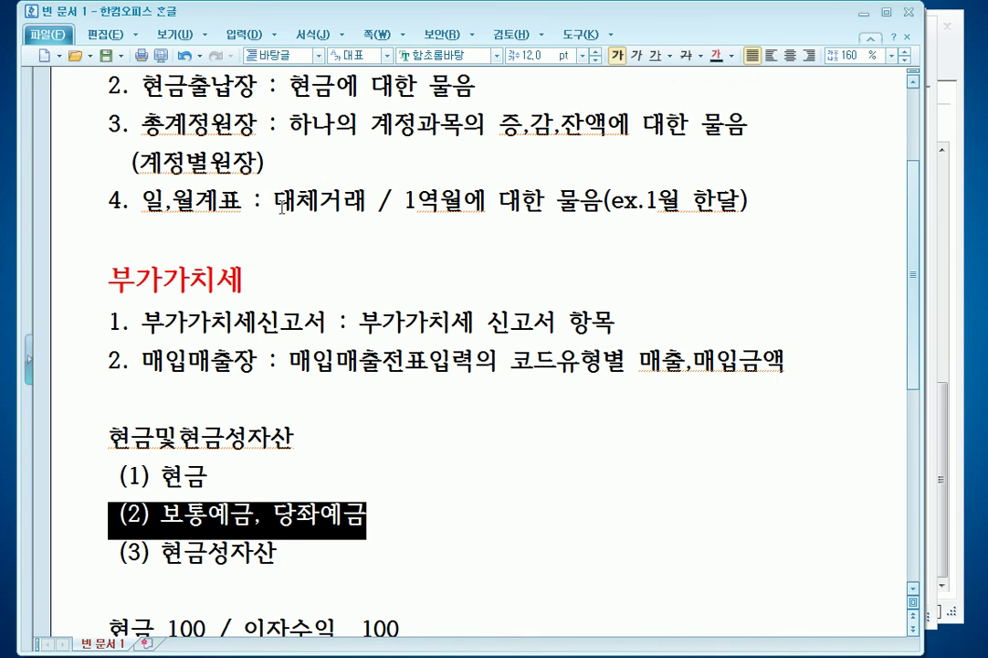
{"action": "left_click", "coordinate": [747, 202]}
{"action": "key", "text": "Return"}
{"action": "type", "text": "5. 합계잔액"}
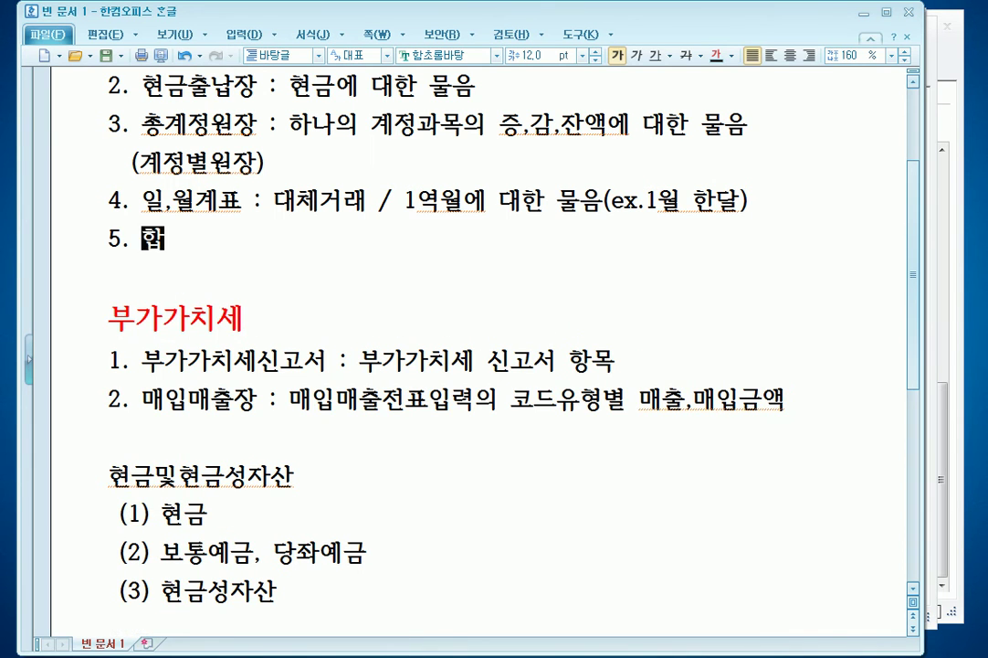
{"action": "key", "text": "BackSpace"}
{"action": "key", "text": "BackSpace"}
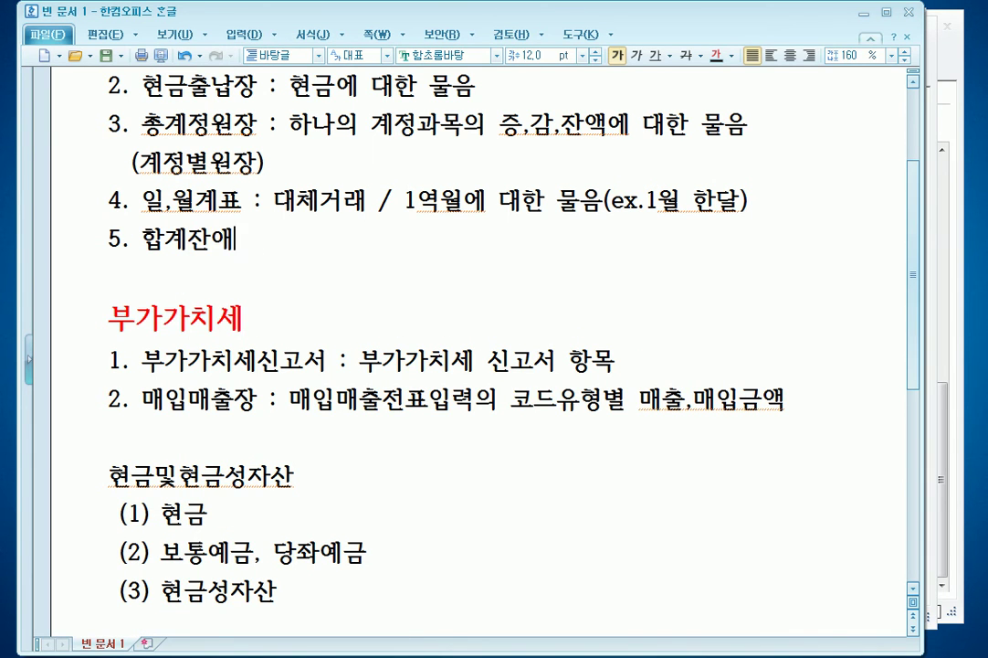
{"action": "type", "text": "액시산표 "}
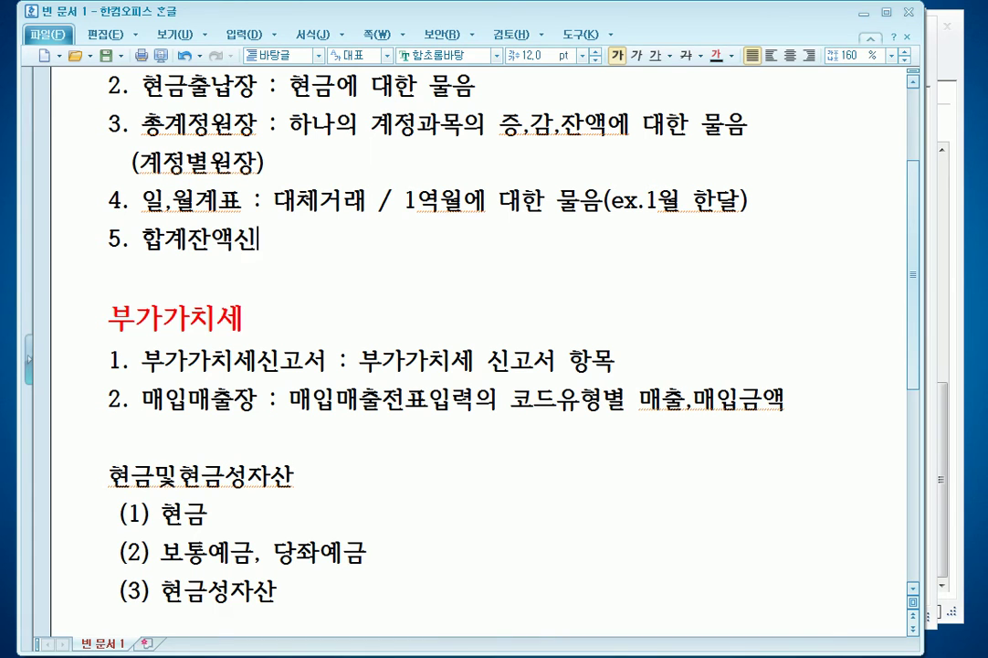
{"action": "type", "text": ":"}
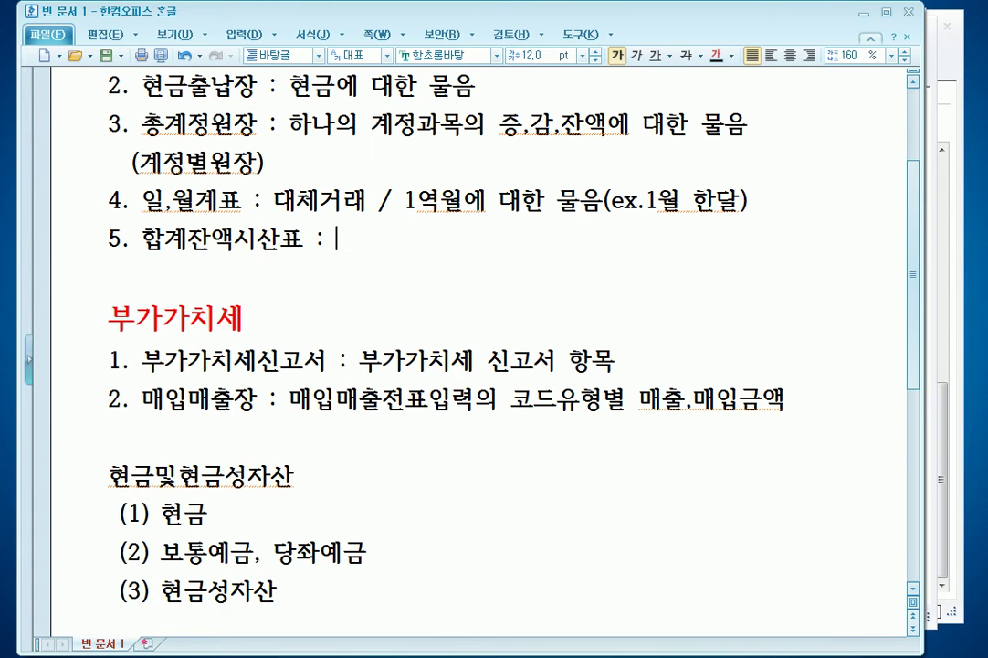
{"action": "type", "text": " 현금및현금성자산,"}
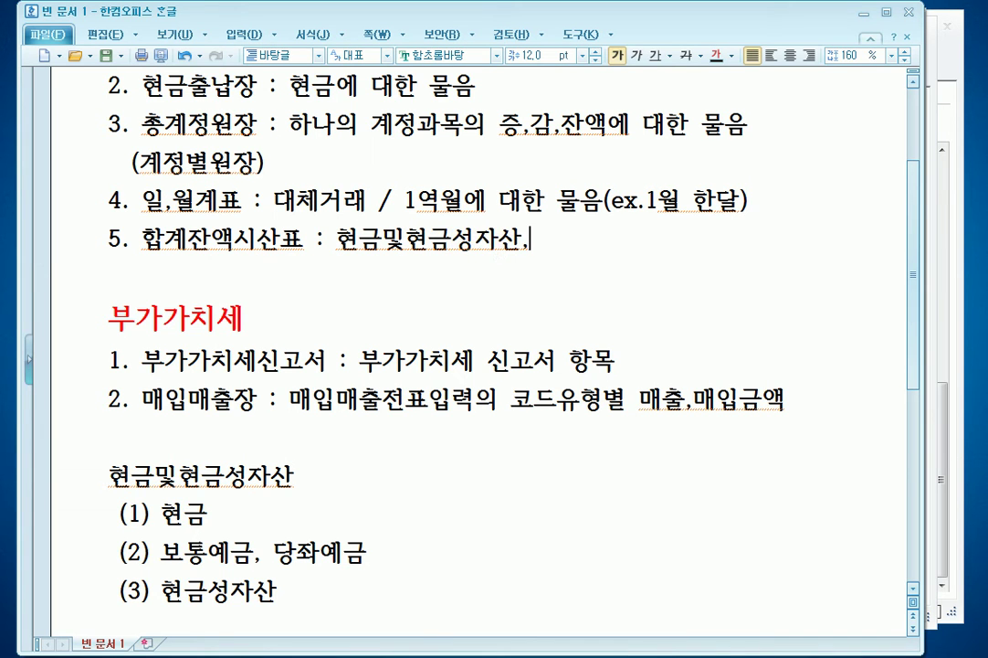
{"action": "type", "text": " 매출채권"}
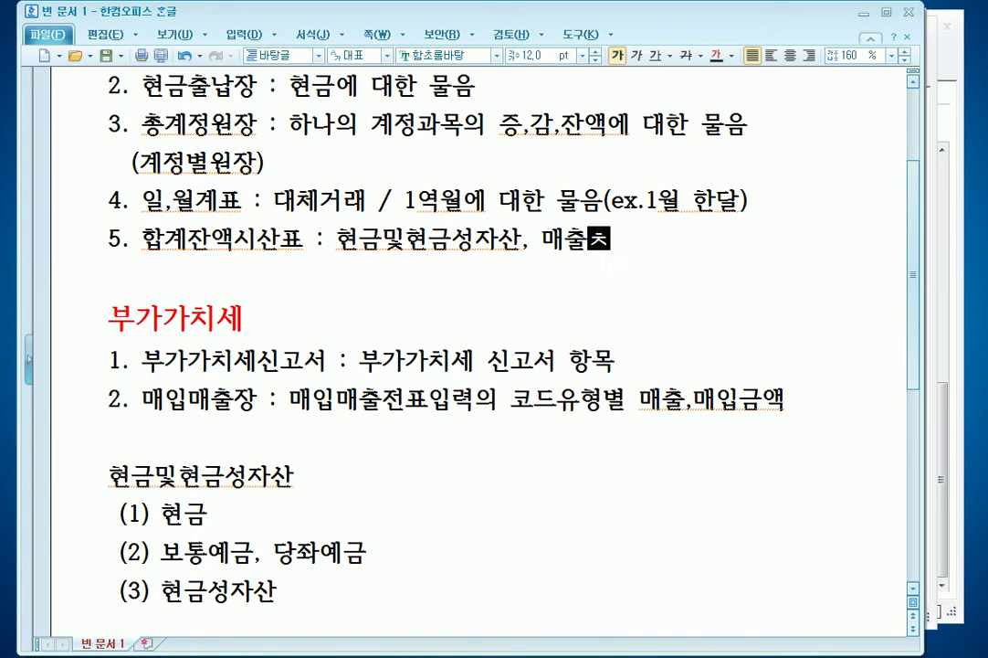
{"action": "type", "text": ", "}
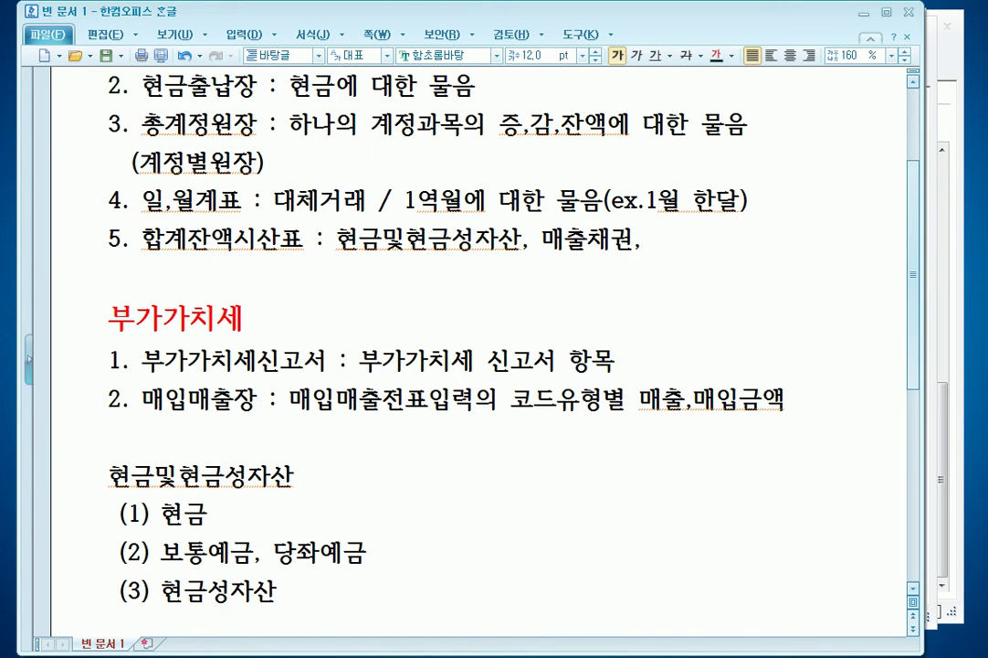
{"action": "type", "text": "매입채무"}
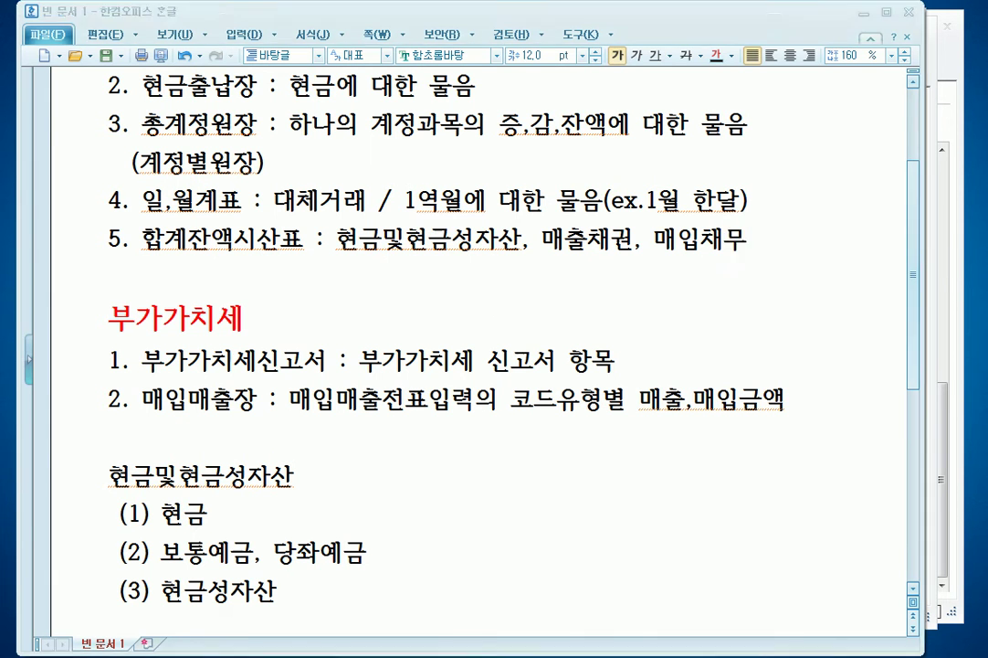
- Switch to KcLep and run the 합계잔액시산표 for 30 June 2016
{"action": "key", "text": "alt+Tab"}
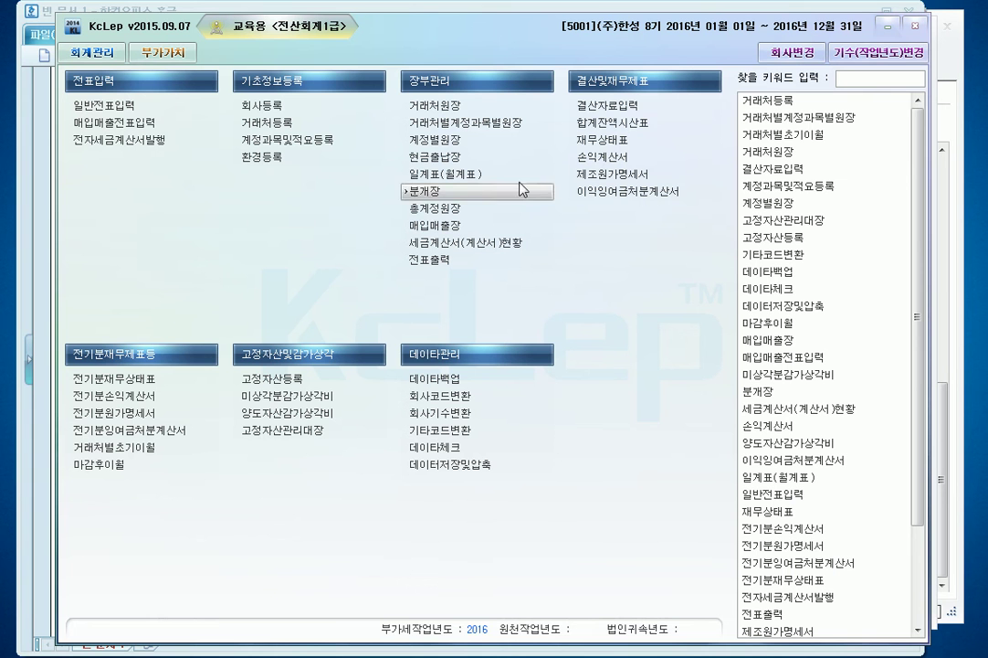
{"action": "left_click", "coordinate": [626, 124]}
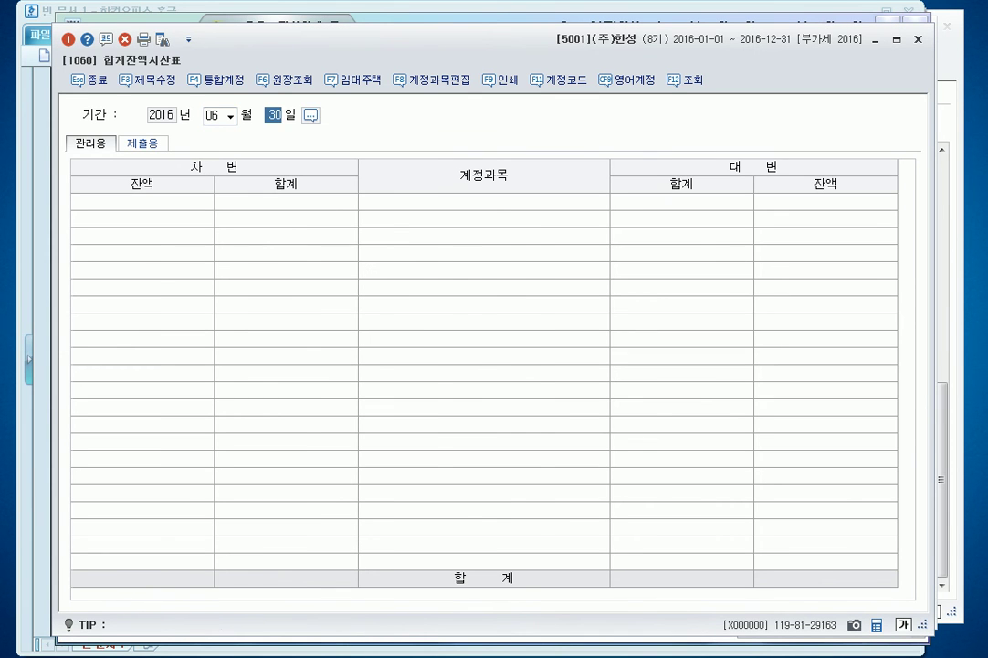
{"action": "key", "text": "Return"}
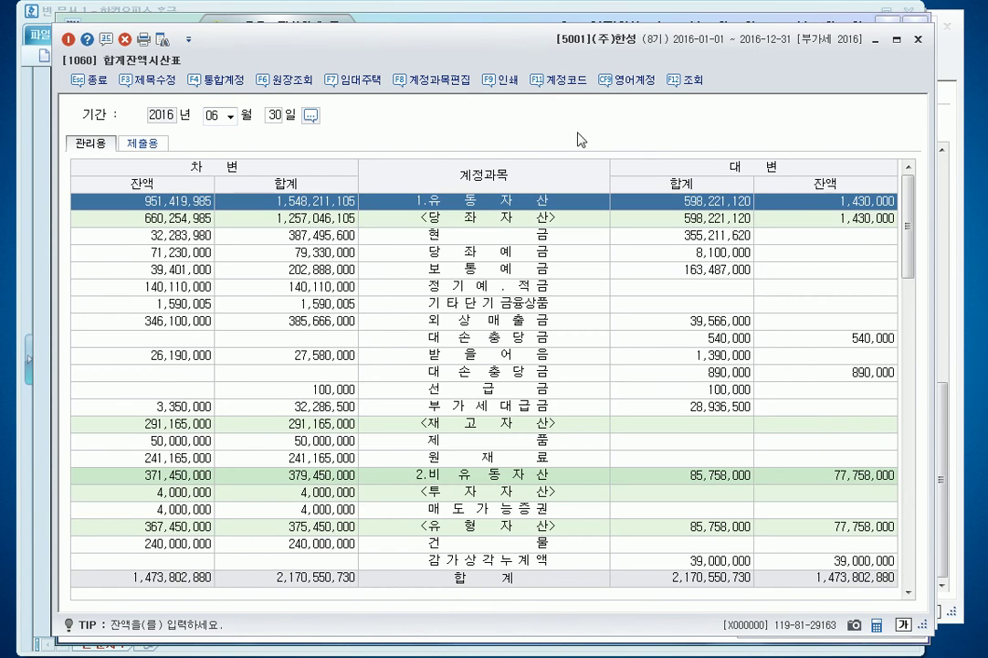
- Compare the 관리용 and 제출용 versions of the trial balance, checking 현금및현금성자산 against 당좌예금 and 보통예금
{"action": "left_click", "coordinate": [135, 145]}
{"action": "left_click", "coordinate": [95, 144]}
{"action": "left_click", "coordinate": [139, 143]}
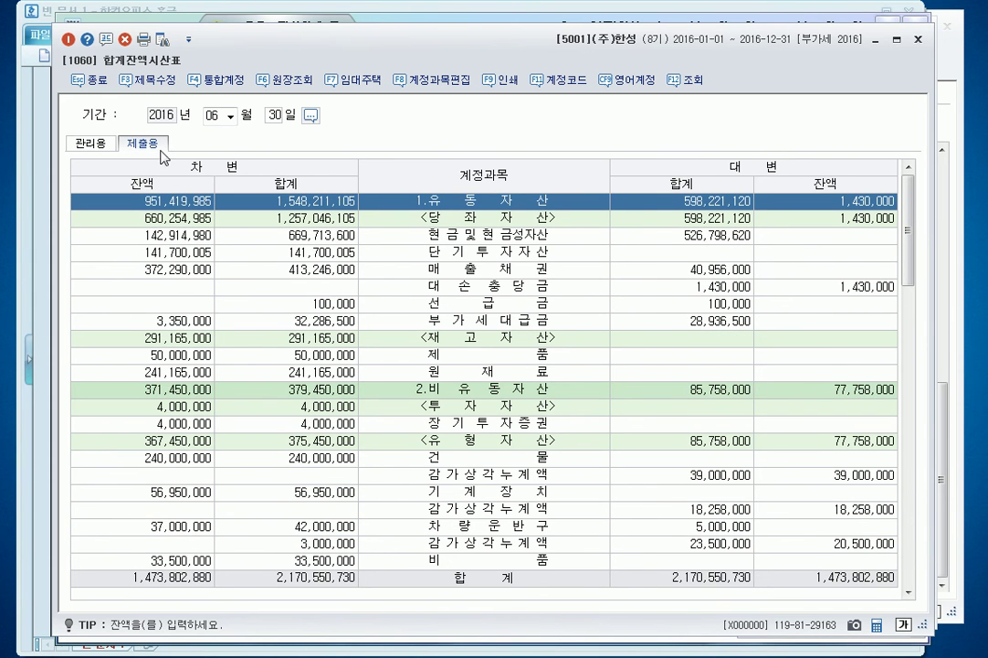
{"action": "left_click", "coordinate": [476, 237]}
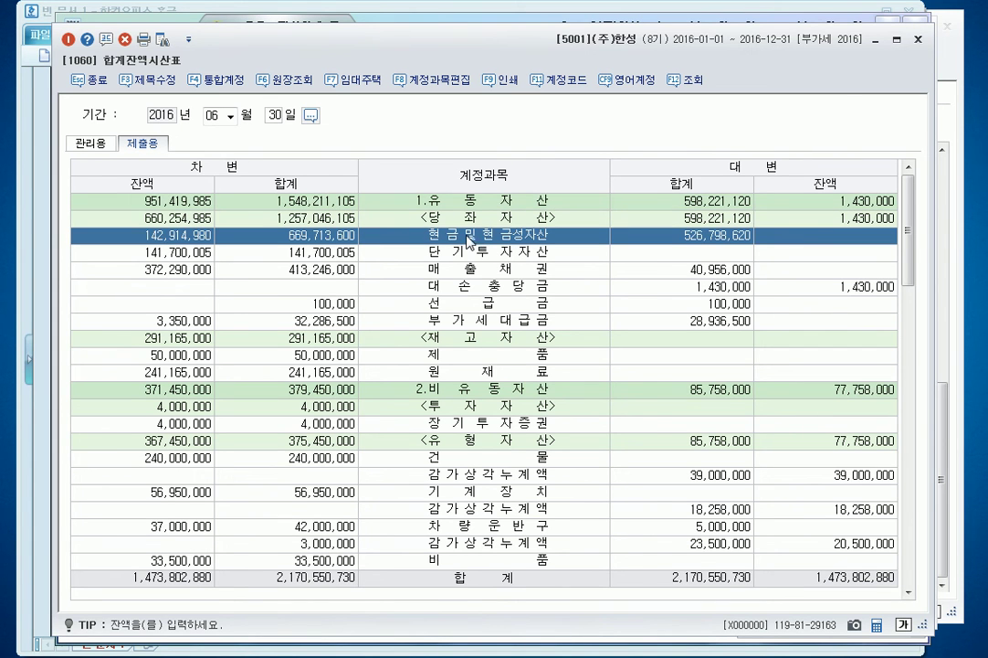
{"action": "left_click", "coordinate": [92, 144]}
{"action": "left_click", "coordinate": [494, 263]}
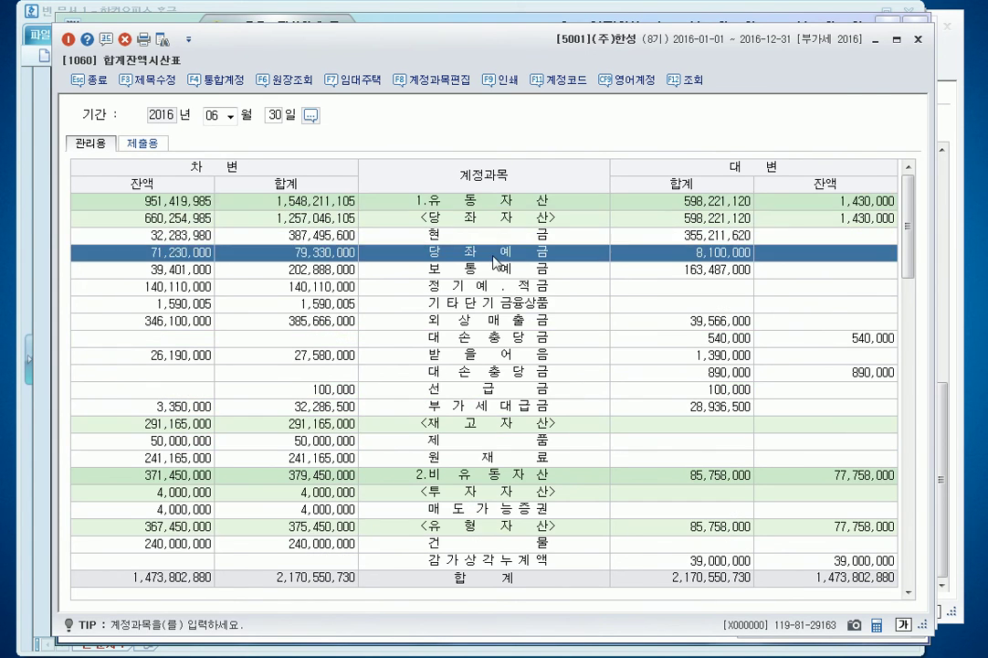
{"action": "key", "text": "Down"}
{"action": "left_click", "coordinate": [151, 144]}
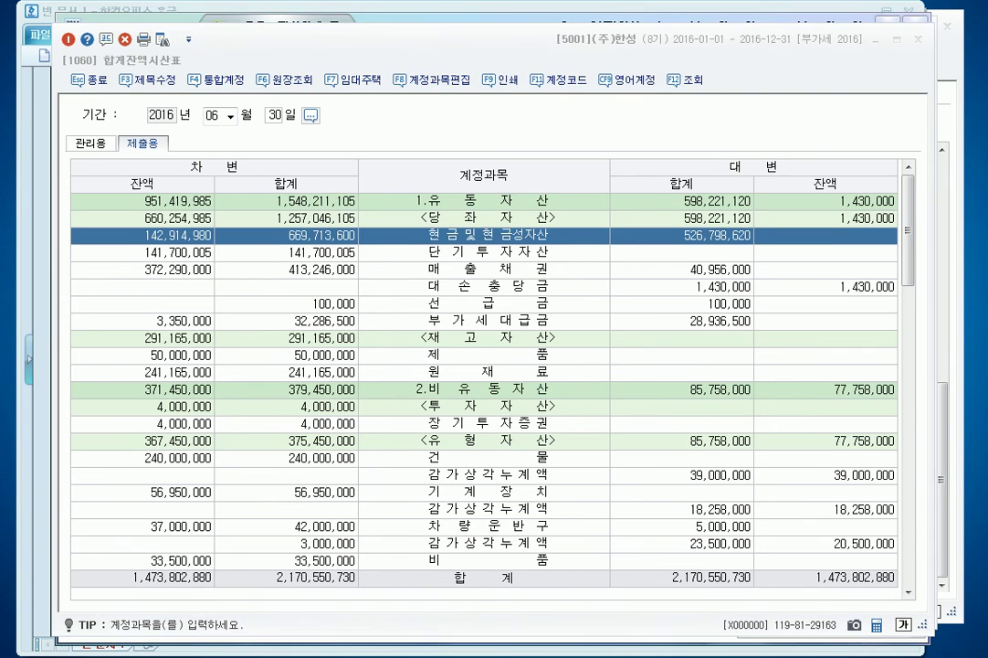
- Switch to the Hangul document and review the accounts noted beside 합계잔액시산표 in the 재무회계 list
{"action": "key", "text": "alt+Tab"}
{"action": "left_click_drag", "start_coordinate": [333, 239], "coordinate": [701, 247]}
{"action": "left_click", "coordinate": [454, 247]}
{"action": "triple_click", "coordinate": [454, 247]}
{"action": "left_click", "coordinate": [474, 293]}
{"action": "scroll", "coordinate": [474, 293], "scroll_direction": "up", "scroll_amount": 2}
{"action": "scroll", "coordinate": [473, 296], "scroll_direction": "down", "scroll_amount": 1}
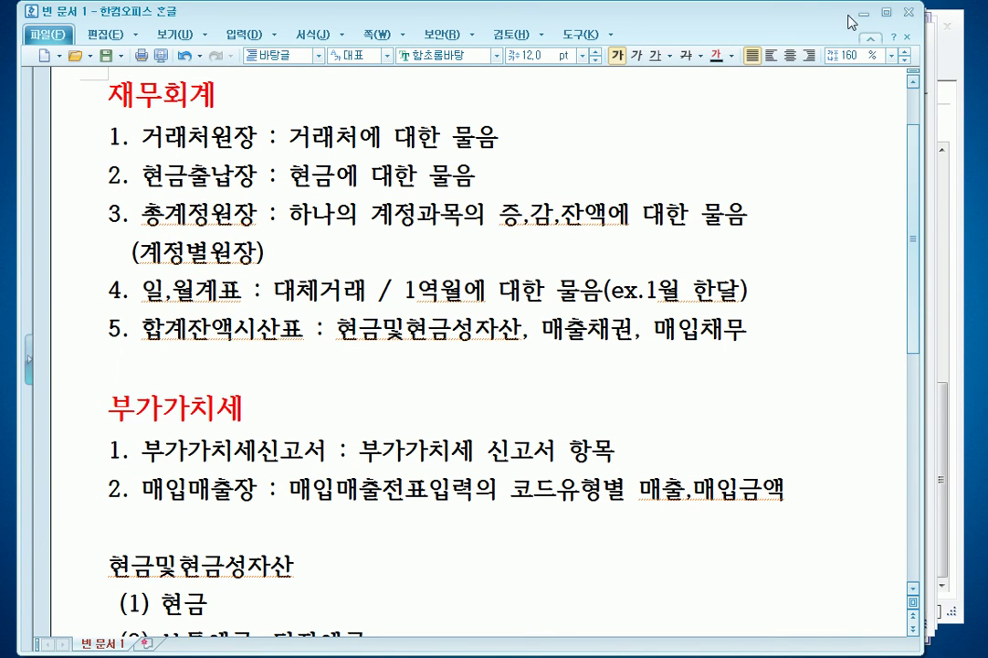
- Return to KcLep, close the 합계잔액시산표 and change the working company to 5002 (주)성실의료기기
{"action": "key", "text": "alt+Tab"}
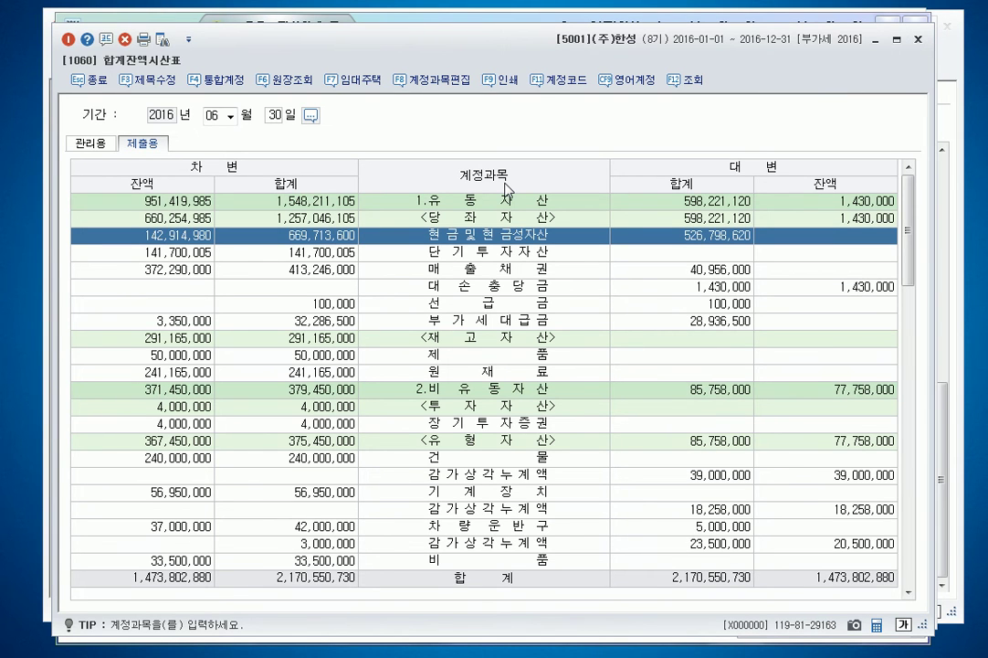
{"action": "left_click", "coordinate": [917, 41]}
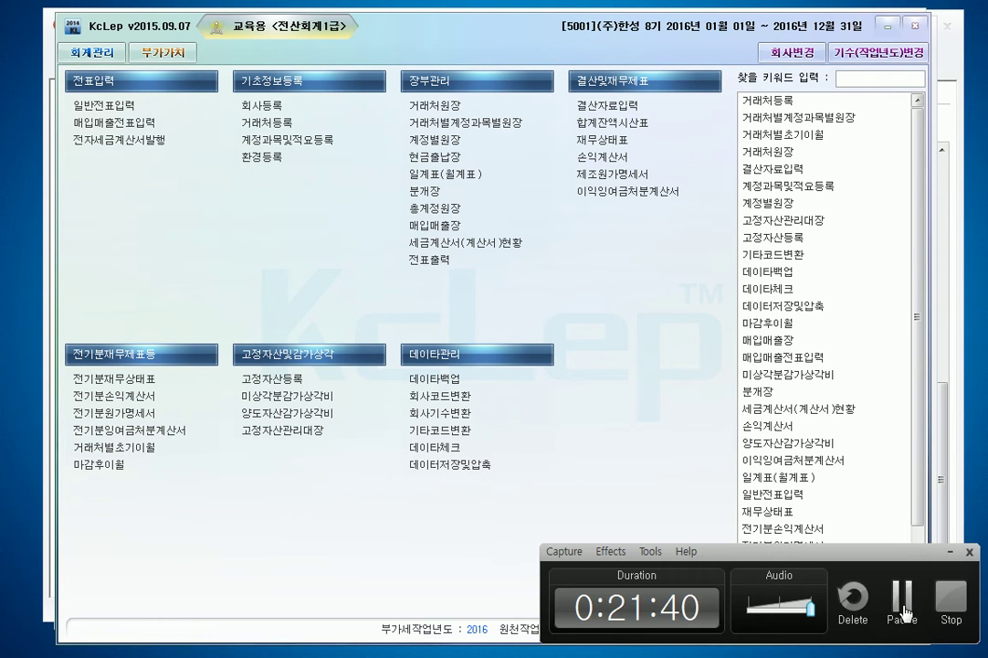
{"action": "left_click", "coordinate": [899, 592]}
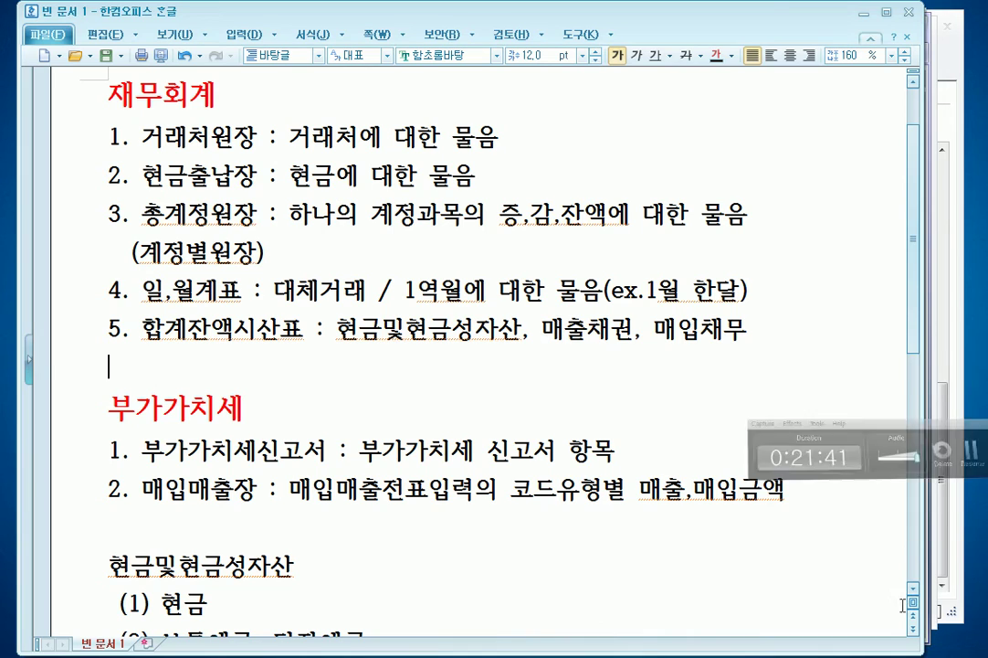
{"action": "left_click", "coordinate": [869, 21]}
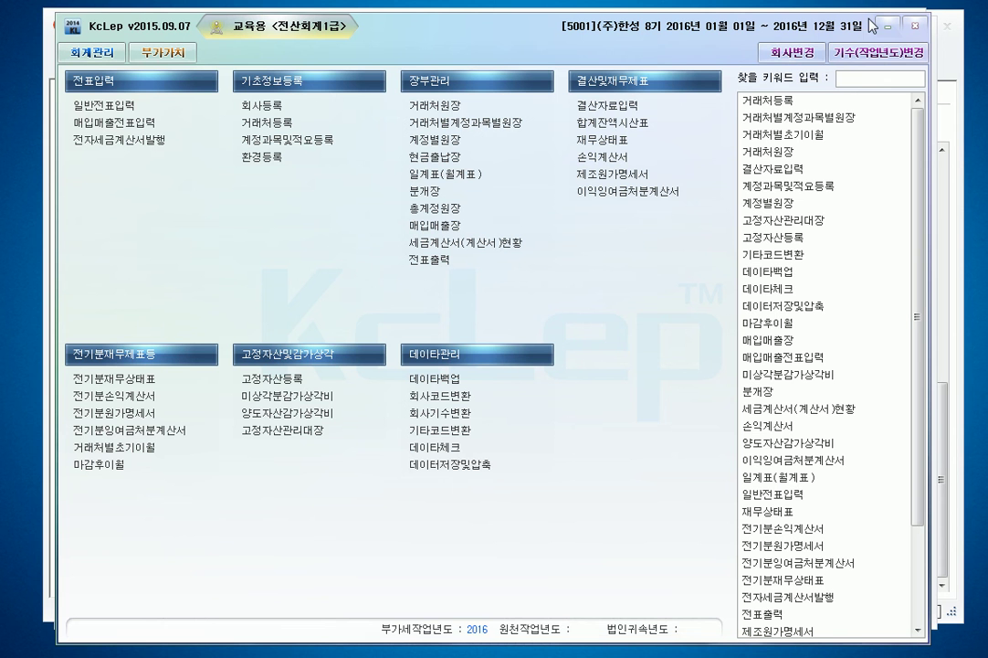
{"action": "left_click", "coordinate": [802, 56]}
{"action": "type", "text": "5002"}
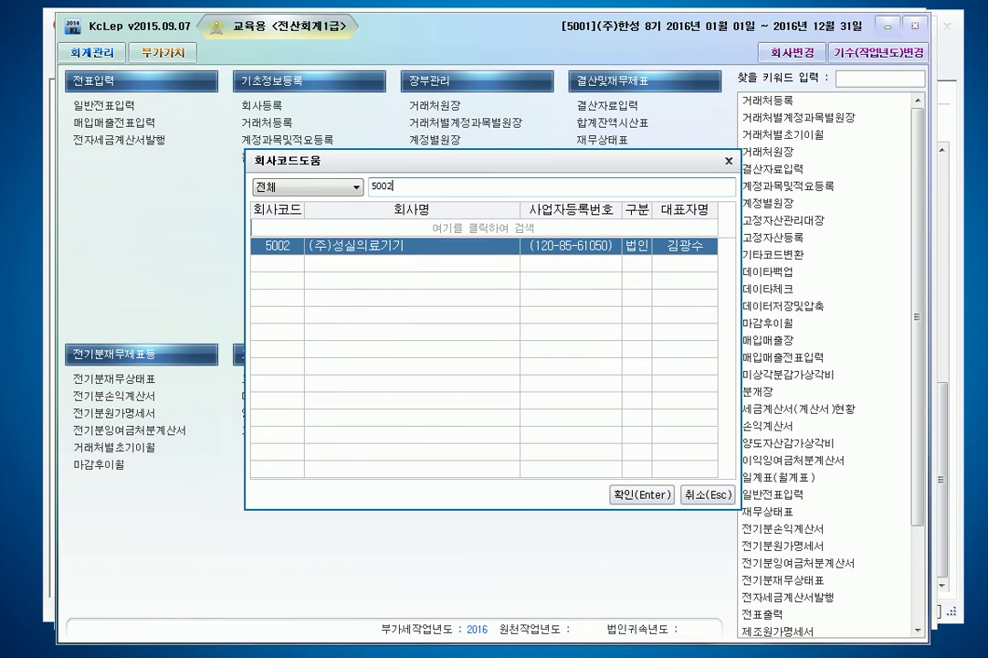
{"action": "key", "text": "Return"}
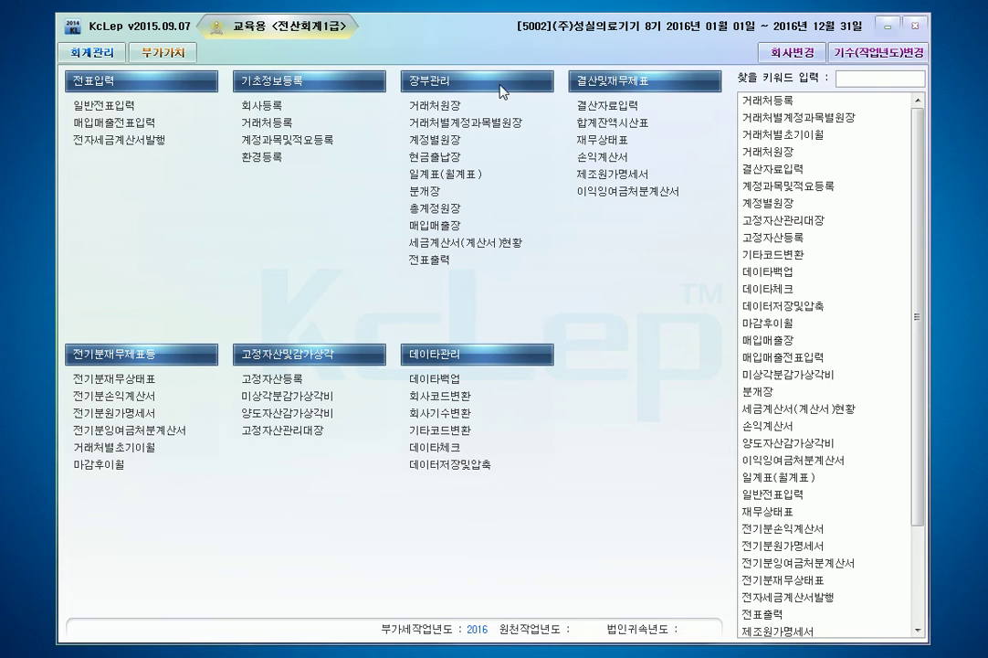
- Open the 총계정원장 and set its period from 1 April to 30 June 2016
{"action": "left_click", "coordinate": [472, 208]}
{"action": "type", "text": "4"}
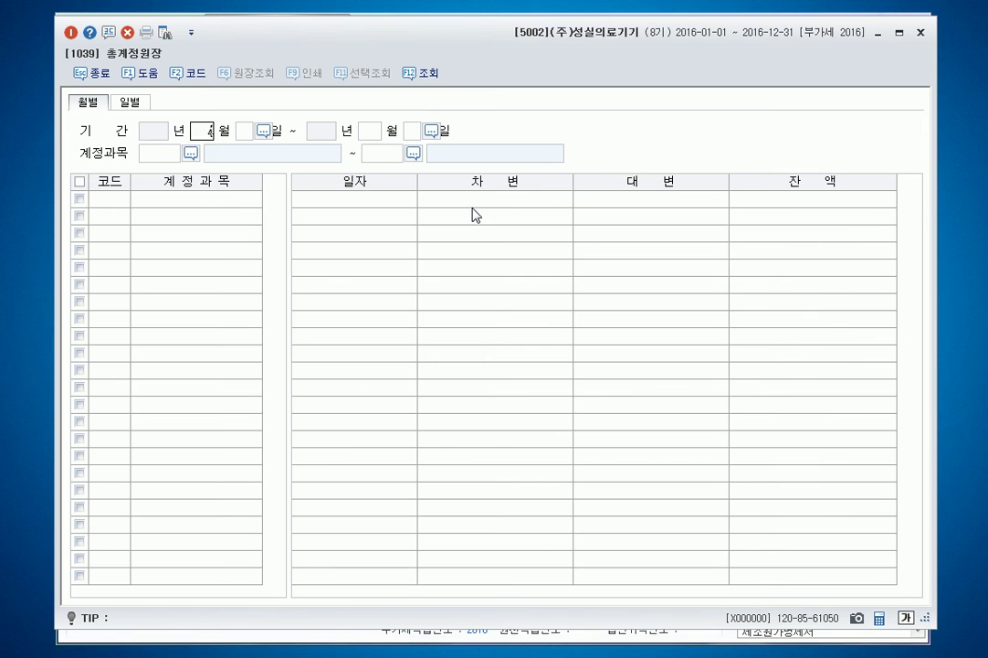
{"action": "key", "text": "Return"}
{"action": "key", "text": "Return"}
{"action": "type", "text": "6"}
{"action": "key", "text": "Return"}
{"action": "key", "text": "Return"}
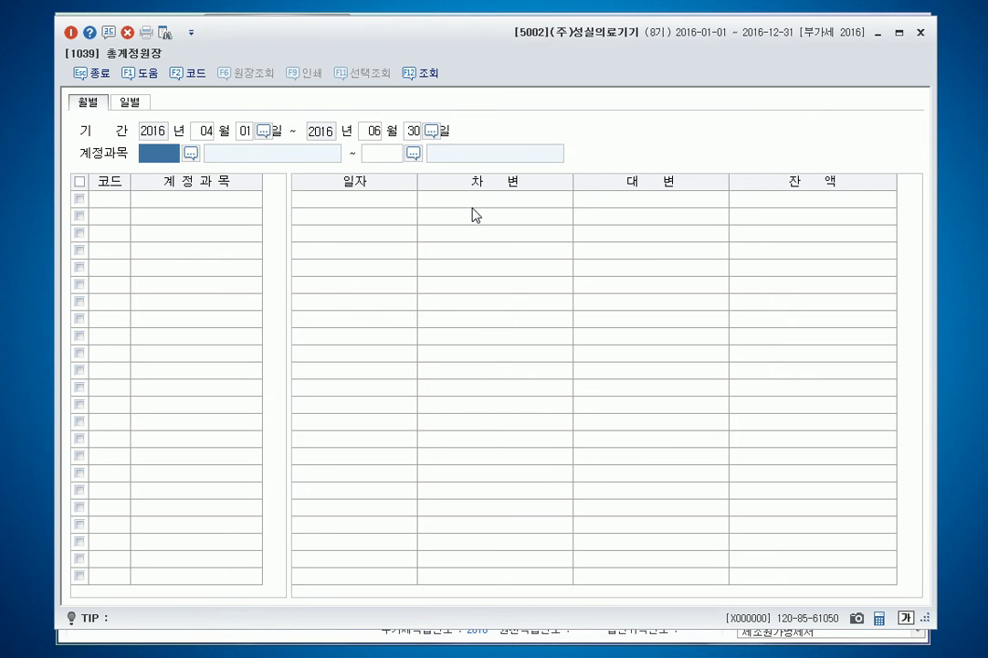
- Look up "접대" in the account codes and query the ledger for 0813 접대비 (판매관리비) as both start and end account
{"action": "key", "text": "F2"}
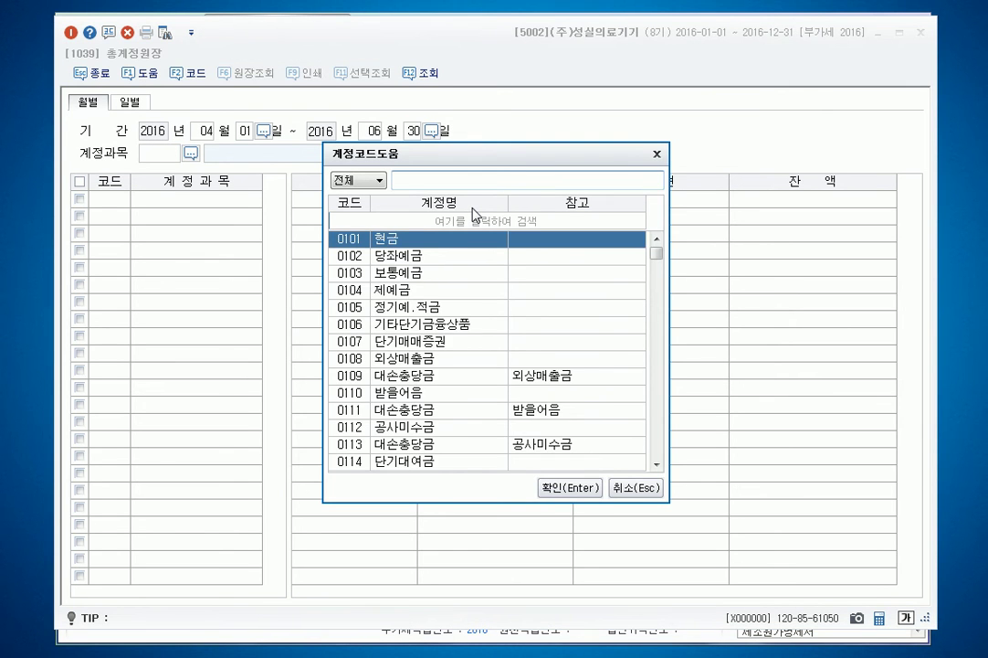
{"action": "type", "text": "접대"}
{"action": "key", "text": "Down"}
{"action": "key", "text": "Down"}
{"action": "key", "text": "Down"}
{"action": "key", "text": "Down"}
{"action": "key", "text": "Down"}
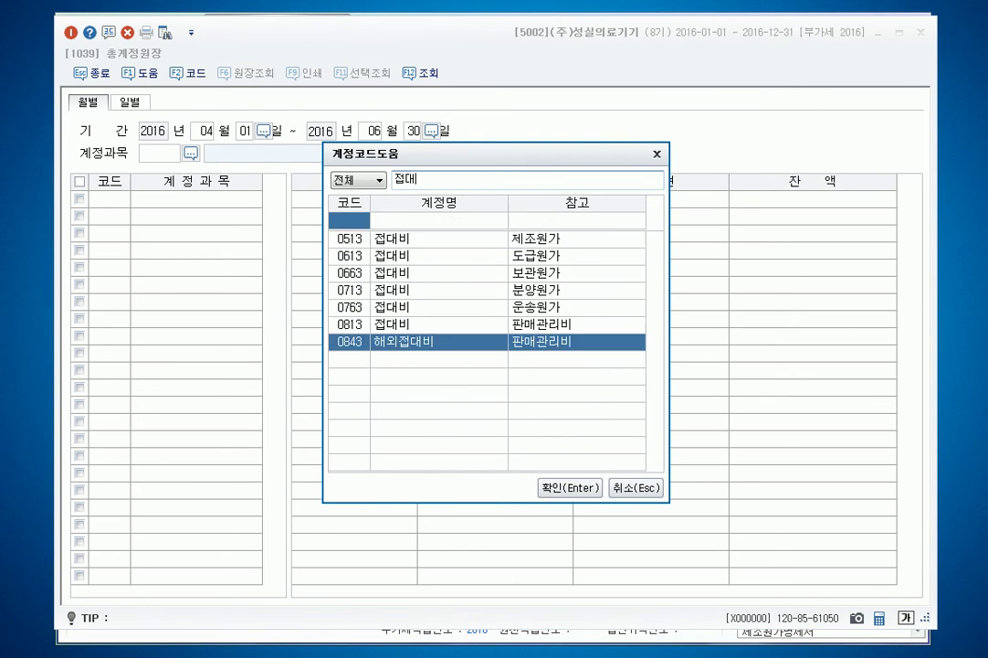
{"action": "key", "text": "Return"}
{"action": "key", "text": "Return"}
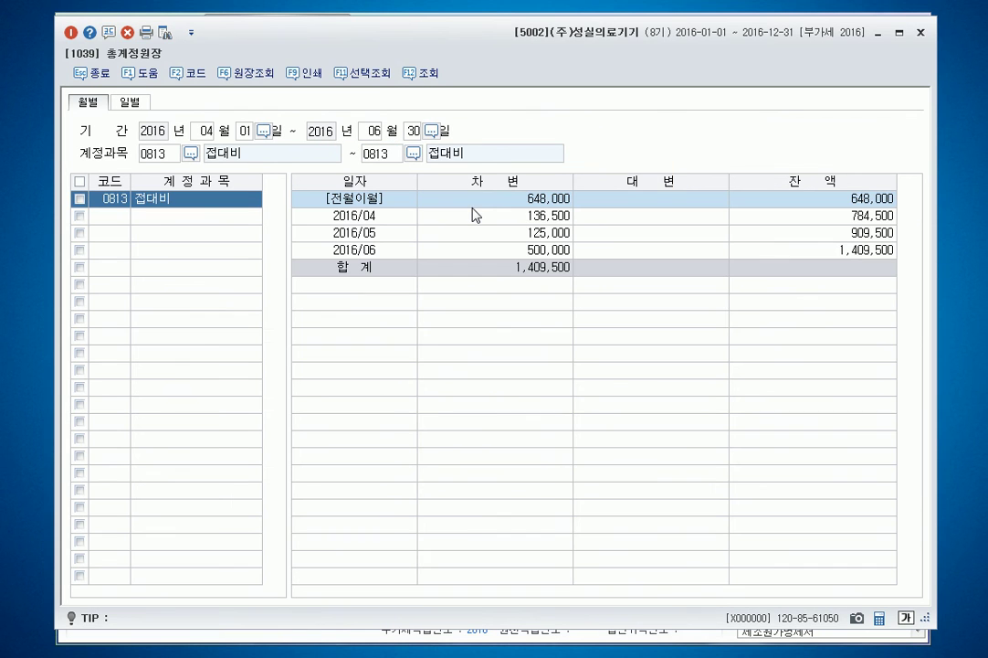
- Compare the 차변 amounts of 접대비 for April, May and June
{"action": "left_click", "coordinate": [475, 220]}
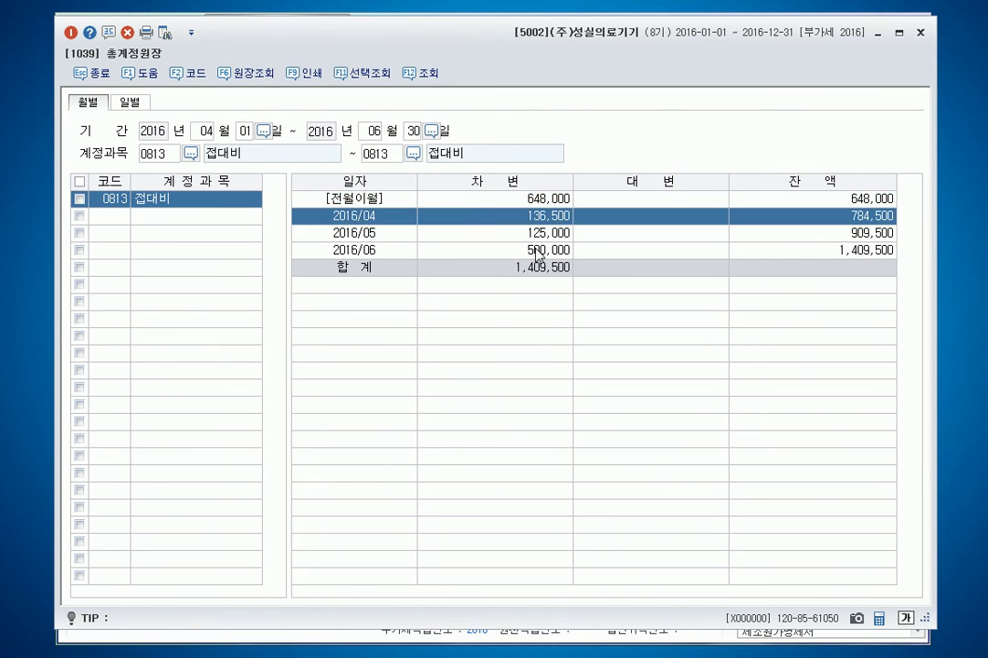
{"action": "left_click", "coordinate": [540, 236]}
{"action": "left_click", "coordinate": [542, 251]}
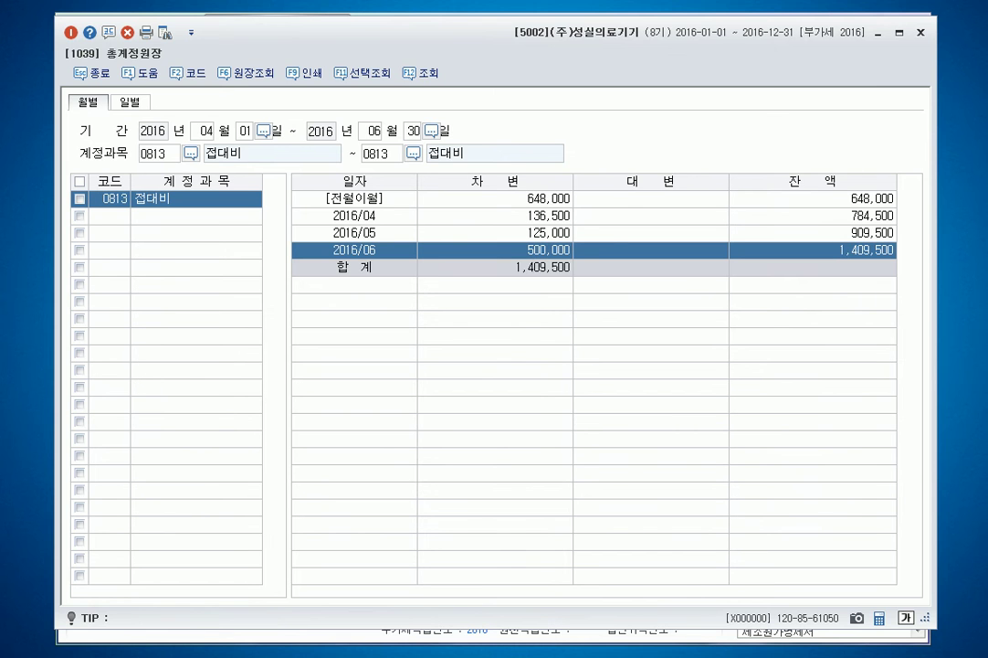
- Switch to the Hangul document and delete the 현금및현금성자산 notes and journal entry examples below the 부가가치세 list
{"action": "key", "text": "alt+Tab"}
{"action": "scroll", "coordinate": [649, 293], "scroll_direction": "down", "scroll_amount": 2}
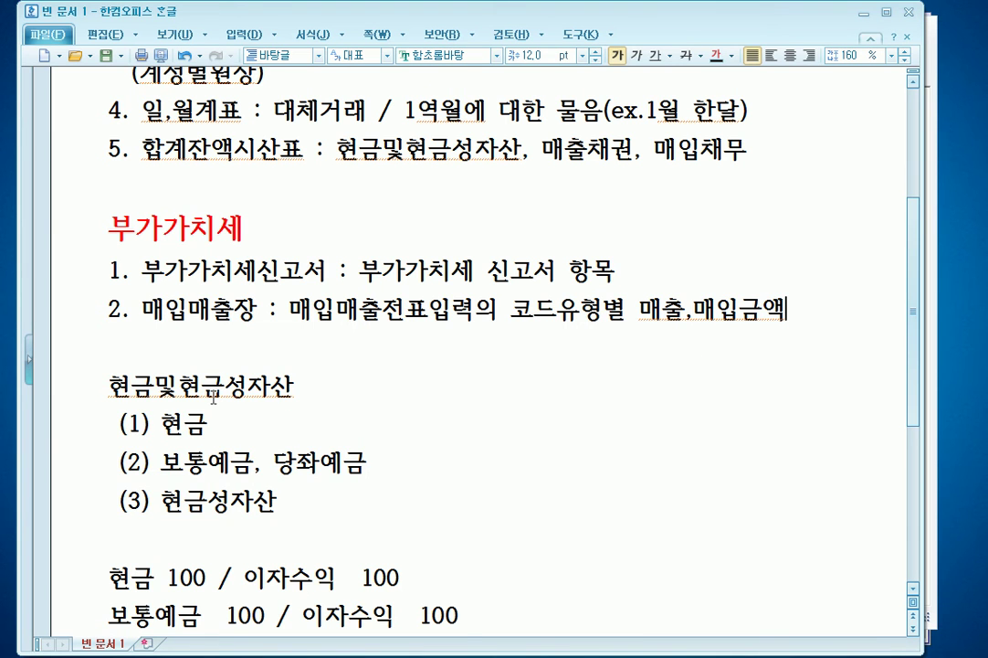
{"action": "left_click_drag", "start_coordinate": [106, 391], "coordinate": [512, 615]}
{"action": "key", "text": "Delete"}
{"action": "left_click_drag", "start_coordinate": [386, 488], "coordinate": [122, 432]}
{"action": "key", "text": "Delete"}
- Add the line "3. 세금계산서합계표 : 세금계산서 발행매수" at the end of the 부가가치세 list
{"action": "left_click", "coordinate": [826, 311]}
{"action": "key", "text": "Return"}
{"action": "type", "text": "셈"}
{"action": "type", "text": "금계산섷"}
{"action": "type", "text": "합계 "}
{"action": "type", "text": "ㅛ"}
{"action": "key", "text": "BackSpace"}
{"action": "key", "text": "BackSpace"}
{"action": "type", "text": "ㅛ"}
{"action": "key", "text": "BackSpace"}
{"action": "type", "text": "푲"}
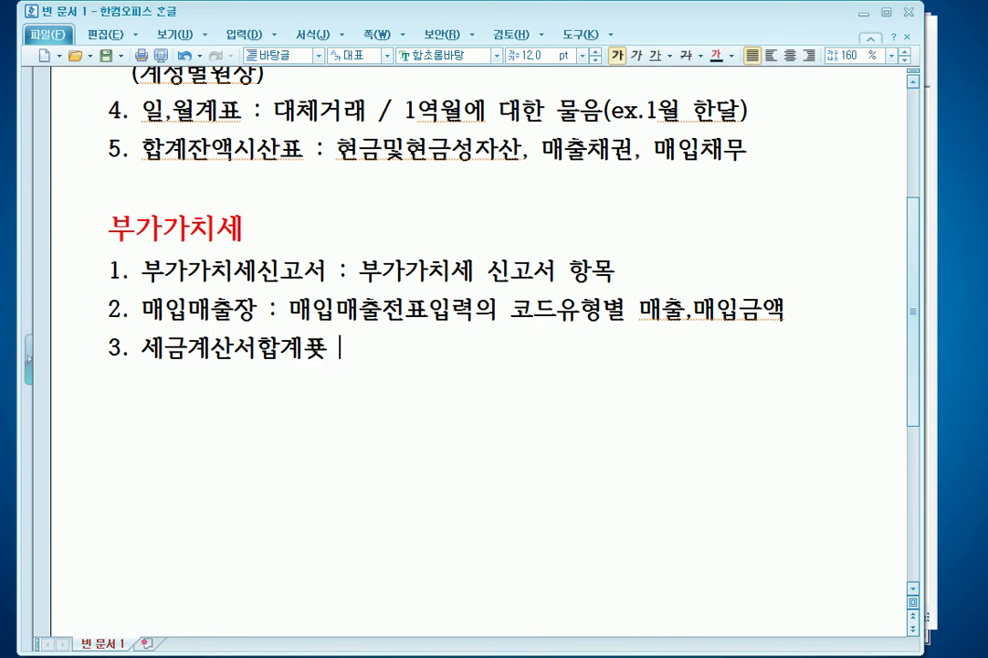
{"action": "key", "text": "BackSpace"}
{"action": "key", "text": "BackSpace"}
{"action": "type", "text": "ㅛ :"}
{"action": "type", "text": "세금"}
{"action": "type", "text": "계산서 발행매"}
{"action": "type", "text": "수"}
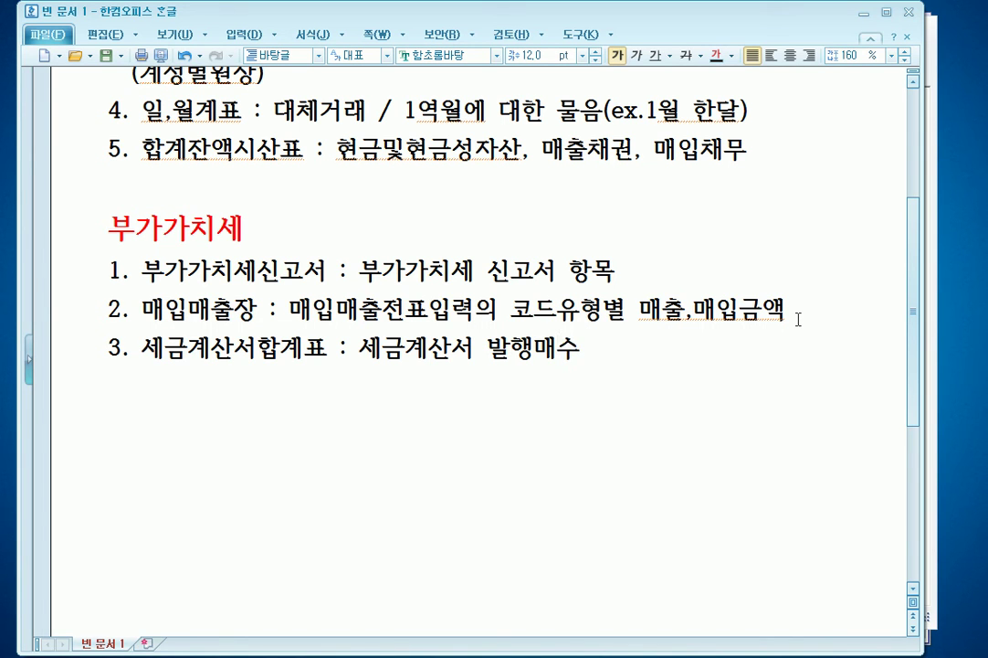
- Switch to KcLep and query the 세금계산서합계표 from the 부가가치 reports for April to June 2016
{"action": "scroll", "coordinate": [798, 319], "scroll_direction": "down", "scroll_amount": 2}
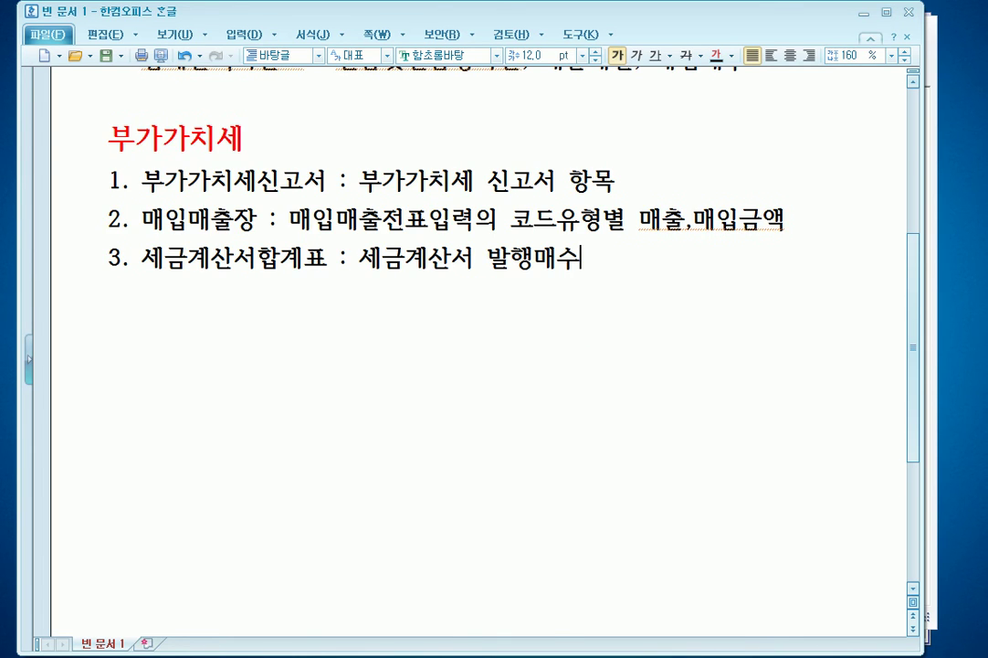
{"action": "key", "text": "alt+Tab"}
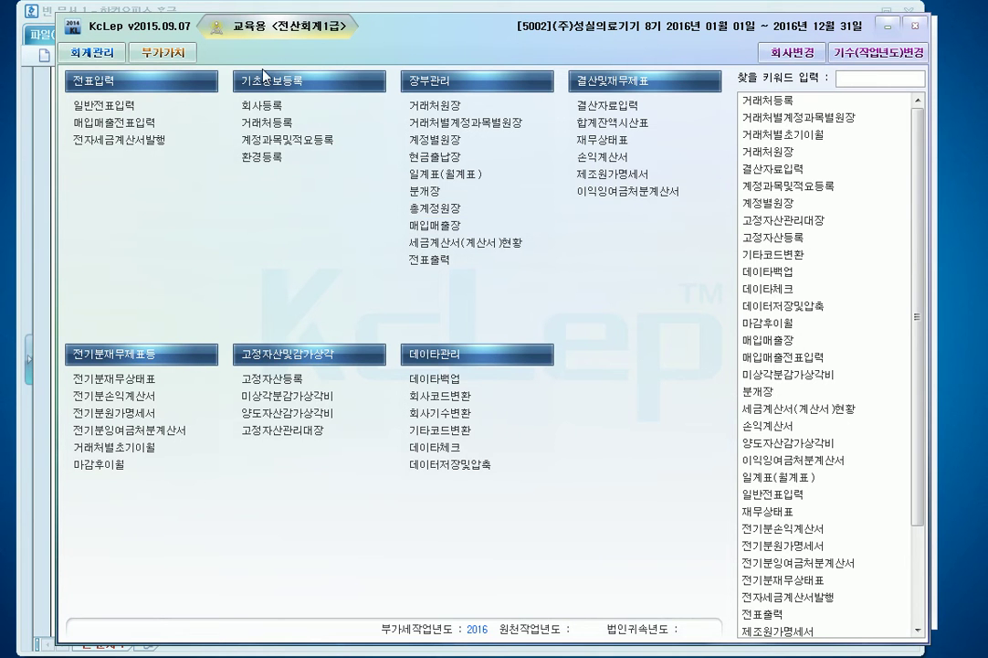
{"action": "left_click", "coordinate": [170, 55]}
{"action": "left_click", "coordinate": [136, 120]}
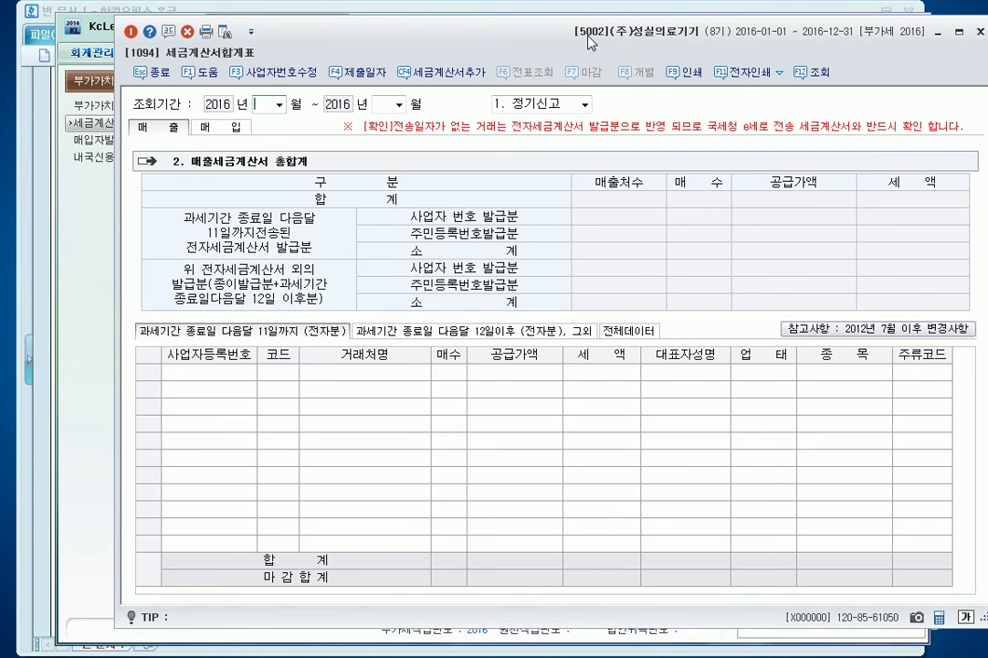
{"action": "left_click_drag", "start_coordinate": [588, 36], "coordinate": [530, 37]}
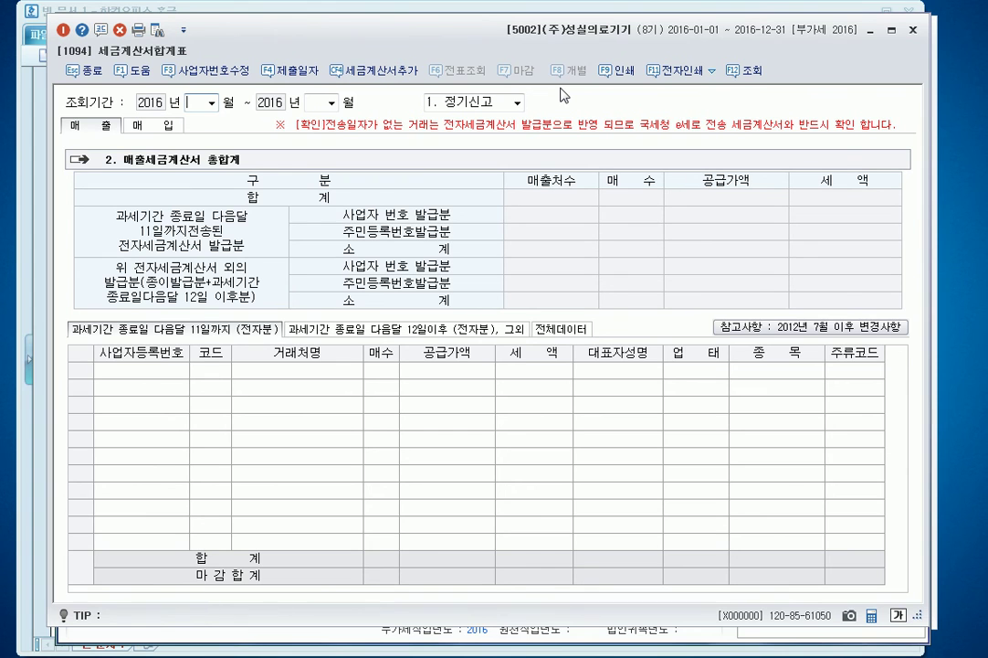
{"action": "type", "text": "04"}
{"action": "key", "text": "Return"}
{"action": "type", "text": "06"}
{"action": "key", "text": "Return"}
{"action": "key", "text": "Return"}
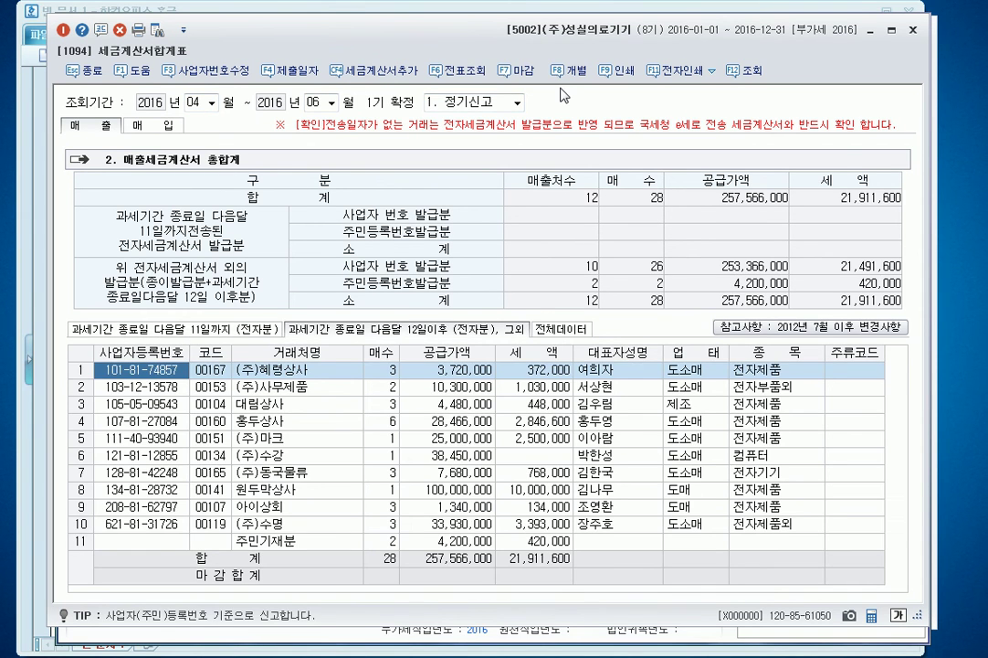
- Compare the 매입 and 매출 totals of the 세금계산서합계표, ending on the 매출 side
{"action": "left_click", "coordinate": [141, 127]}
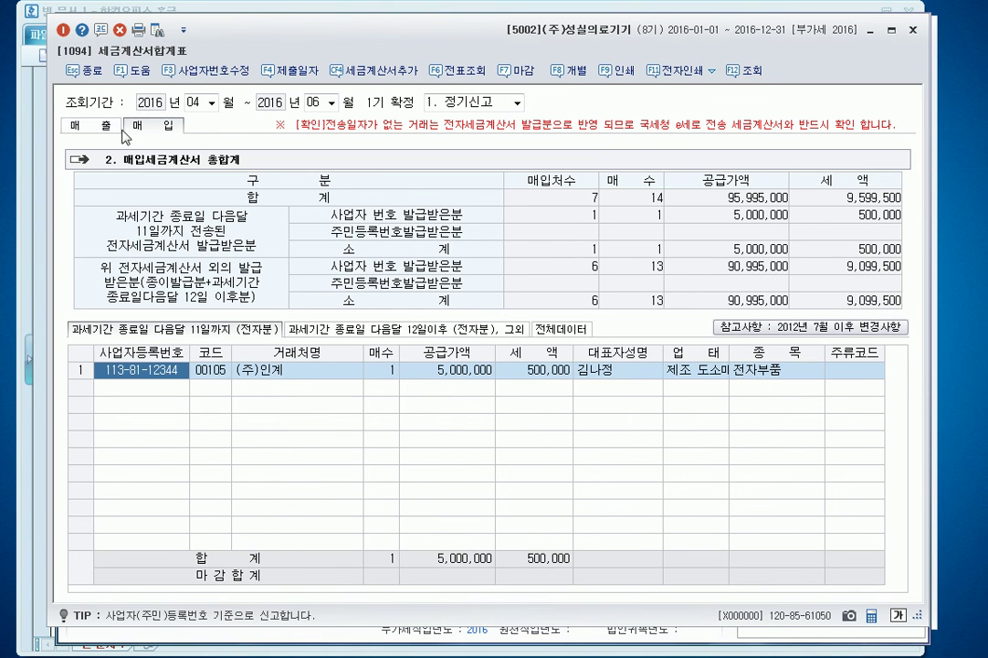
{"action": "left_click", "coordinate": [101, 134]}
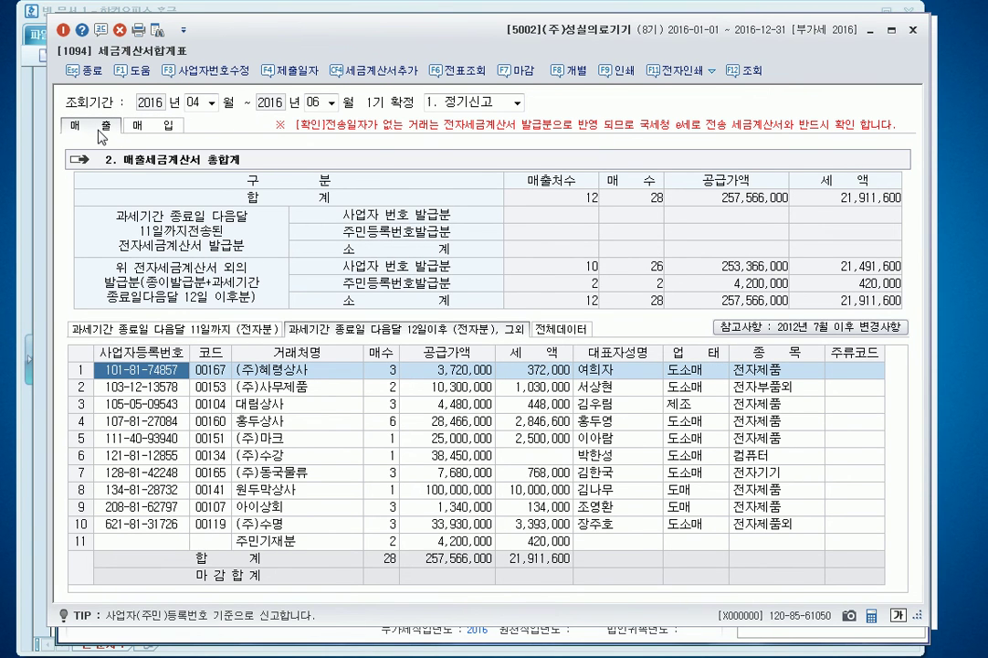
{"action": "left_click", "coordinate": [164, 129]}
{"action": "left_click", "coordinate": [99, 129]}
{"action": "left_click", "coordinate": [904, 656]}
{"action": "left_click", "coordinate": [902, 595]}
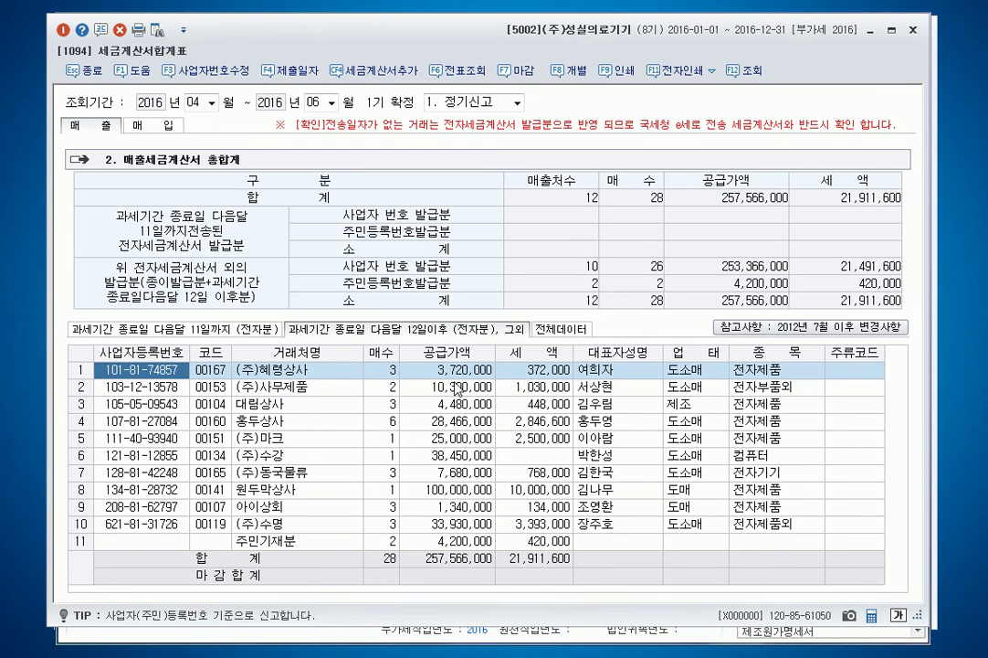
- Examine the individual slips behind the 공급가액 of (주)혜령상사, then put the 세금계산서합계표 away
{"action": "left_click", "coordinate": [274, 370]}
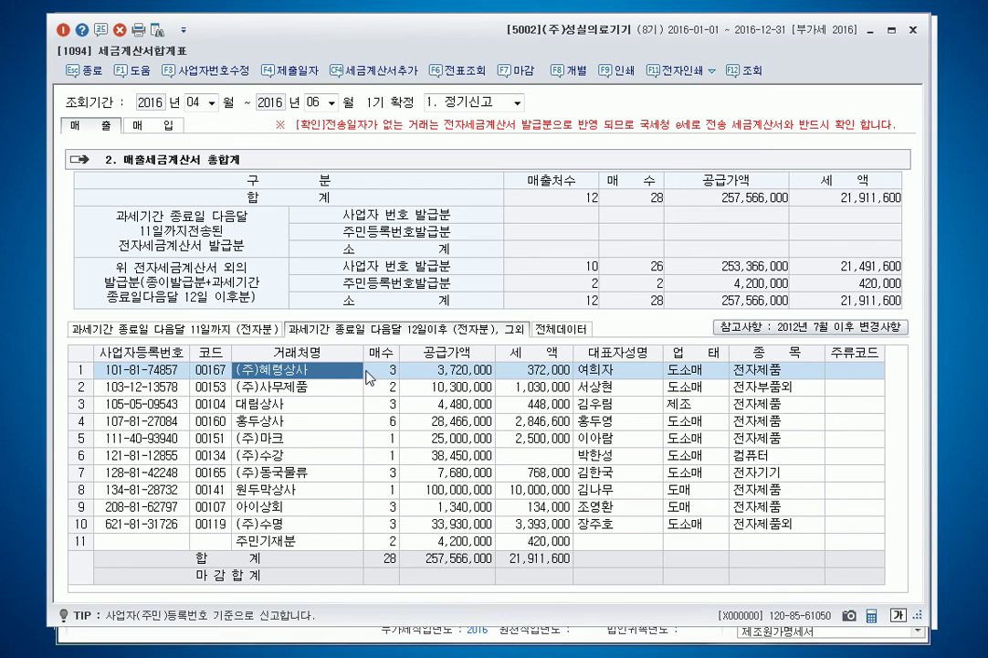
{"action": "left_click", "coordinate": [464, 375]}
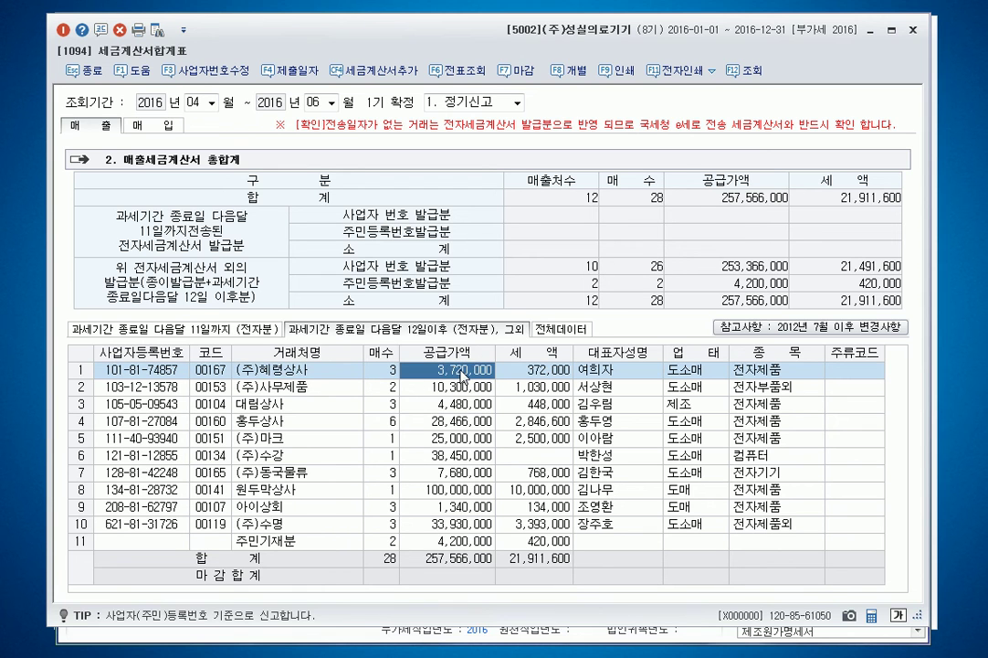
{"action": "double_click", "coordinate": [464, 376]}
{"action": "left_click", "coordinate": [273, 264]}
{"action": "left_click", "coordinate": [274, 280]}
{"action": "left_click", "coordinate": [276, 261]}
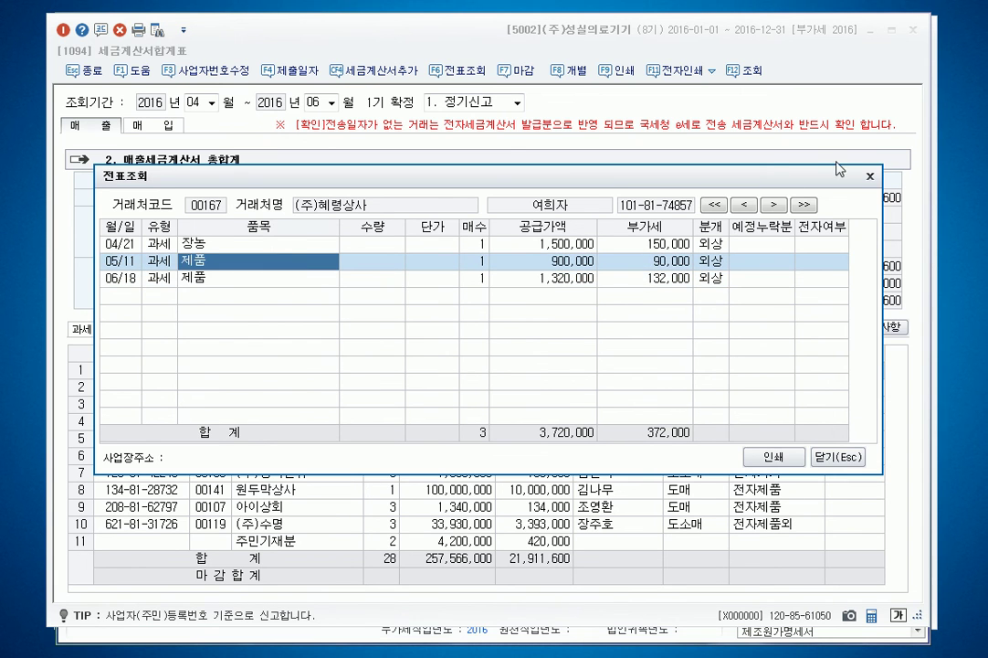
{"action": "left_click", "coordinate": [870, 176]}
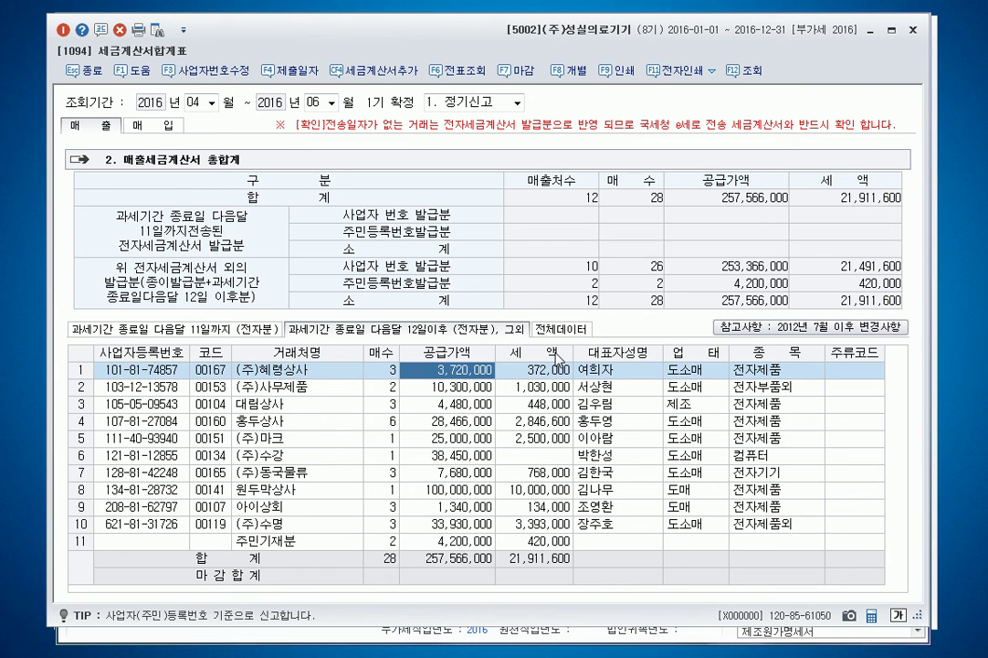
{"action": "left_click", "coordinate": [873, 33]}
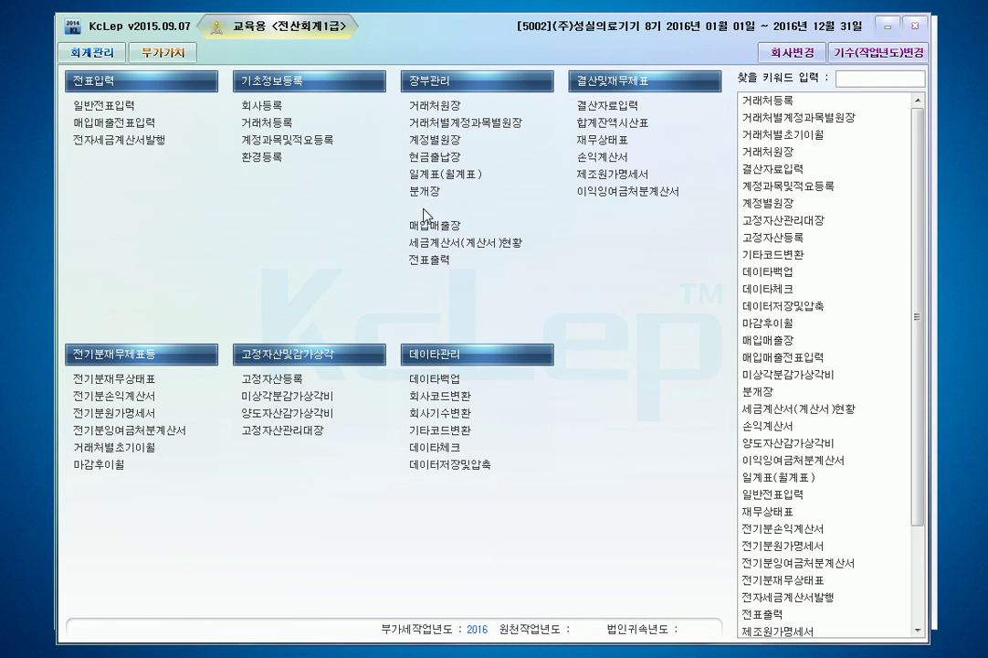
- Query the 현금출납장 for November 3, 2016, check the day's 출금 amount and close the ledger
{"action": "left_click", "coordinate": [441, 160]}
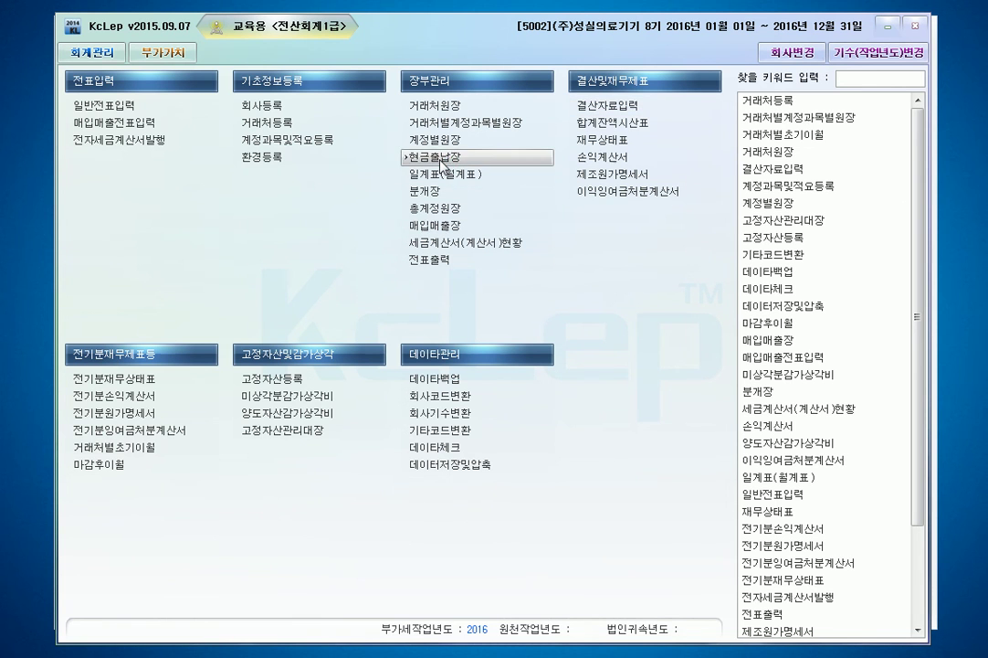
{"action": "key", "text": "Return"}
{"action": "key", "text": "Return"}
{"action": "key", "text": "Return"}
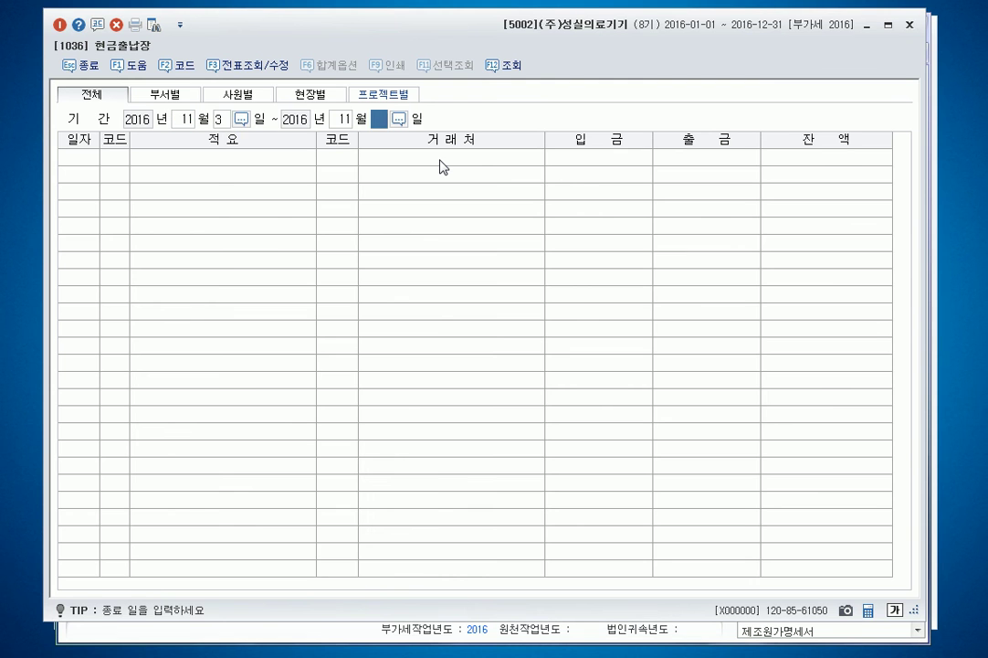
{"action": "left_click", "coordinate": [440, 172]}
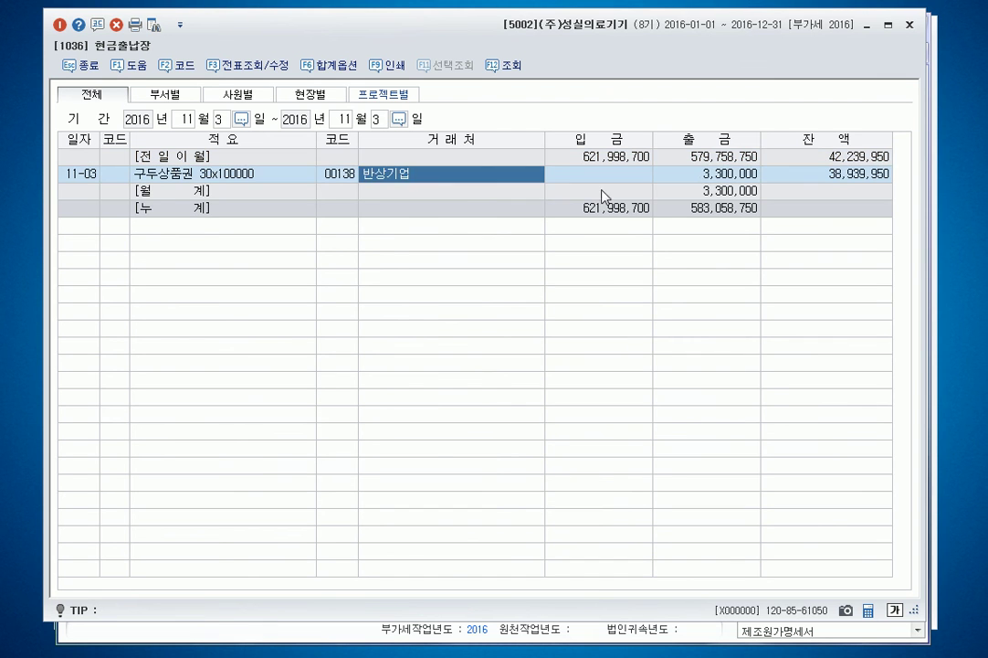
{"action": "left_click", "coordinate": [704, 175]}
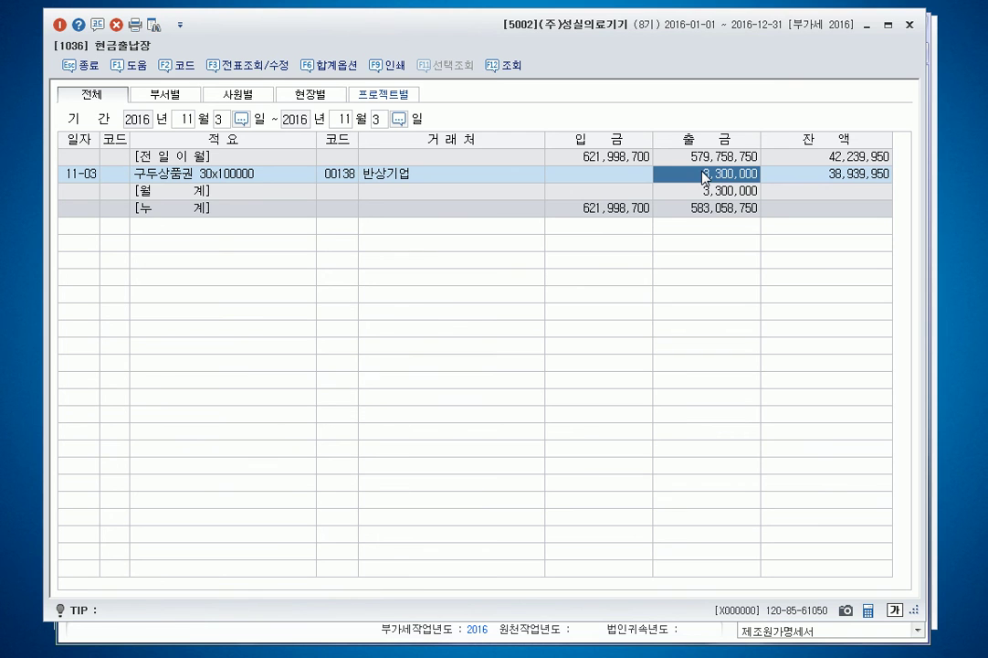
{"action": "left_click", "coordinate": [909, 24]}
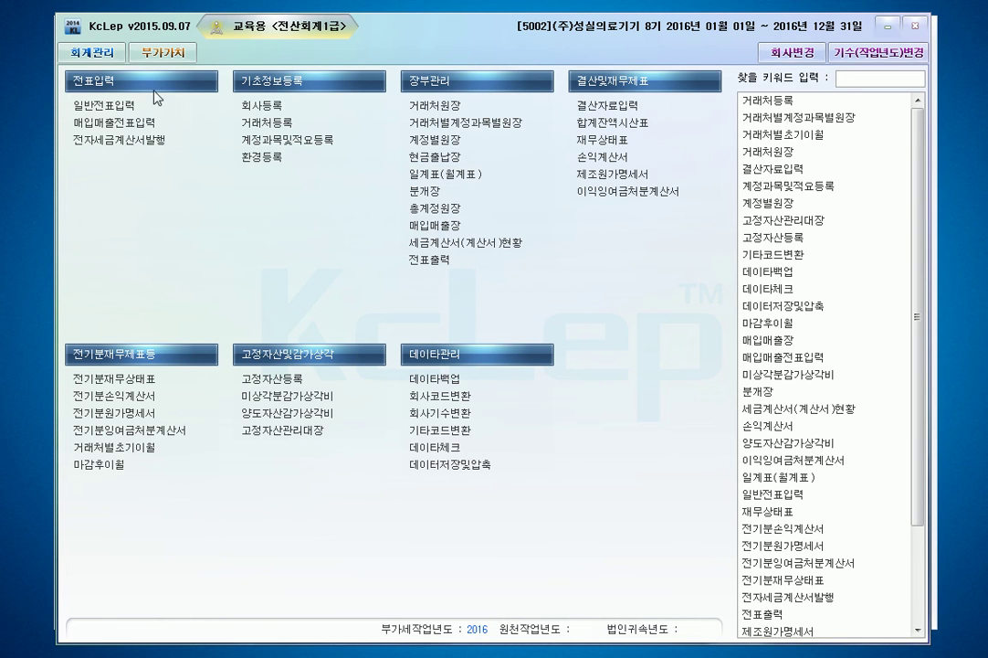
- Query the 월계표 for May 2016, review its 현금 and 대체 amounts and close it
{"action": "left_click", "coordinate": [446, 173]}
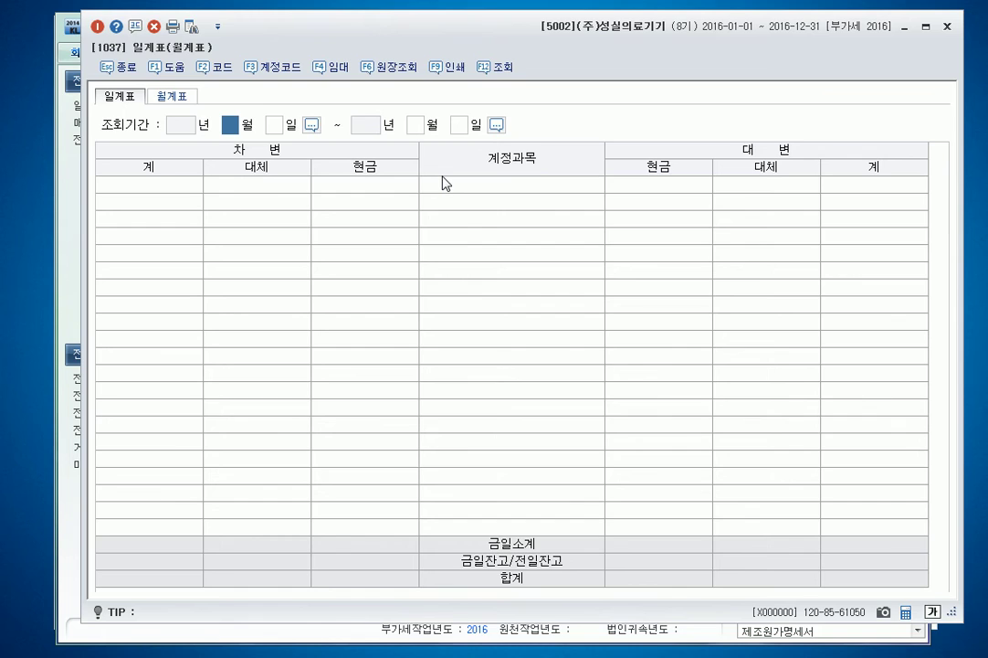
{"action": "left_click", "coordinate": [174, 97]}
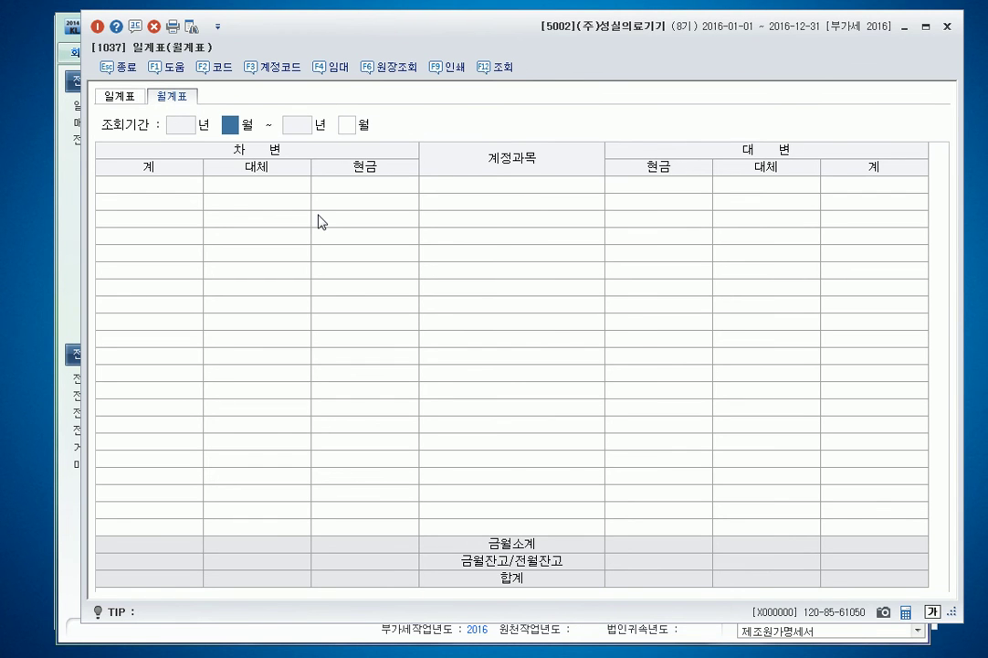
{"action": "type", "text": "05"}
{"action": "key", "text": "Return"}
{"action": "type", "text": "05"}
{"action": "key", "text": "Return"}
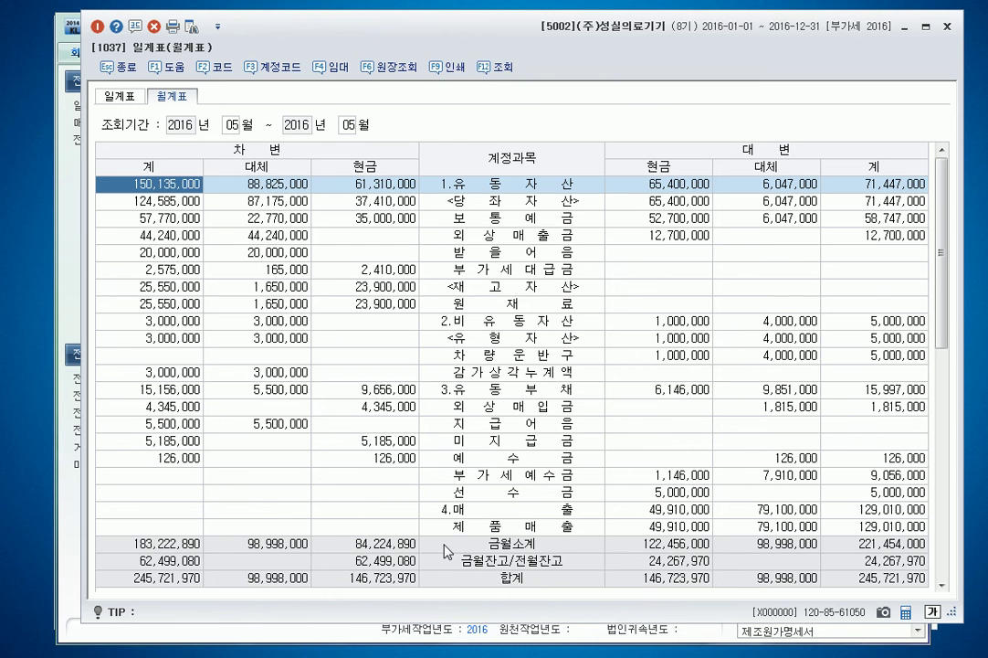
{"action": "left_click", "coordinate": [944, 33]}
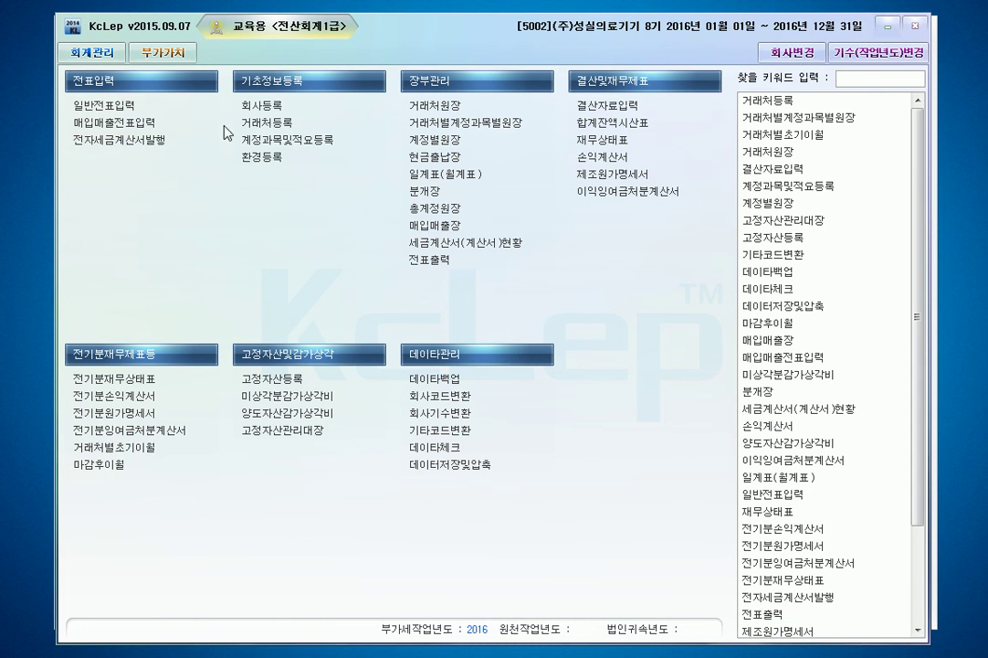
- Bring back the 세금계산서합계표 for April to June, review the 매출 invoice counts and close it
{"action": "left_click", "coordinate": [163, 53]}
{"action": "double_click", "coordinate": [146, 123]}
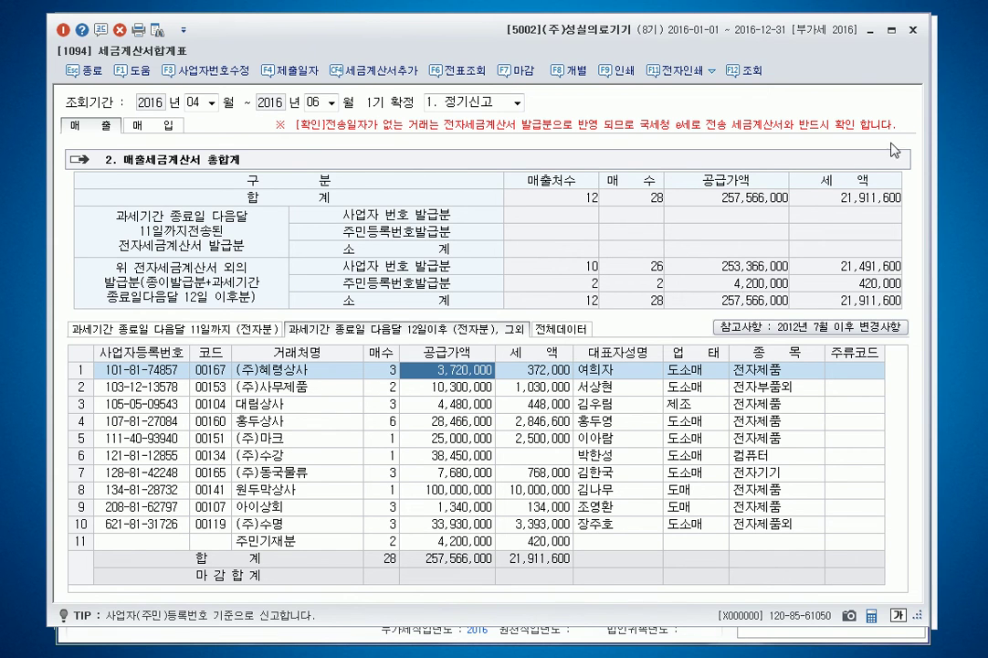
{"action": "left_click", "coordinate": [911, 33]}
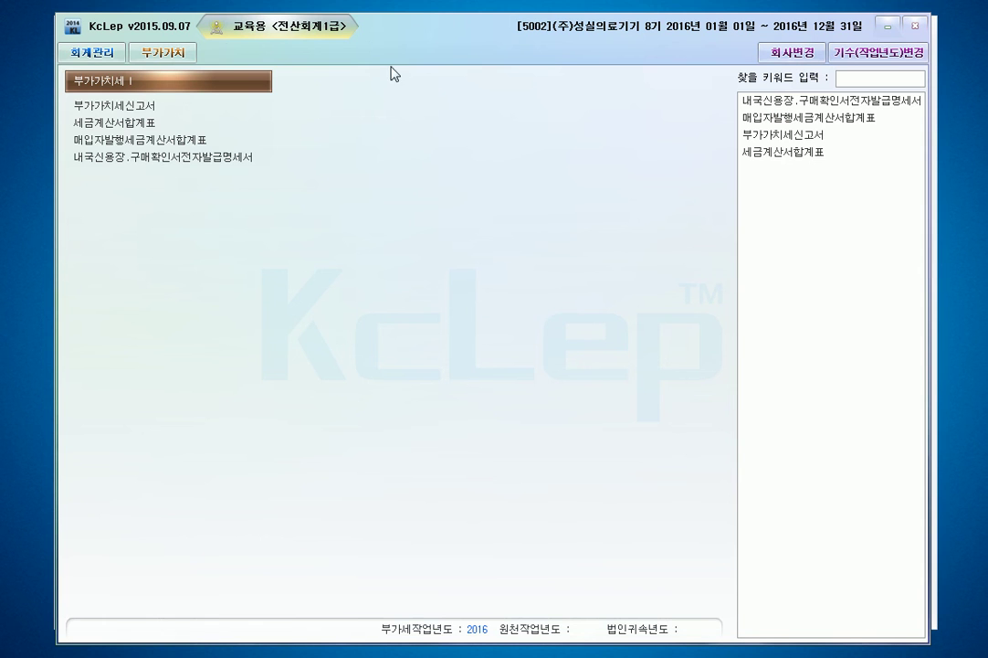
- Return to 회계관리 and query the 월계표 for March 2016
{"action": "left_click", "coordinate": [85, 52]}
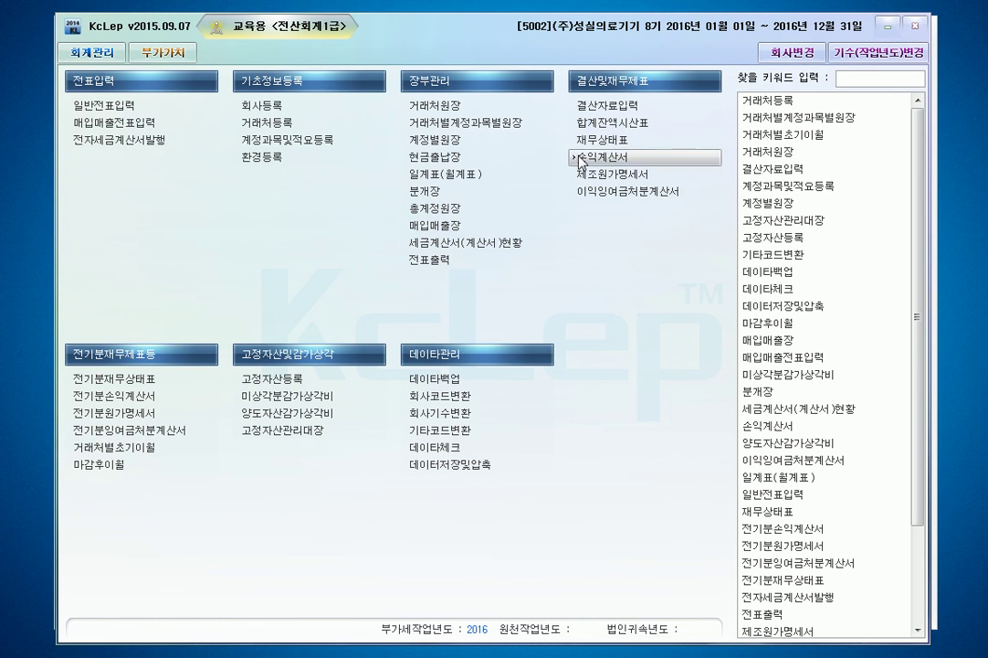
{"action": "left_click", "coordinate": [468, 176]}
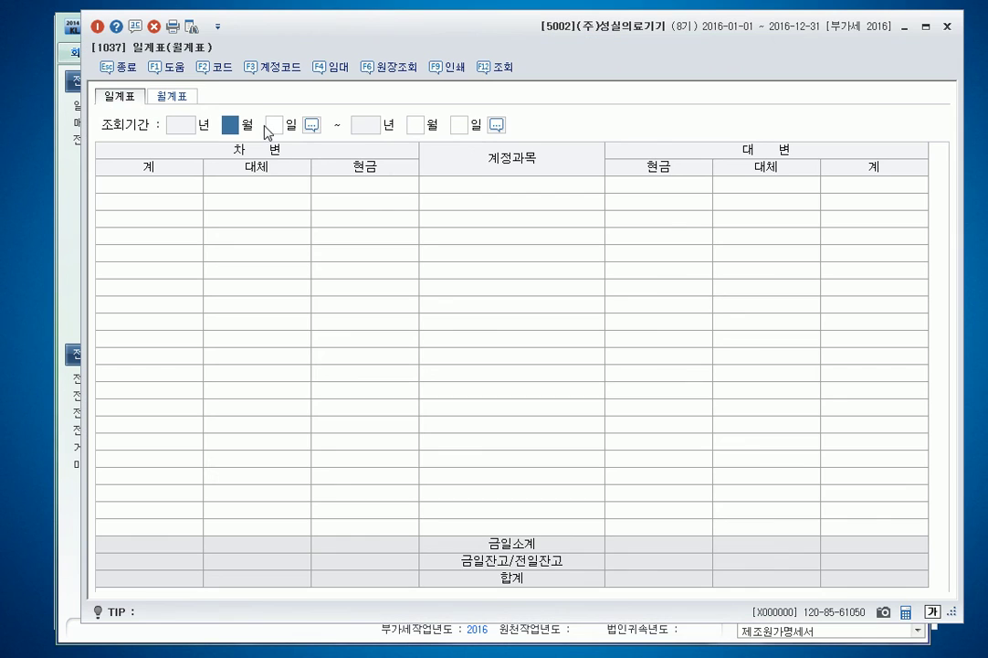
{"action": "left_click", "coordinate": [172, 96]}
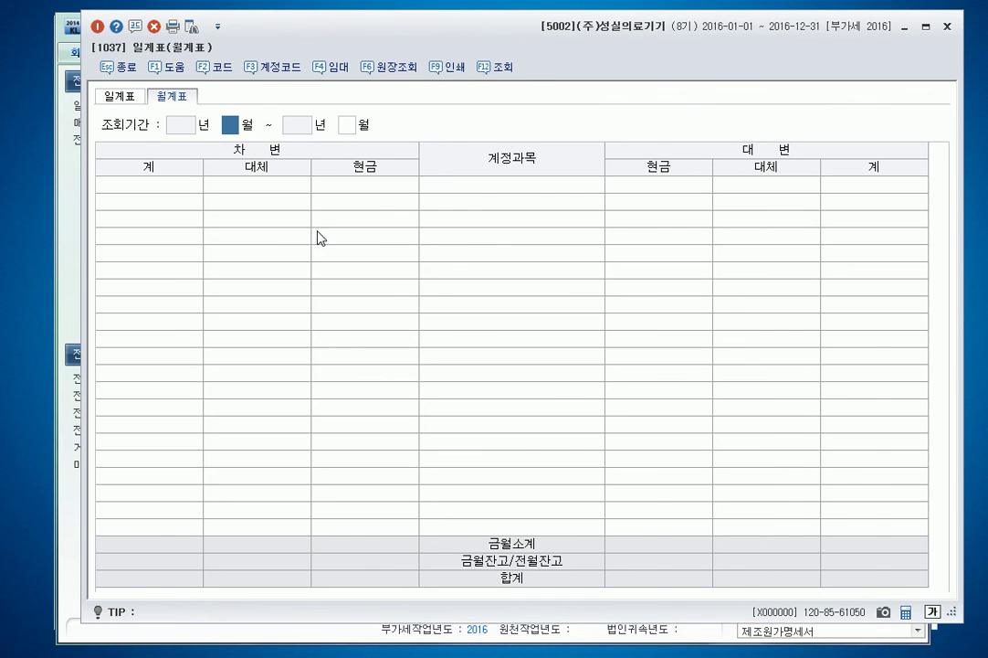
{"action": "type", "text": "03"}
{"action": "key", "text": "Return"}
{"action": "key", "text": "Return"}
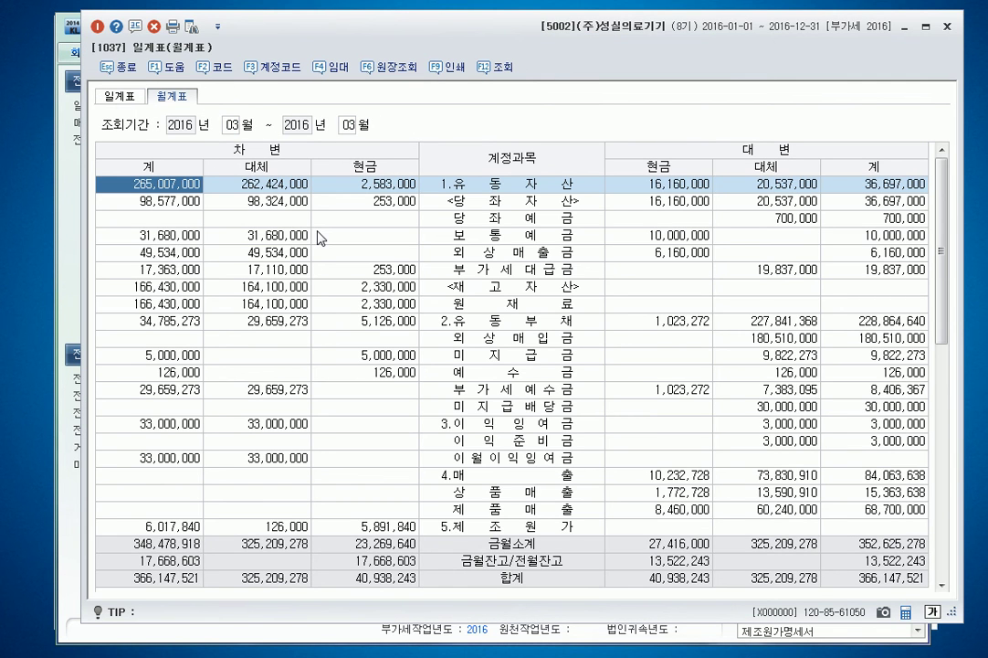
- Compare the 차변 현금, 대체 and 계 amounts of 원재료 in the March 월계표
{"action": "scroll", "coordinate": [491, 338], "scroll_direction": "down", "scroll_amount": 3}
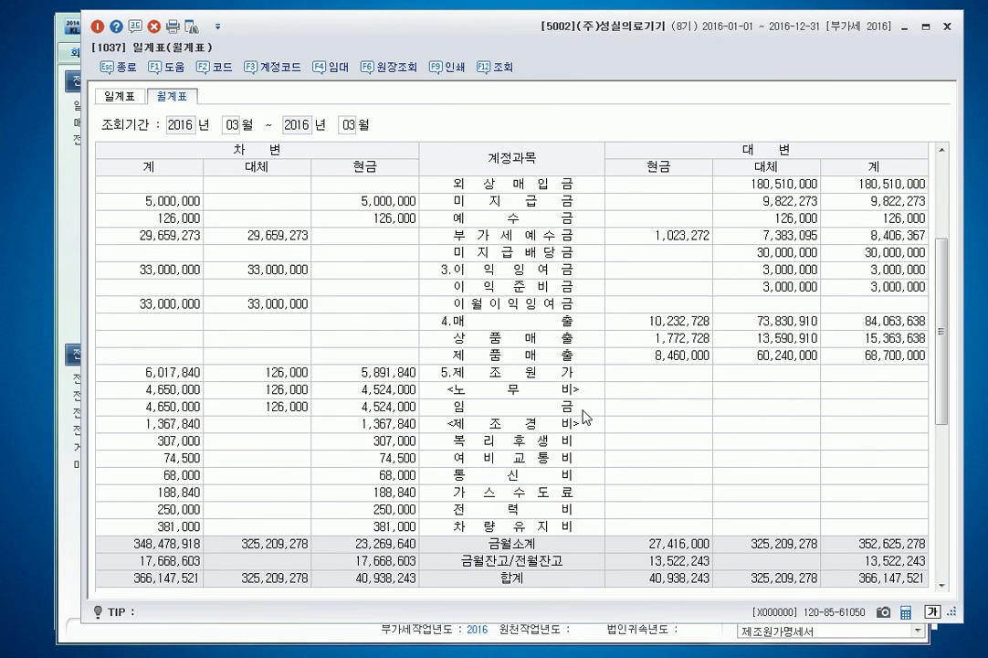
{"action": "scroll", "coordinate": [498, 353], "scroll_direction": "up", "scroll_amount": 2}
{"action": "left_click", "coordinate": [416, 252]}
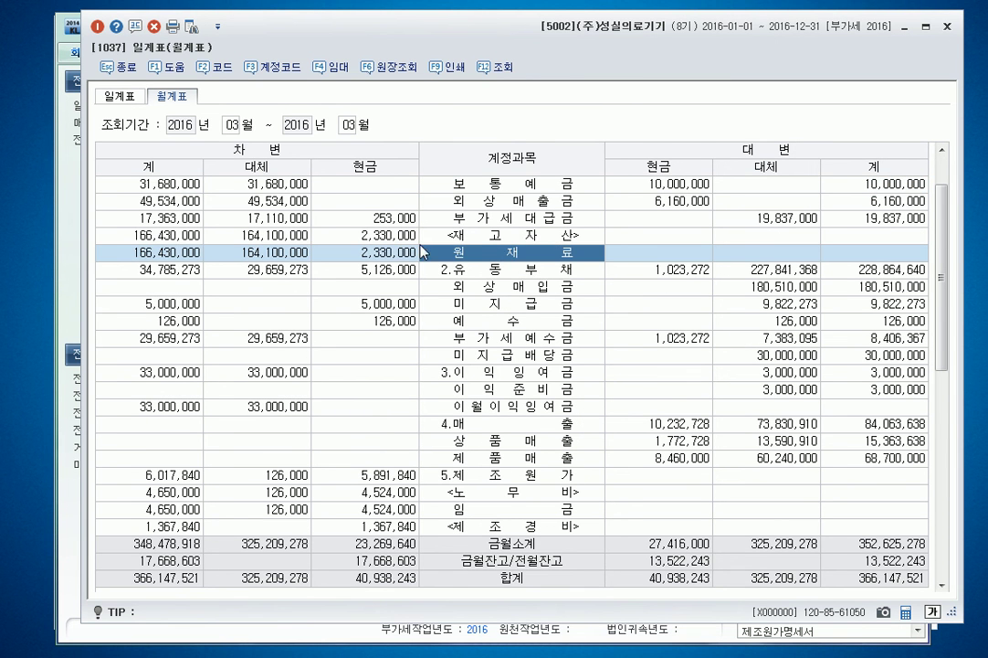
{"action": "left_click", "coordinate": [395, 254]}
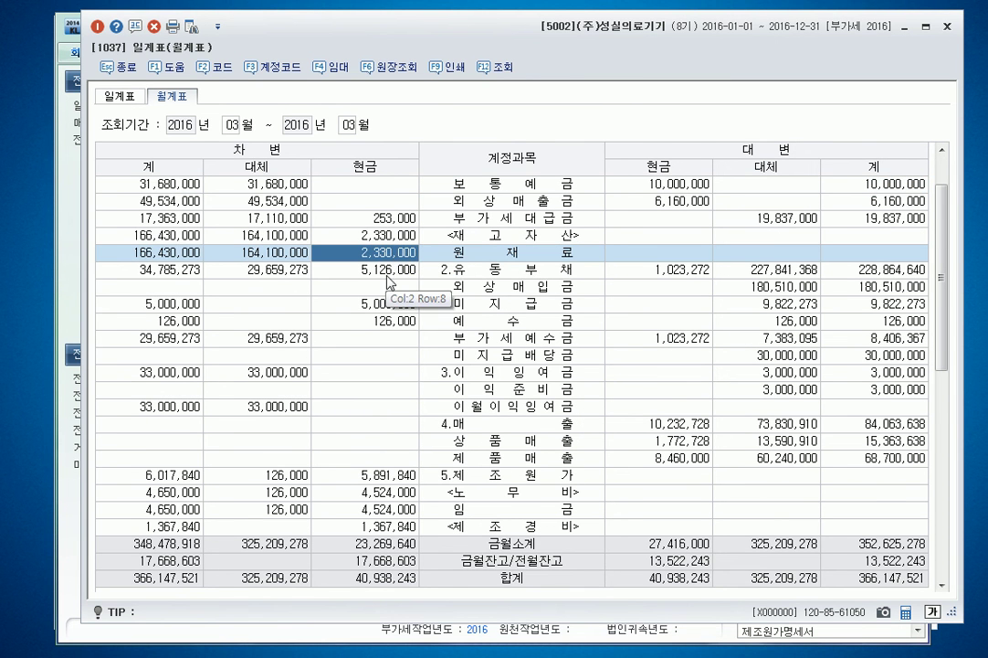
{"action": "left_click", "coordinate": [269, 257]}
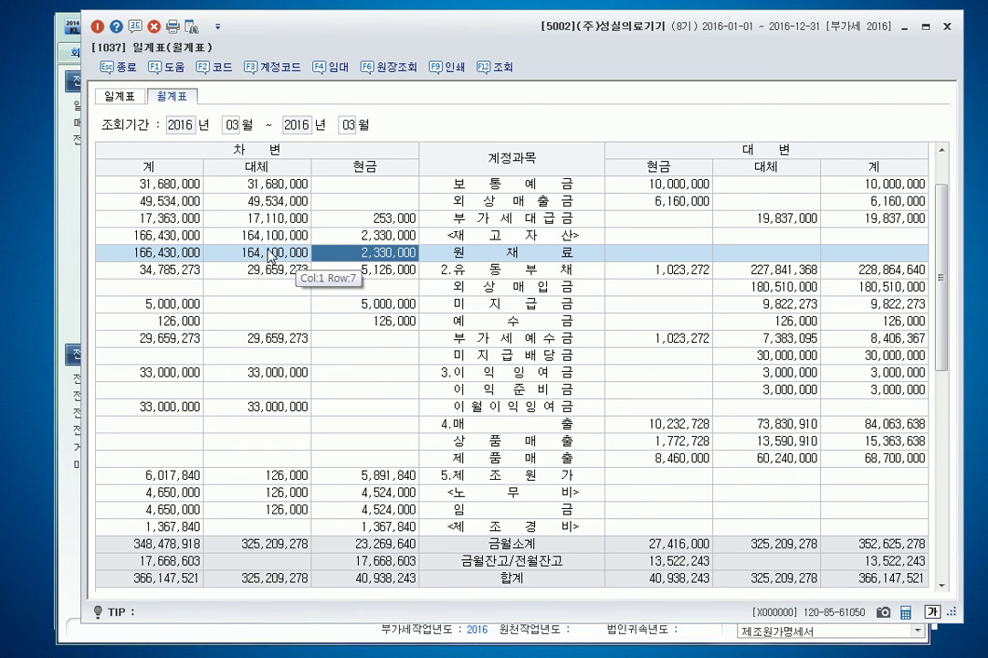
{"action": "left_click", "coordinate": [187, 254]}
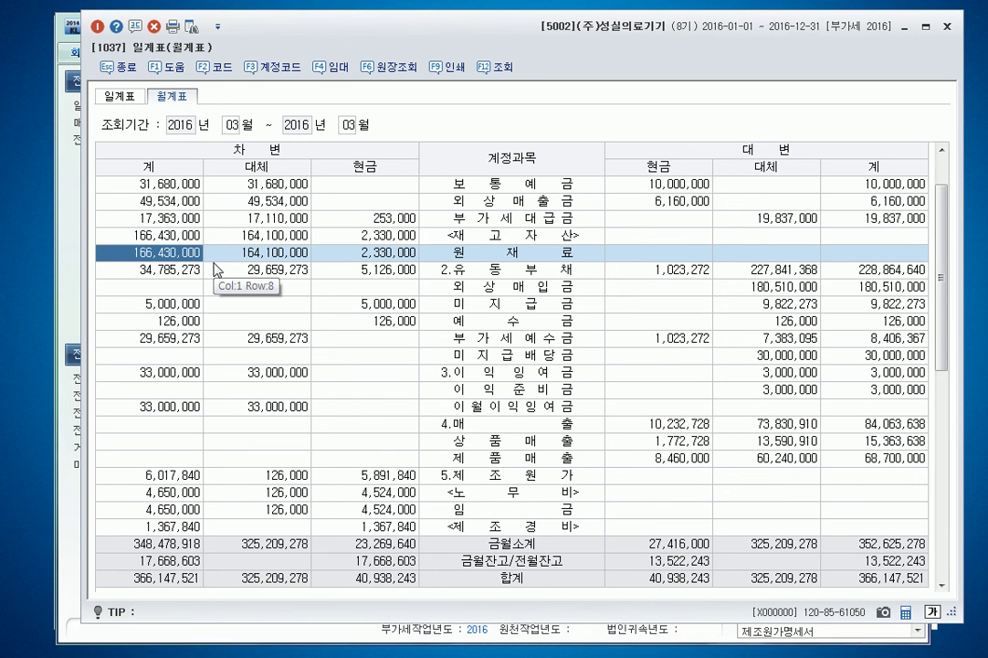
- Change the 월계표 query period to January through June 2016 and review the 제조원가 accounts
{"action": "left_click", "coordinate": [235, 125]}
{"action": "type", "text": "0"}
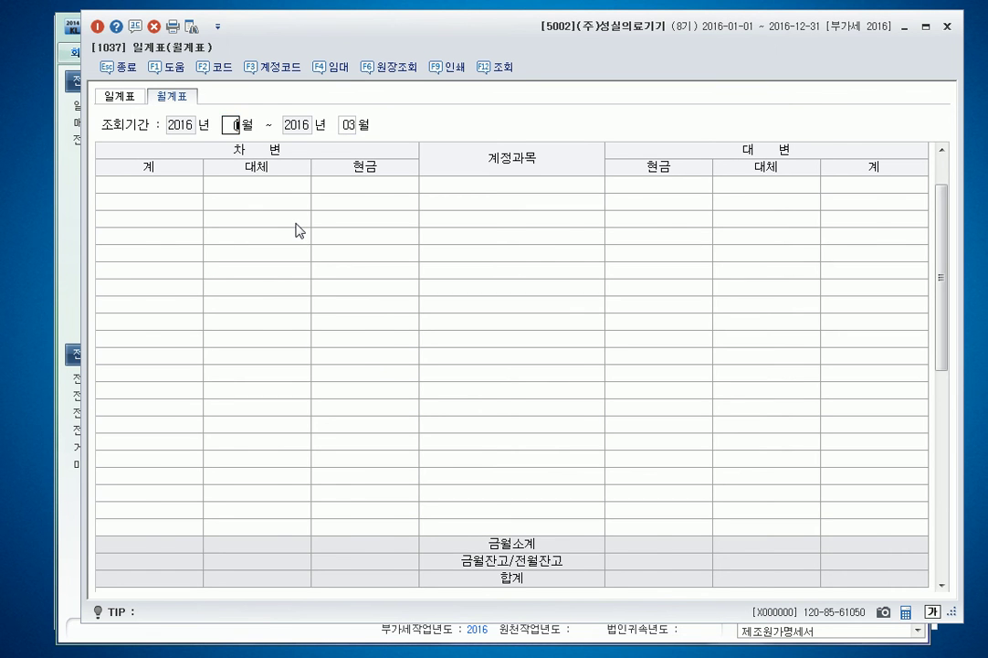
{"action": "type", "text": "106"}
{"action": "scroll", "coordinate": [542, 307], "scroll_direction": "down", "scroll_amount": 11}
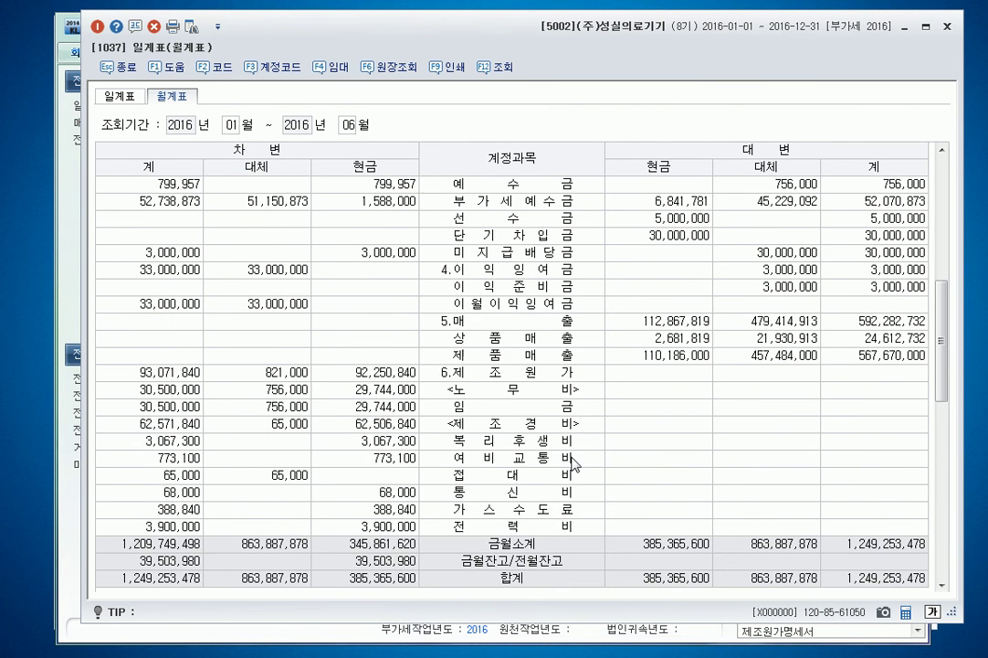
- Look up the 제조경비 row and its 차변 계 amount in the January to June 2016 월계표
{"action": "left_click", "coordinate": [536, 271]}
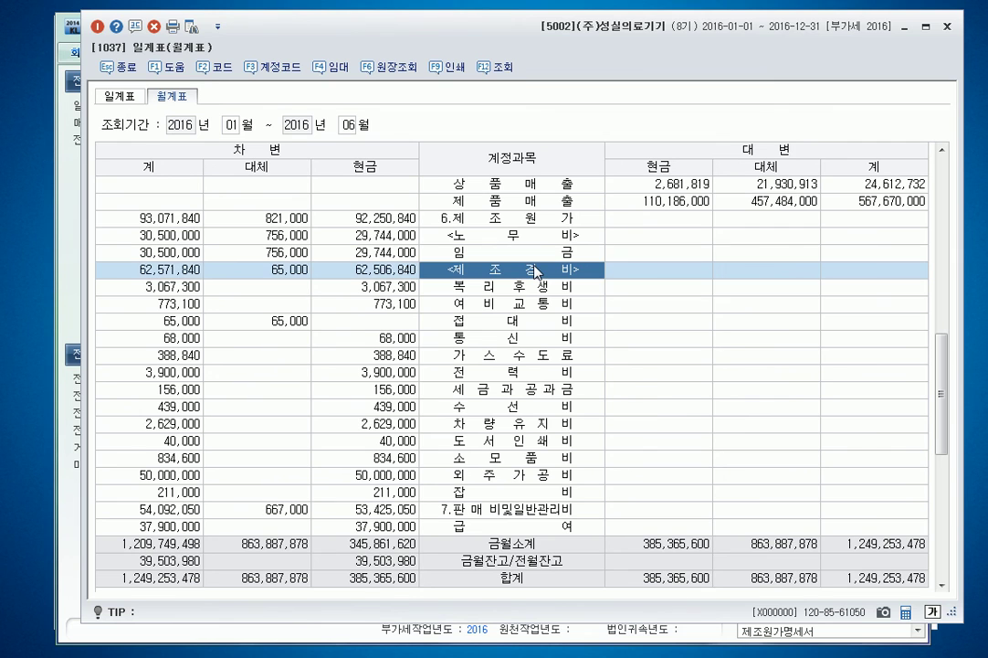
{"action": "left_click", "coordinate": [180, 274]}
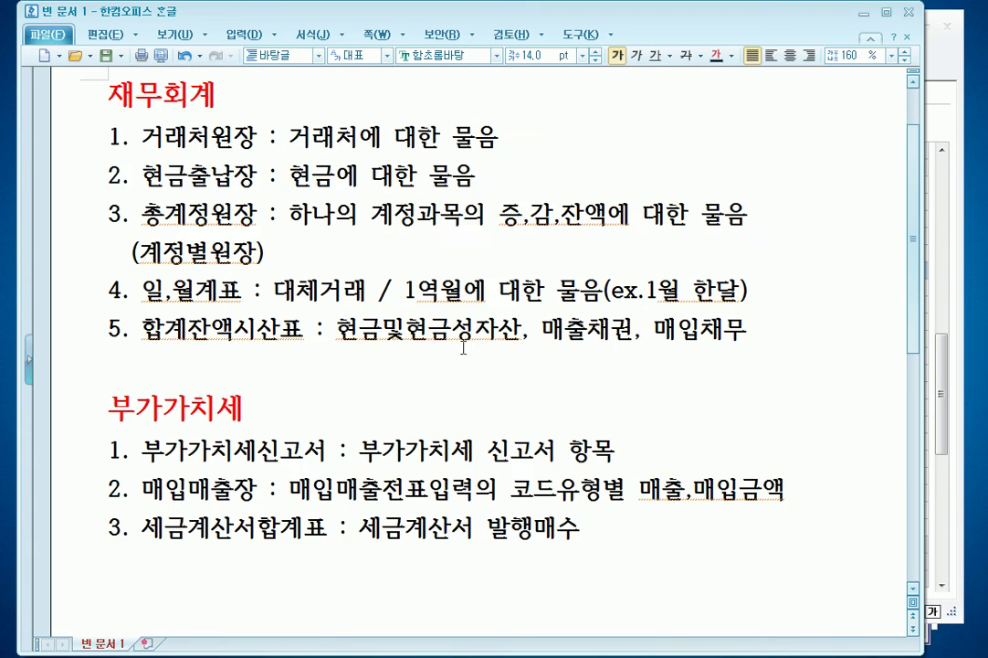
- Switch to the Hangul document and add the heading "※ 재무상태표" below the 부가가치세 list
{"action": "scroll", "coordinate": [393, 293], "scroll_direction": "down", "scroll_amount": 3}
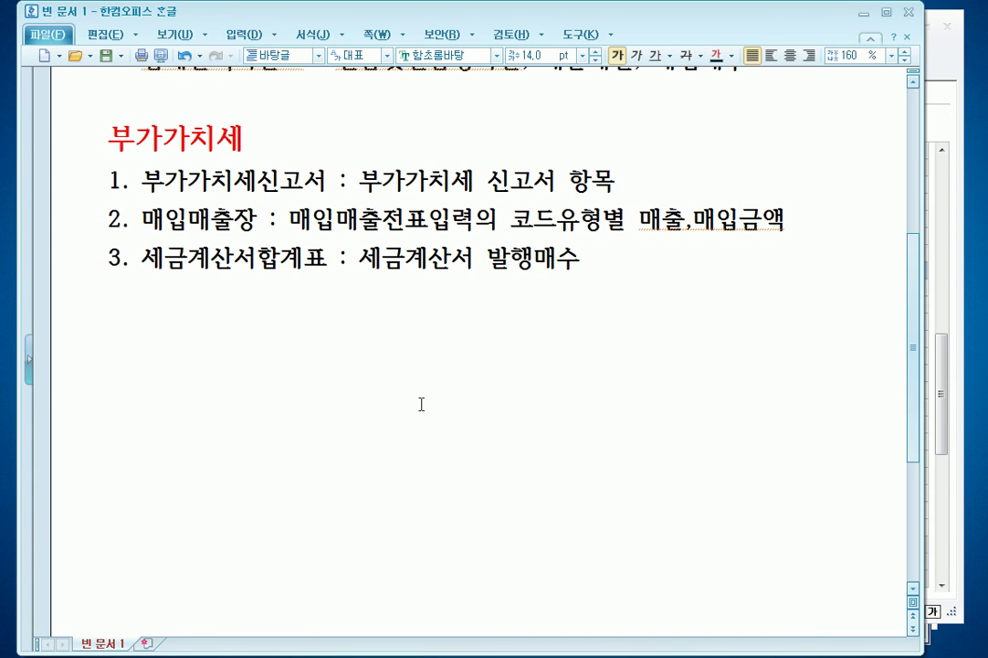
{"action": "key", "text": "ctrl+F10"}
{"action": "left_click", "coordinate": [324, 411]}
{"action": "key", "text": "Return"}
{"action": "type", "text": "재무상태표"}
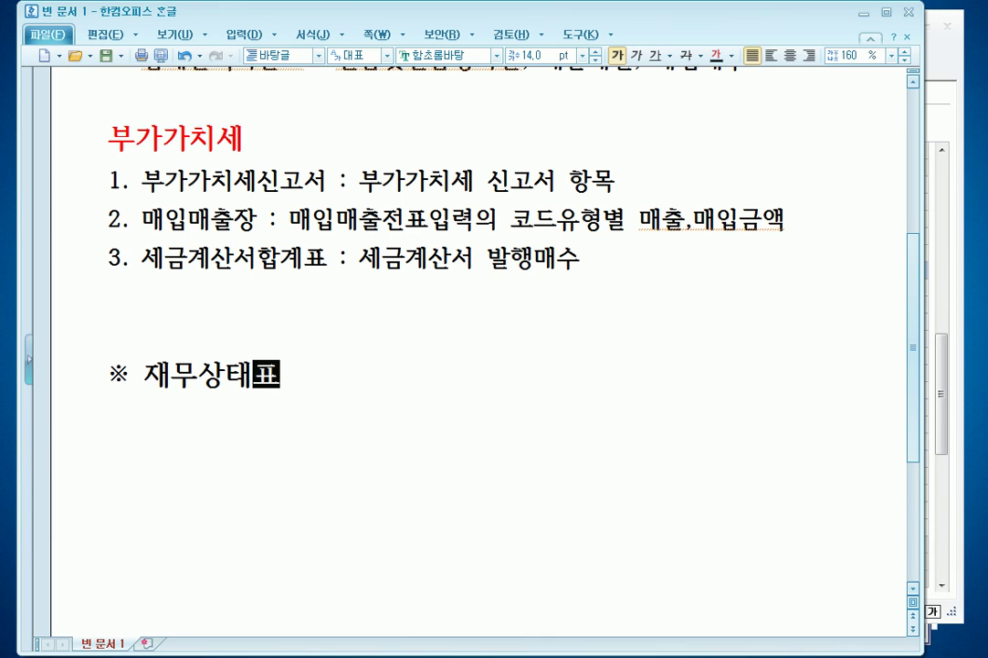
- Add the line "- 전기말 비교하여 자산, 부채, 자본 증감 내역" under the 재무상태표 heading
{"action": "key", "text": "Return"}
{"action": "type", "text": "-"}
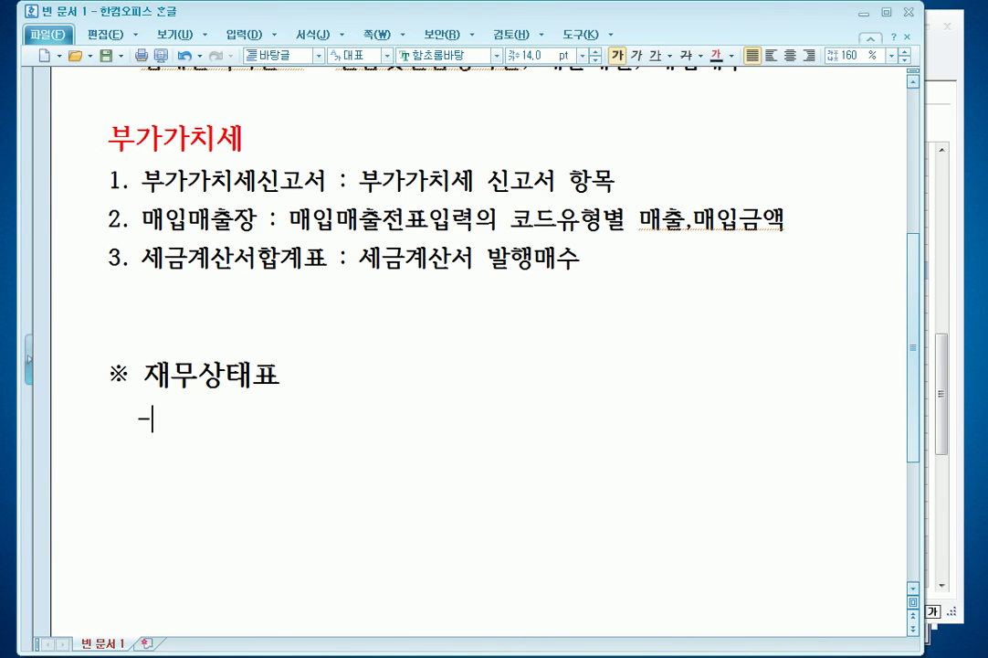
{"action": "type", "text": " 전기말"}
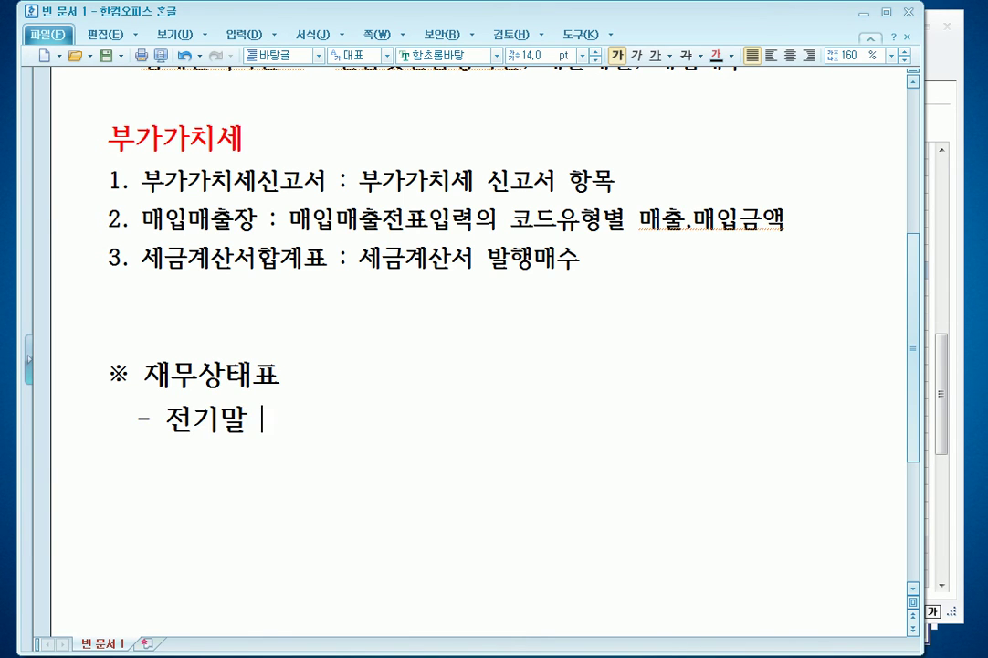
{"action": "type", "text": " 비교하여 자산,"}
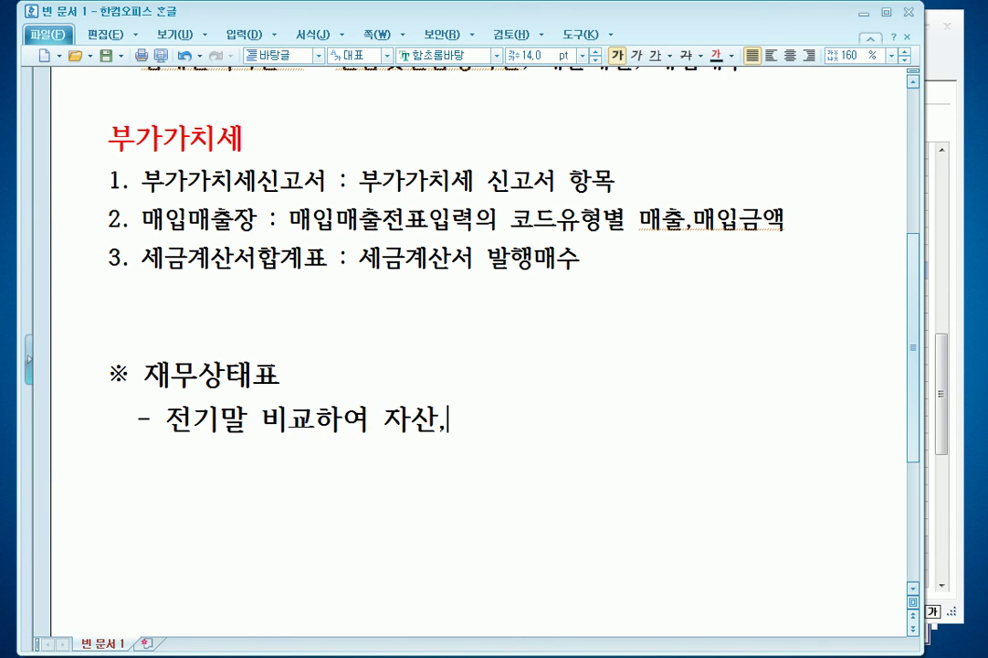
{"action": "type", "text": " 부채, 자본 "}
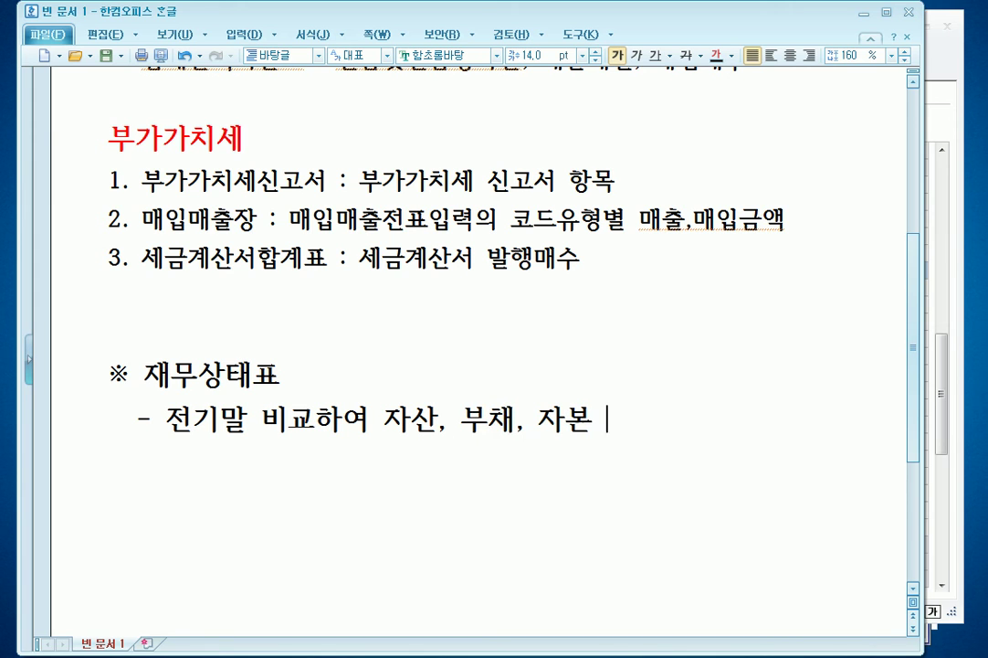
{"action": "type", "text": "증감 내역"}
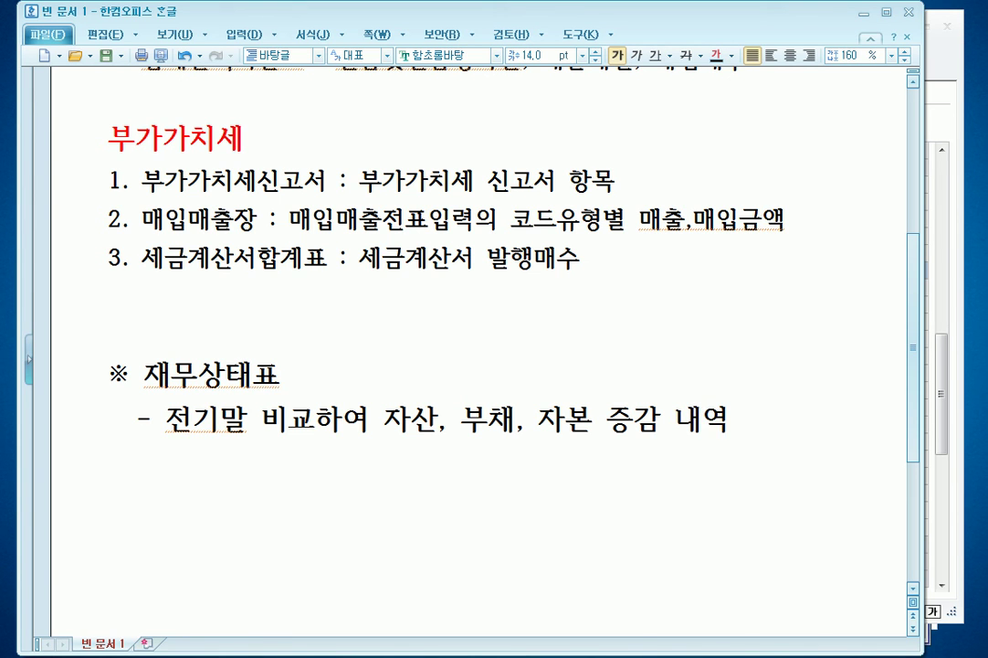
{"action": "scroll", "coordinate": [480, 347], "scroll_direction": "down", "scroll_amount": 3}
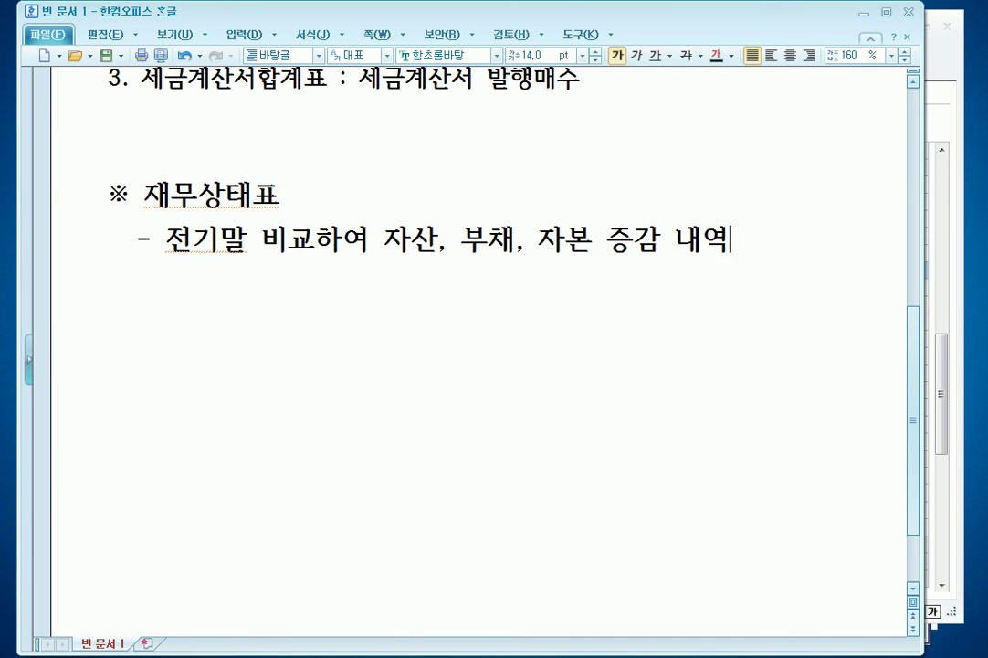
- Return to KcLep, close the 월계표 and query the 재무상태표 for May 2016
{"action": "left_click", "coordinate": [916, 655]}
{"action": "left_click", "coordinate": [909, 603]}
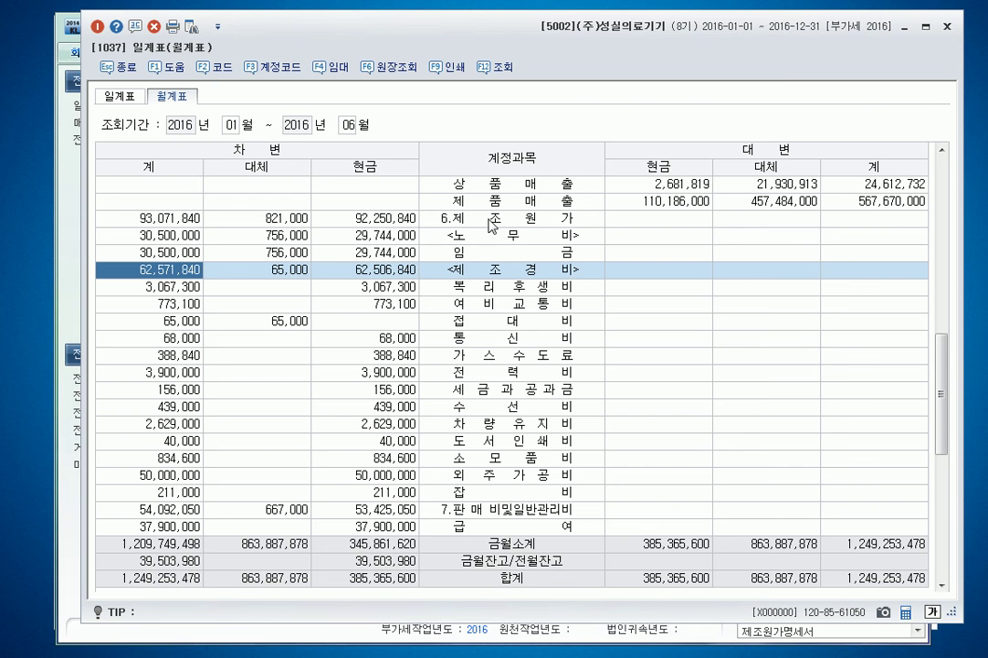
{"action": "left_click", "coordinate": [864, 14]}
{"action": "left_click", "coordinate": [948, 27]}
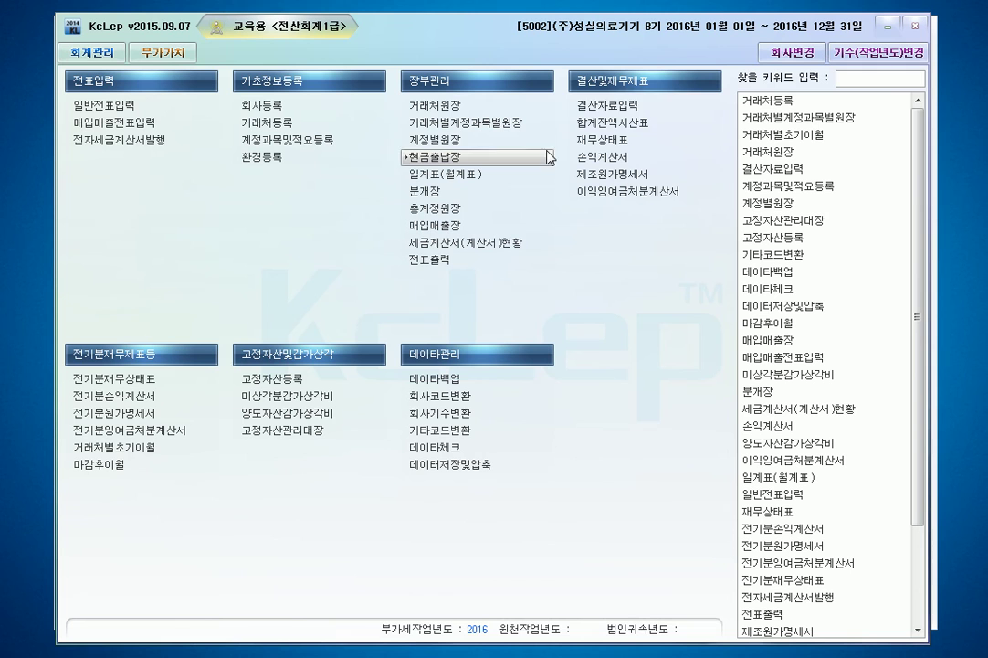
{"action": "left_click", "coordinate": [628, 144]}
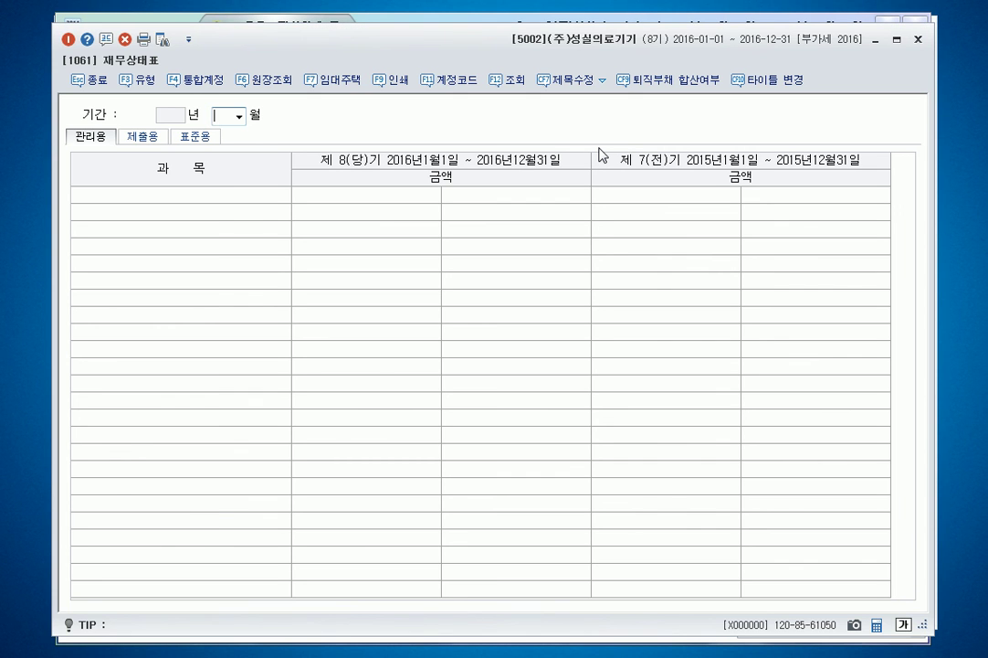
{"action": "type", "text": "05"}
{"action": "key", "text": "Return"}
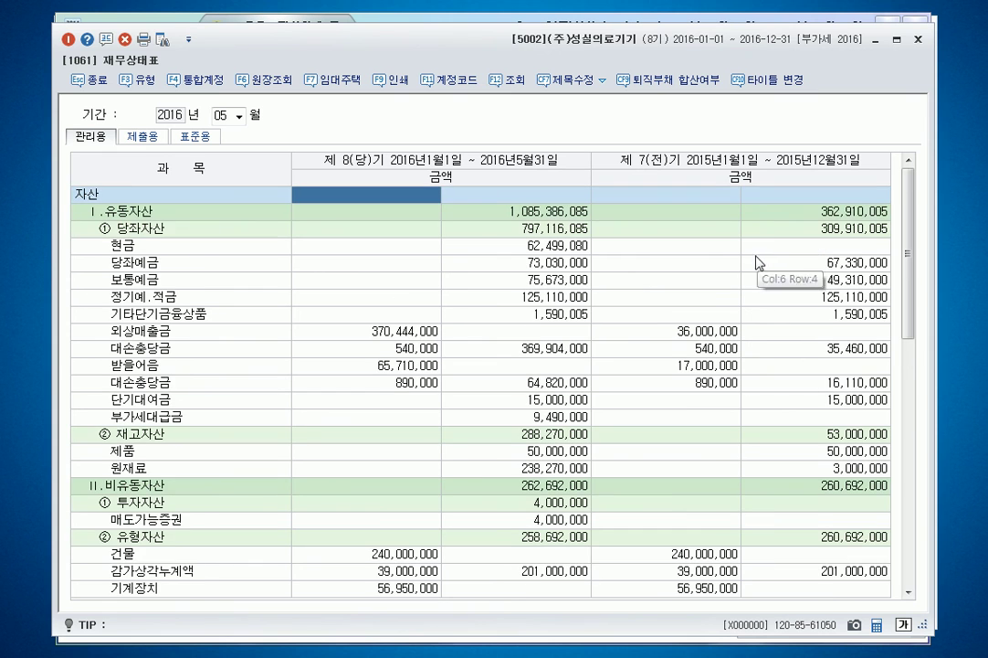
- Compare the 유동자산 amounts of the prior term and the current term in the 재무상태표
{"action": "left_click", "coordinate": [844, 216]}
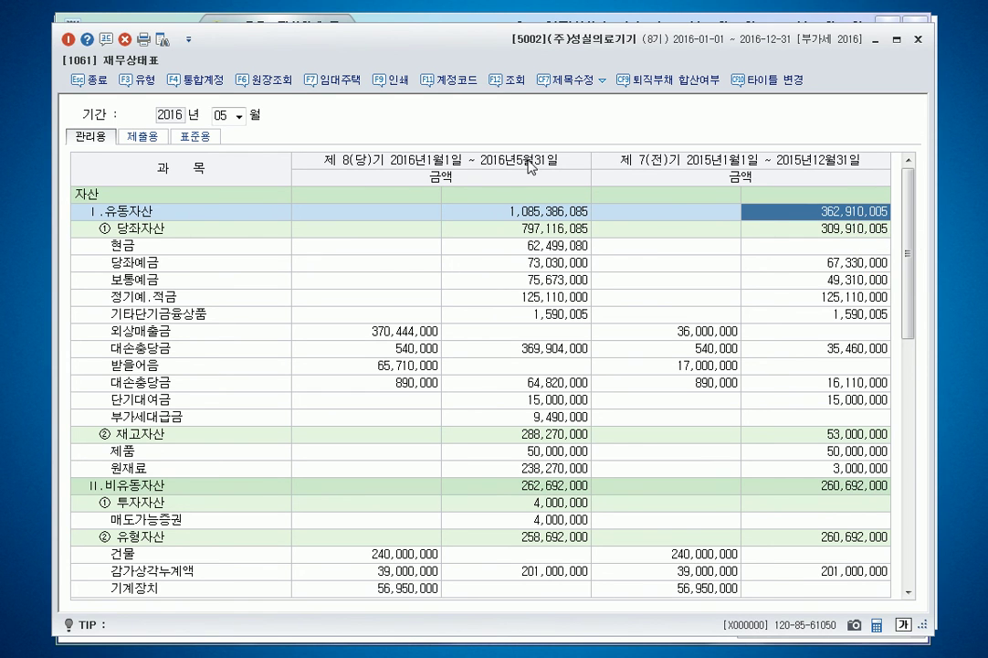
{"action": "left_click", "coordinate": [565, 214]}
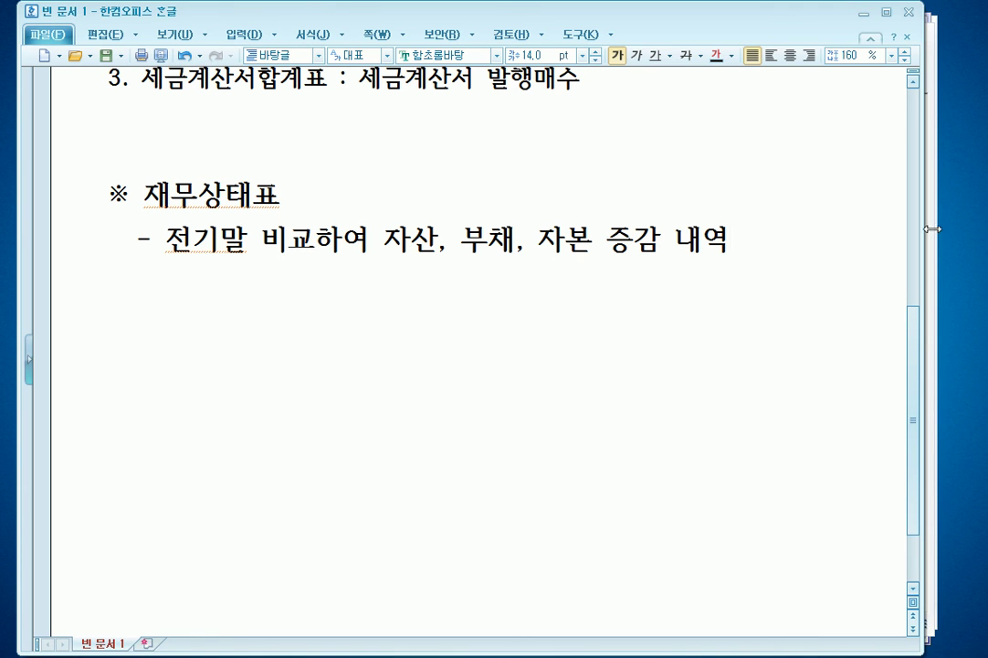
- In the Hangul document, write the 유동자산 calculation "1,090,886,085 - 362,910,005 = 727,976,080원" below the 재무상태표 note
{"action": "type", "text": "1,090,8"}
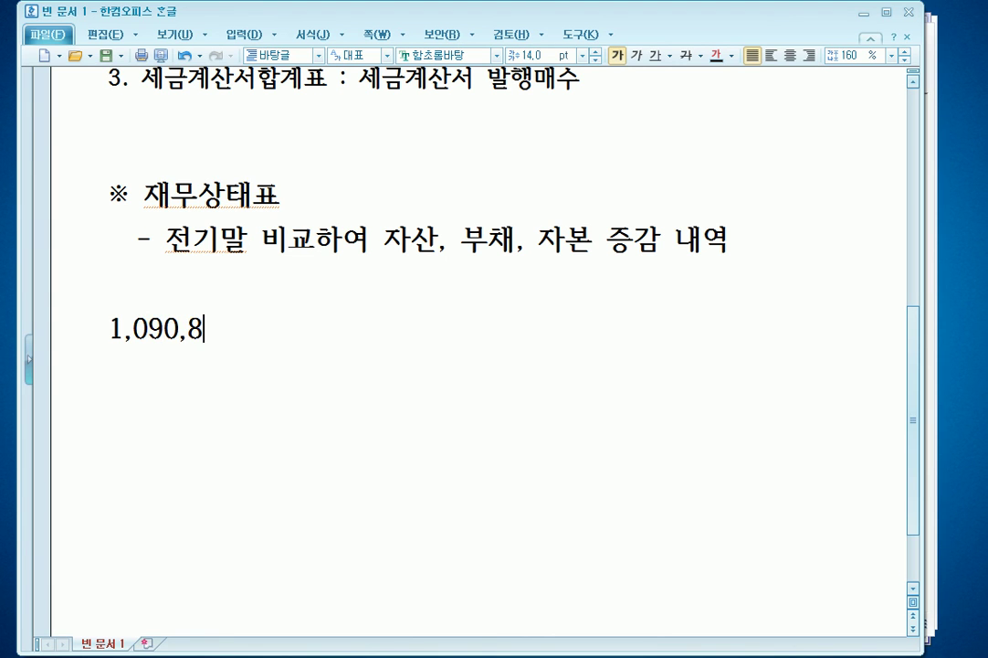
{"action": "type", "text": "86,085 - "}
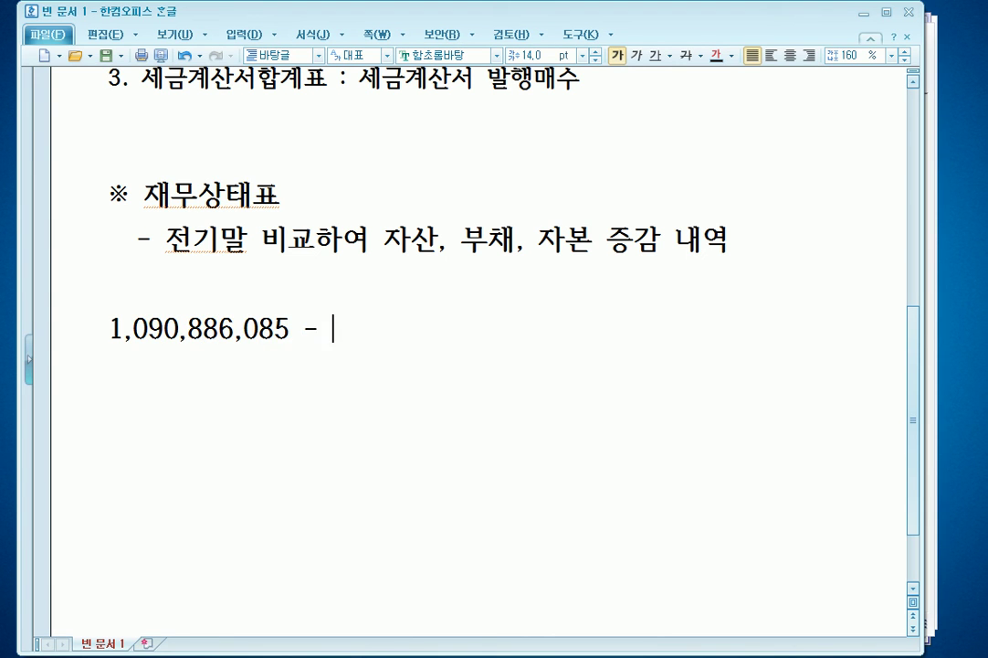
{"action": "type", "text": "362,910,"}
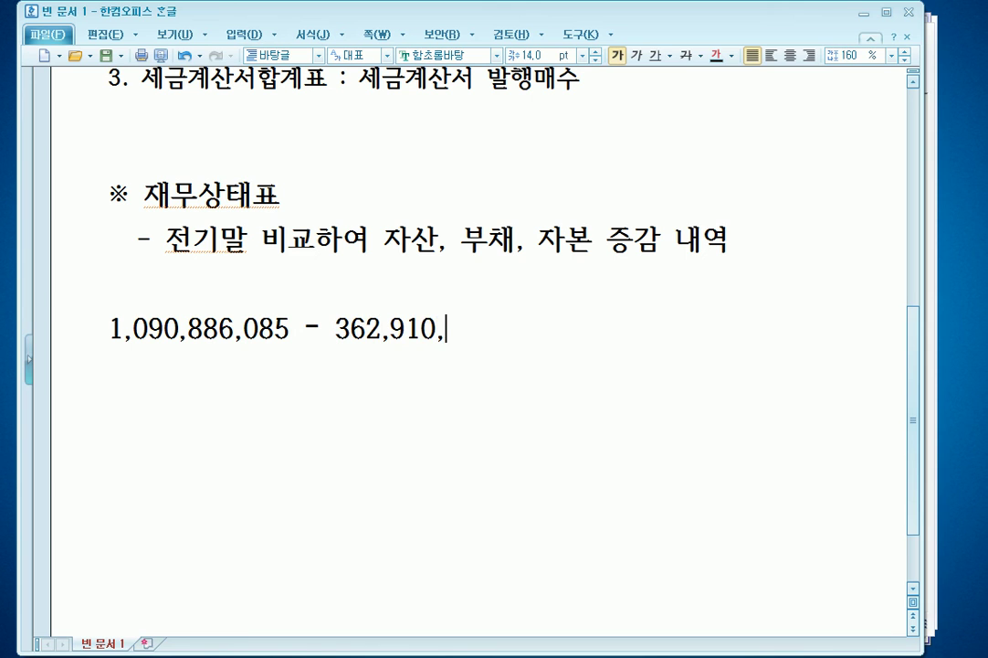
{"action": "type", "text": "005 = 727,976,080원"}
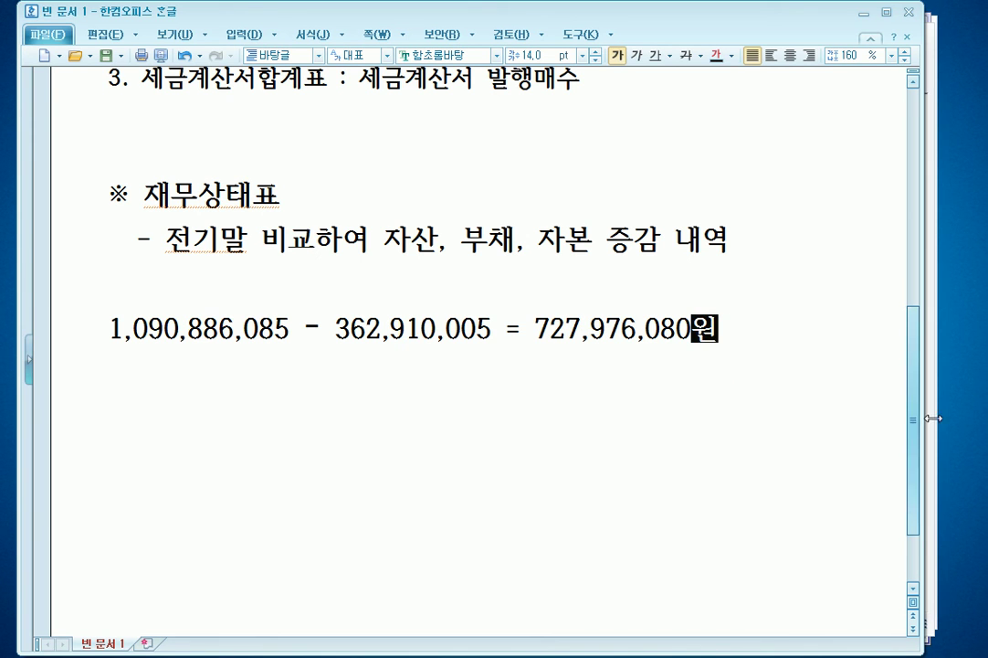
{"action": "key", "text": "F10"}
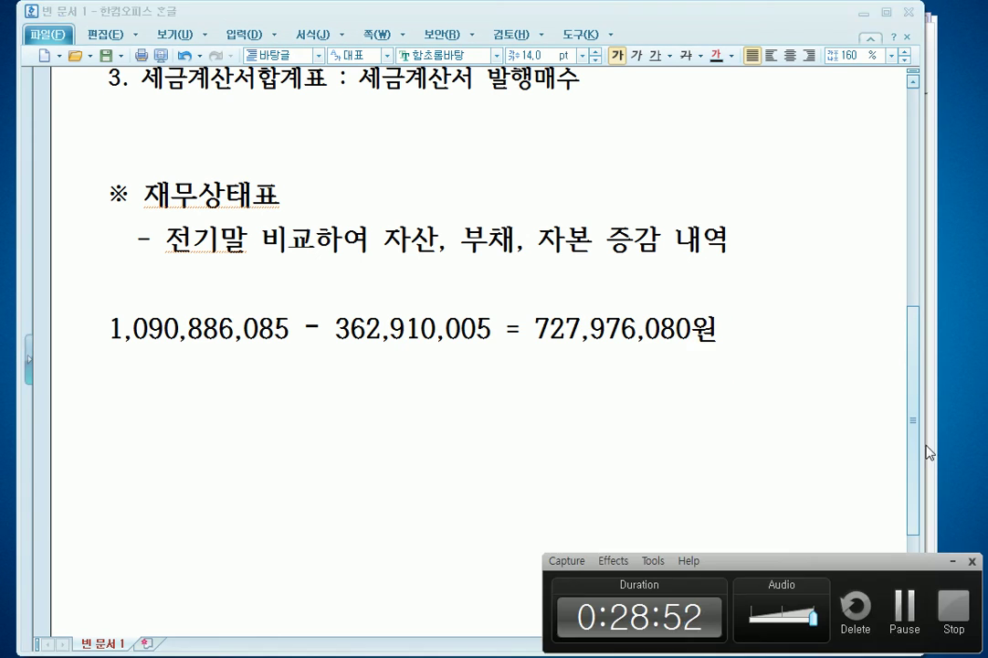
{"action": "left_click", "coordinate": [904, 611]}
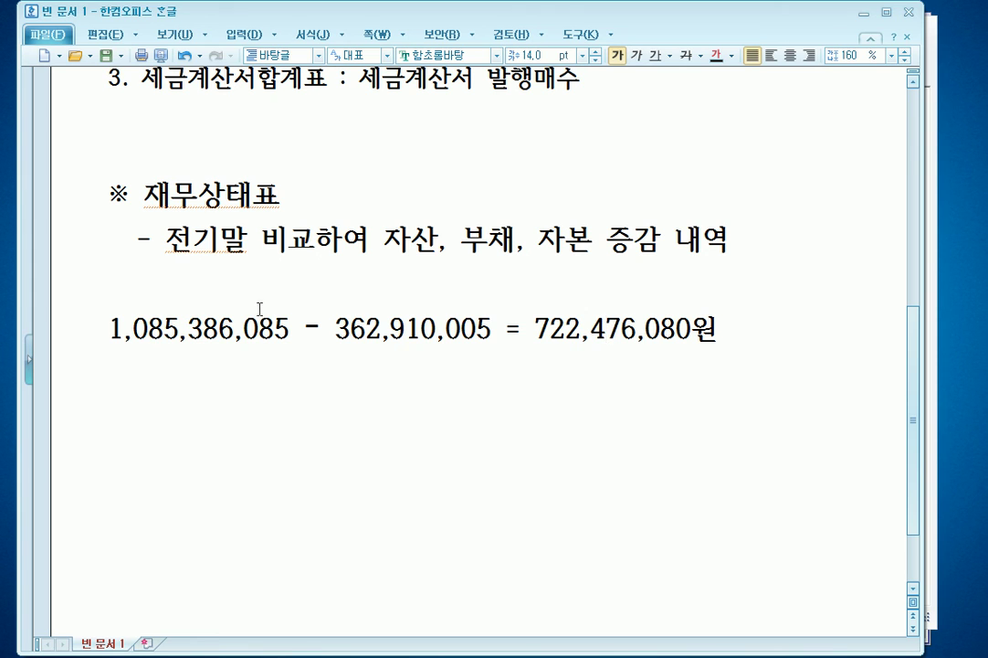
- Close the 총계정원장, check the Hangul calculation against the May 2016 재무상태표 and minimize that report
{"action": "key", "text": "alt+Tab"}
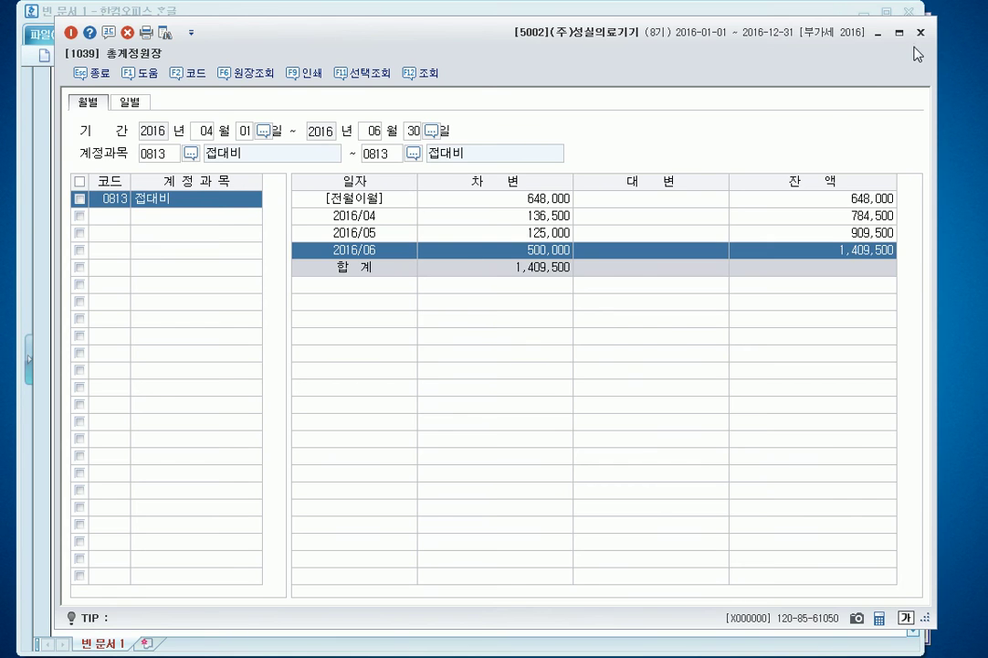
{"action": "left_click", "coordinate": [920, 32]}
{"action": "key", "text": "alt+Tab"}
{"action": "left_click", "coordinate": [658, 144]}
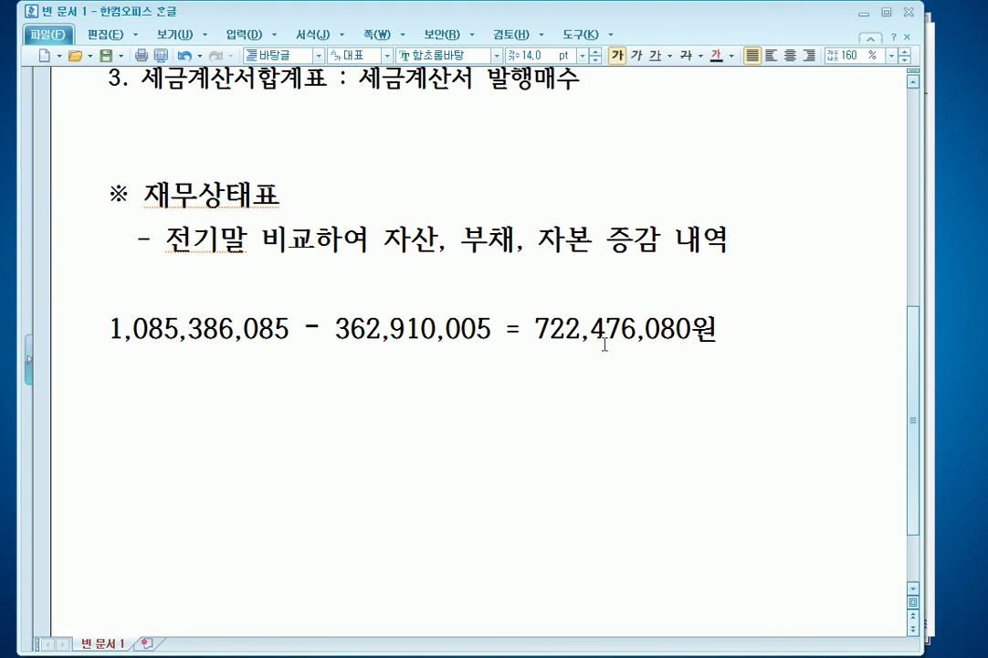
{"action": "left_click", "coordinate": [863, 15]}
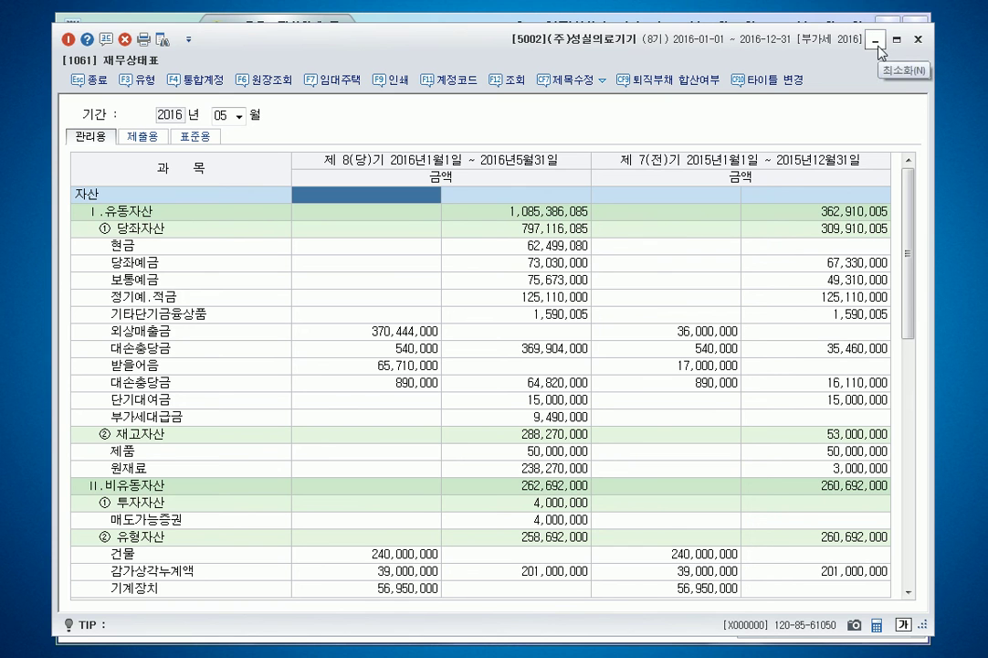
{"action": "left_click", "coordinate": [875, 41]}
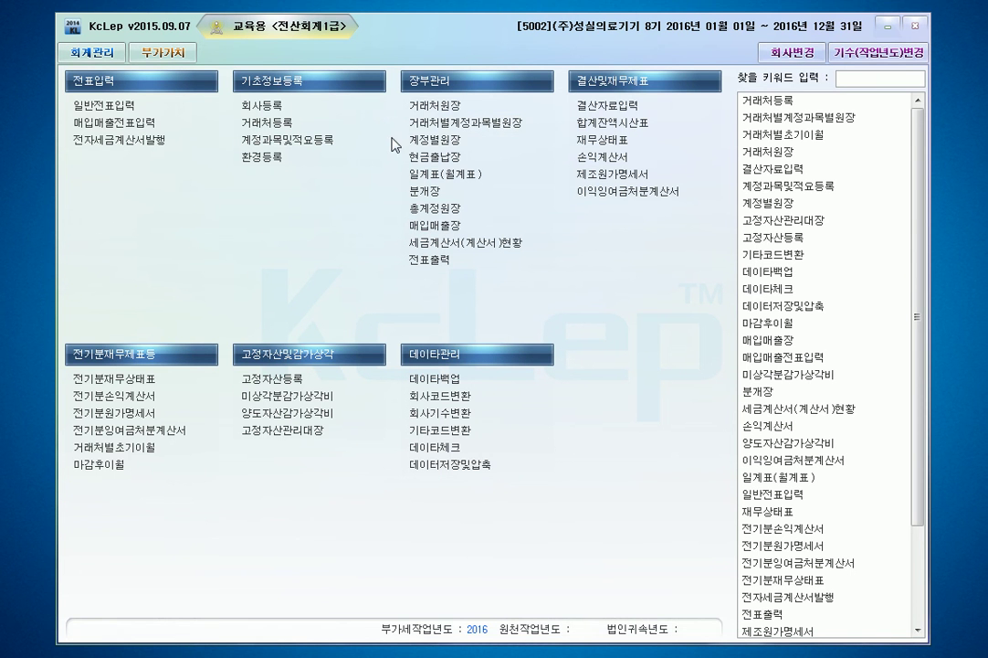
- Query the 매입매출장 for 2016-04-01 to 2016-06-30 with 구분 3.매입 and 유형 53.면세, review it and close it
{"action": "left_click", "coordinate": [464, 236]}
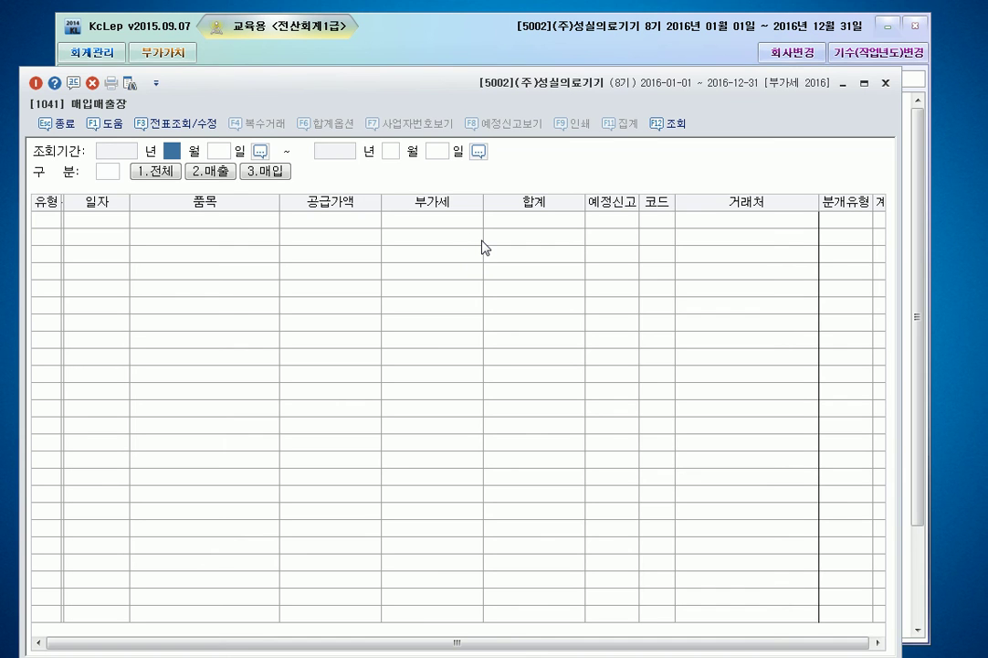
{"action": "type", "text": "04"}
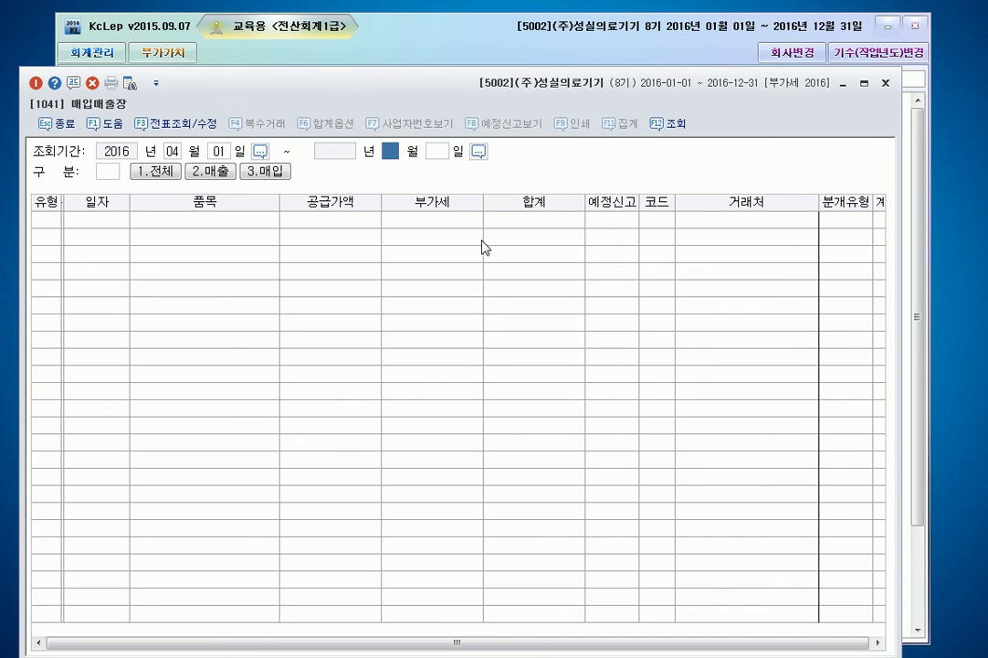
{"action": "type", "text": "0106"}
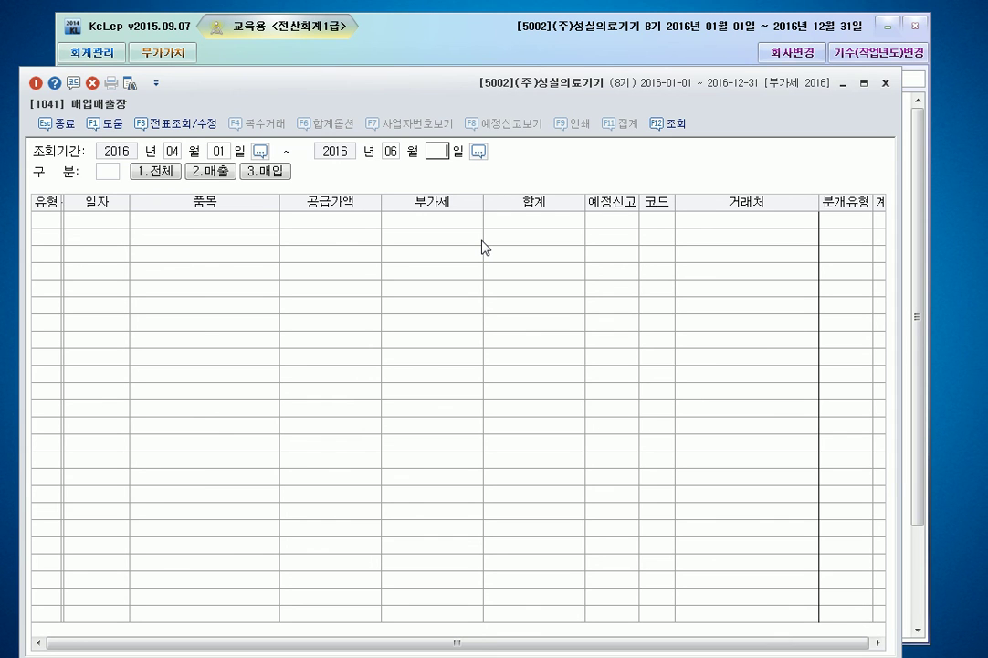
{"action": "type", "text": "3303"}
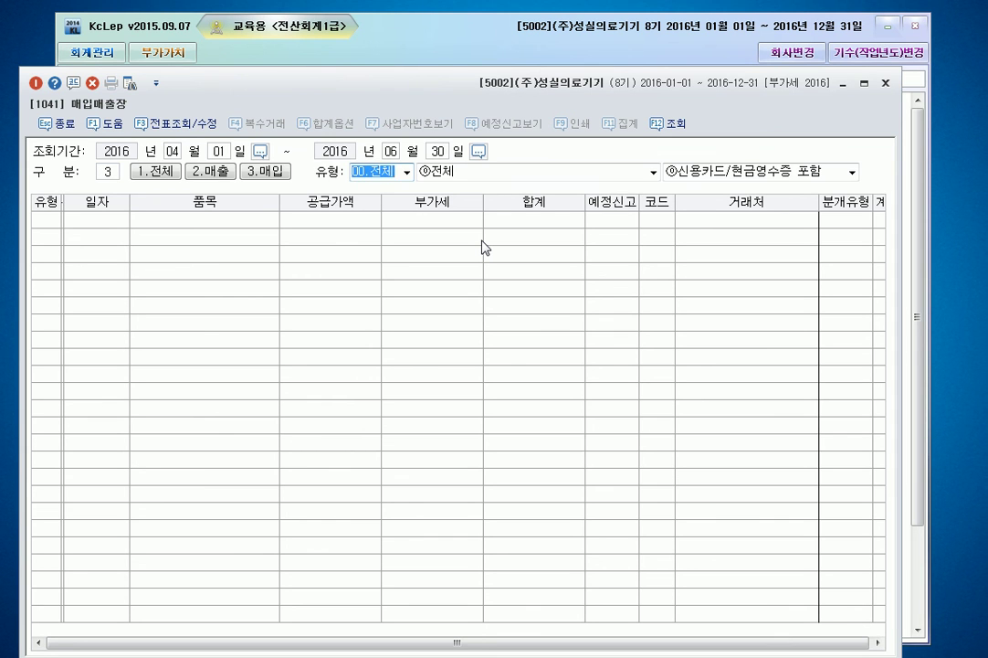
{"action": "type", "text": "53.면세"}
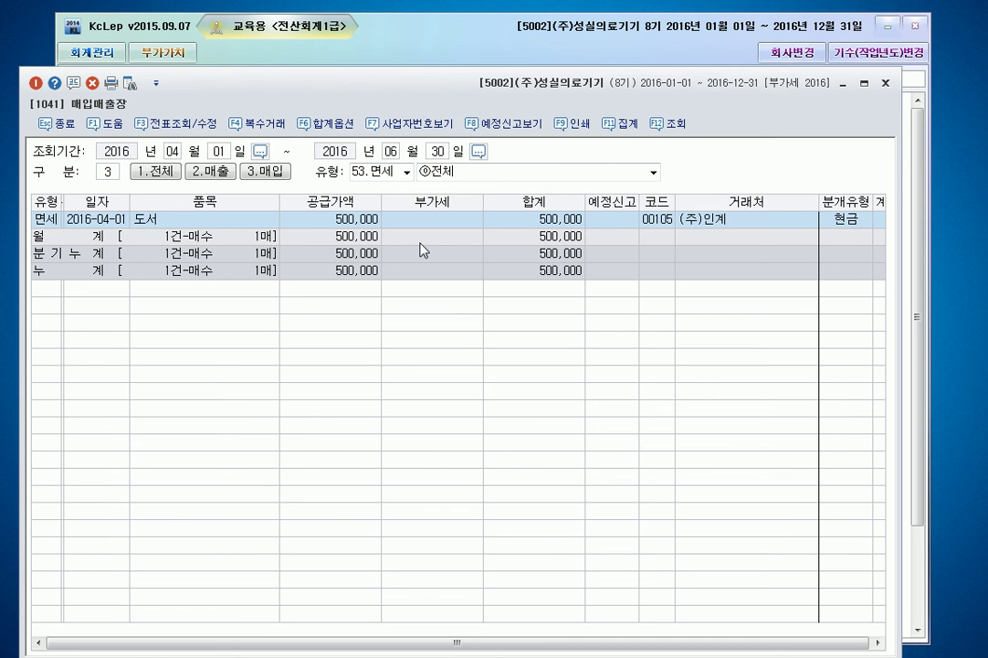
{"action": "left_click", "coordinate": [885, 82]}
- Query the 부가가치세신고서 for April 1 to June 30, 2016, review its amounts and close it
{"action": "left_click", "coordinate": [152, 53]}
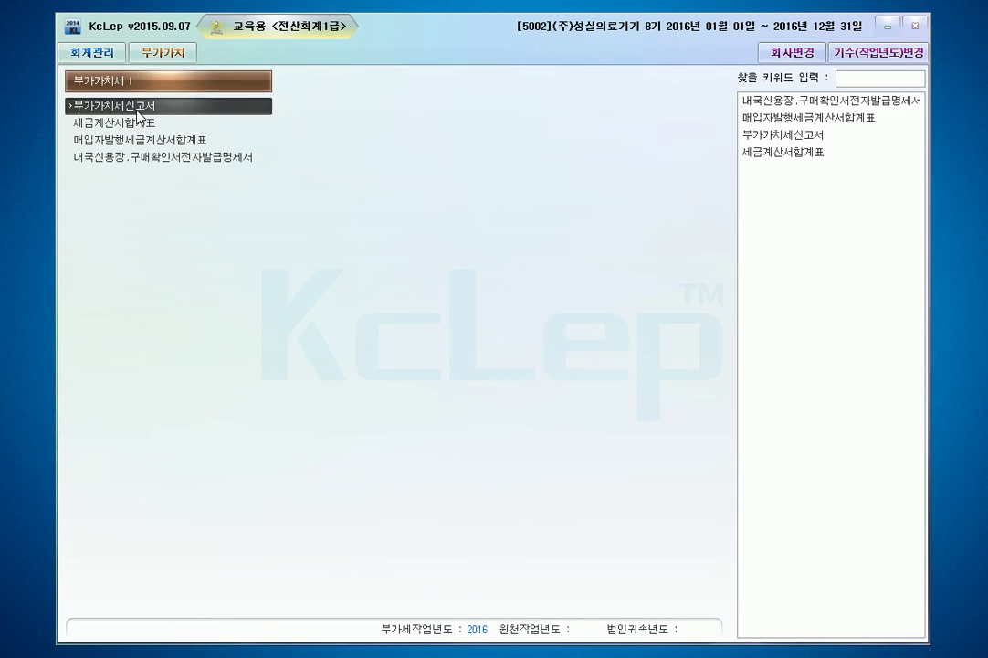
{"action": "left_click", "coordinate": [114, 105]}
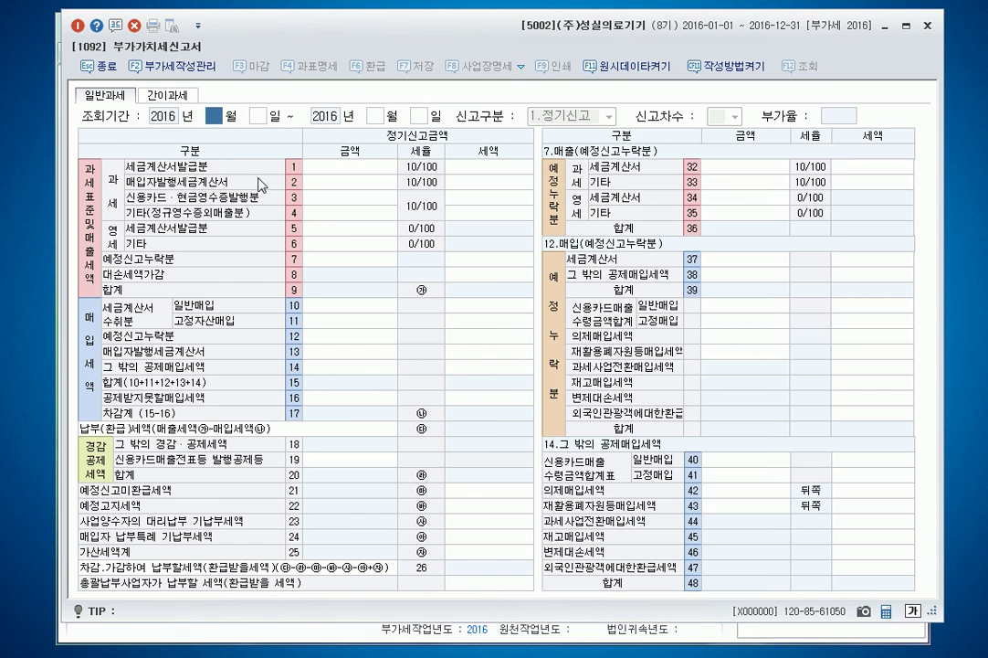
{"action": "type", "text": "411,6"}
{"action": "key", "text": "Return"}
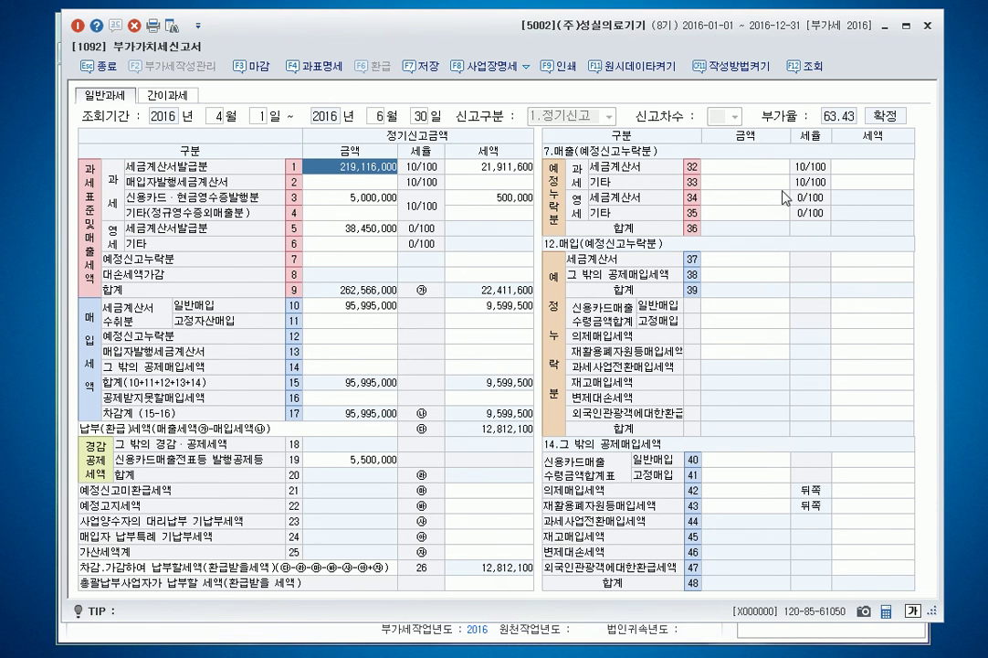
{"action": "left_click", "coordinate": [928, 26]}
{"action": "left_click", "coordinate": [530, 284]}
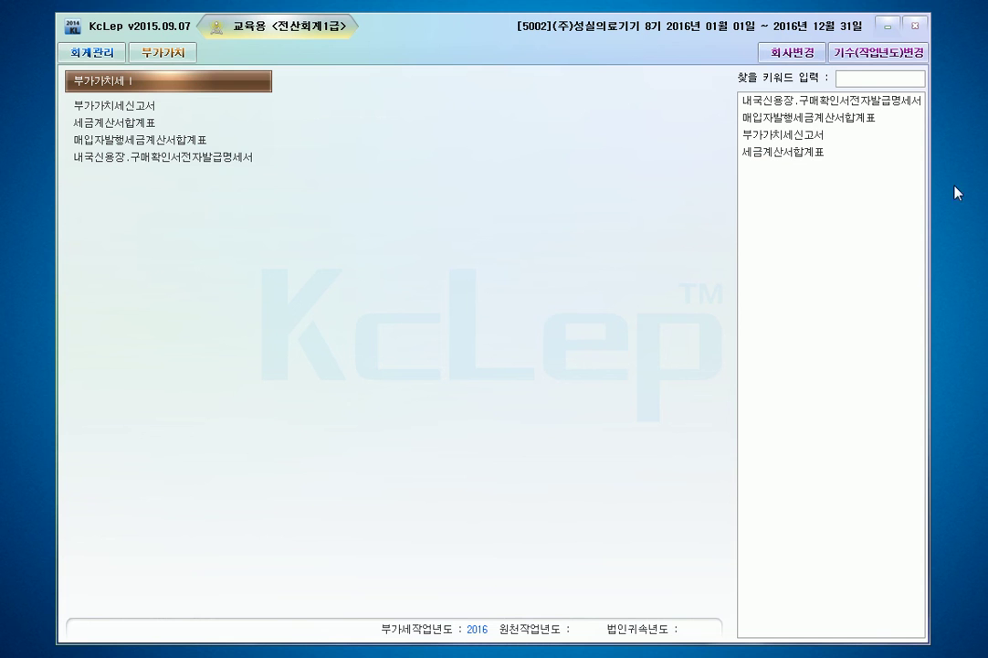
- Switch to the Hangul document and highlight the account names "매출채권, 매입채무" and part of "현금및현금성자산" in the 합계잔액시산표 note
{"action": "key", "text": "alt+Tab"}
{"action": "scroll", "coordinate": [589, 214], "scroll_direction": "up", "scroll_amount": 7}
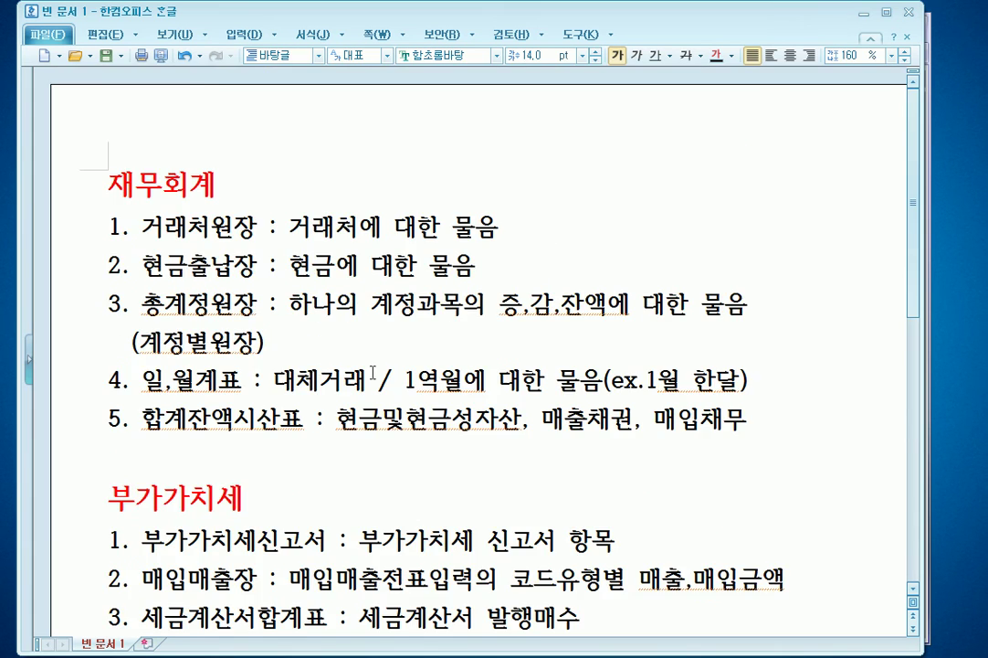
{"action": "scroll", "coordinate": [415, 312], "scroll_direction": "down", "scroll_amount": 3}
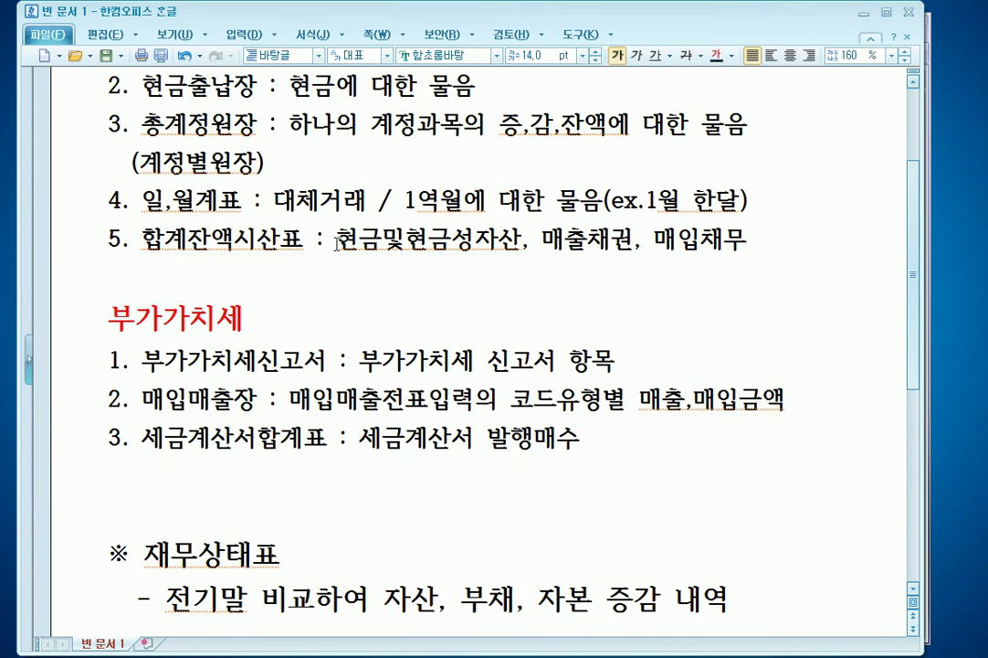
{"action": "left_click_drag", "start_coordinate": [543, 241], "coordinate": [748, 240]}
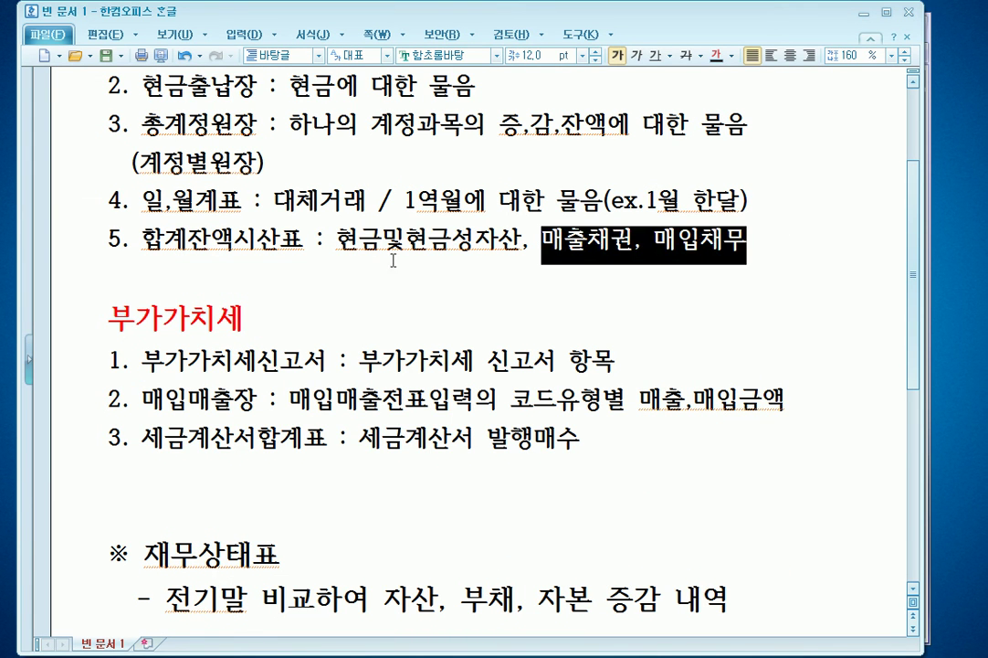
{"action": "left_click_drag", "start_coordinate": [360, 240], "coordinate": [450, 240]}
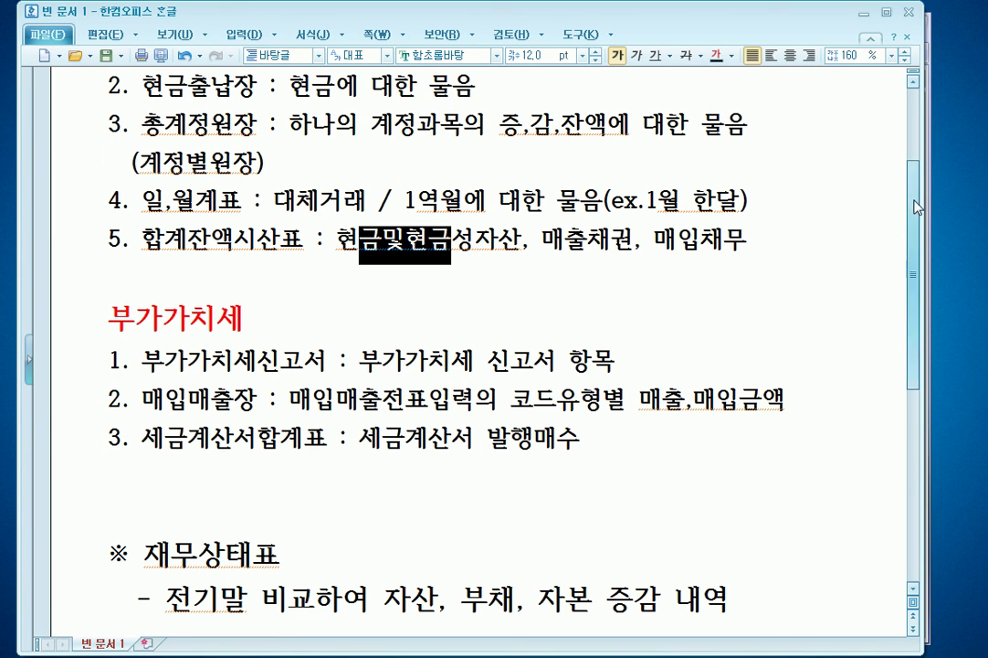
- Switch back to KcLep and query the 합계잔액시산표 as of June 30, 2016
{"action": "left_click", "coordinate": [928, 285]}
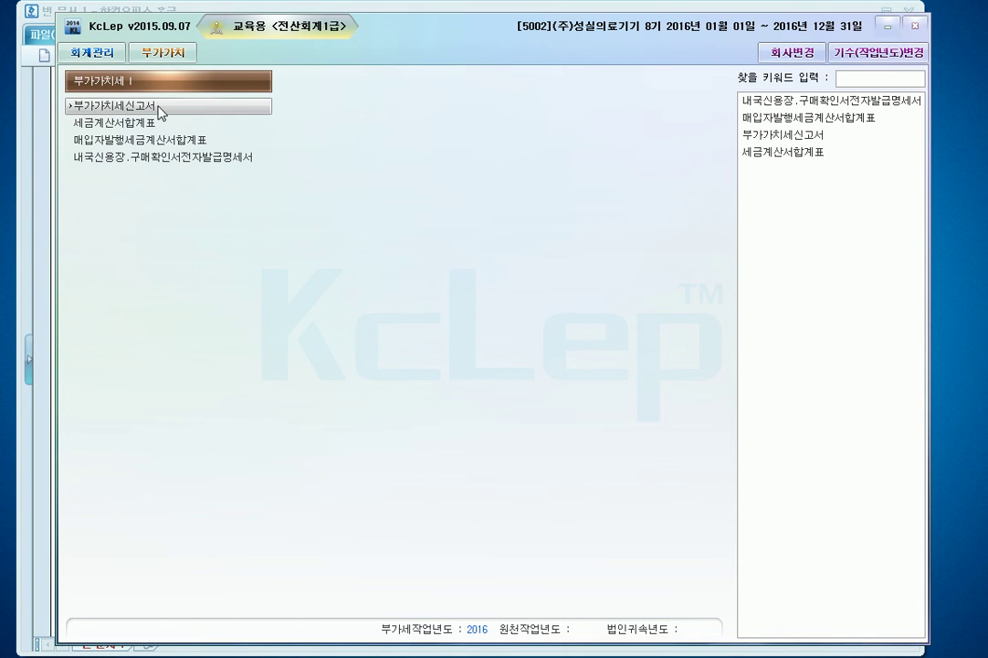
{"action": "left_click", "coordinate": [73, 53]}
{"action": "left_click", "coordinate": [616, 126]}
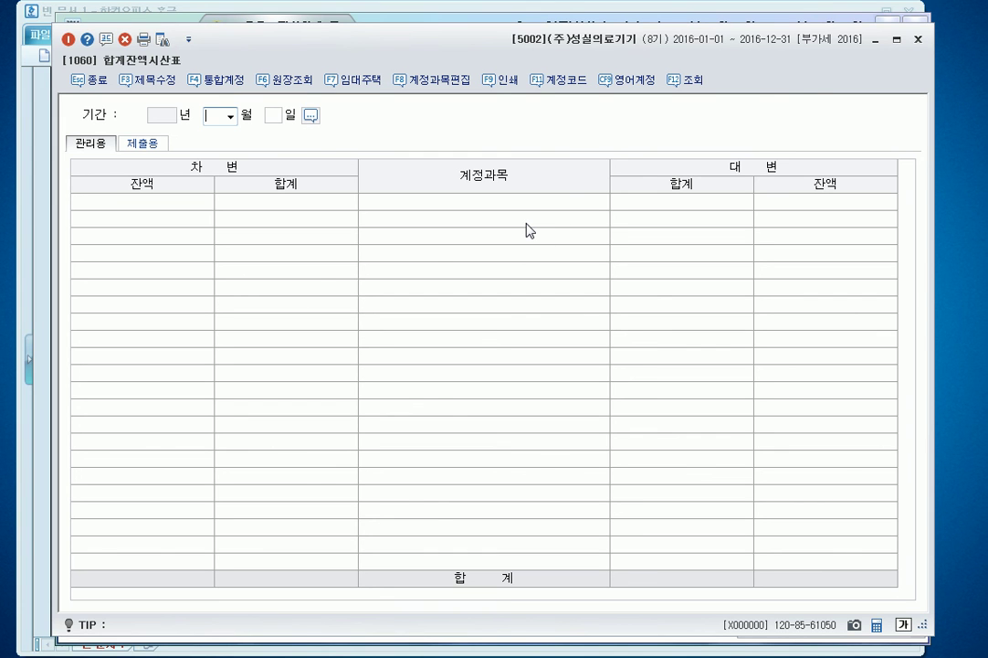
{"action": "type", "text": "6"}
{"action": "key", "text": "Return"}
{"action": "key", "text": "Return"}
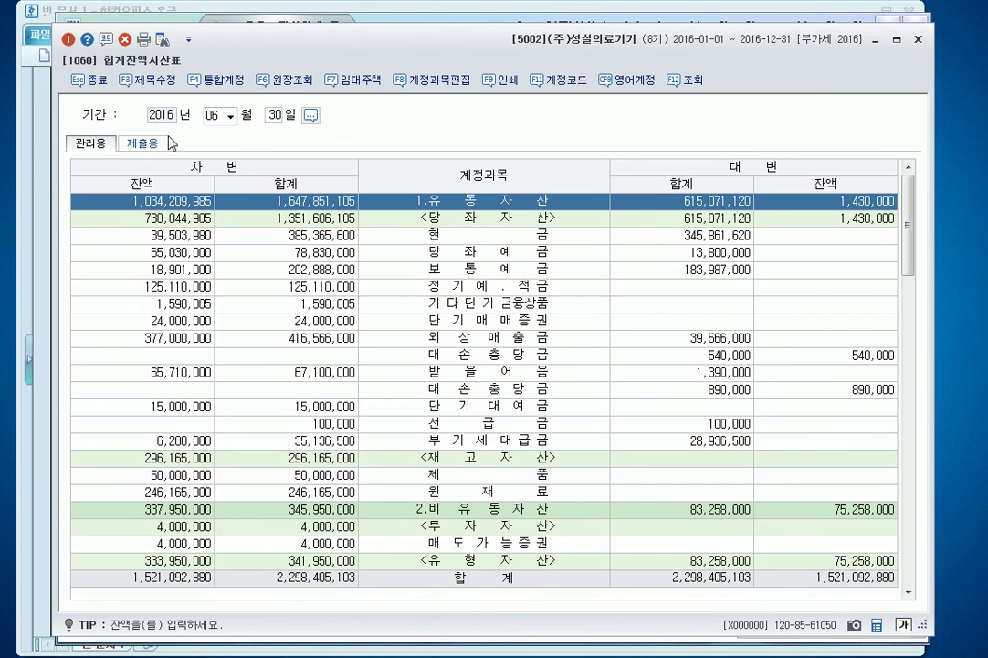
- Show the 제출용 version of the 합계잔액시산표, locate the 매입채무 row under 유동부채 and close the report
{"action": "left_click", "coordinate": [142, 149]}
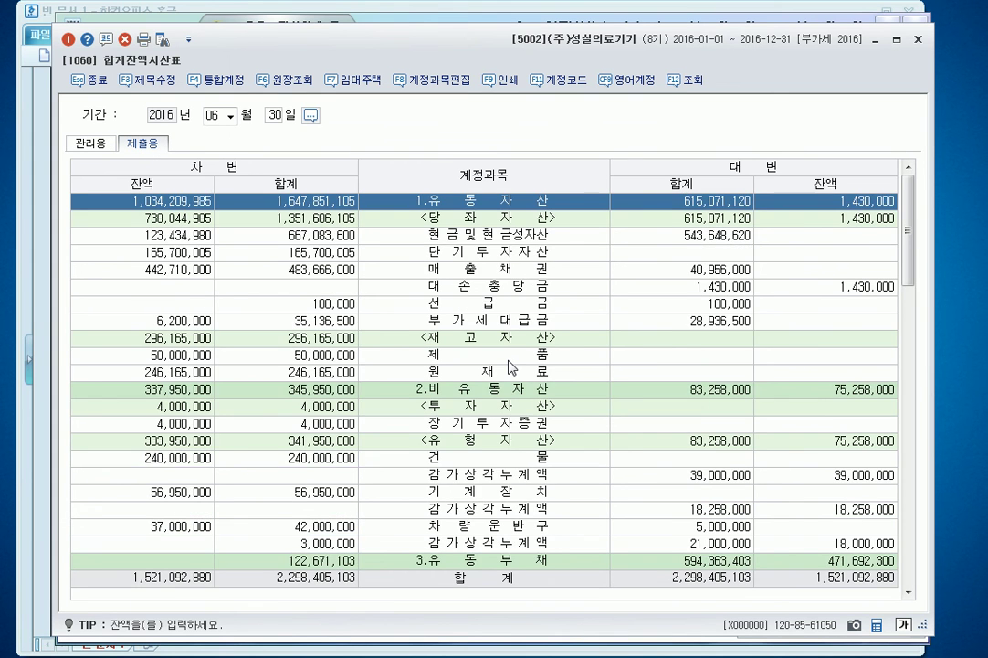
{"action": "scroll", "coordinate": [510, 363], "scroll_direction": "down", "scroll_amount": 3}
{"action": "scroll", "coordinate": [509, 364], "scroll_direction": "down", "scroll_amount": 2}
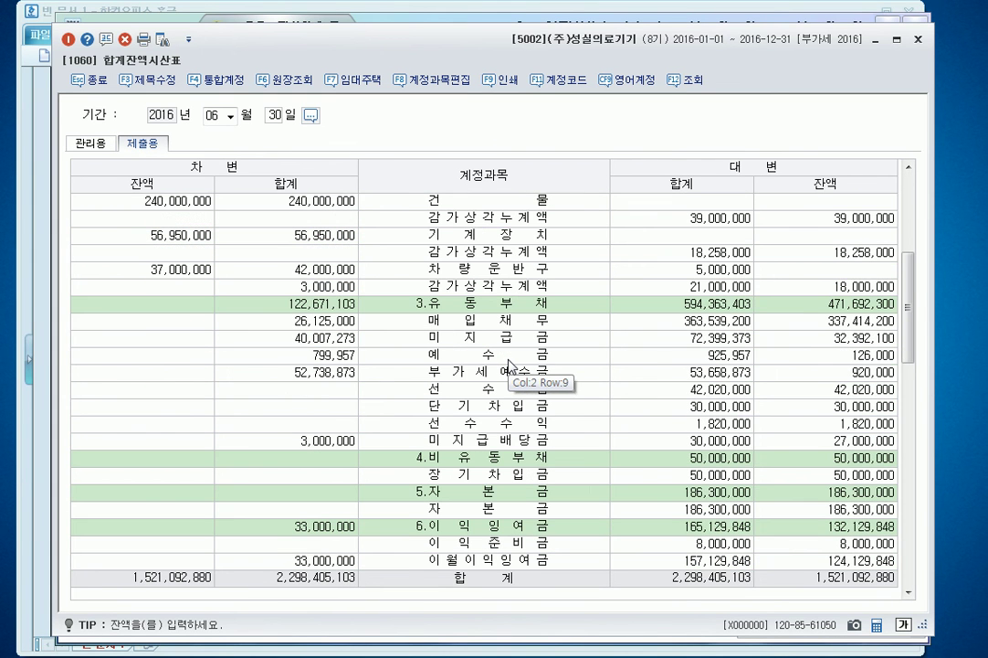
{"action": "left_click", "coordinate": [498, 322]}
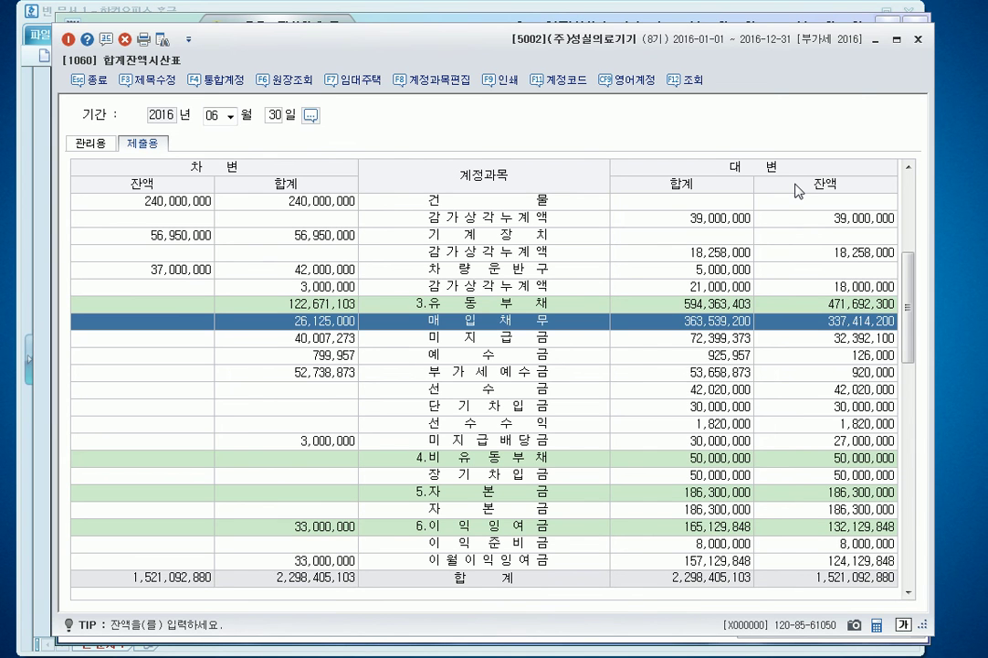
{"action": "key", "text": "Escape"}
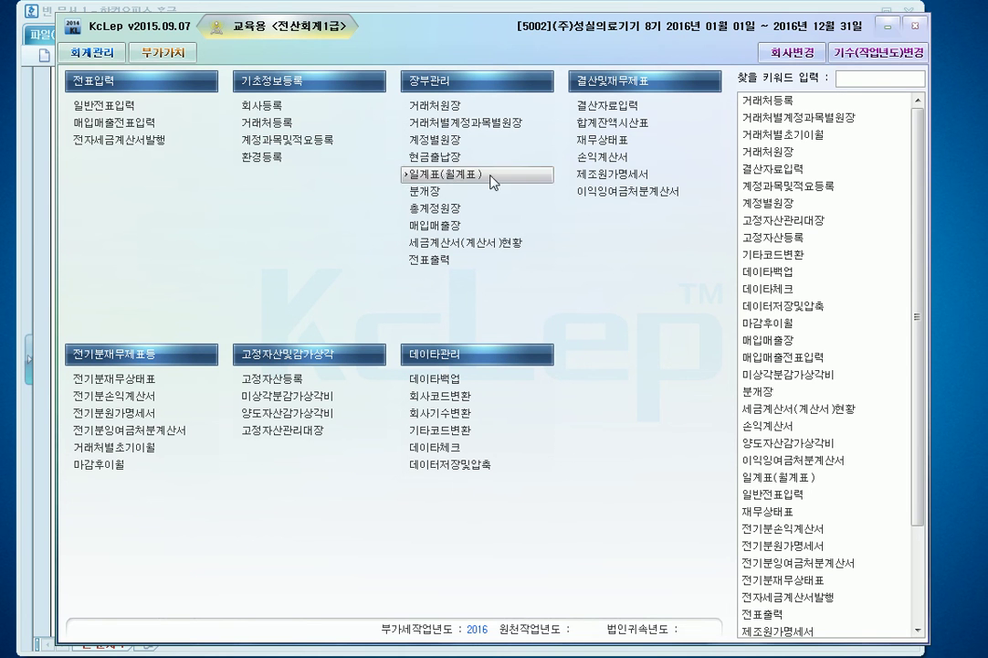
- Query the 매입매출장 for 2016-04-01 to 2016-06-30 with 구분 2.매출 and 유형 22.현과, and select the 제품 entry's 공급가액
{"action": "left_click", "coordinate": [470, 229]}
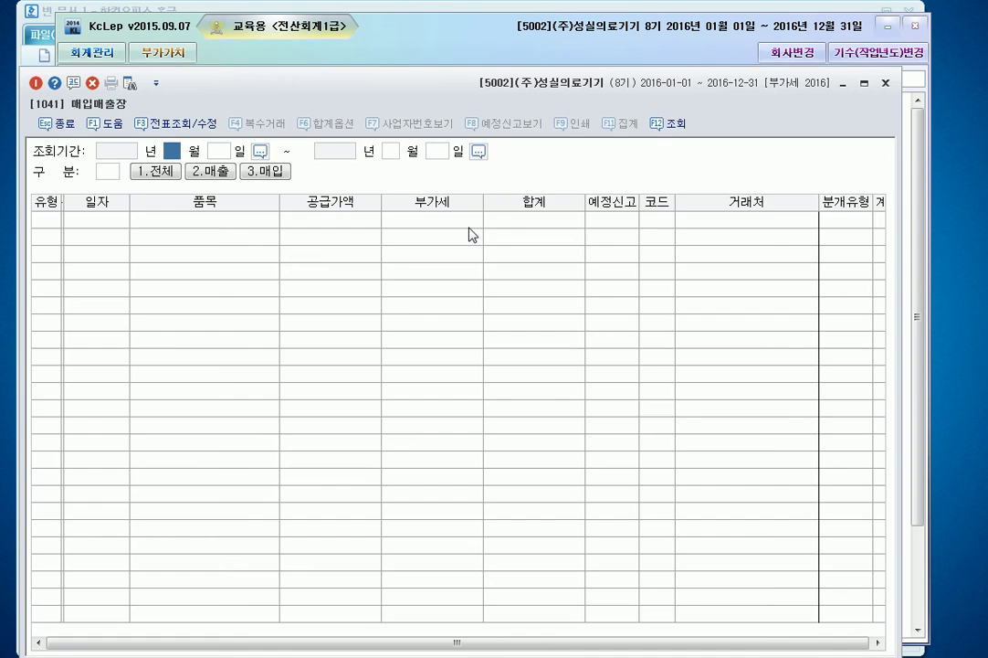
{"action": "type", "text": "4"}
{"action": "key", "text": "Return"}
{"action": "type", "text": "6"}
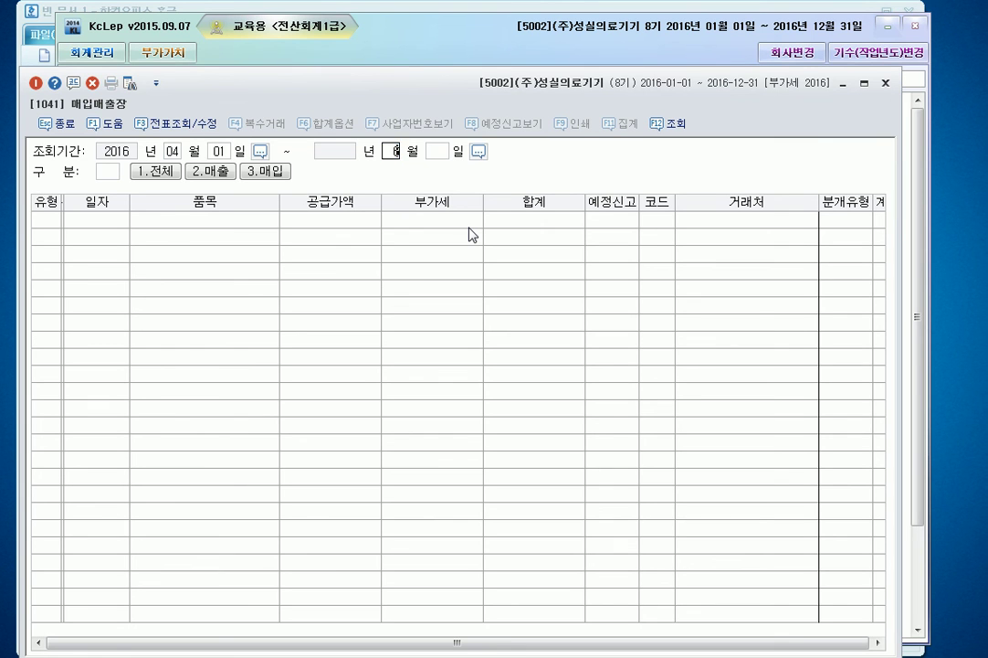
{"action": "key", "text": "Return"}
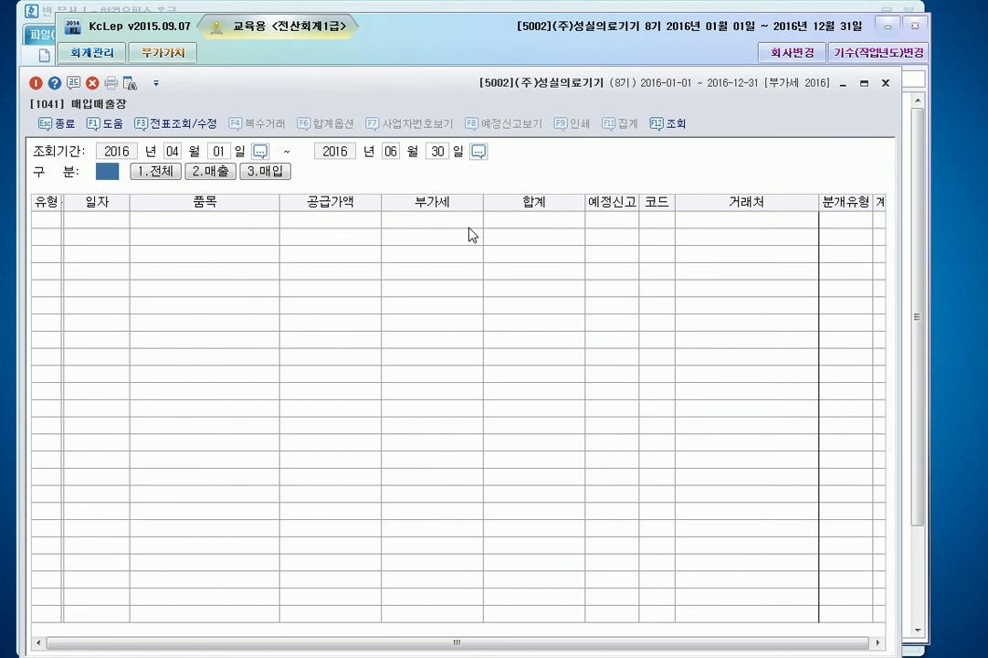
{"action": "type", "text": "222"}
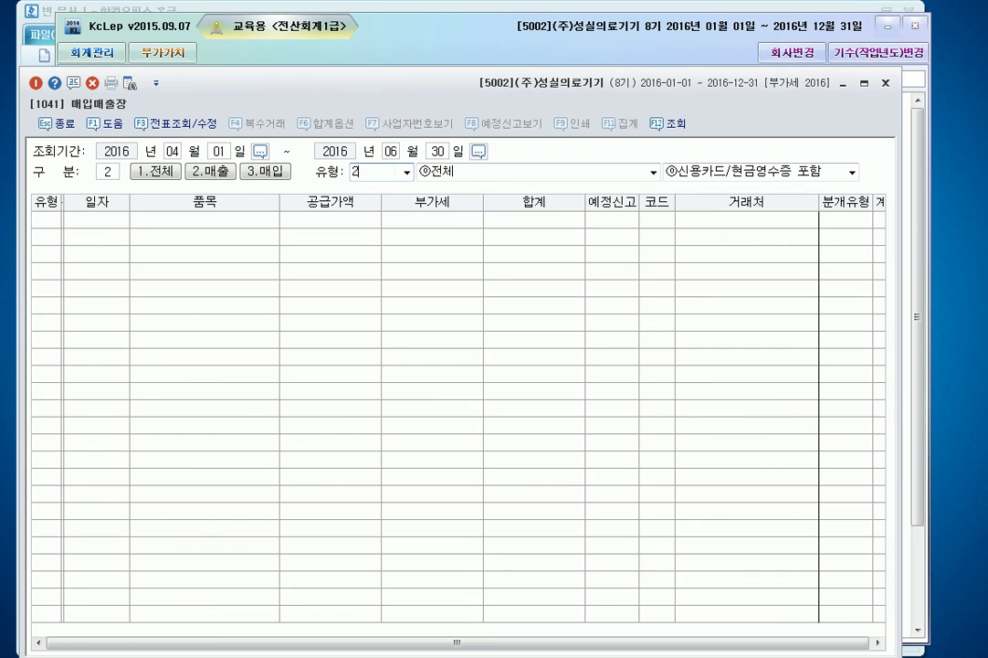
{"action": "key", "text": "Return"}
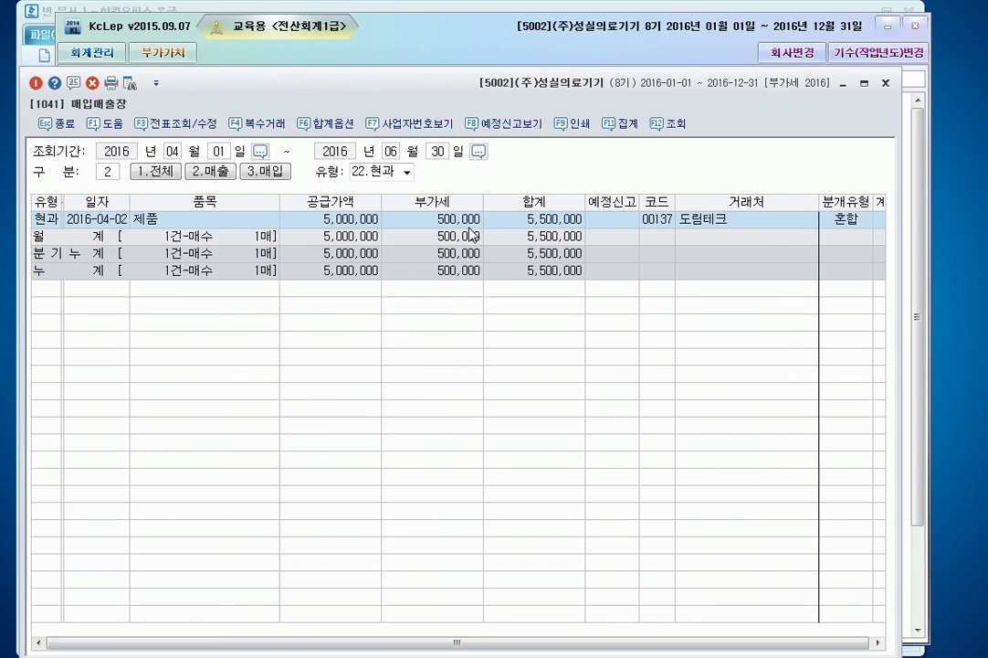
{"action": "left_click", "coordinate": [359, 225]}
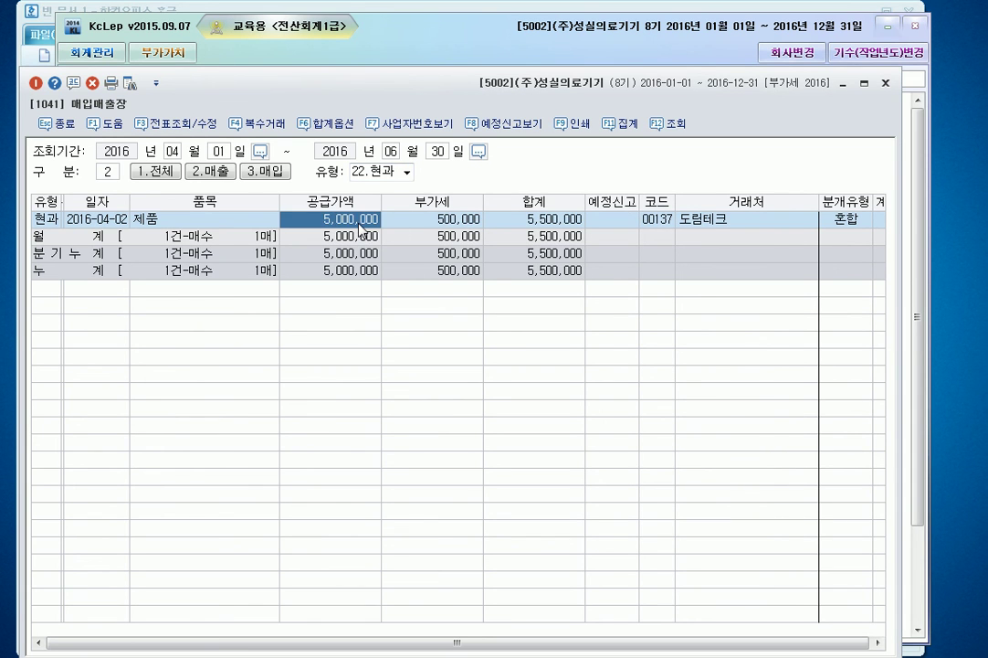